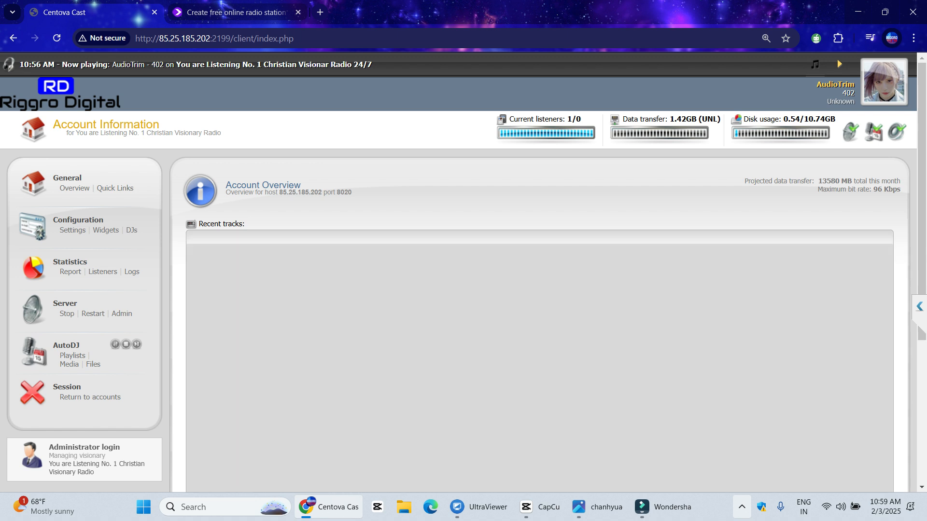
# Copy the Centova Cast page's web address from the address bar
pyautogui.click(742, 506)
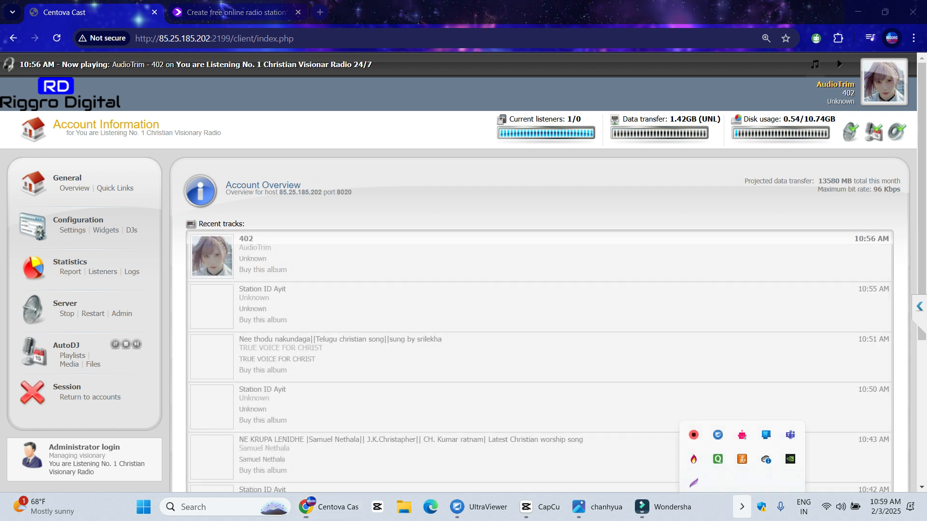
pyautogui.click(837, 59)
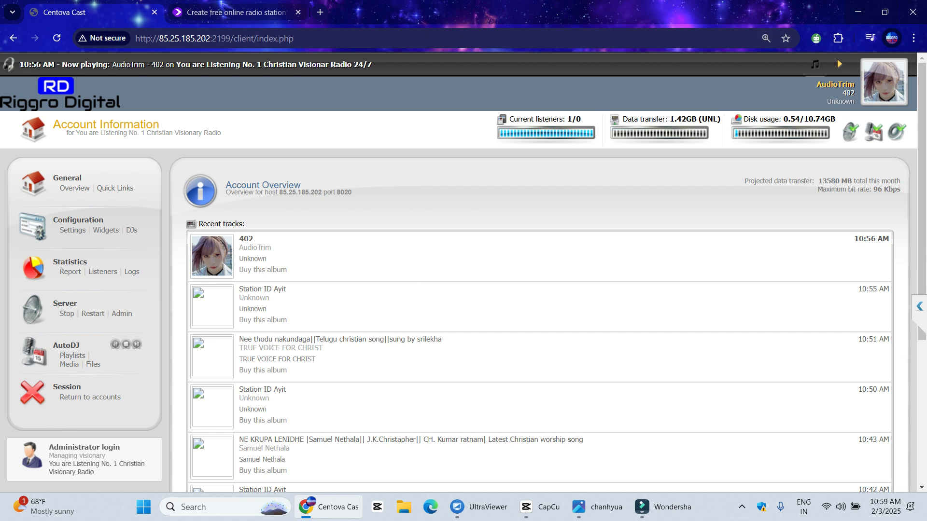
pyautogui.hotkey('ctrl', 'l')
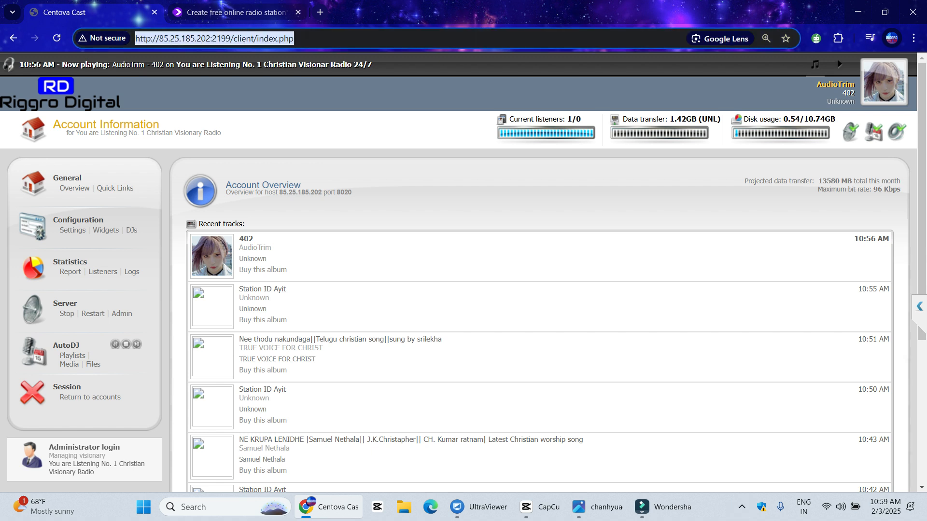
pyautogui.rightClick(276, 40)
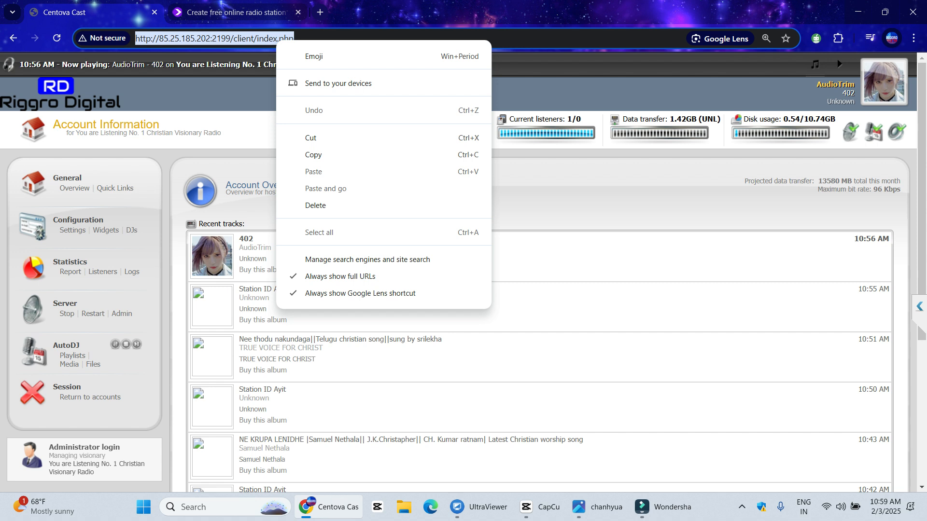
pyautogui.click(309, 154)
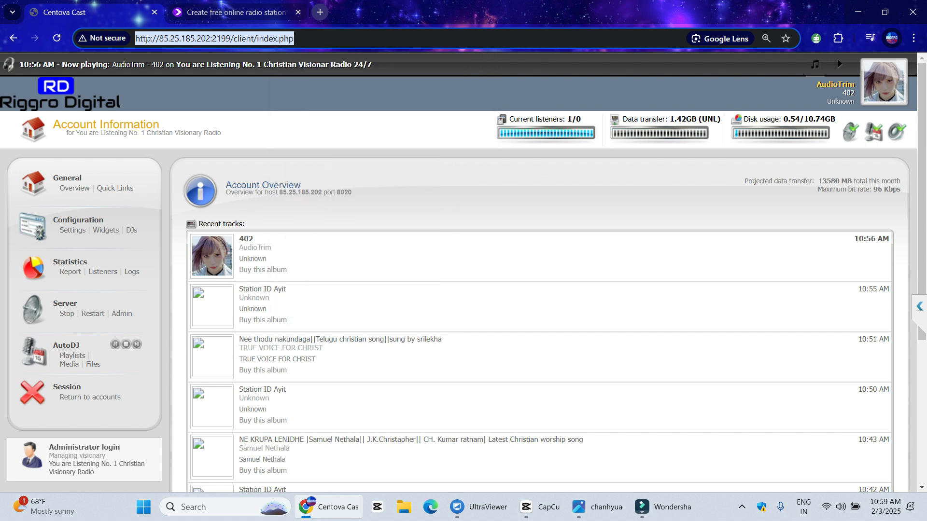
# Load the copied server address in a new tab, then close the duplicate Centova Cast tab
pyautogui.click(320, 12)
pyautogui.click(290, 39)
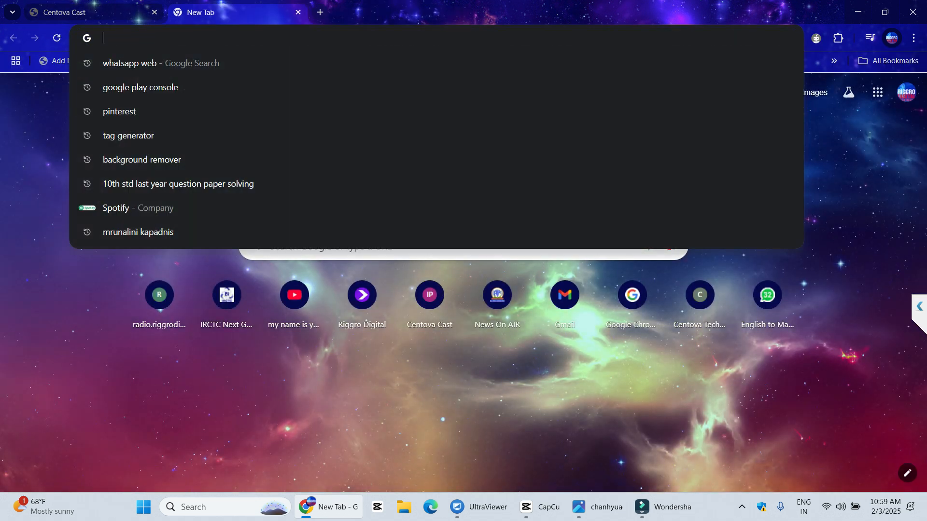
pyautogui.rightClick(290, 39)
pyautogui.click(328, 145)
pyautogui.press('Return')
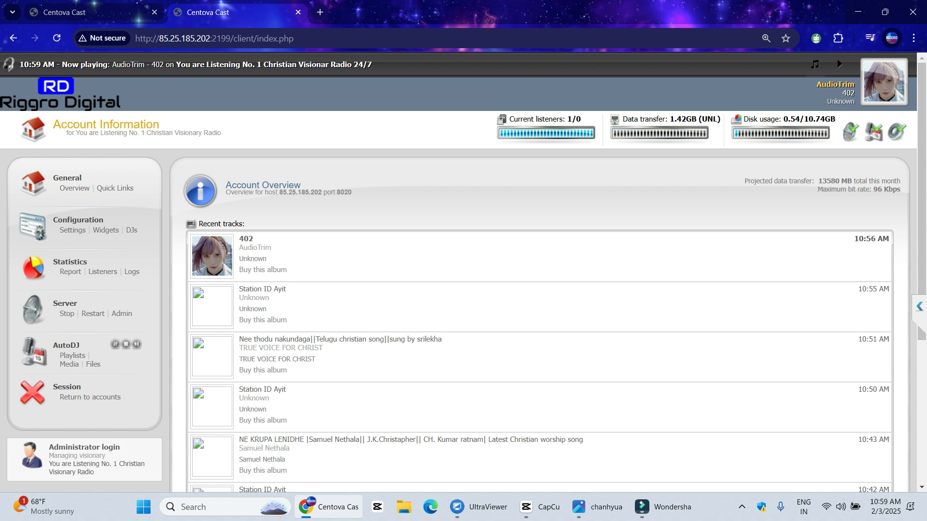
pyautogui.hotkey('ctrl', 'l')
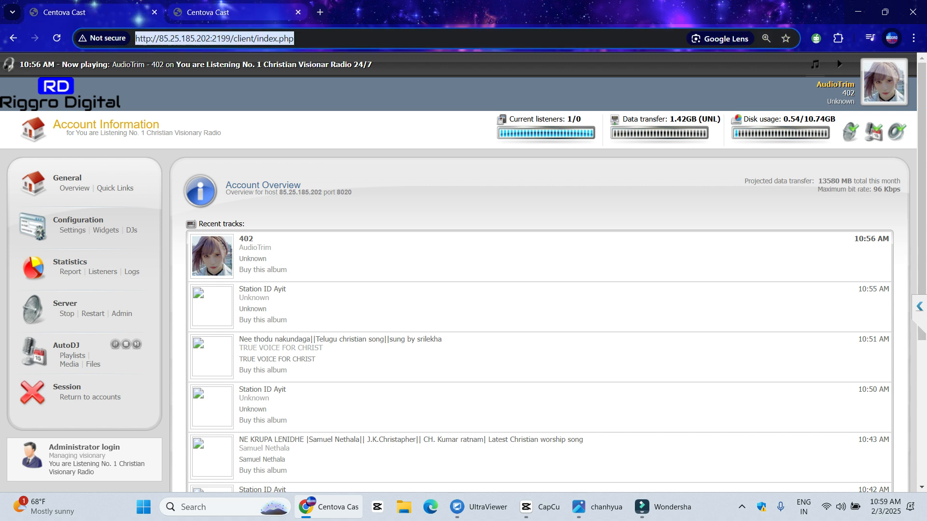
pyautogui.click(298, 12)
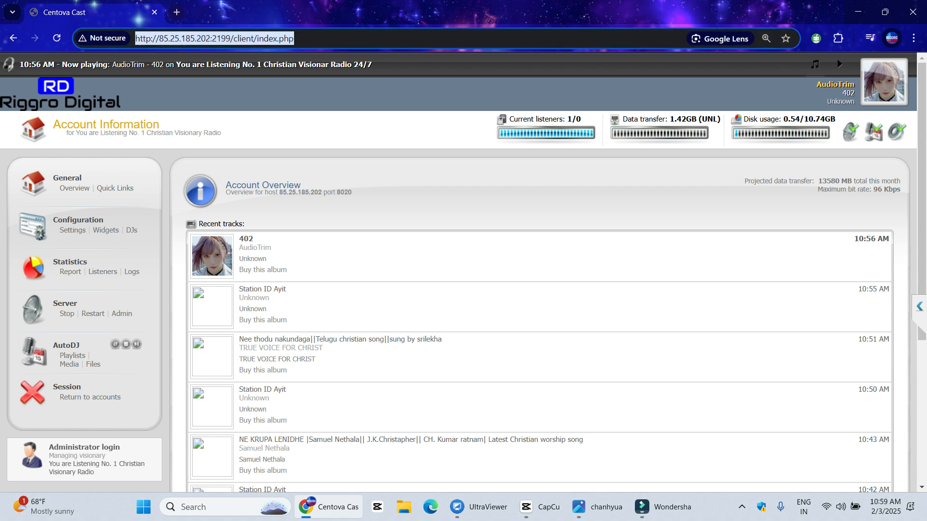
# Screenshot the page, outlining sidebar and content area in red with an arrow toward AutoDJ
pyautogui.click(742, 507)
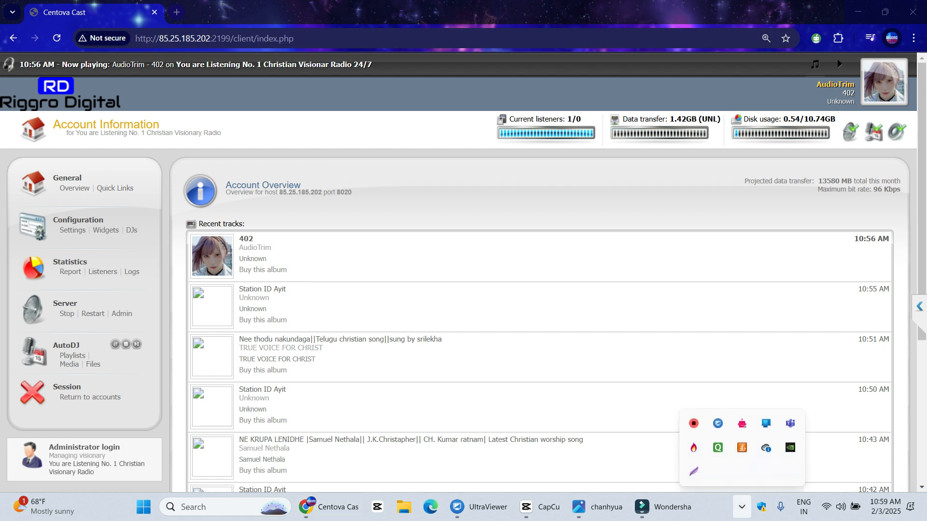
pyautogui.press('Print')
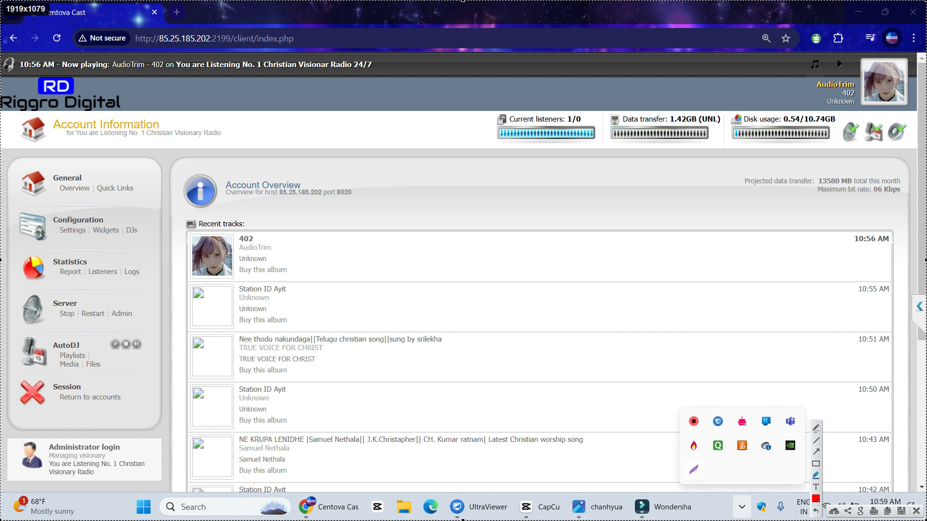
pyautogui.moveTo(9, 150); pyautogui.dragTo(167, 502)
pyautogui.moveTo(175, 129); pyautogui.dragTo(905, 497)
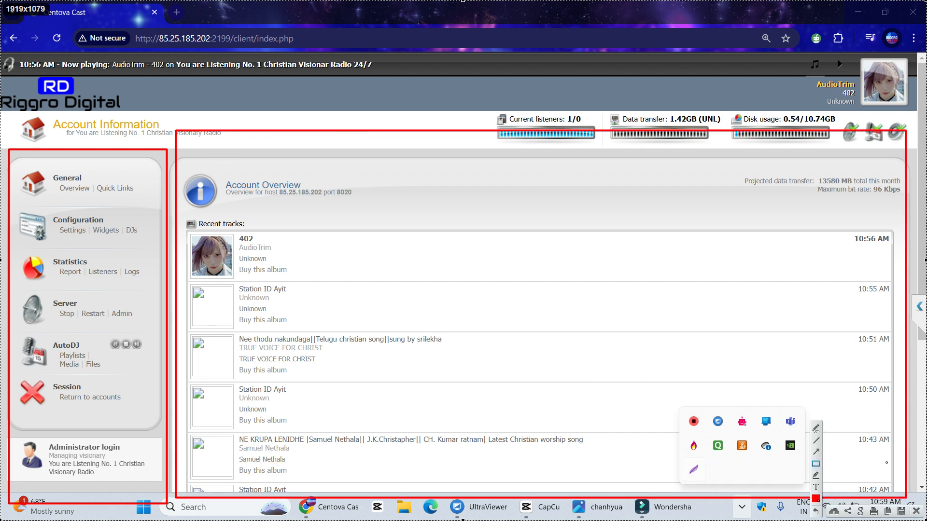
pyautogui.moveTo(291, 108)
pyautogui.mouseDown()
pyautogui.moveTo(193, 130)
pyautogui.moveTo(125, 171)
pyautogui.moveTo(80, 178)
pyautogui.moveTo(287, 212)
pyautogui.moveTo(295, 222)
pyautogui.moveTo(265, 178)
pyautogui.moveTo(73, 175)
pyautogui.moveTo(143, 184)
pyautogui.mouseUp()
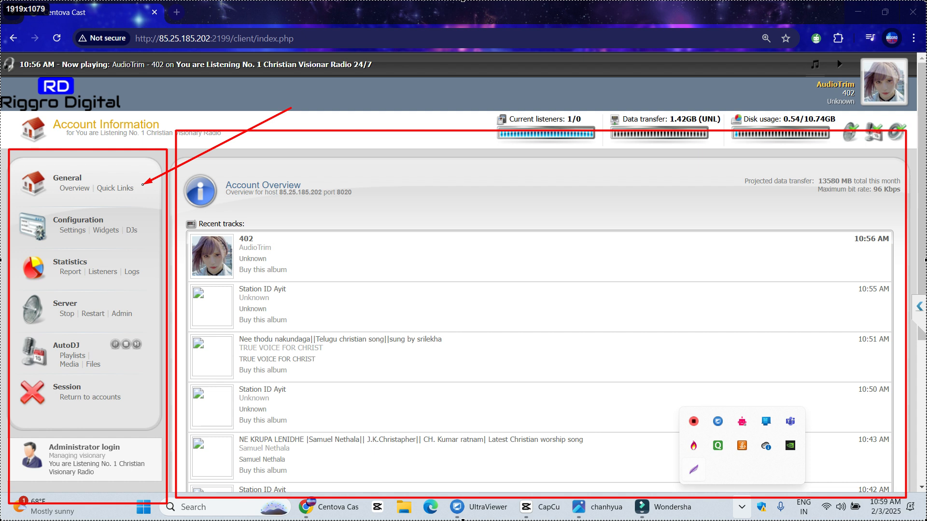
pyautogui.moveTo(143, 185)
pyautogui.mouseDown()
pyautogui.moveTo(116, 214)
pyautogui.moveTo(86, 342)
pyautogui.moveTo(82, 387)
pyautogui.moveTo(104, 388)
pyautogui.mouseUp()
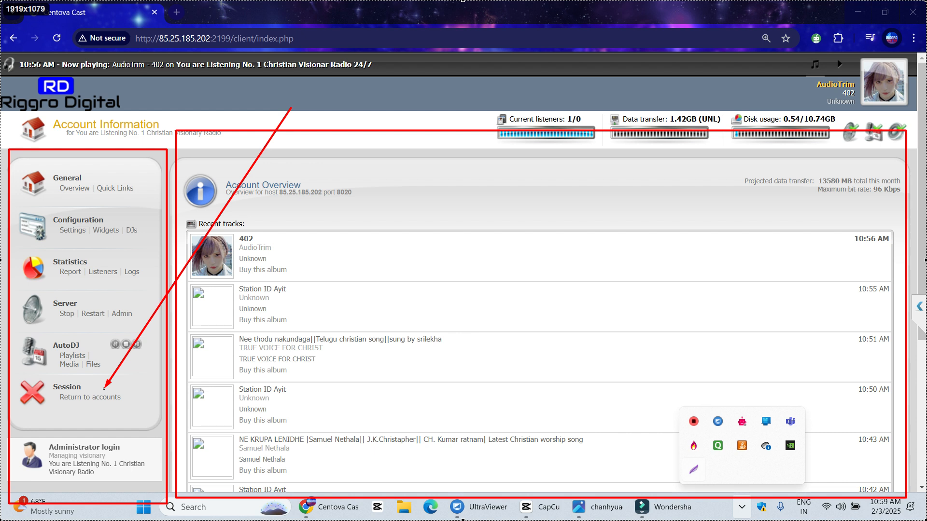
pyautogui.moveTo(105, 388); pyautogui.dragTo(286, 110)
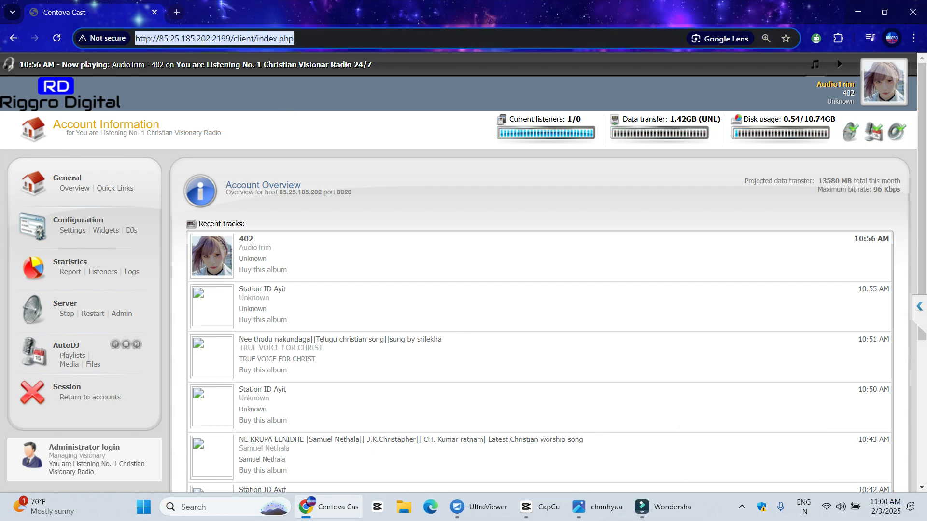
# Capture the sidebar, outlining the AutoDJ section and pointing arrows at AutoDJ, Media and Files
pyautogui.click(742, 507)
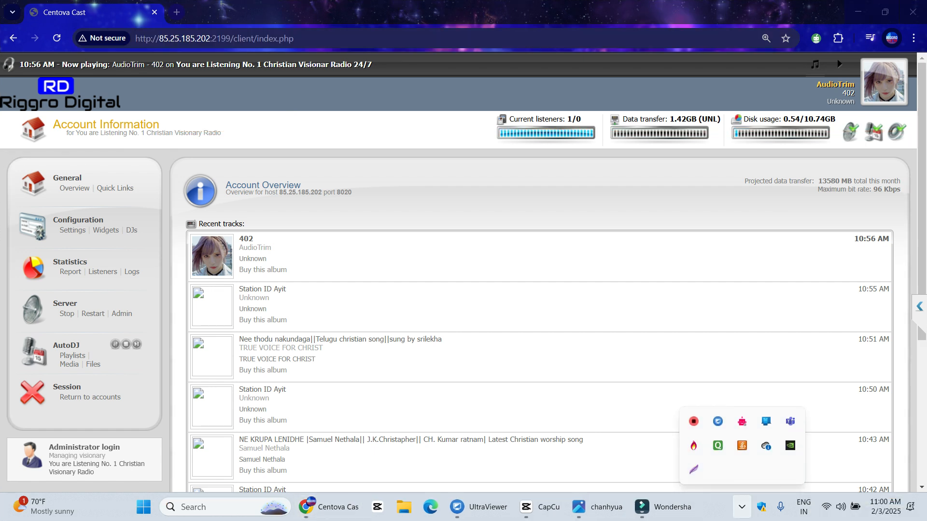
pyautogui.press('Print')
pyautogui.moveTo(2, 99)
pyautogui.mouseDown()
pyautogui.moveTo(160, 330)
pyautogui.moveTo(166, 446)
pyautogui.mouseUp()
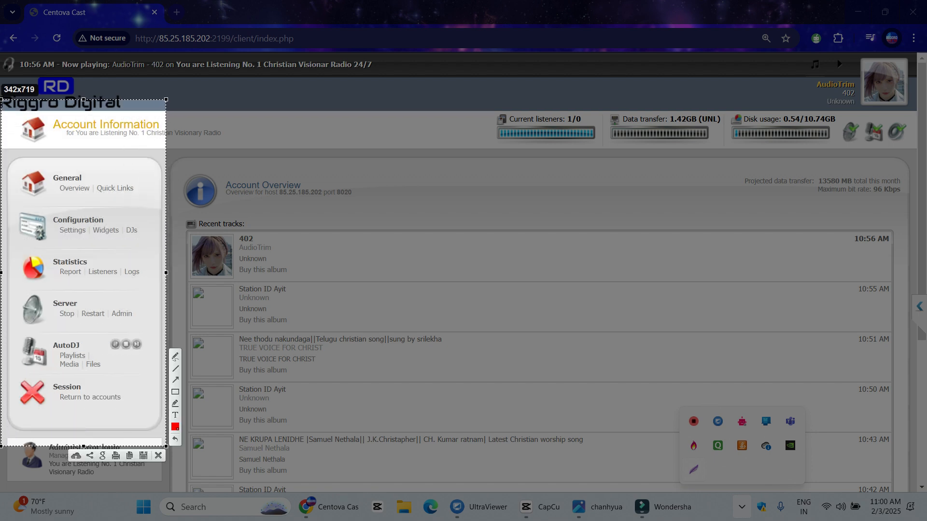
pyautogui.moveTo(13, 333)
pyautogui.mouseDown()
pyautogui.moveTo(160, 364)
pyautogui.moveTo(161, 379)
pyautogui.mouseUp()
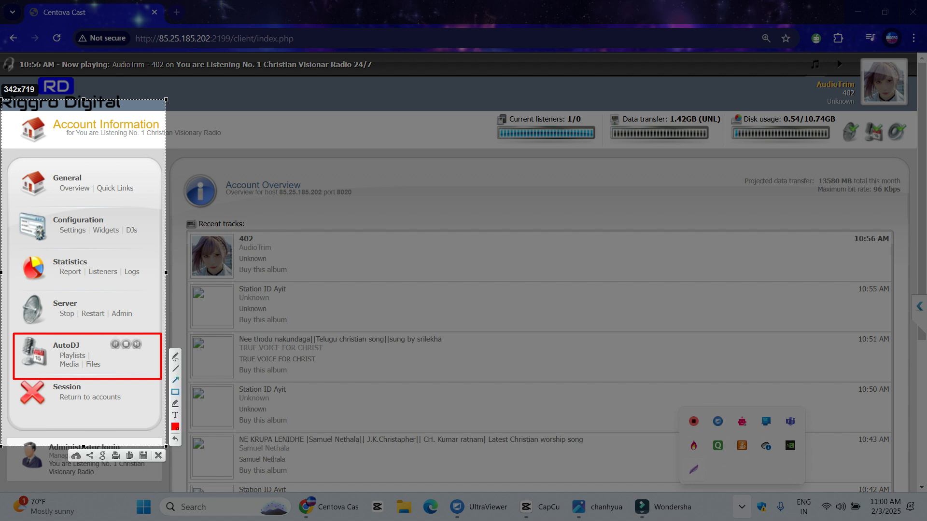
pyautogui.moveTo(135, 231); pyautogui.dragTo(83, 344)
pyautogui.moveTo(95, 406); pyautogui.dragTo(74, 371)
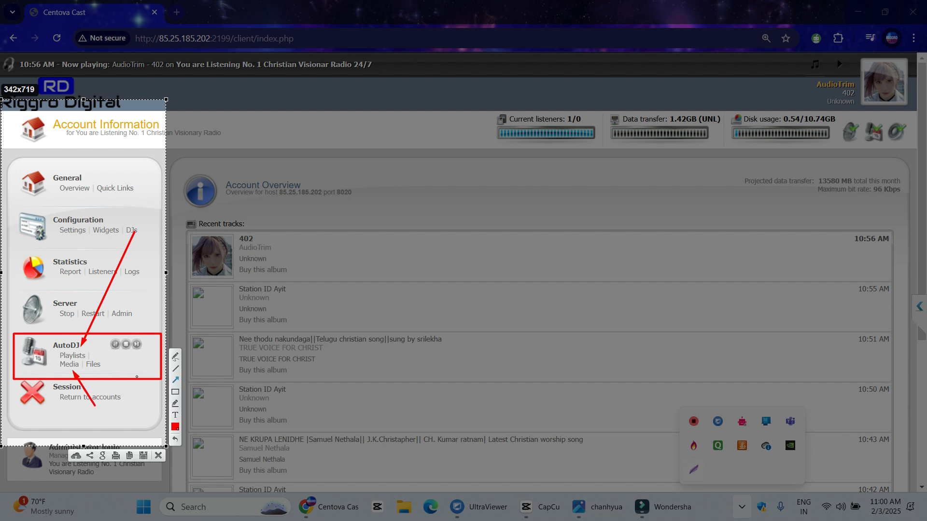
pyautogui.moveTo(148, 364); pyautogui.dragTo(107, 363)
pyautogui.click(157, 456)
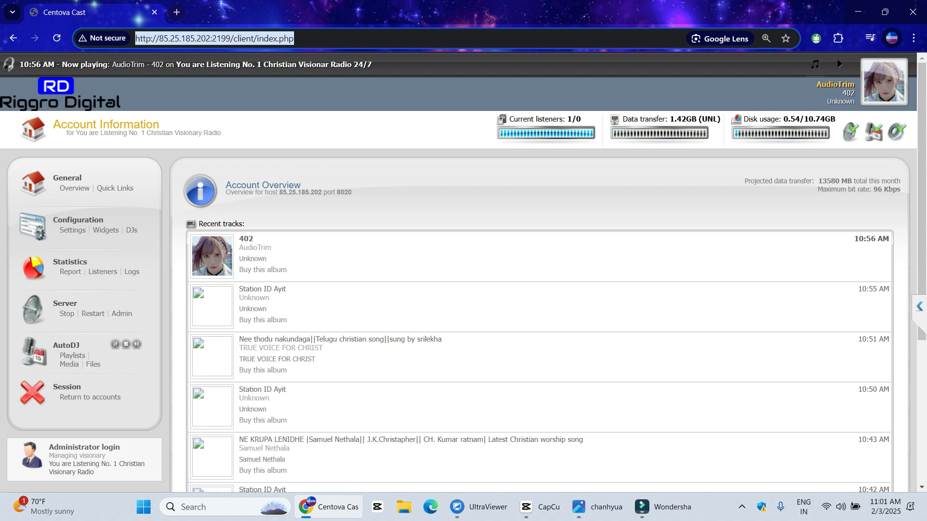
# Mark Playlists with an arrow in a sidebar capture, then go to AutoDJ > Playlists
pyautogui.click(742, 507)
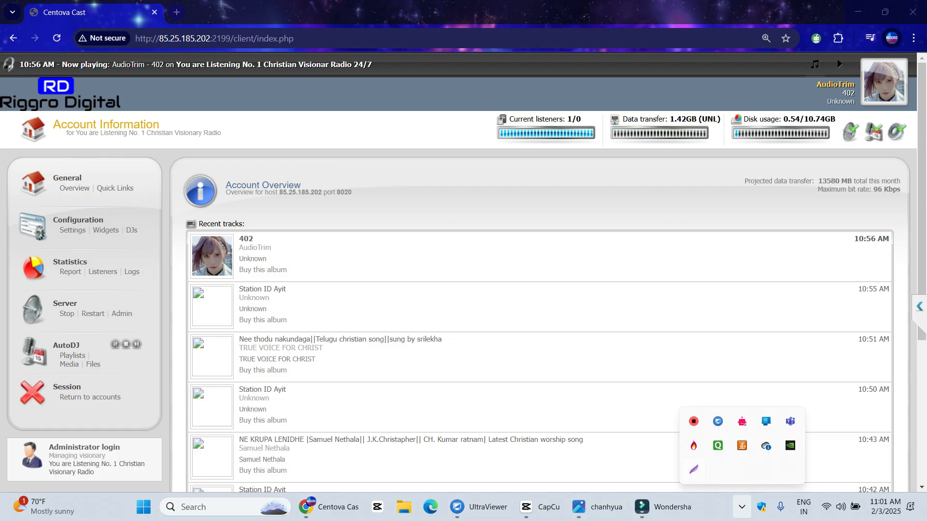
pyautogui.click(693, 469)
pyautogui.moveTo(24, 141); pyautogui.dragTo(197, 449)
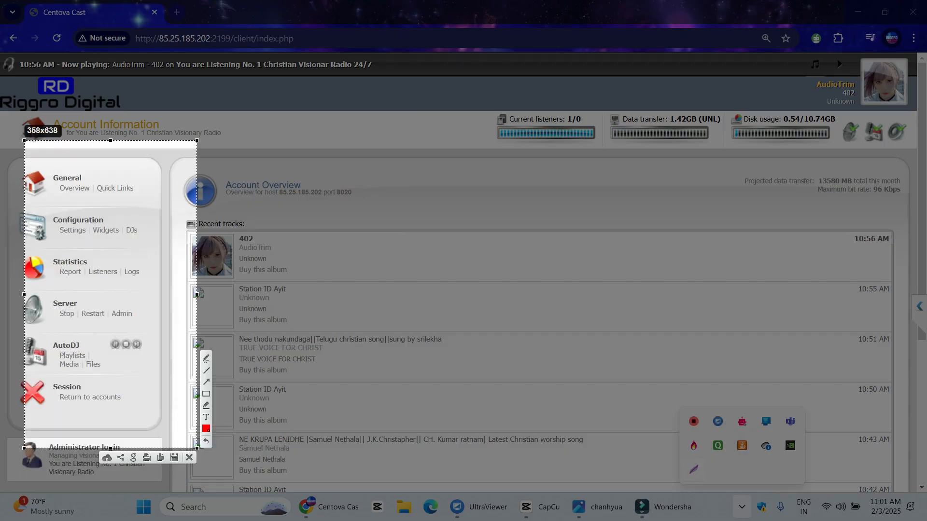
pyautogui.moveTo(110, 284)
pyautogui.mouseDown()
pyautogui.moveTo(81, 353)
pyautogui.moveTo(78, 340)
pyautogui.moveTo(88, 351)
pyautogui.mouseUp()
pyautogui.click(189, 457)
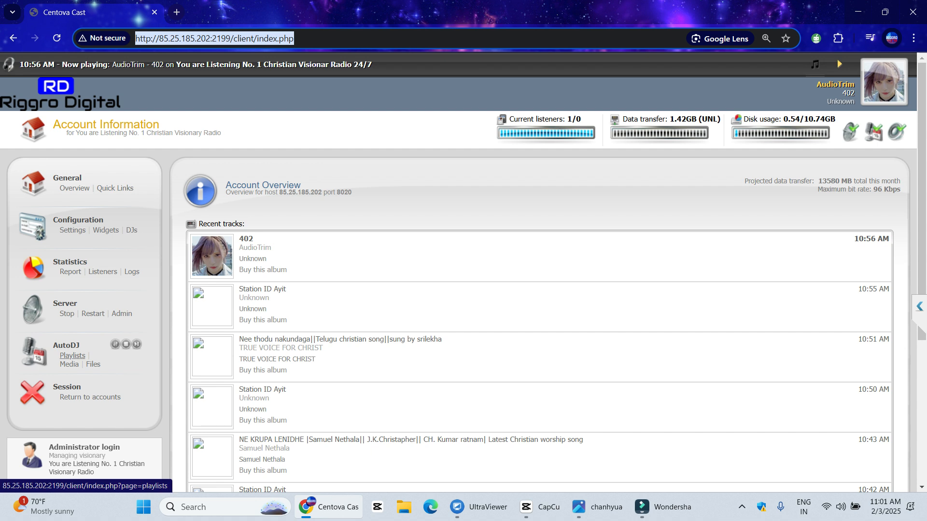
pyautogui.click(73, 356)
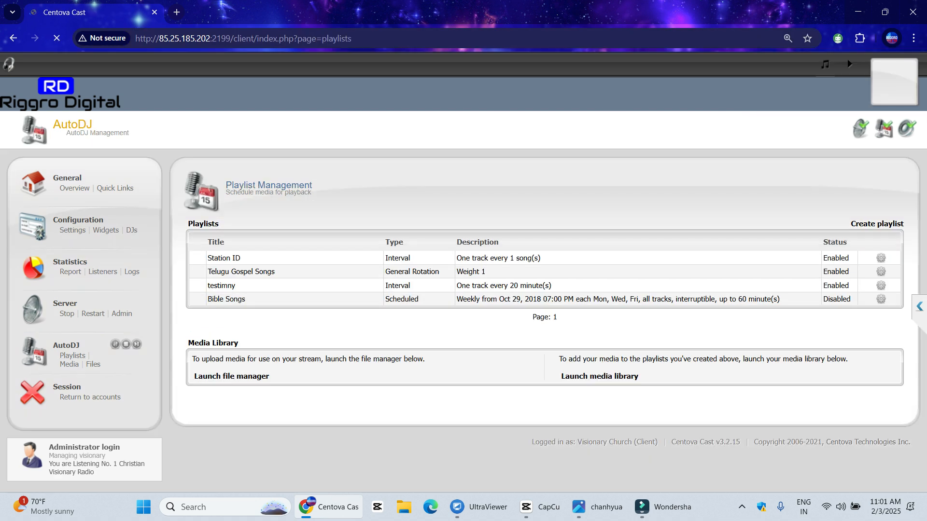
# Capture Playlist Management, marking the new-playlist button and the existing playlists list
pyautogui.click(742, 506)
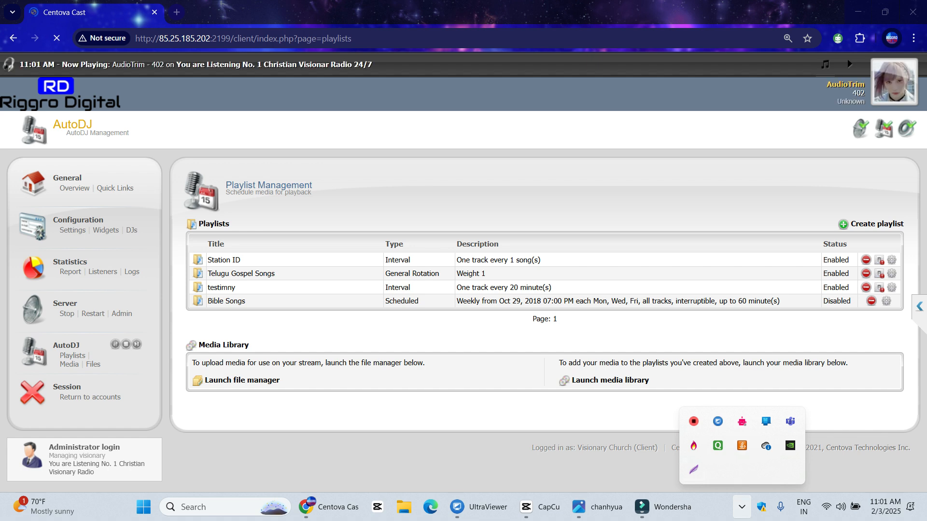
pyautogui.press('Print')
pyautogui.moveTo(1, 41)
pyautogui.mouseDown()
pyautogui.moveTo(596, 310)
pyautogui.moveTo(926, 432)
pyautogui.moveTo(926, 457)
pyautogui.mouseUp()
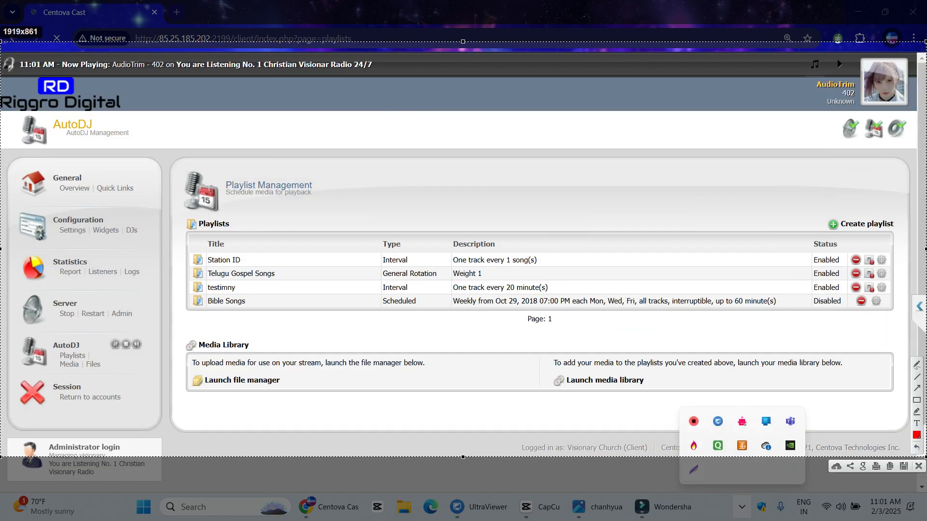
pyautogui.moveTo(801, 196); pyautogui.dragTo(900, 236)
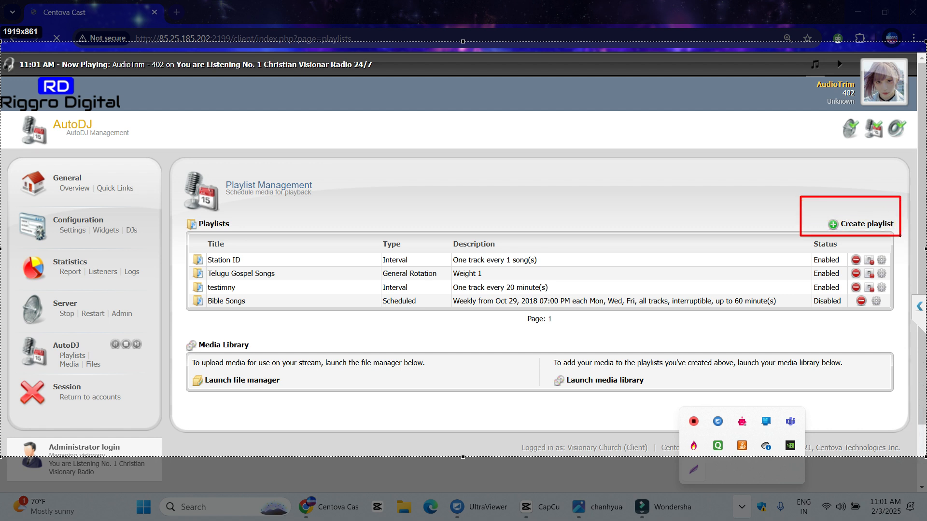
pyautogui.moveTo(161, 199)
pyautogui.mouseDown()
pyautogui.moveTo(212, 255)
pyautogui.moveTo(358, 320)
pyautogui.moveTo(665, 322)
pyautogui.mouseUp()
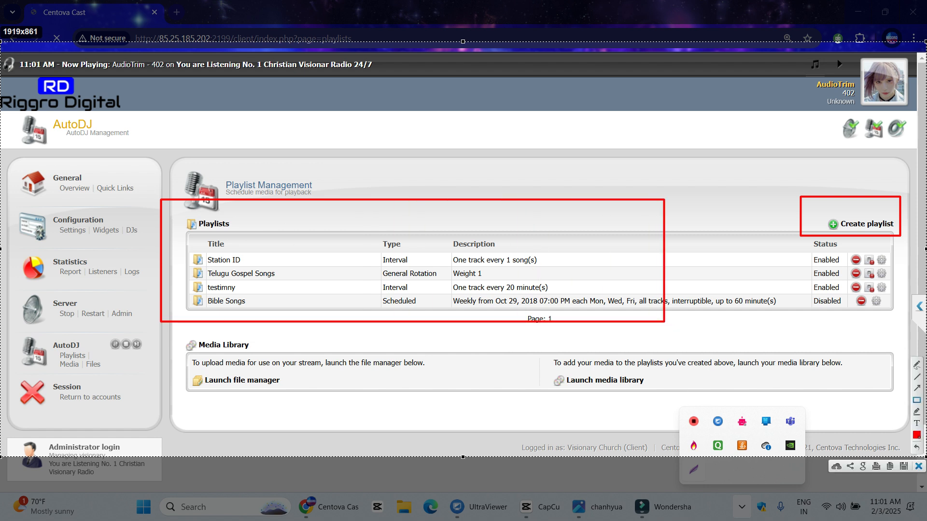
pyautogui.press('Escape')
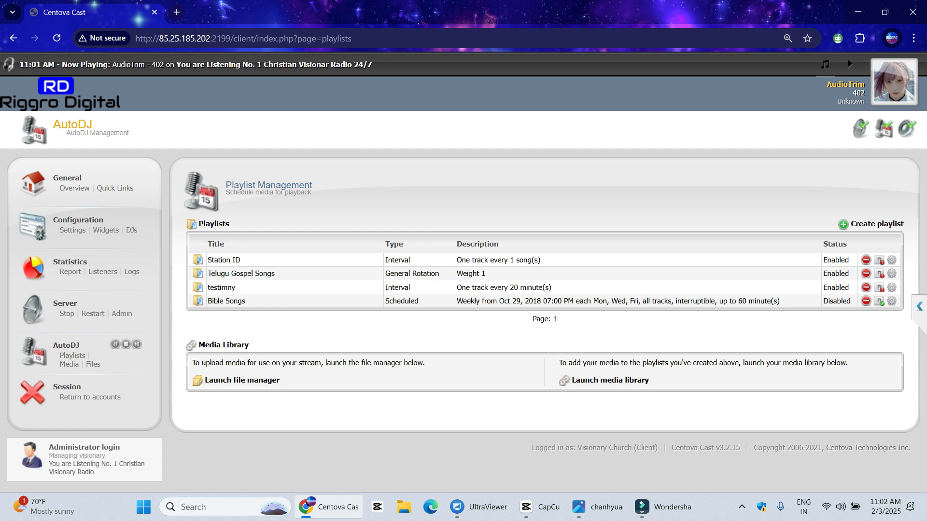
# Start a new playlist and replace the test title text with 'Ruth Playlist'
pyautogui.click(877, 223)
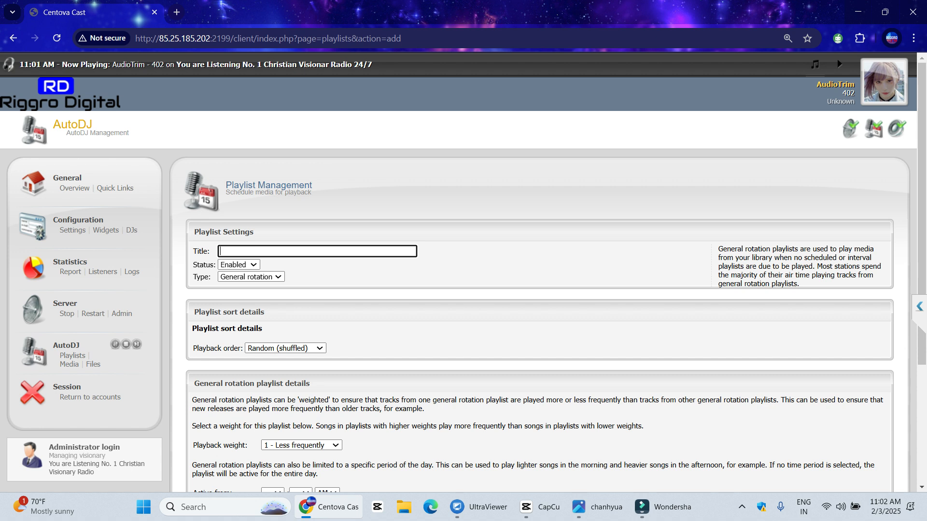
pyautogui.write('tes')
pyautogui.press('BackSpace')
pyautogui.press('BackSpace')
pyautogui.press('BackSpace')
pyautogui.write('T')
pyautogui.write('est')
pyautogui.write('i')
pyautogui.press('BackSpace')
pyautogui.press('BackSpace')
pyautogui.write('Ruth Playlist')
pyautogui.scroll(-4, 540, 270)
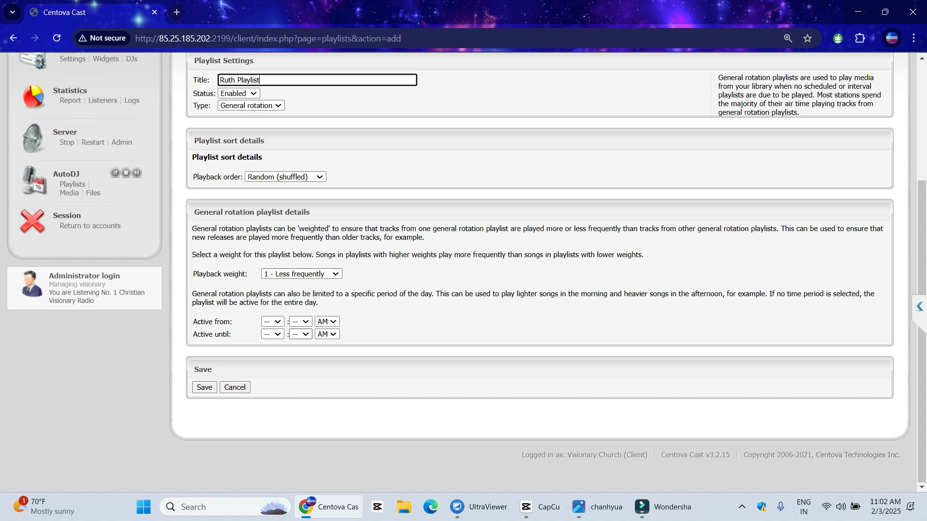
# Screenshot the playlist form with red arrows at type, status, playback order, weight and Active from/until times
pyautogui.click(742, 507)
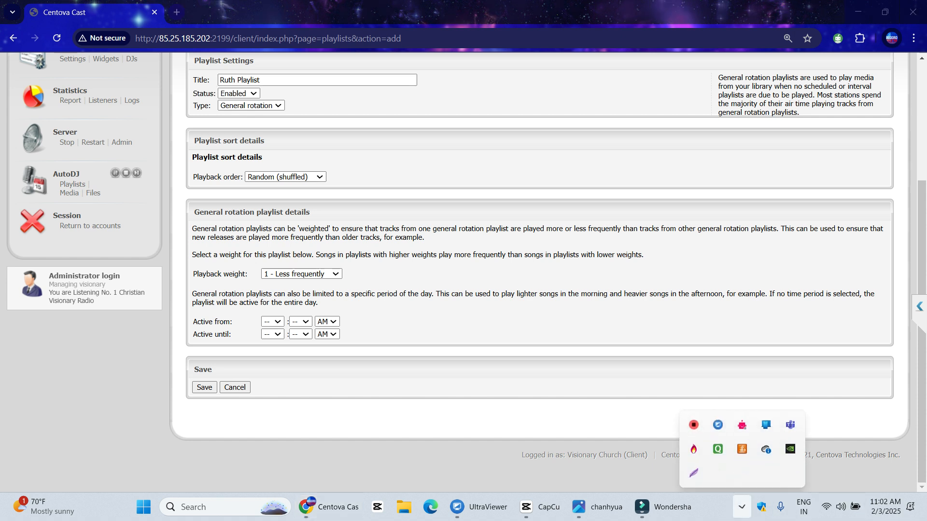
pyautogui.click(694, 421)
pyautogui.moveTo(22, 68)
pyautogui.mouseDown()
pyautogui.moveTo(470, 285)
pyautogui.moveTo(530, 451)
pyautogui.mouseUp()
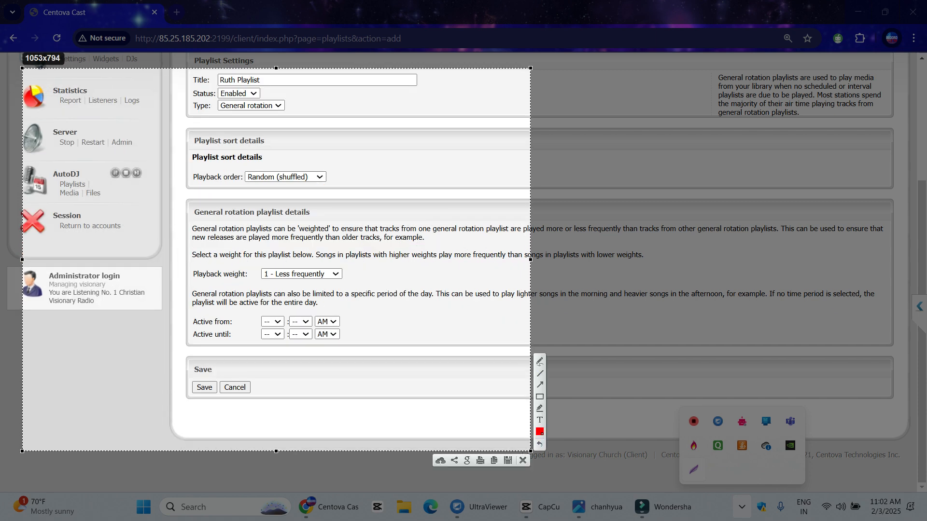
pyautogui.moveTo(438, 158); pyautogui.dragTo(285, 110)
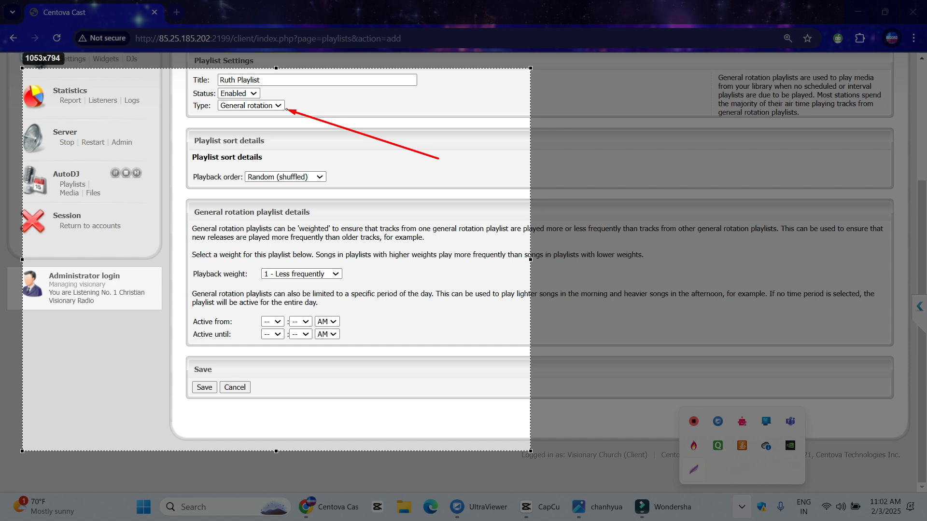
pyautogui.moveTo(439, 112)
pyautogui.mouseDown()
pyautogui.moveTo(285, 104)
pyautogui.moveTo(269, 93)
pyautogui.mouseUp()
pyautogui.moveTo(477, 325); pyautogui.dragTo(323, 179)
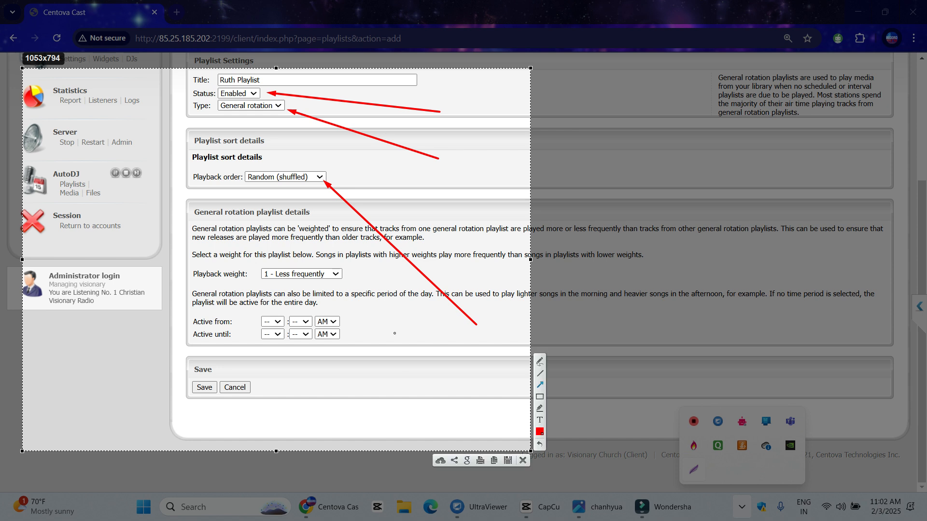
pyautogui.moveTo(430, 374); pyautogui.dragTo(346, 276)
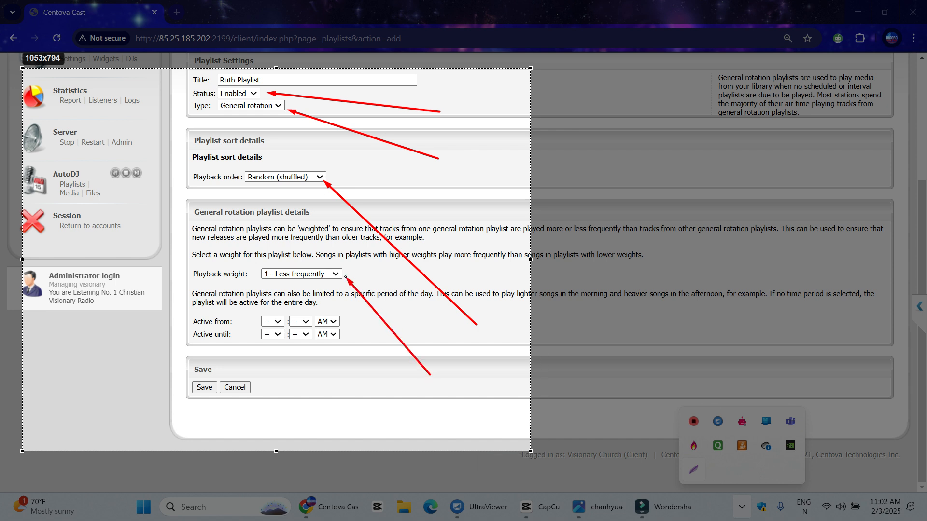
pyautogui.moveTo(376, 421)
pyautogui.mouseDown()
pyautogui.moveTo(307, 336)
pyautogui.moveTo(277, 326)
pyautogui.mouseUp()
pyautogui.moveTo(280, 408); pyautogui.dragTo(274, 337)
pyautogui.moveTo(308, 413); pyautogui.dragTo(307, 341)
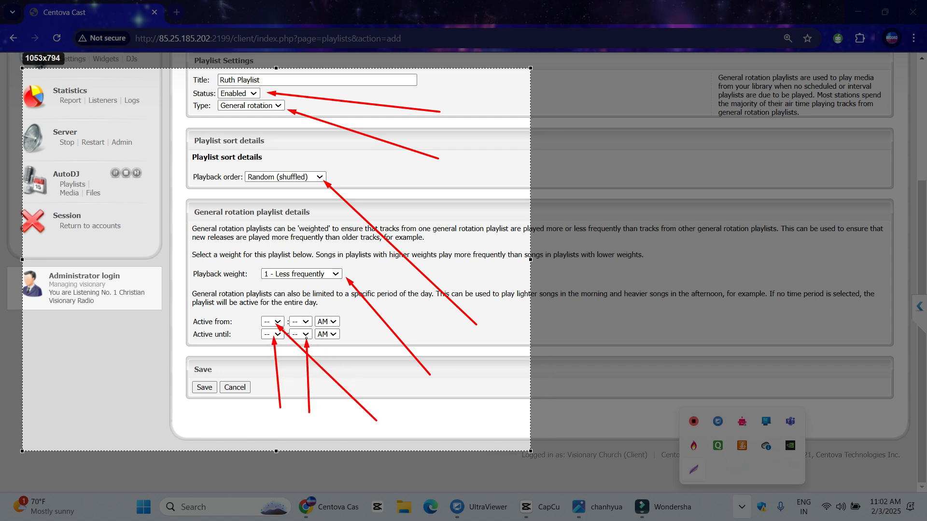
pyautogui.moveTo(419, 394); pyautogui.dragTo(306, 324)
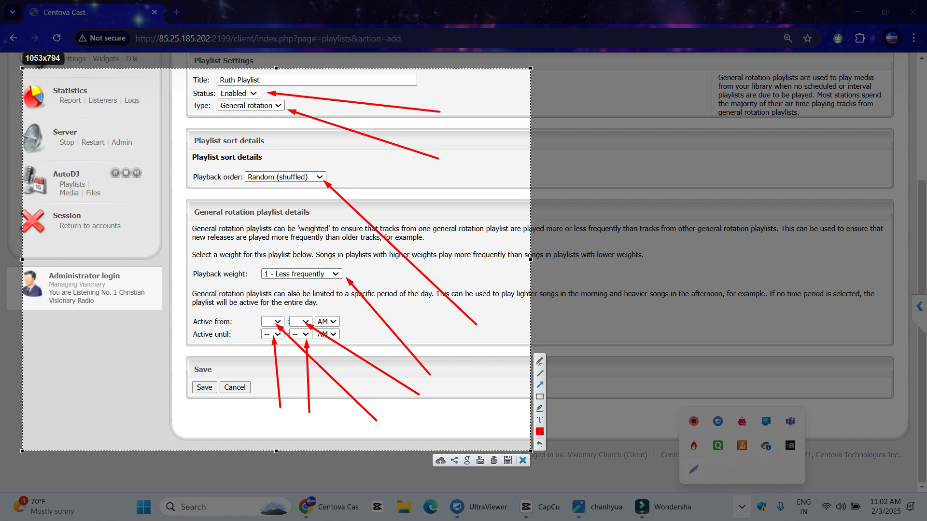
# Set the Active from hour to 07 and the Active until time to 01 PM
pyautogui.press('Escape')
pyautogui.click(272, 321)
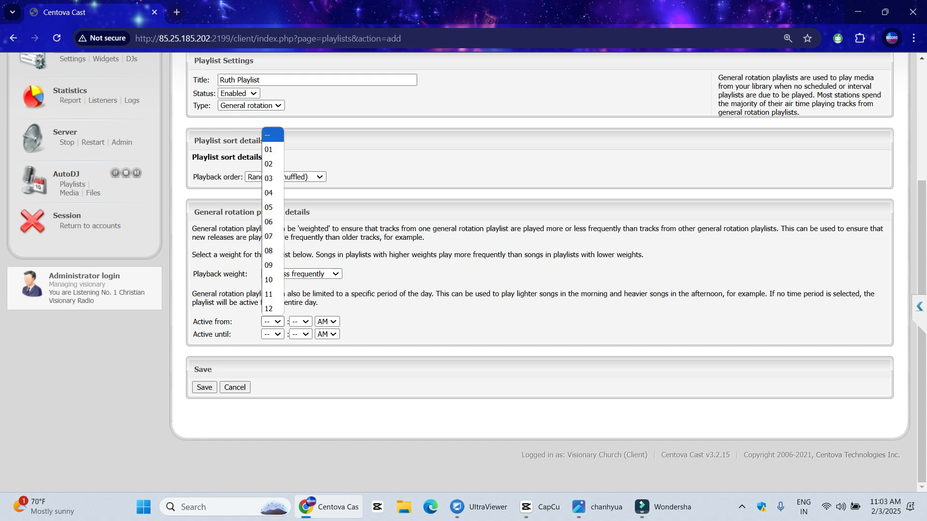
pyautogui.click(270, 236)
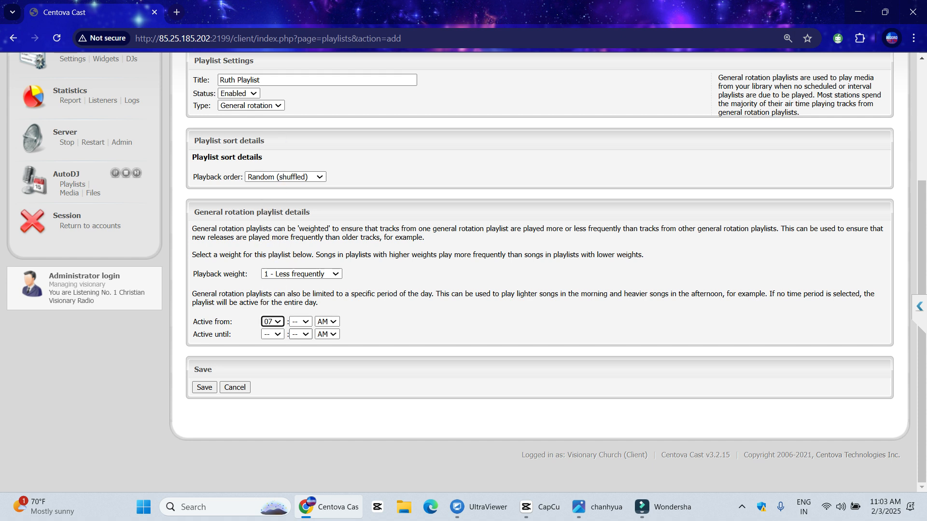
pyautogui.click(272, 334)
pyautogui.click(272, 334)
pyautogui.click(272, 334)
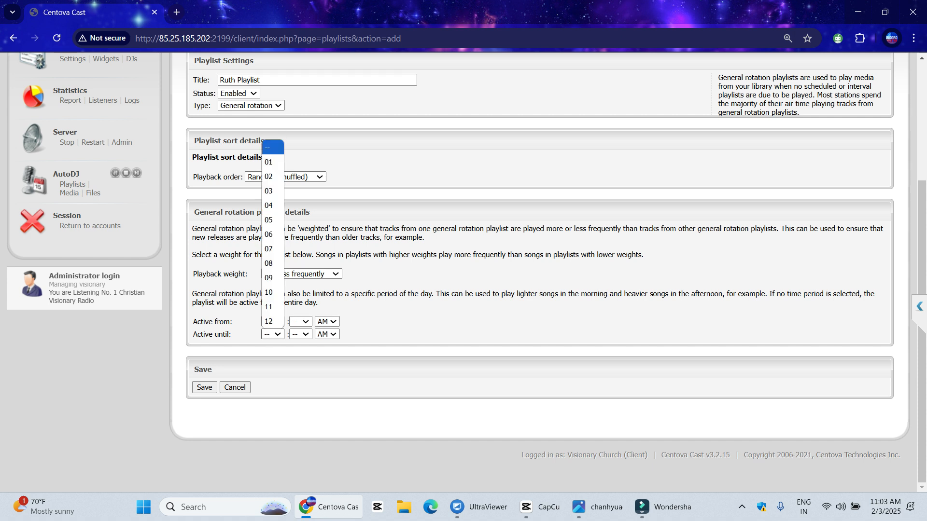
pyautogui.click(269, 162)
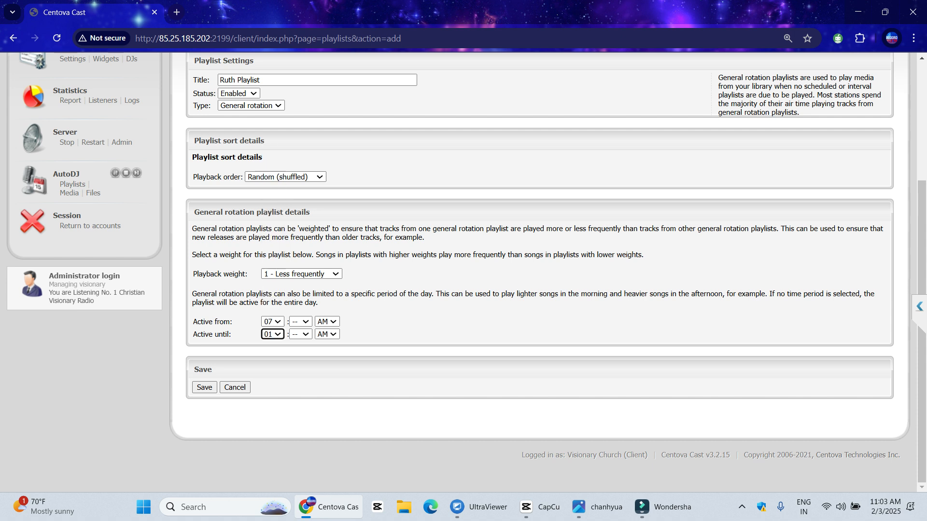
pyautogui.click(327, 334)
pyautogui.click(325, 361)
# Save Ruth Playlist and highlight its Weight 1 description in the playlists table
pyautogui.click(204, 387)
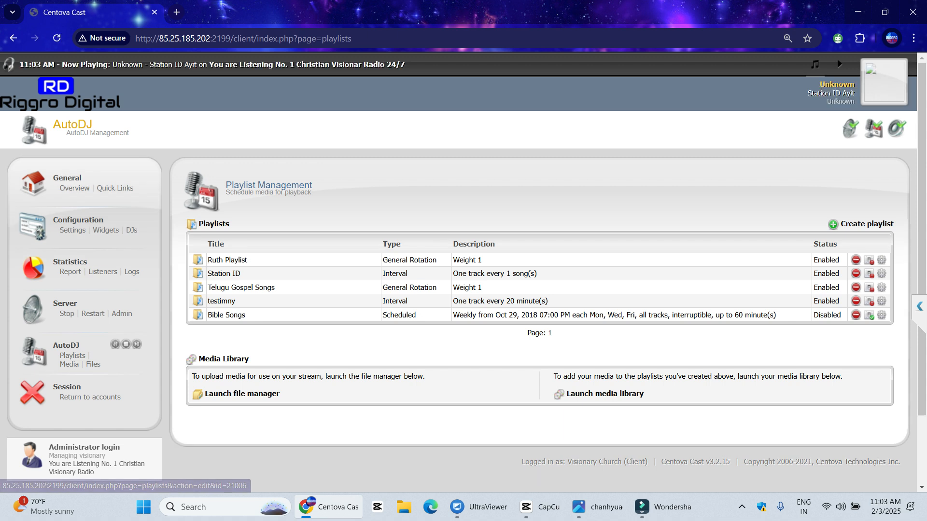
pyautogui.moveTo(459, 259)
pyautogui.mouseDown()
pyautogui.moveTo(482, 259)
pyautogui.moveTo(453, 260)
pyautogui.mouseUp()
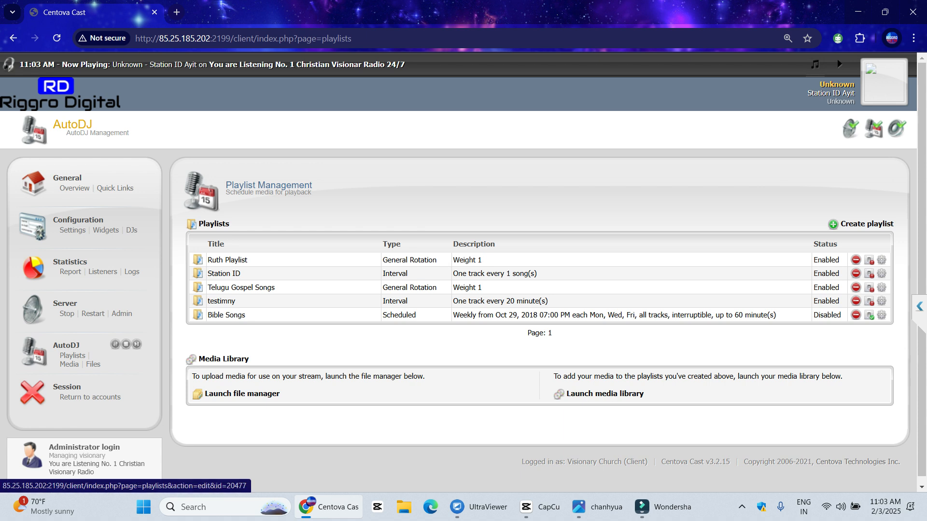
# Edit Ruth Playlist, choose playback weight '20 - More frequently', and save
pyautogui.click(227, 260)
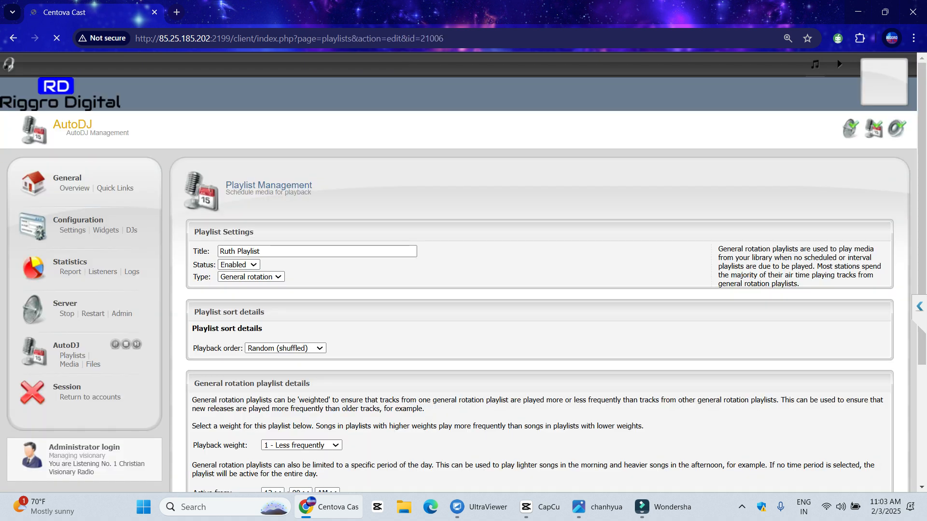
pyautogui.scroll(-3, 530, 271)
pyautogui.click(301, 274)
pyautogui.scroll(-2, 301, 261)
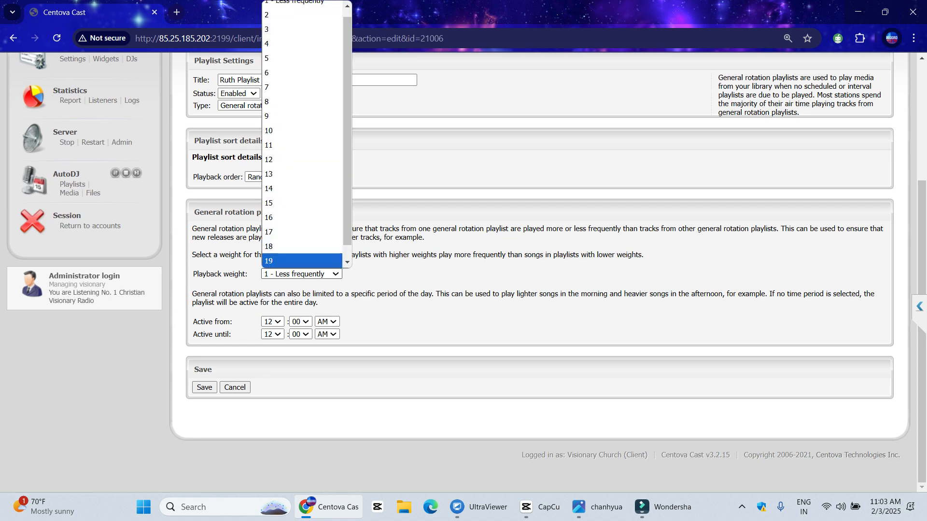
pyautogui.click(297, 260)
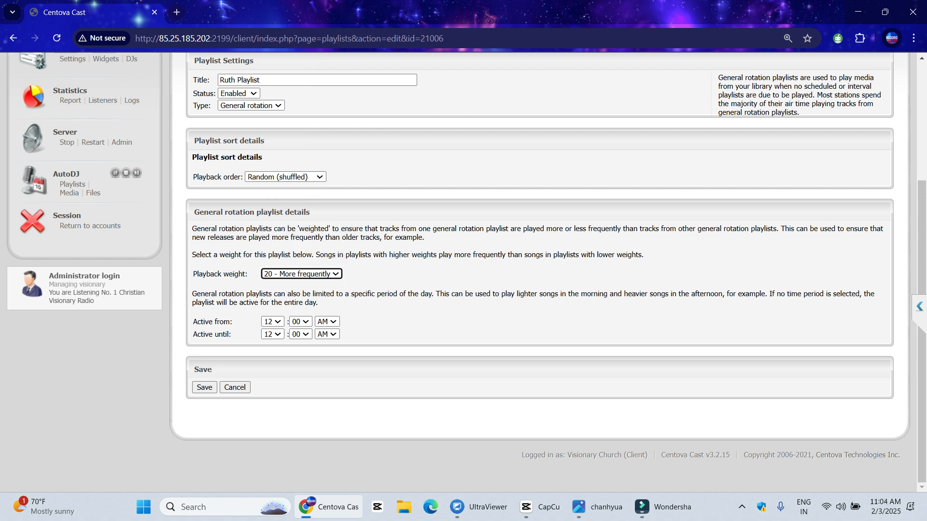
pyautogui.click(204, 387)
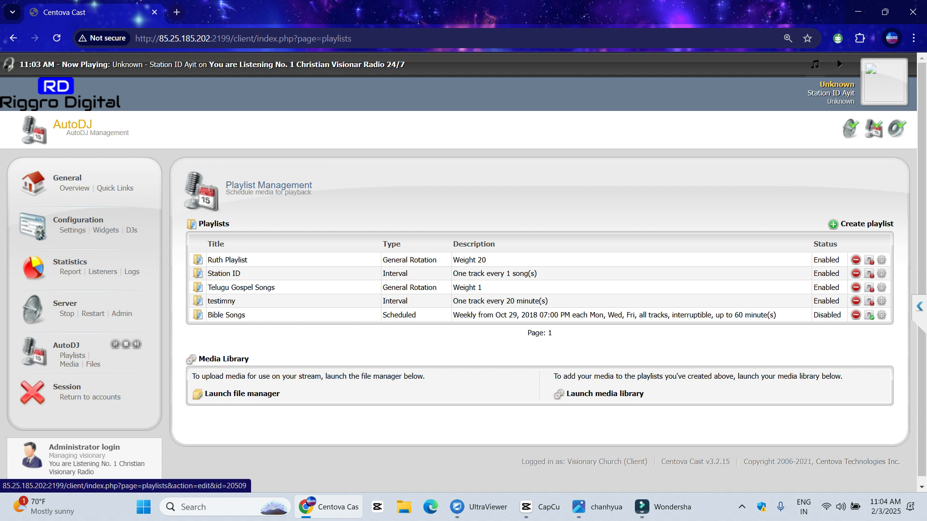
# Reopen Ruth Playlist and switch its playback weight from 7 to '1 - Less frequently'
pyautogui.moveTo(453, 287); pyautogui.dragTo(482, 287)
pyautogui.click(226, 260)
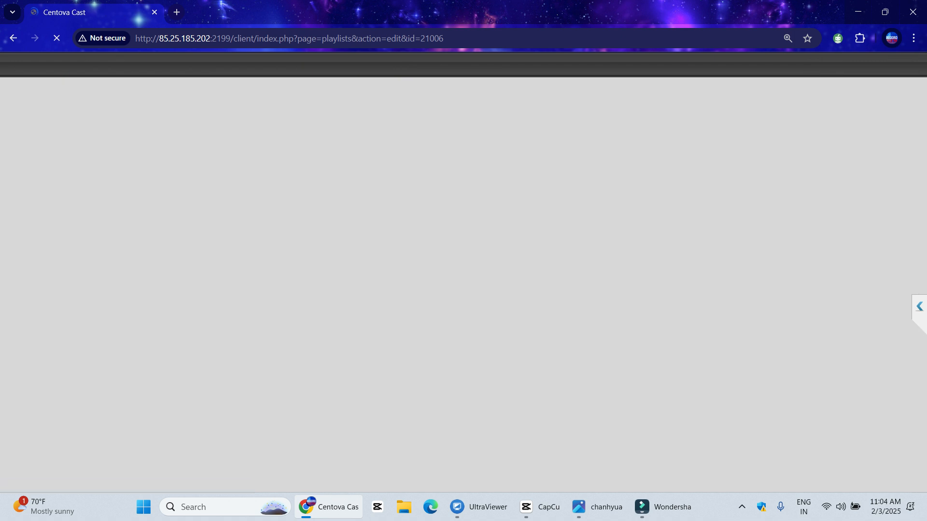
pyautogui.scroll(-4, 302, 273)
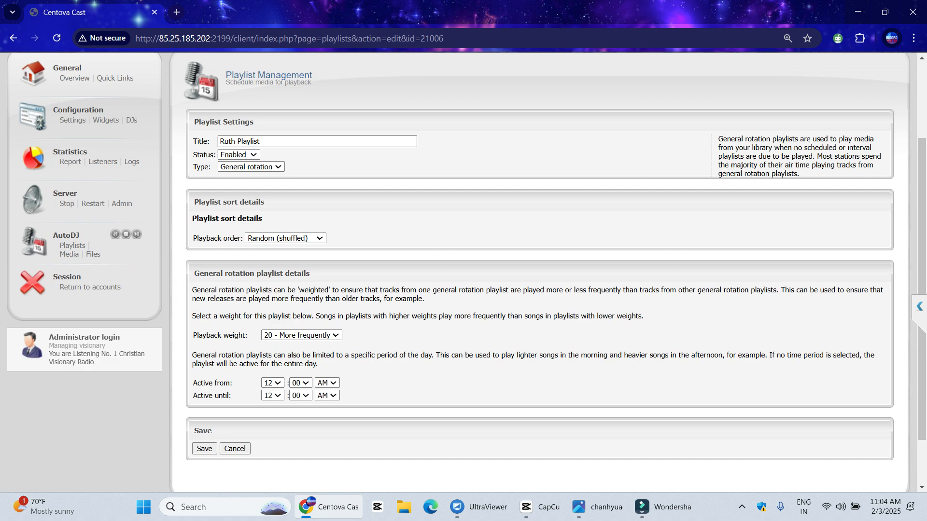
pyautogui.click(301, 274)
pyautogui.scroll(1, 302, 145)
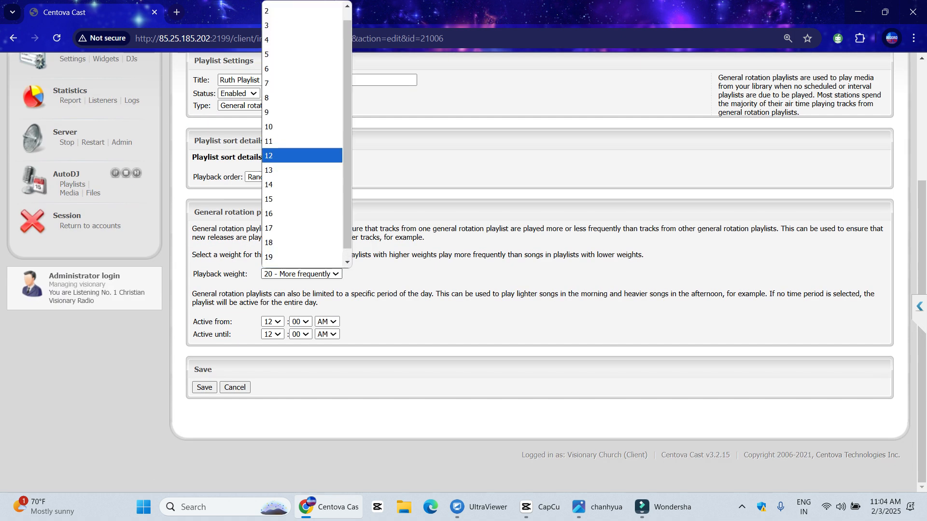
pyautogui.press('Down')
pyautogui.press('Down')
pyautogui.press('Down')
pyautogui.press('Down')
pyautogui.press('Down')
pyautogui.press('Down')
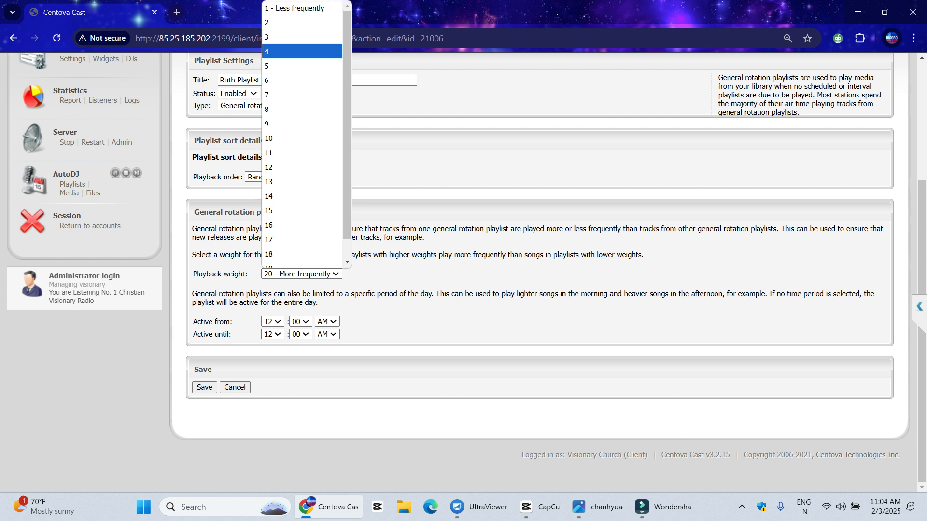
pyautogui.press('Return')
pyautogui.click(301, 274)
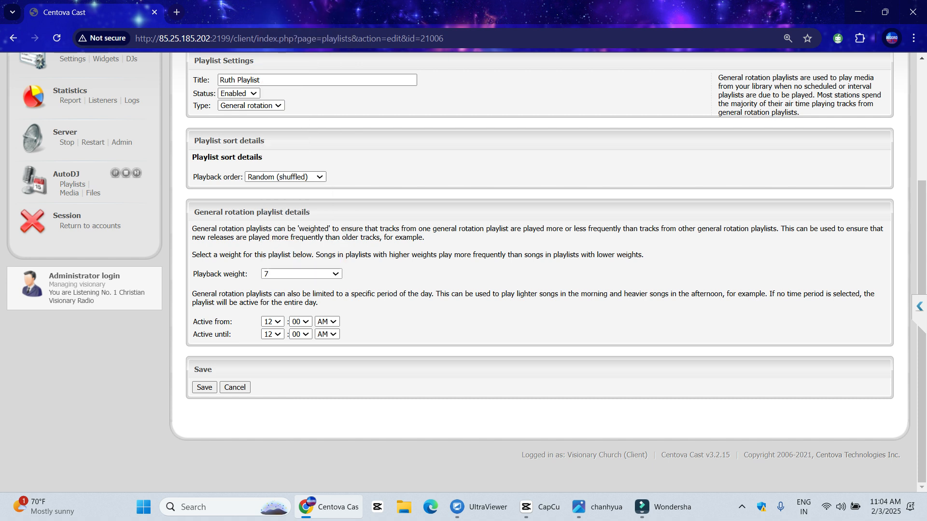
pyautogui.scroll(1, 301, 46)
pyautogui.press('Return')
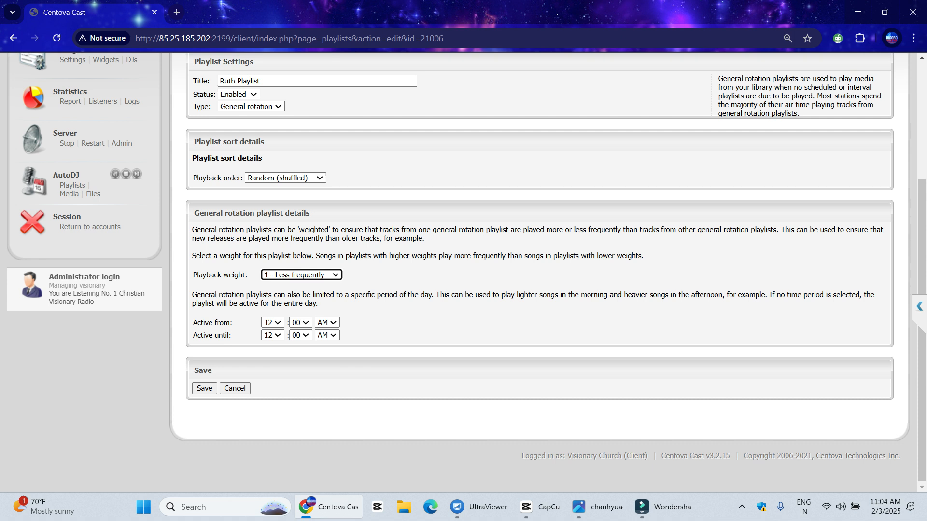
pyautogui.scroll(2, 531, 270)
# Set the Active from hour to 07 and step the Active until hour to 11
pyautogui.scroll(1, 531, 270)
pyautogui.click(272, 442)
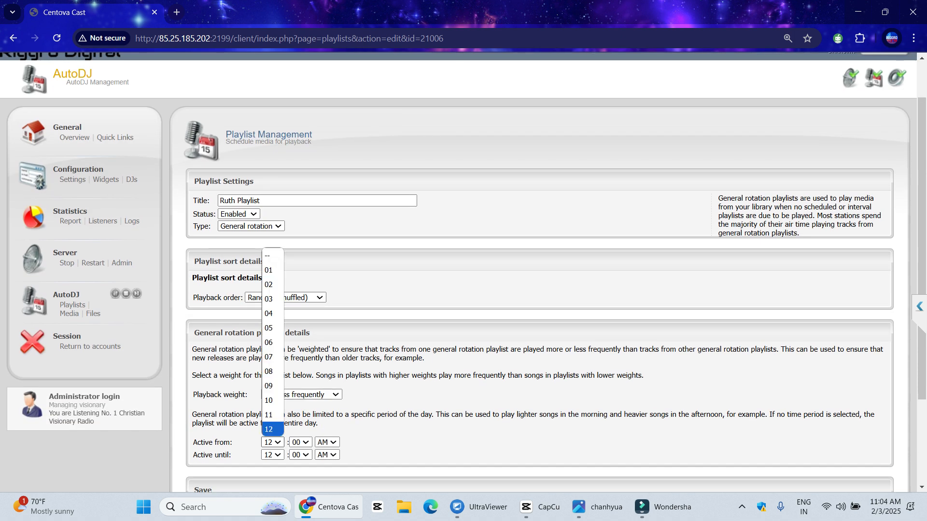
pyautogui.press('Down')
pyautogui.press('Return')
pyautogui.scroll(-3, 531, 270)
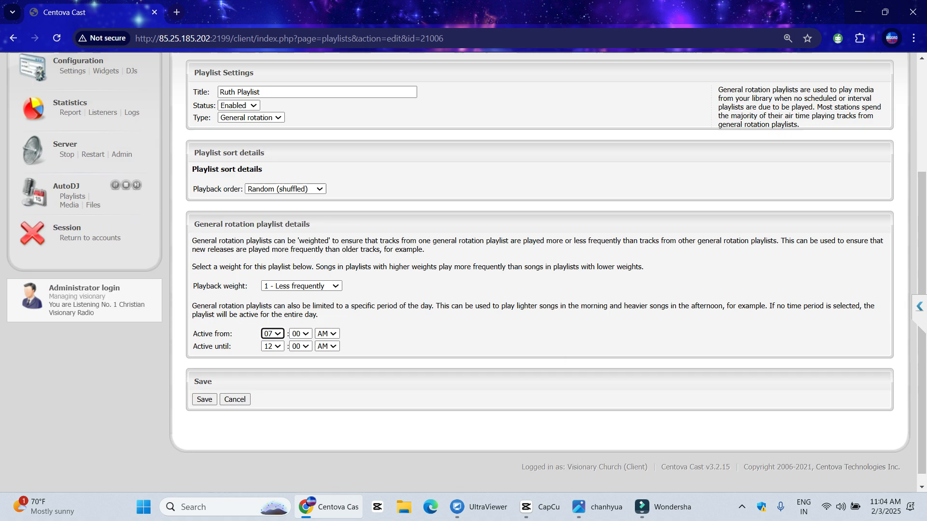
pyautogui.click(272, 321)
pyautogui.click(272, 334)
pyautogui.click(272, 334)
pyautogui.press('Down')
pyautogui.press('Down')
pyautogui.press('Down')
pyautogui.press('Down')
pyautogui.press('Return')
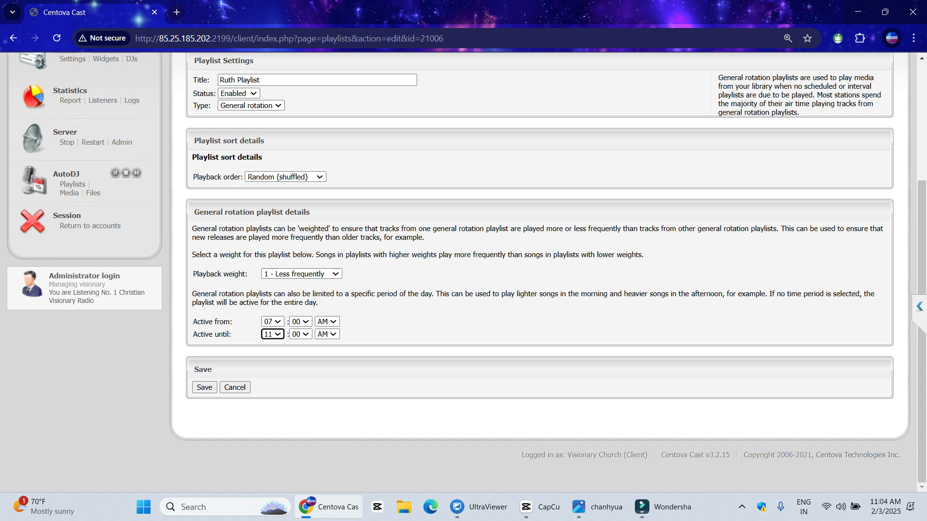
# Correct the Active until time to 01 PM
pyautogui.click(327, 334)
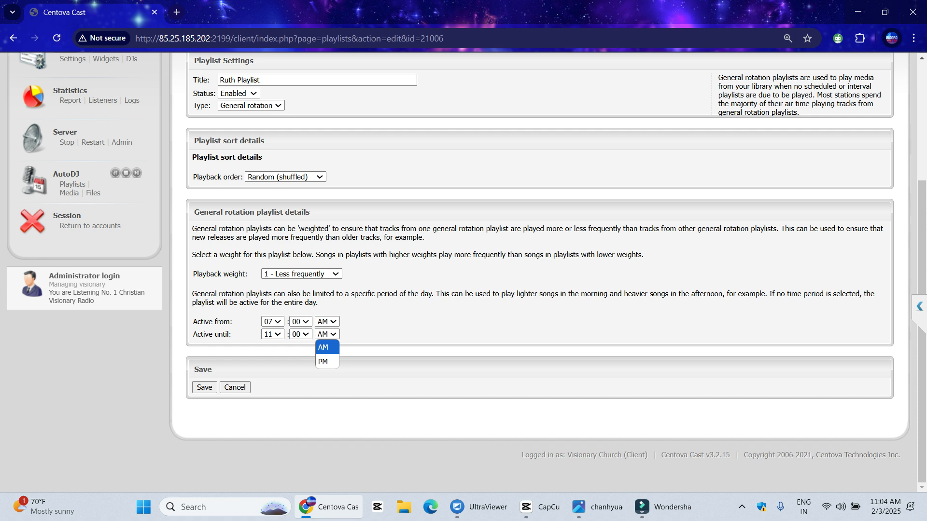
pyautogui.press('Return')
pyautogui.click(327, 334)
pyautogui.click(327, 334)
pyautogui.click(273, 334)
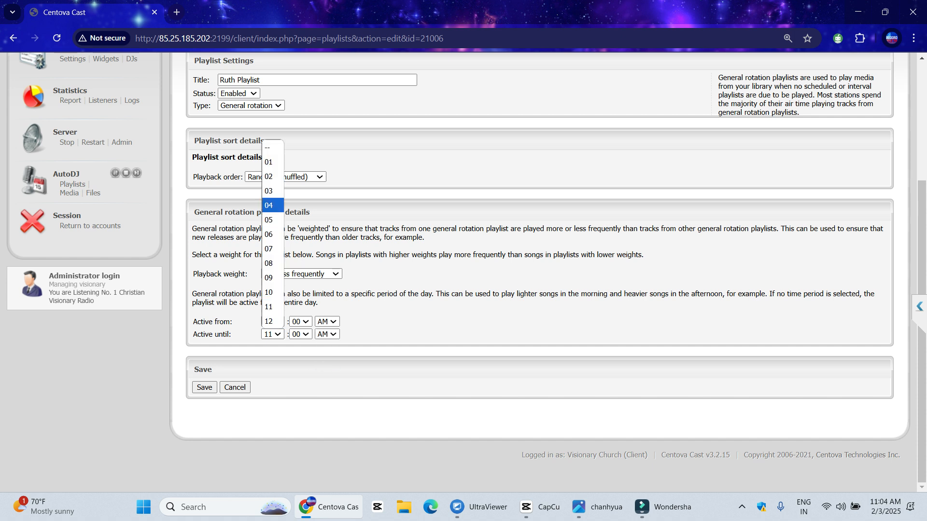
pyautogui.click(268, 162)
pyautogui.click(327, 334)
pyautogui.click(327, 362)
pyautogui.click(742, 507)
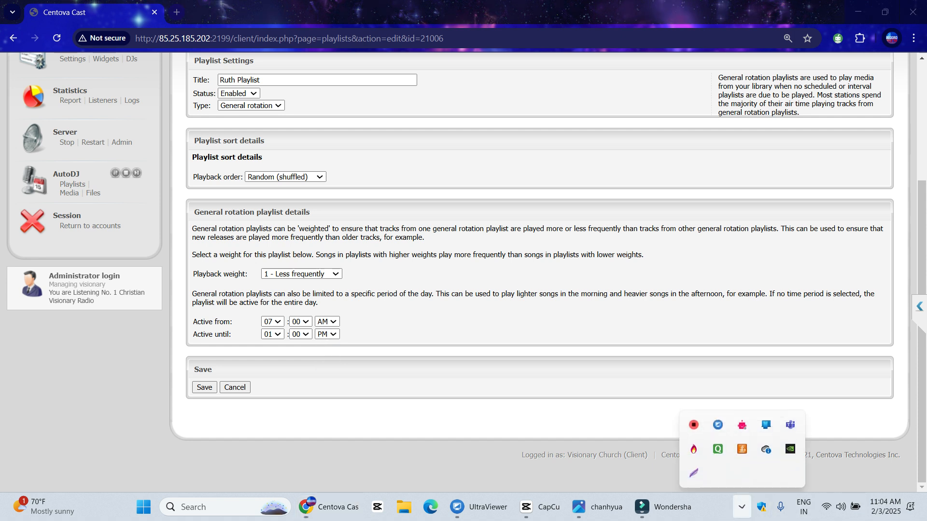
pyautogui.click(694, 470)
# Annotate a capture of the Active from/until times with AM/PM arrows, an 'Important' label and red box
pyautogui.moveTo(173, 188); pyautogui.dragTo(398, 436)
pyautogui.moveTo(369, 379); pyautogui.dragTo(345, 339)
pyautogui.moveTo(372, 283); pyautogui.dragTo(344, 314)
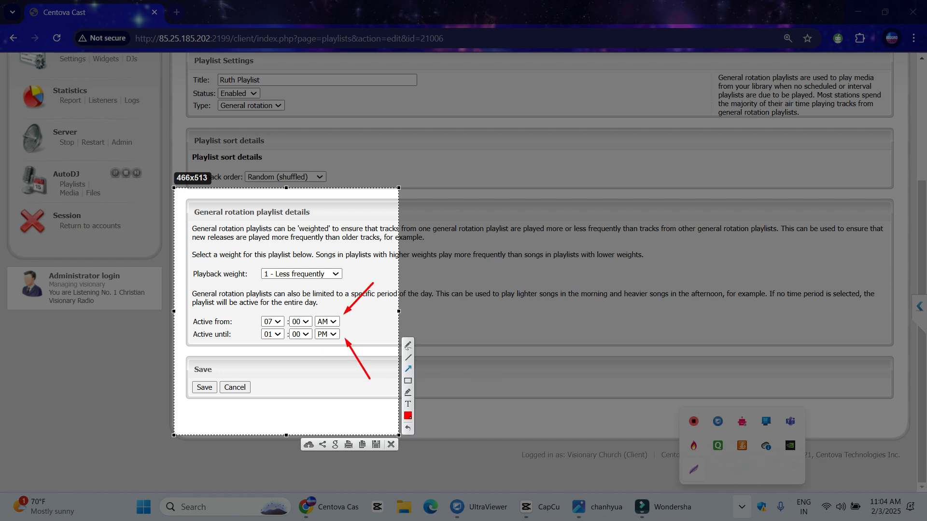
pyautogui.click(407, 404)
pyautogui.click(291, 382)
pyautogui.write('Important')
pyautogui.click(313, 389)
pyautogui.click(408, 380)
pyautogui.moveTo(254, 309); pyautogui.dragTo(347, 348)
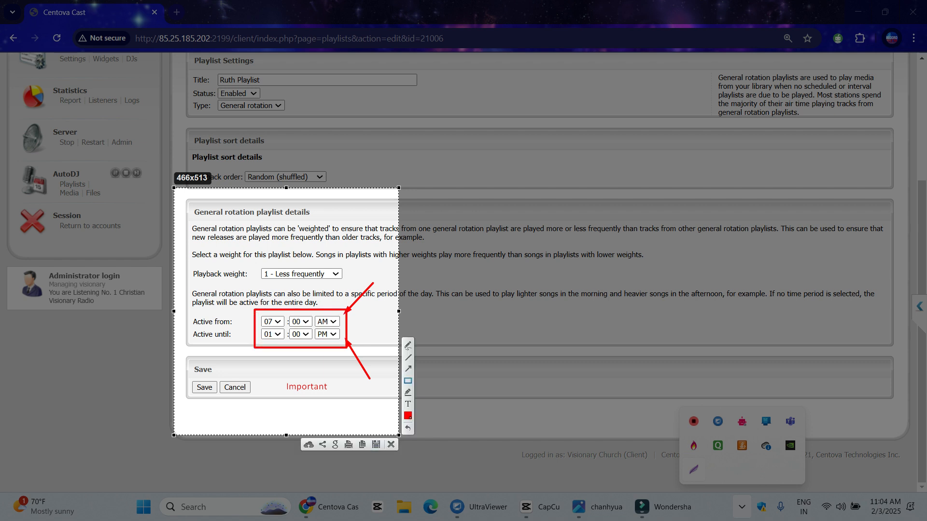
pyautogui.hotkey('ctrl', 'c')
pyautogui.scroll(4, 309, 290)
pyautogui.click(251, 277)
# Make Ruth Playlist a Scheduled playlist that repeats Daily
pyautogui.click(245, 302)
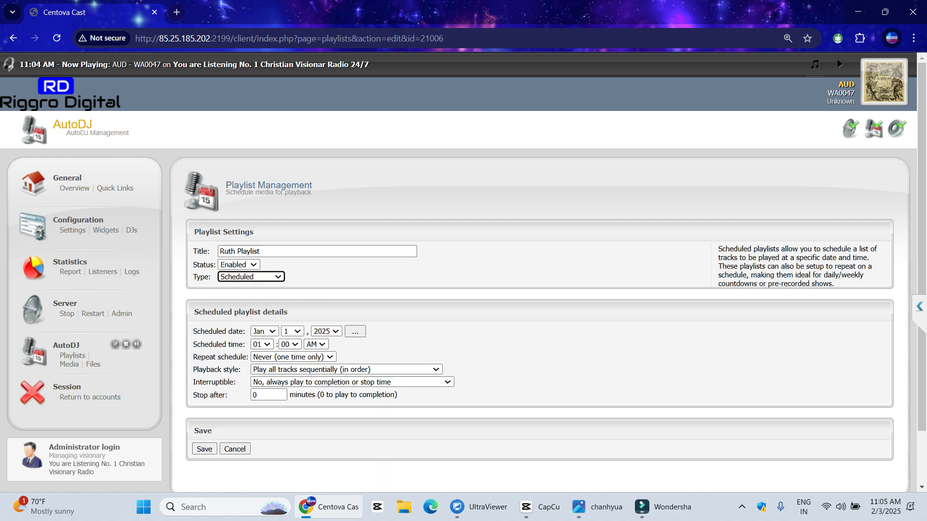
pyautogui.scroll(-2, 244, 302)
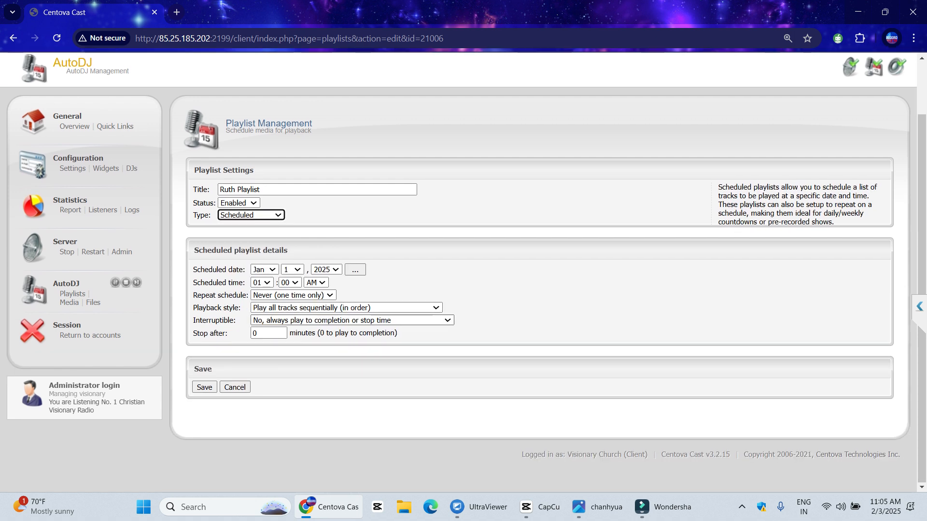
pyautogui.click(293, 296)
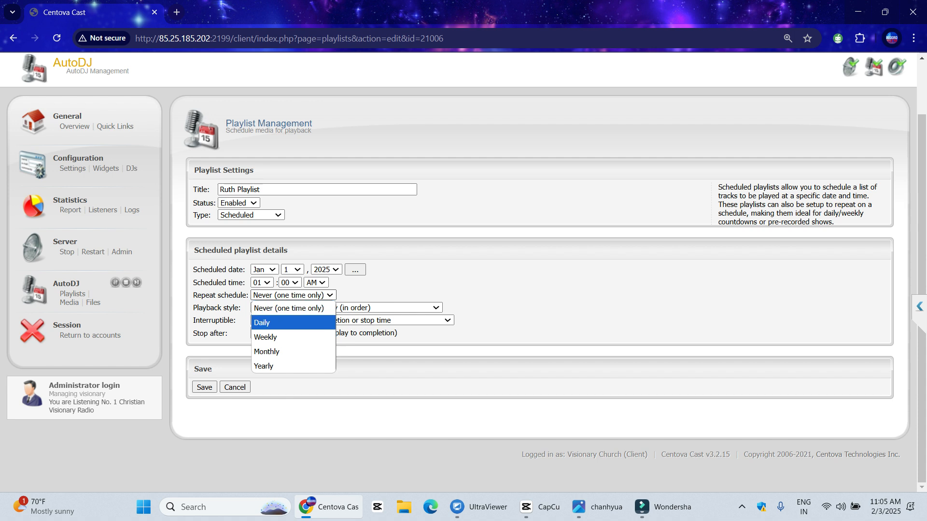
pyautogui.click(290, 322)
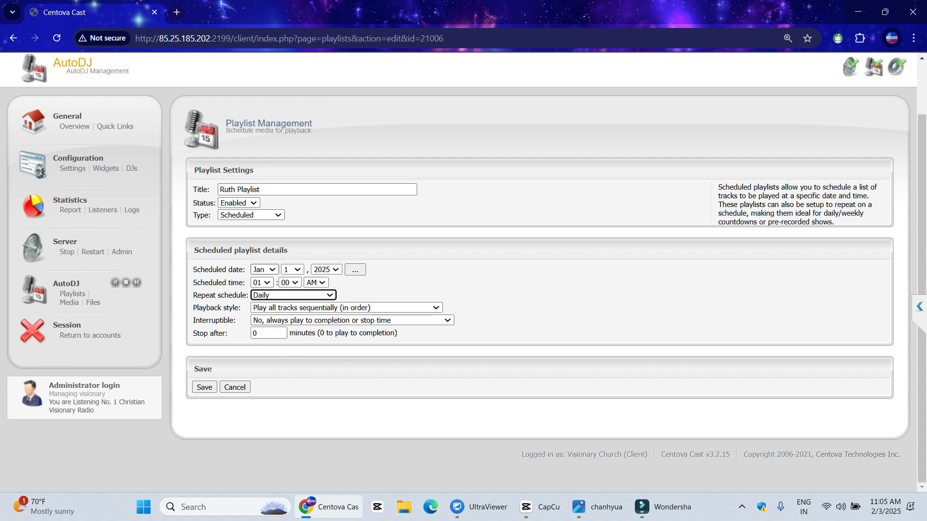
# Set the scheduled date to Feb 3, 2025 and the scheduled time to 02:00 PM
pyautogui.click(263, 269)
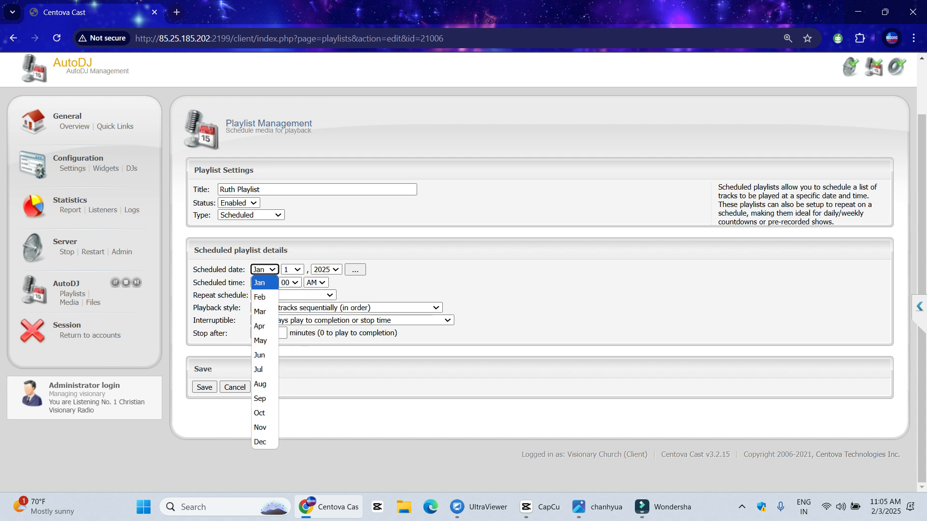
pyautogui.click(267, 269)
pyautogui.click(294, 270)
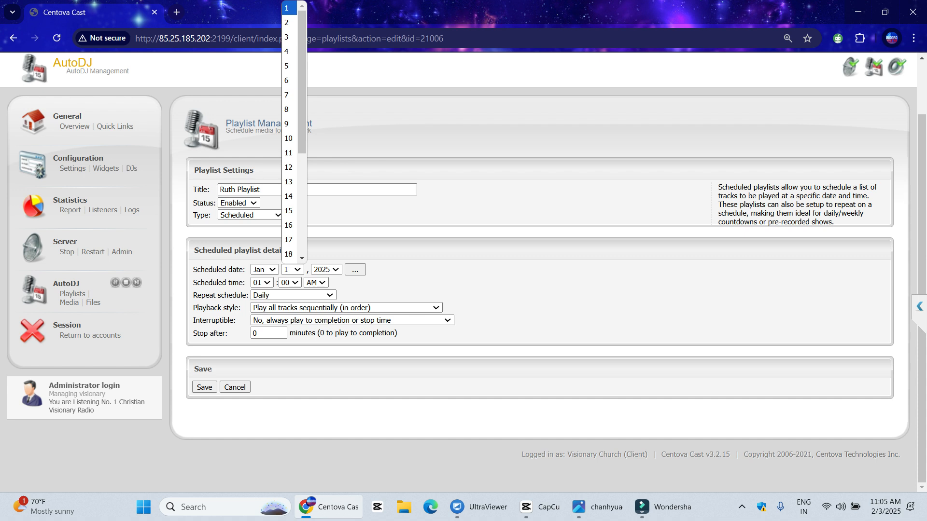
pyautogui.click(263, 270)
pyautogui.click(260, 297)
pyautogui.click(292, 270)
pyautogui.click(289, 25)
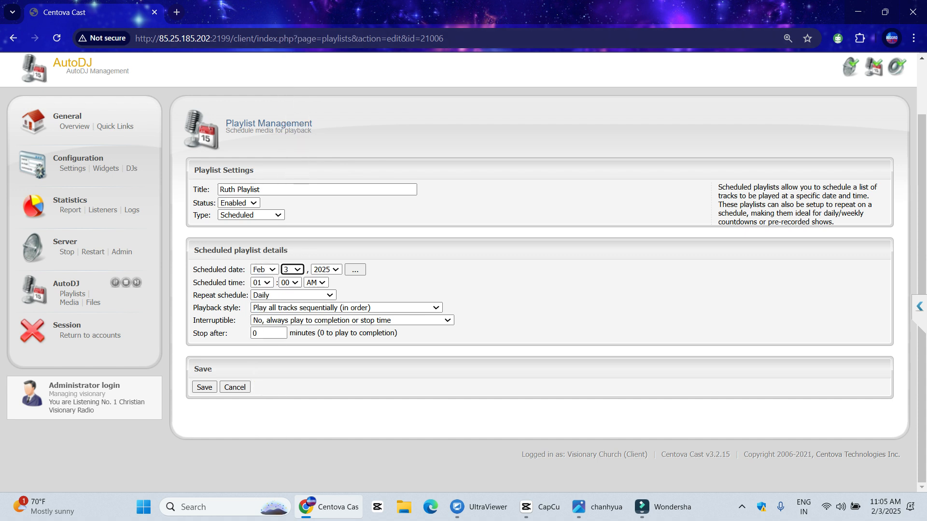
pyautogui.click(262, 282)
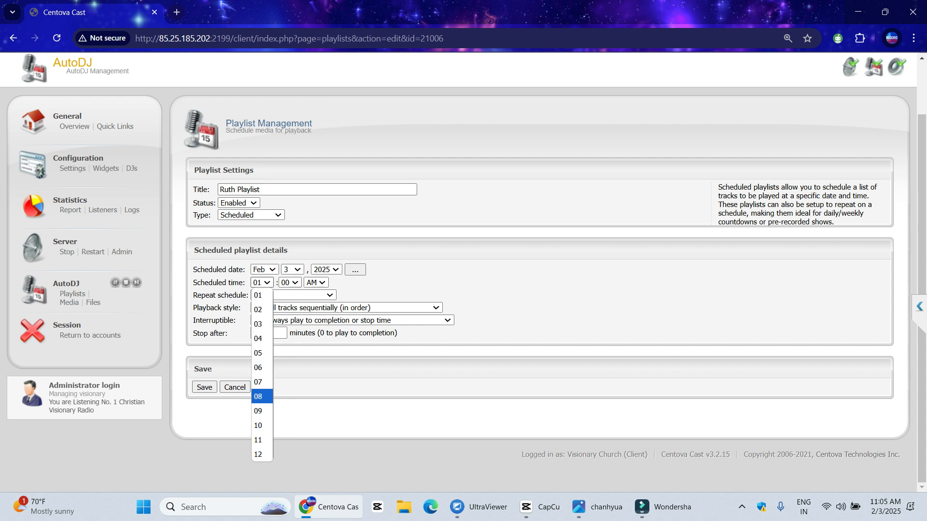
pyautogui.click(261, 309)
pyautogui.click(316, 282)
pyautogui.click(313, 296)
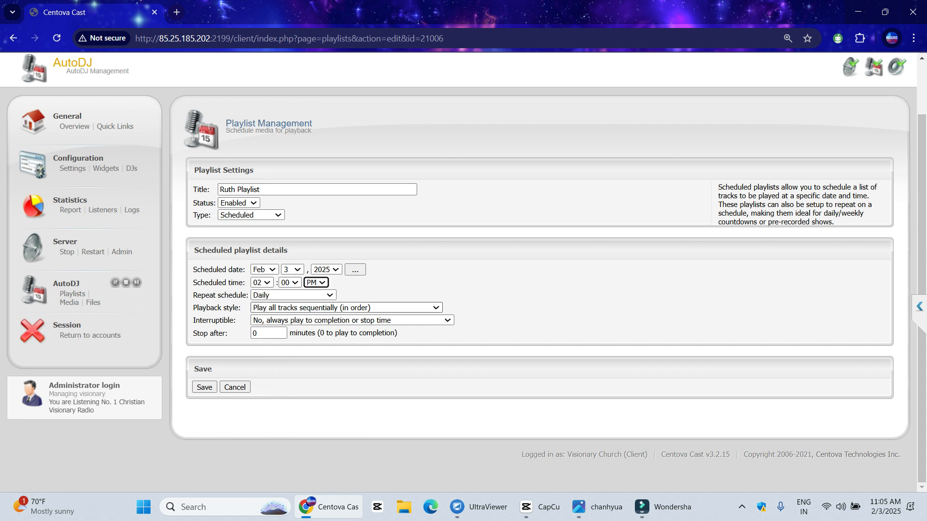
pyautogui.click(346, 308)
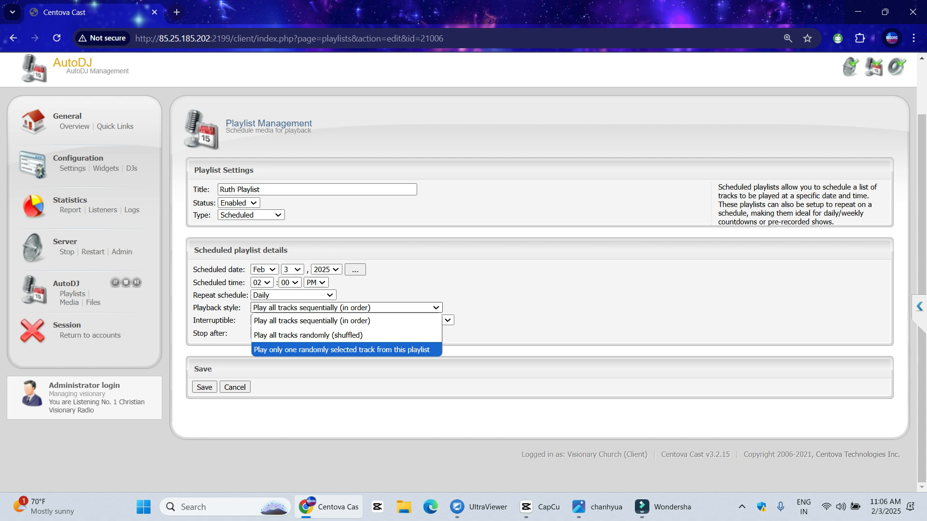
# Open a new Notepad note listing 001 Song, 002 RJ Link, 003 Adbreak and 004 Song
pyautogui.press('super')
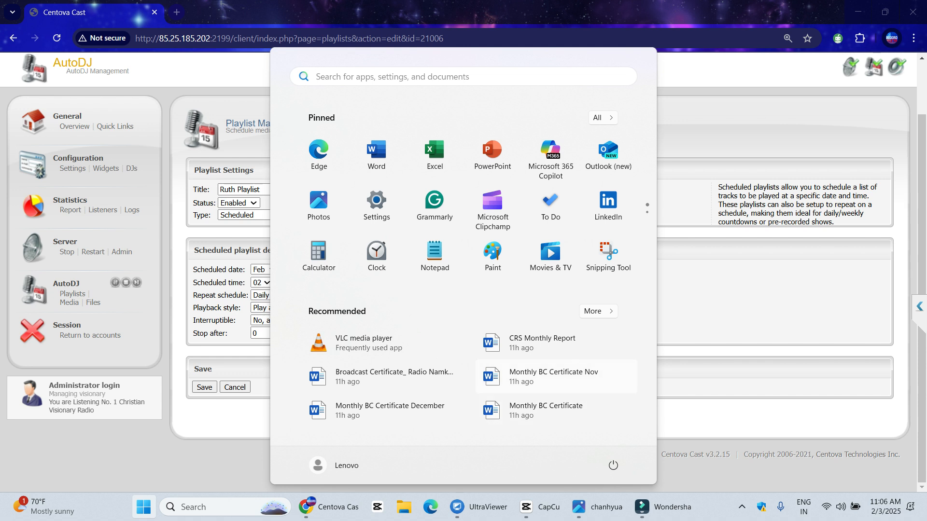
pyautogui.write('note')
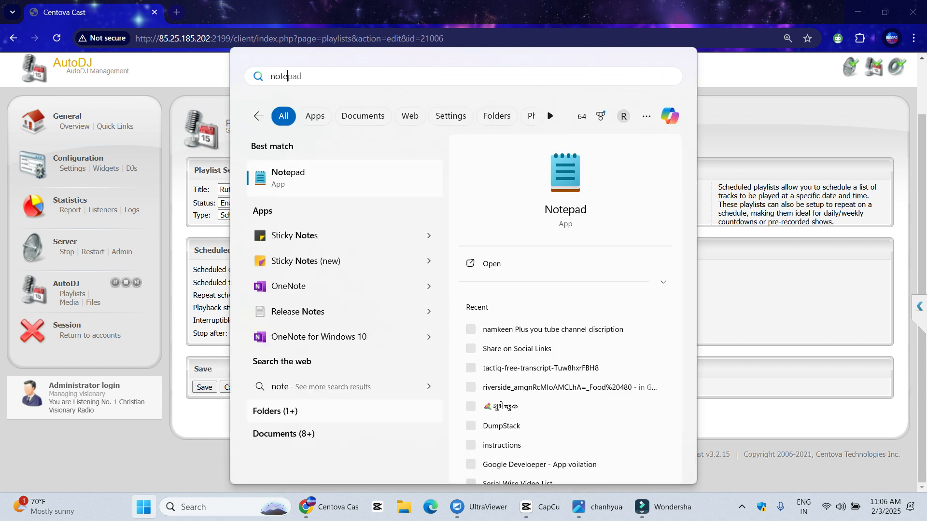
pyautogui.write('pad')
pyautogui.press('Escape')
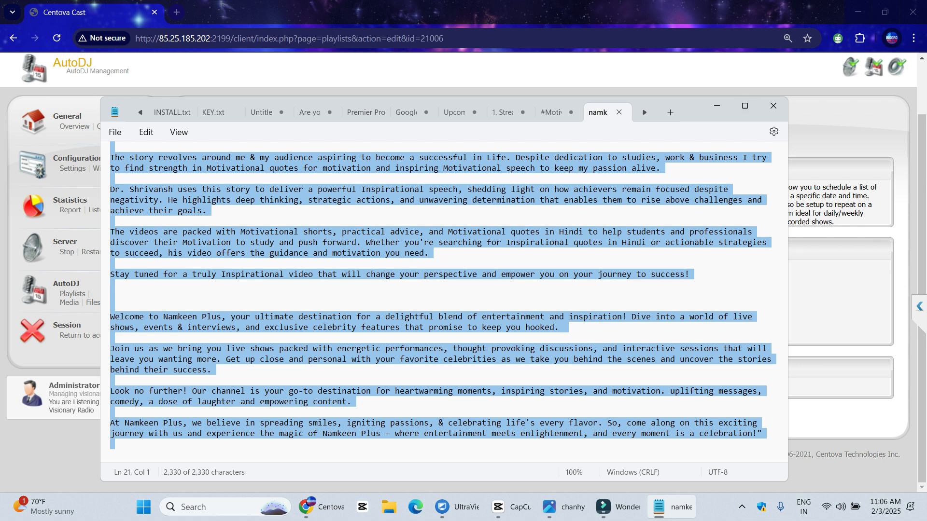
pyautogui.hotkey('ctrl', 't')
pyautogui.click(745, 106)
pyautogui.write('001')
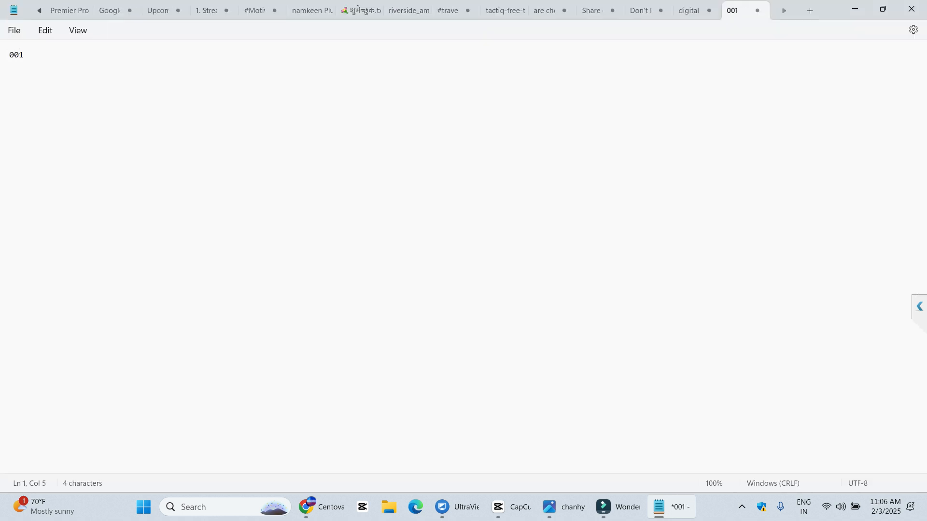
pyautogui.write(' Song')
pyautogui.press('Return')
pyautogui.write('002 RJ Link')
pyautogui.press('Return')
pyautogui.write('003 Adbreak')
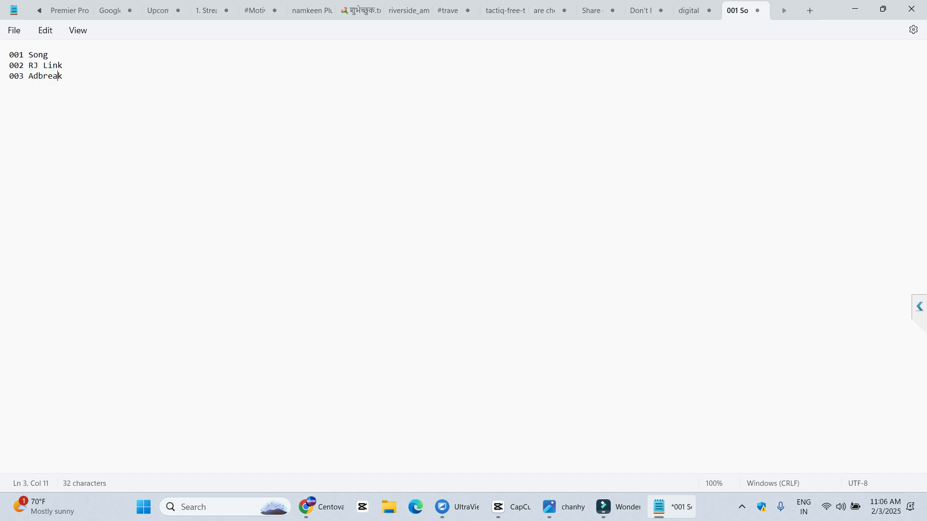
pyautogui.click(68, 76)
pyautogui.write('004 Song')
# Change line 2 from RJ Link to Station ID
pyautogui.press('Up')
pyautogui.press('Up')
pyautogui.press('Up')
pyautogui.moveTo(28, 65); pyautogui.dragTo(9, 87)
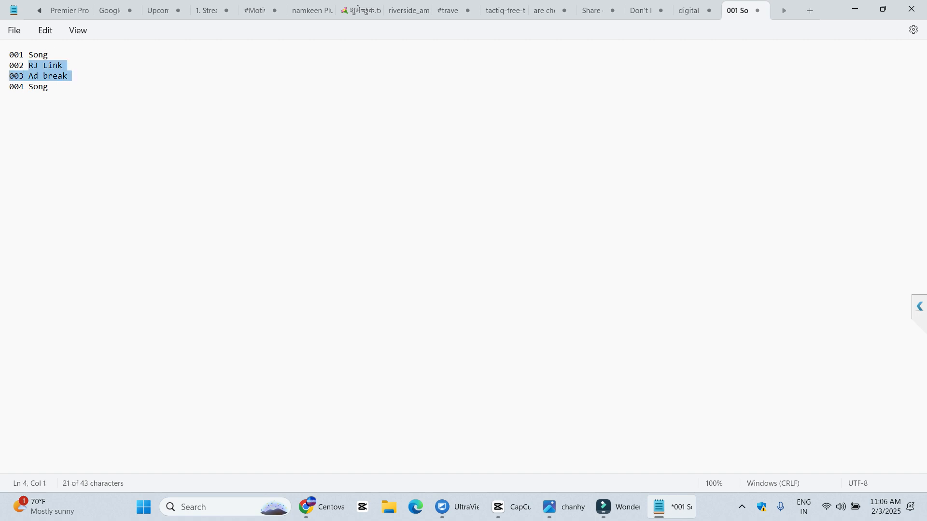
pyautogui.press('Left')
pyautogui.hotkey('shift', 'End')
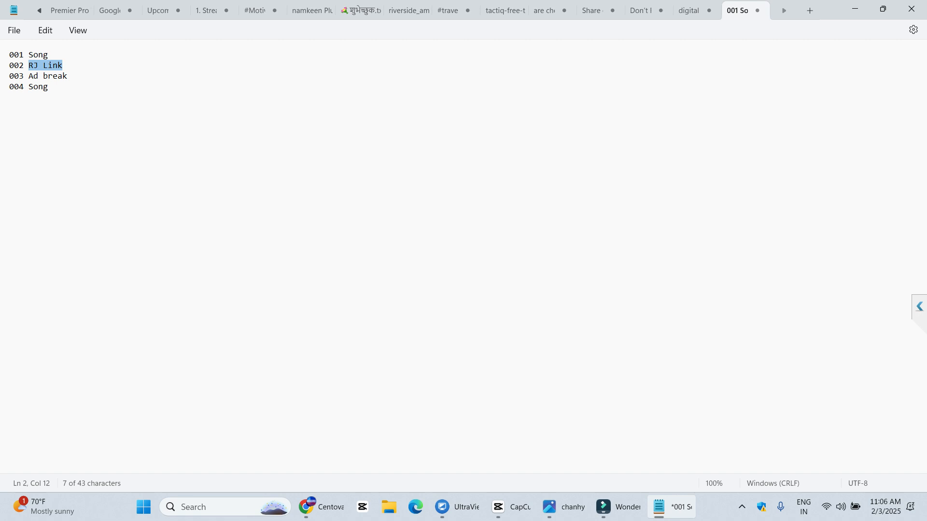
pyautogui.write('Station ID')
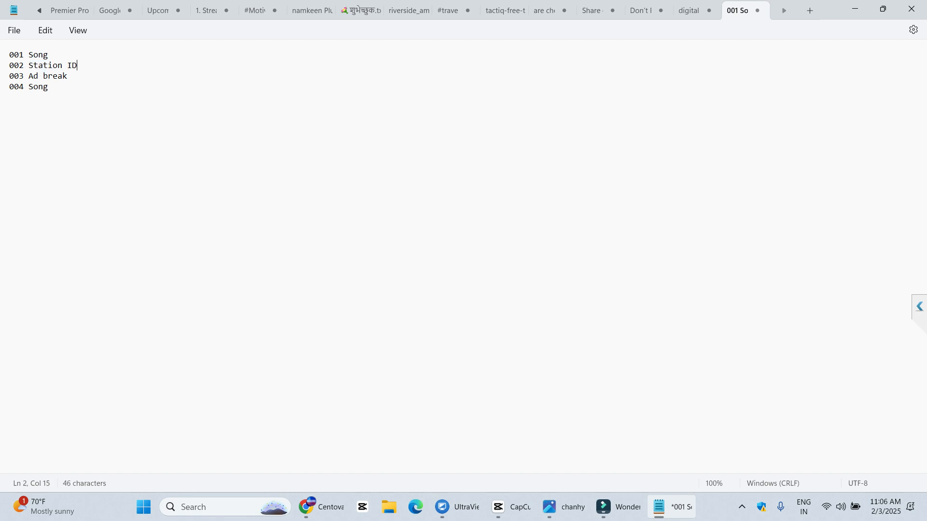
pyautogui.moveTo(68, 77); pyautogui.dragTo(43, 76)
pyautogui.click(29, 77)
pyautogui.write('http://85.25.185.202:2199/client/index.php')
pyautogui.hotkey('ctrl', 'z')
# Add an RJ mention entry and a 004 Station ID line noted '(Plays after every 2 songs)'
pyautogui.write('RJ mention')
pyautogui.press('Return')
pyautogui.write('004')
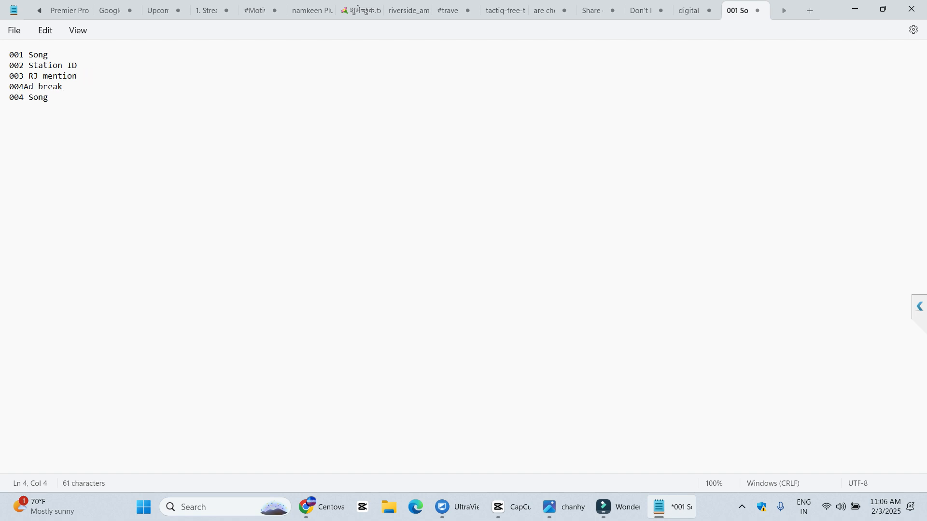
pyautogui.write(' Station ID ')
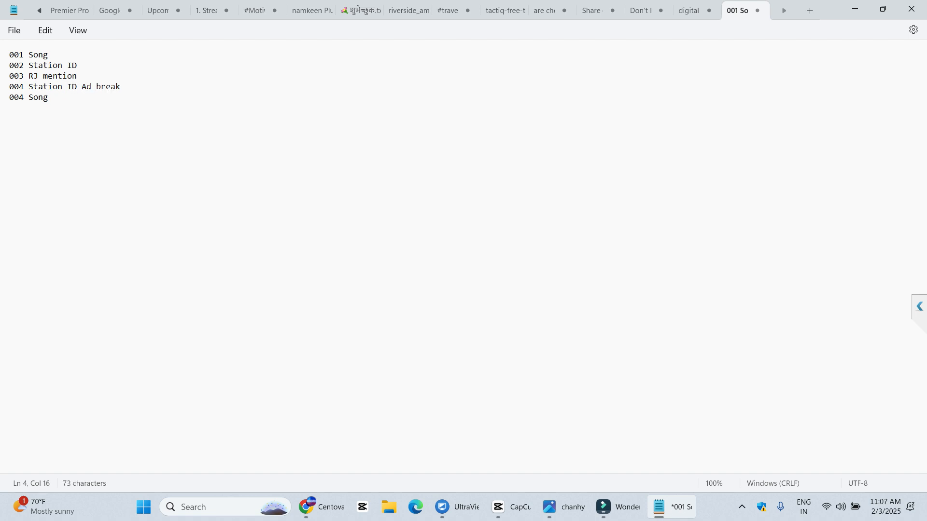
pyautogui.write('(')
pyautogui.press('End')
pyautogui.write('(Plays afetr')
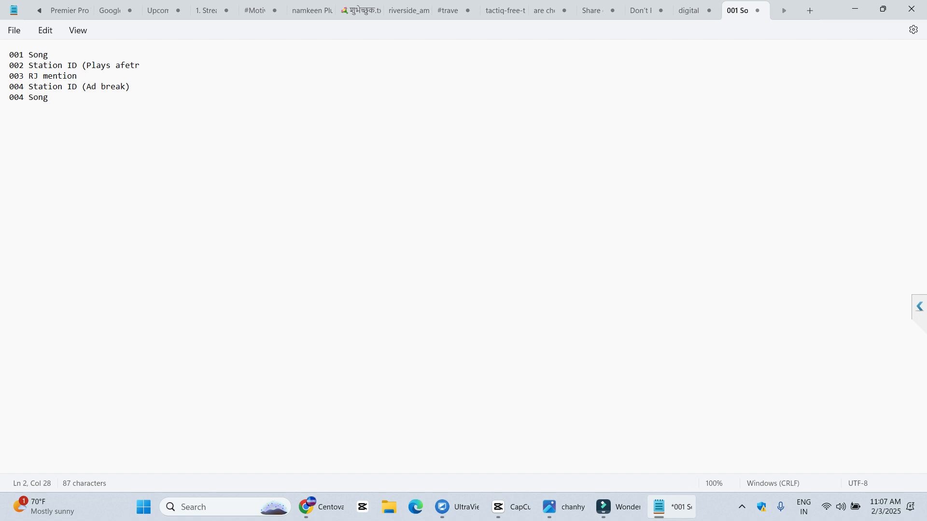
pyautogui.press('BackSpace')
pyautogui.press('BackSpace')
pyautogui.write('ter every 2 songs)')
# Replace the Ad break line with a 005 line carrying the copied 'Plays after every 2 songs' note
pyautogui.moveTo(82, 66); pyautogui.dragTo(220, 66)
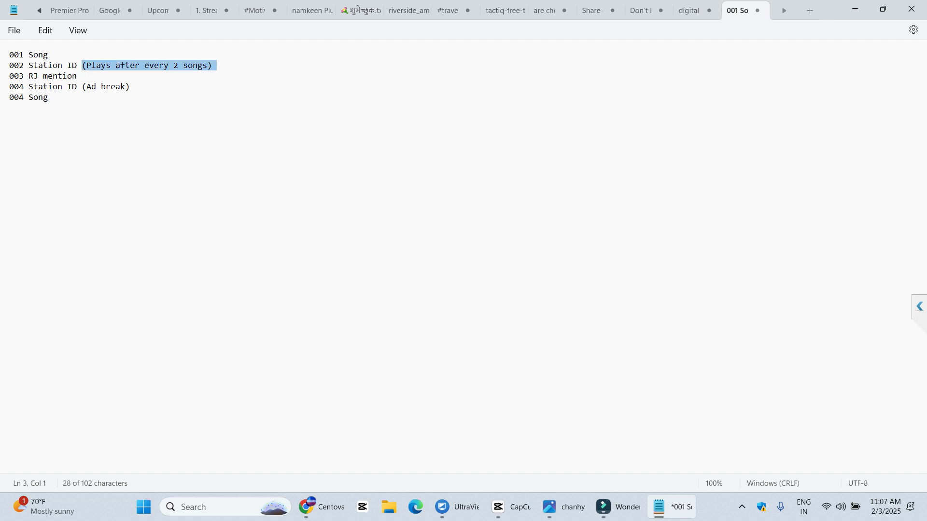
pyautogui.doubleClick(38, 55)
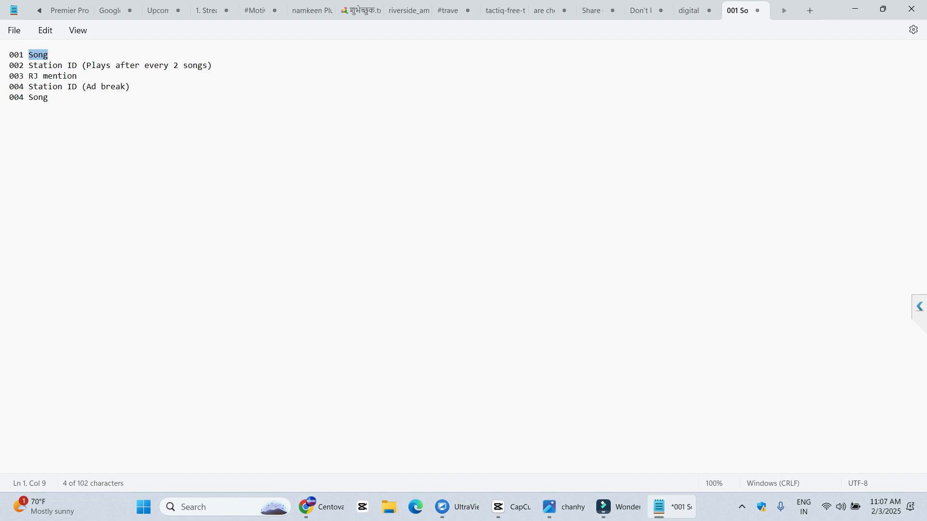
pyautogui.click(53, 55)
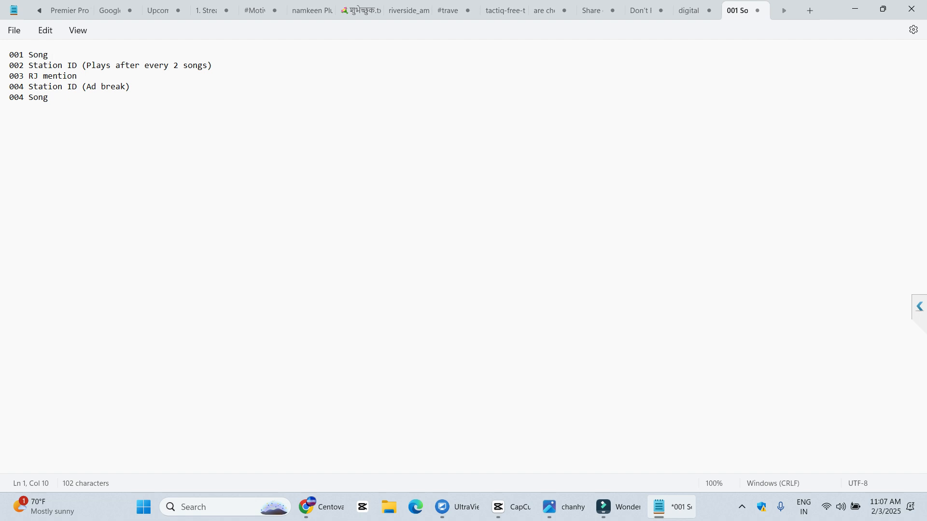
pyautogui.moveTo(82, 66); pyautogui.dragTo(217, 66)
pyautogui.rightClick(204, 66)
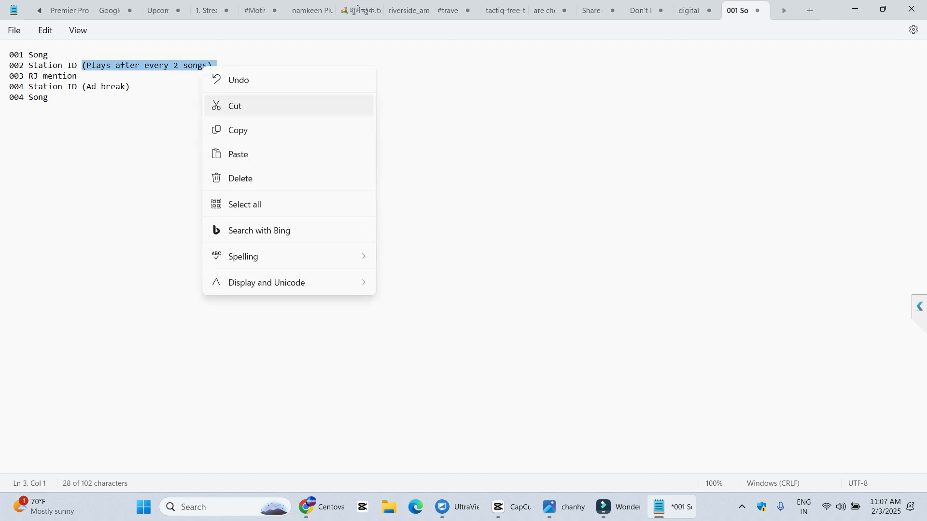
pyautogui.click(238, 128)
pyautogui.click(53, 76)
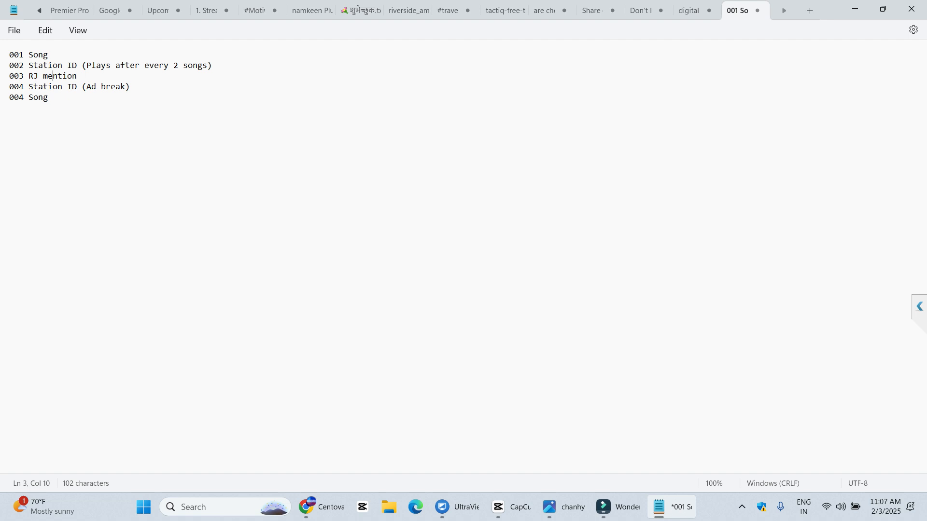
pyautogui.tripleClick(67, 87)
pyautogui.press('Delete')
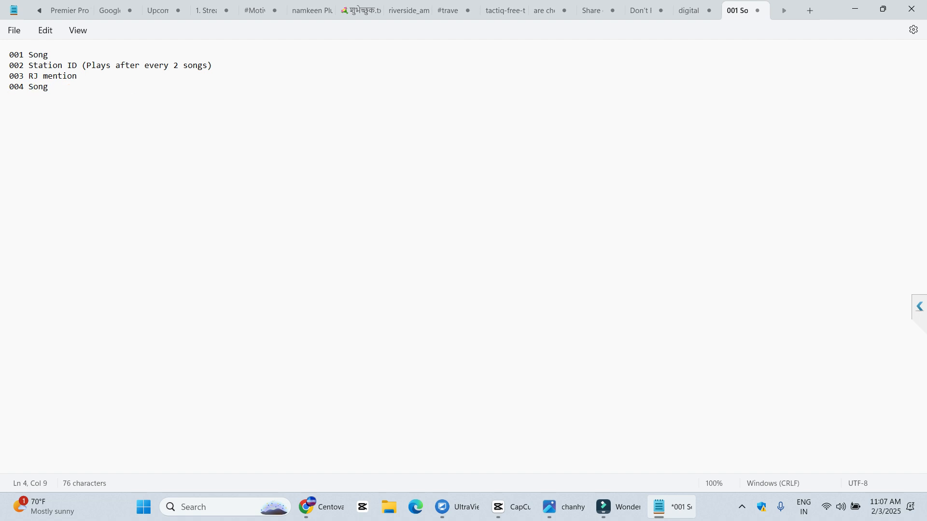
pyautogui.write('005')
pyautogui.hotkey('ctrl', 'v')
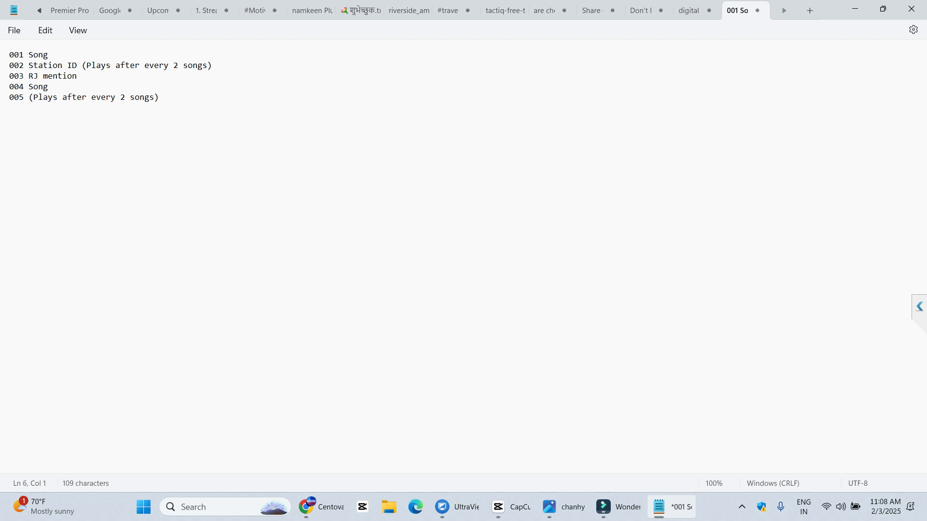
pyautogui.moveTo(213, 66); pyautogui.dragTo(91, 65)
pyautogui.hotkey('alt', 'Tab')
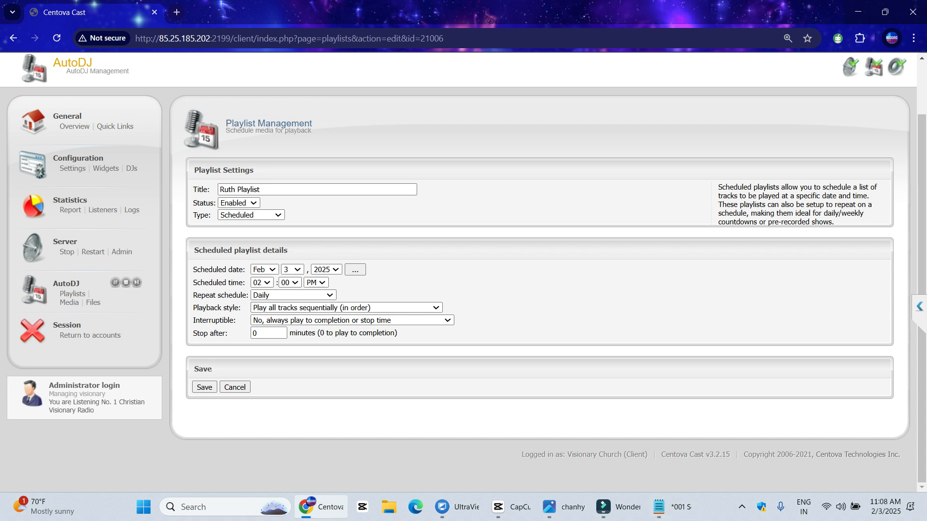
# Capture the Ruth Playlist form and draw arrows at Title, Type, time, Repeat and Playback
pyautogui.click(742, 507)
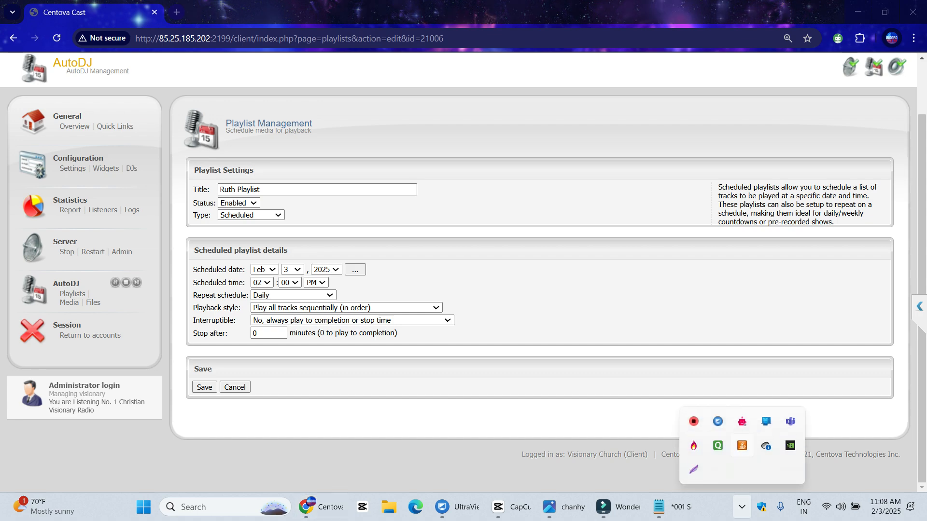
pyautogui.press('super+shift+s')
pyautogui.moveTo(1, 25); pyautogui.dragTo(661, 476)
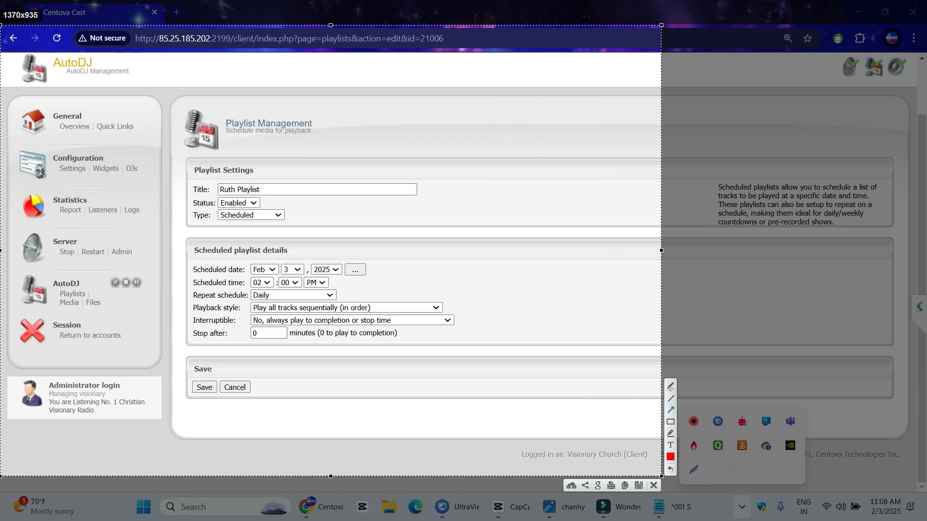
pyautogui.moveTo(188, 179)
pyautogui.mouseDown()
pyautogui.moveTo(275, 190)
pyautogui.moveTo(221, 170)
pyautogui.moveTo(280, 165)
pyautogui.mouseUp()
pyautogui.hotkey('ctrl', 'z')
pyautogui.moveTo(489, 148); pyautogui.dragTo(275, 188)
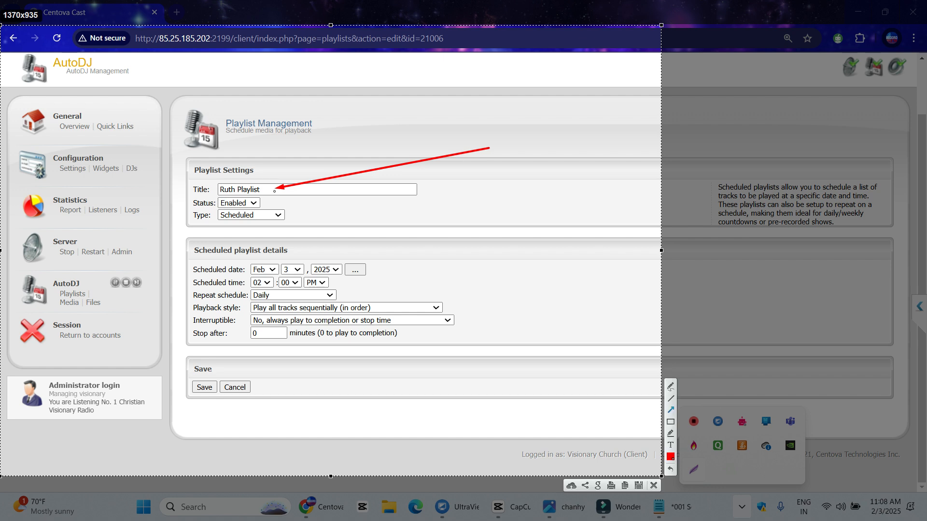
pyautogui.moveTo(482, 230); pyautogui.dragTo(291, 216)
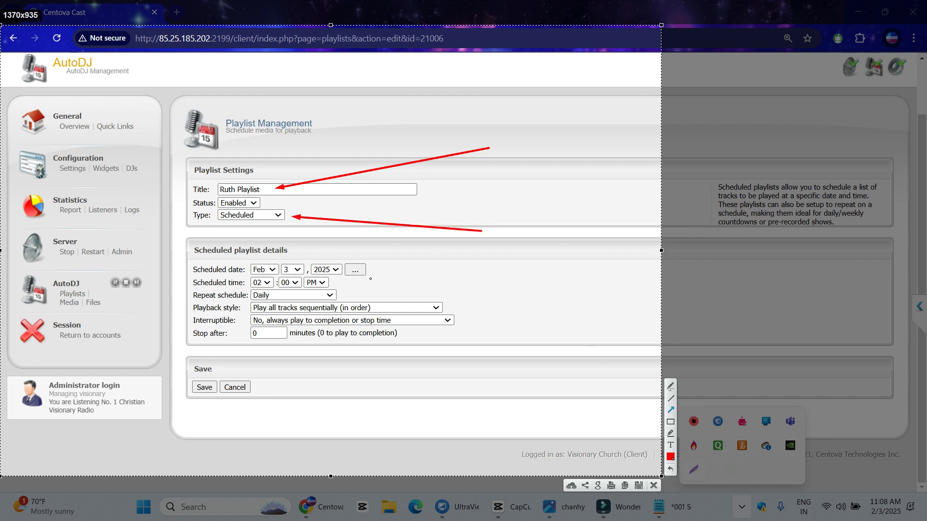
pyautogui.moveTo(558, 279); pyautogui.dragTo(342, 283)
pyautogui.moveTo(590, 307); pyautogui.dragTo(337, 297)
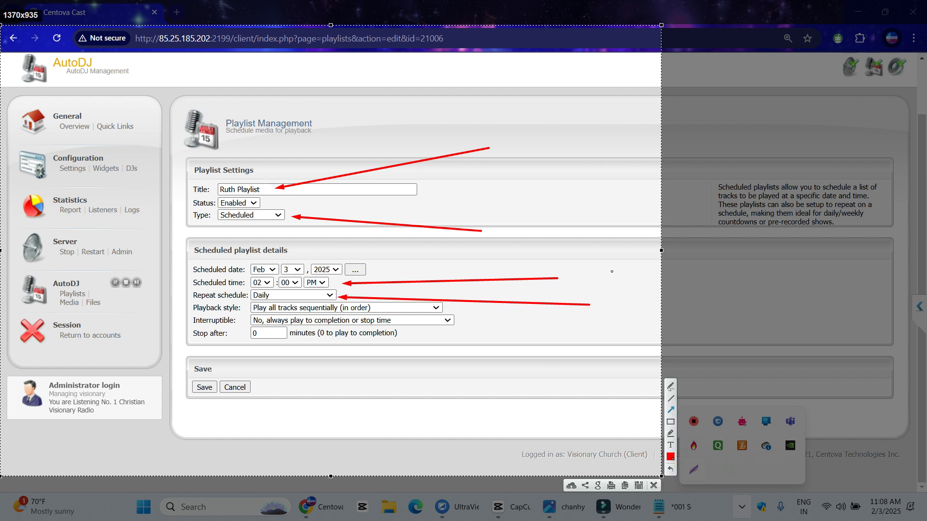
pyautogui.moveTo(592, 368); pyautogui.dragTo(450, 309)
# Add arrows at the Interruptible and Stop after settings to finish the marked-up capture
pyautogui.hotkey('alt', 'Tab')
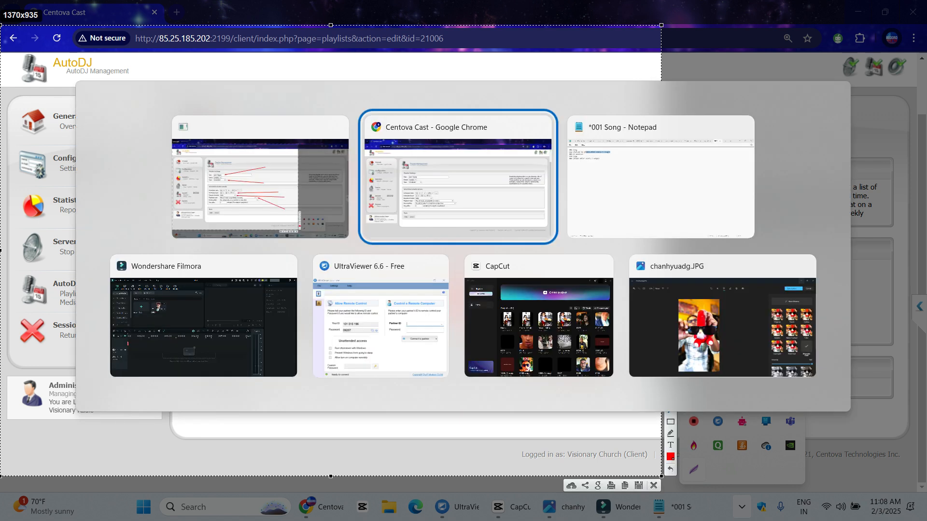
pyautogui.hotkey('alt', 'Tab')
pyautogui.press('Tab')
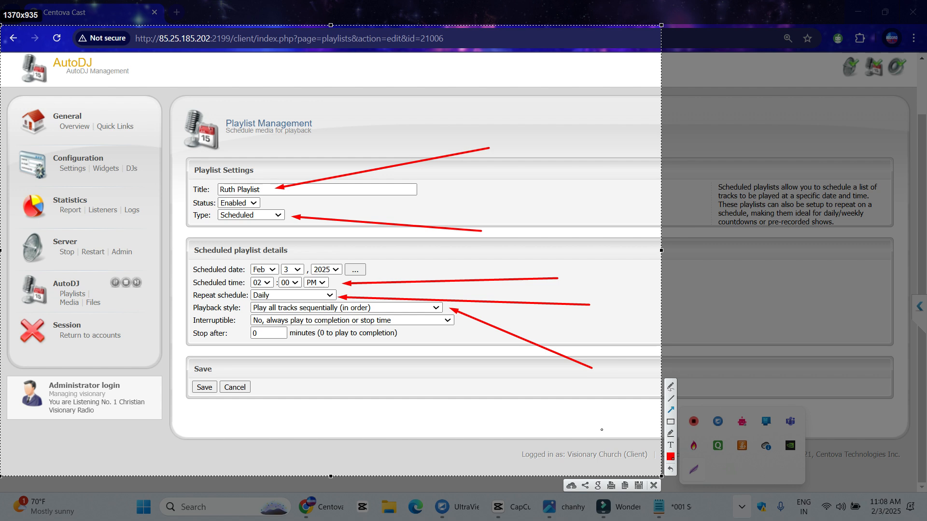
pyautogui.hotkey('alt', 'Tab')
pyautogui.press('Tab')
pyautogui.press('Tab')
pyautogui.press('Tab')
pyautogui.press('Tab')
pyautogui.press('Tab')
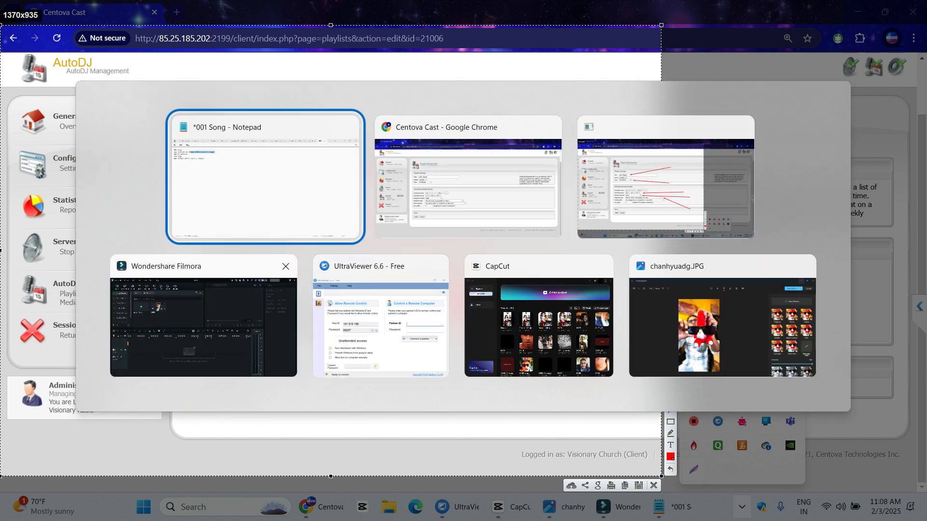
pyautogui.click(273, 188)
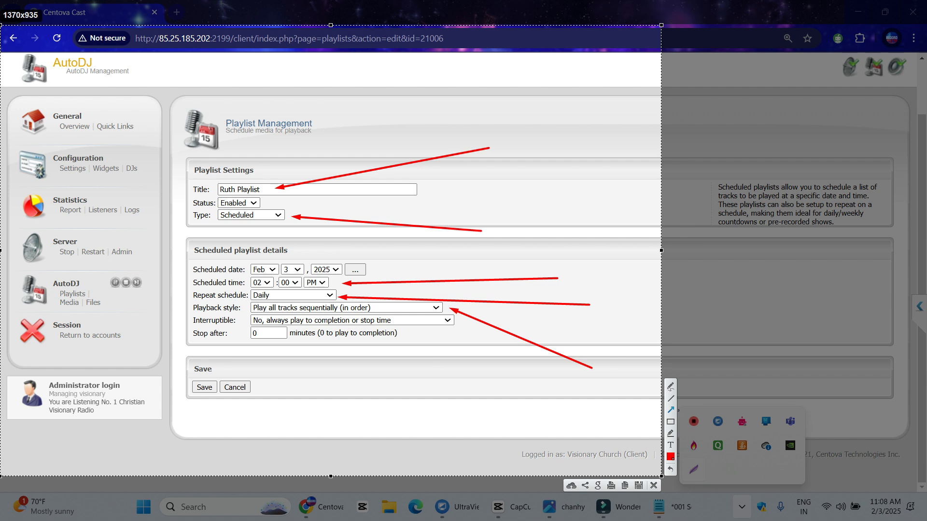
pyautogui.moveTo(387, 347)
pyautogui.mouseDown()
pyautogui.moveTo(330, 274)
pyautogui.moveTo(423, 343)
pyautogui.moveTo(398, 340)
pyautogui.mouseUp()
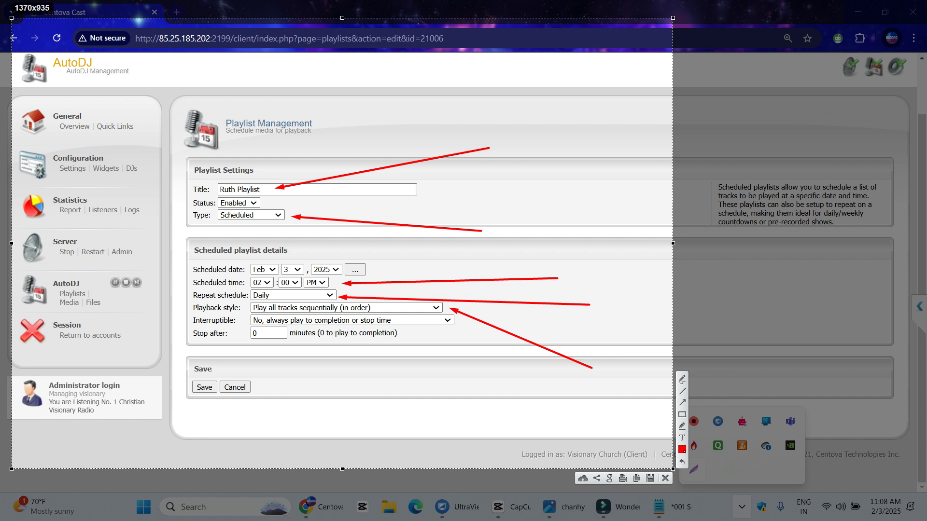
pyautogui.moveTo(471, 417); pyautogui.dragTo(397, 323)
pyautogui.moveTo(331, 416); pyautogui.dragTo(279, 358)
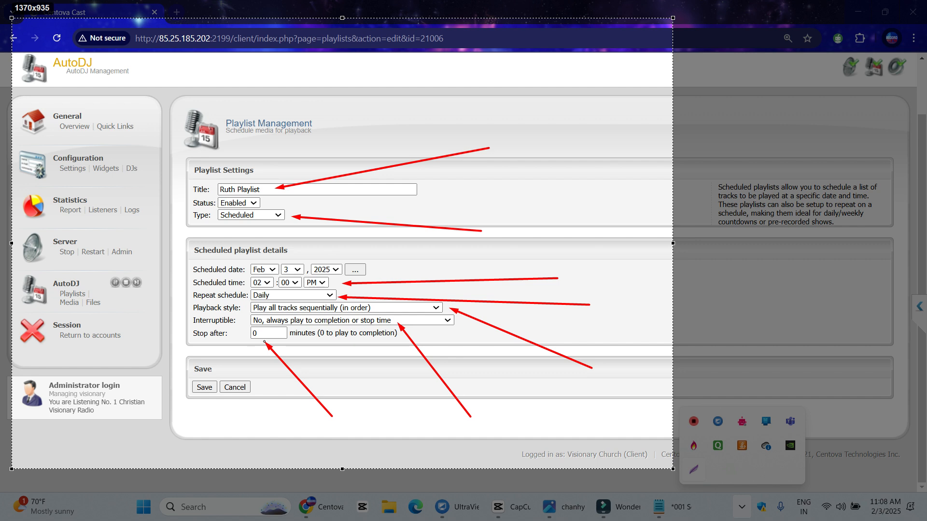
pyautogui.moveTo(672, 469); pyautogui.dragTo(673, 469)
pyautogui.hotkey('alt', 'Tab')
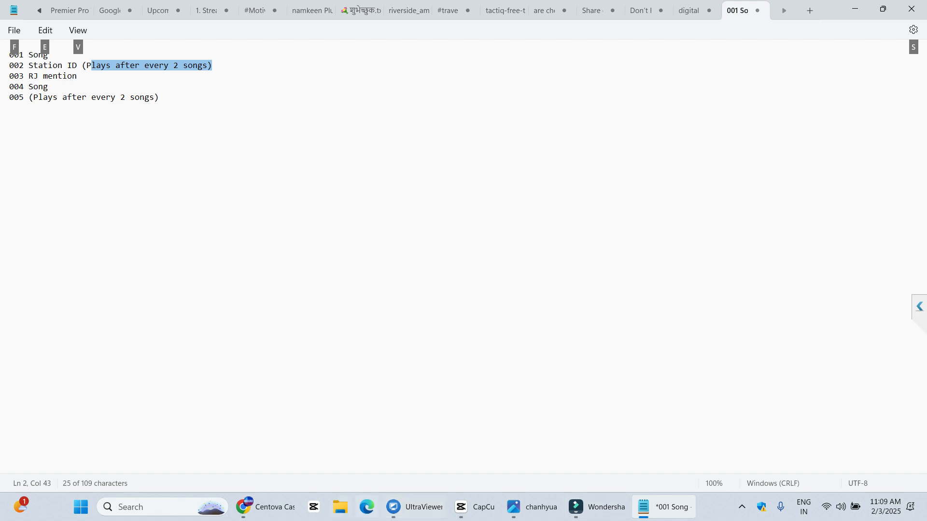
# Enter 60 in Stop after, save the Ruth Playlist form, and reopen it from the playlist list
pyautogui.hotkey('alt', 'Tab')
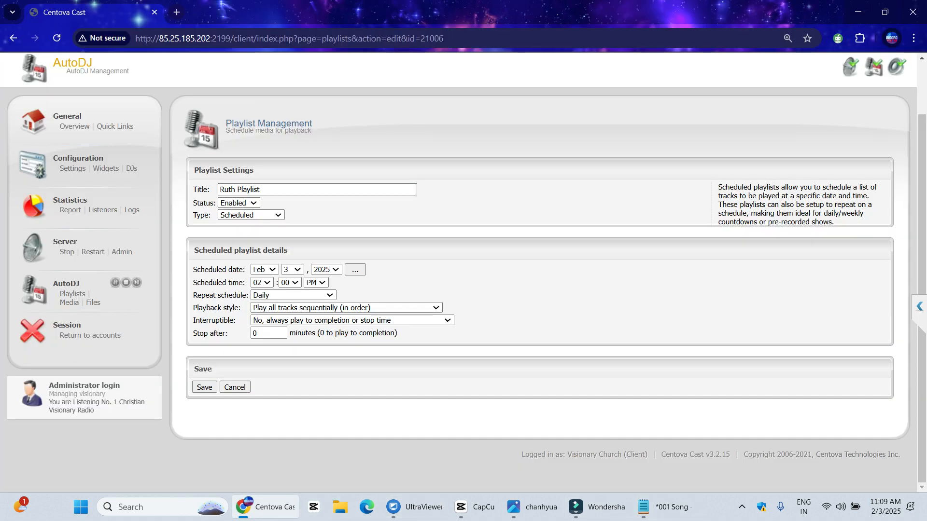
pyautogui.press('Tab')
pyautogui.write('60')
pyautogui.moveTo(288, 333); pyautogui.dragTo(319, 333)
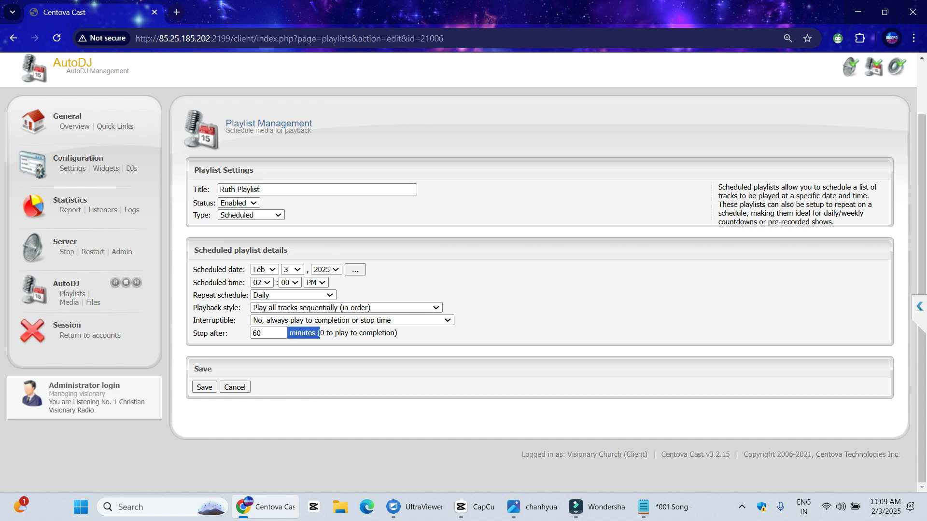
pyautogui.press('Tab')
pyautogui.press('Tab')
pyautogui.hotkey('shift', 'Tab')
pyautogui.press('Return')
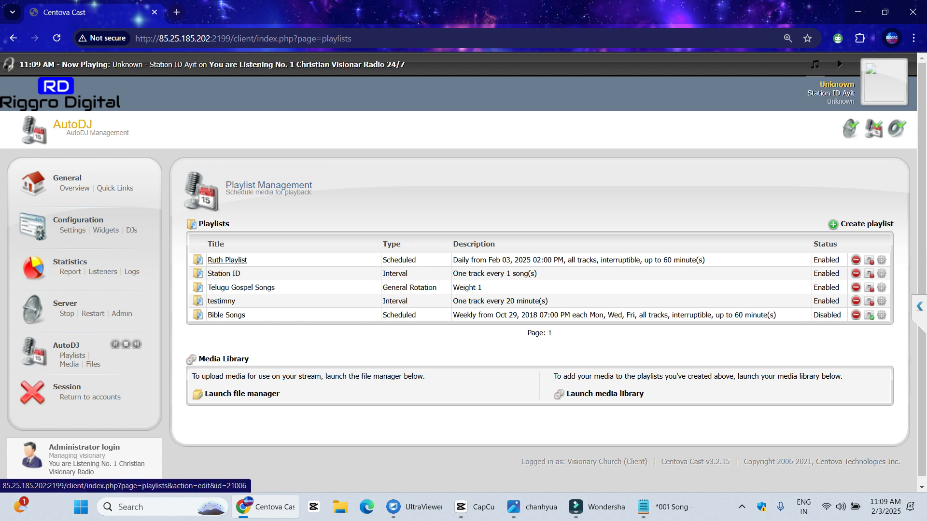
pyautogui.click(227, 260)
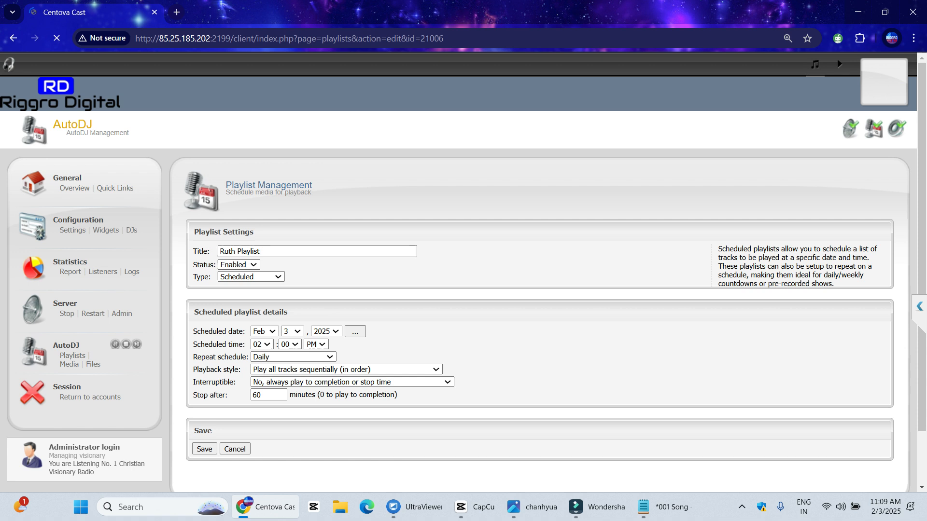
pyautogui.click(251, 277)
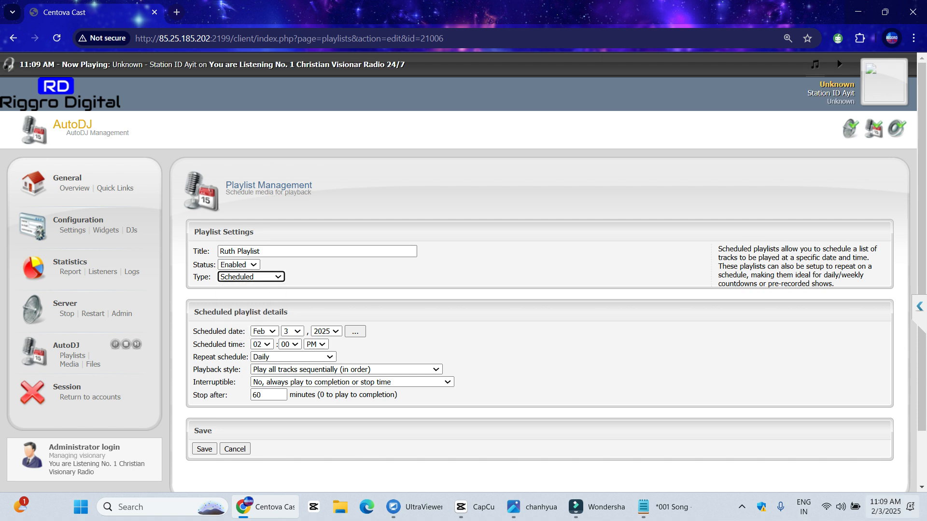
pyautogui.click(742, 506)
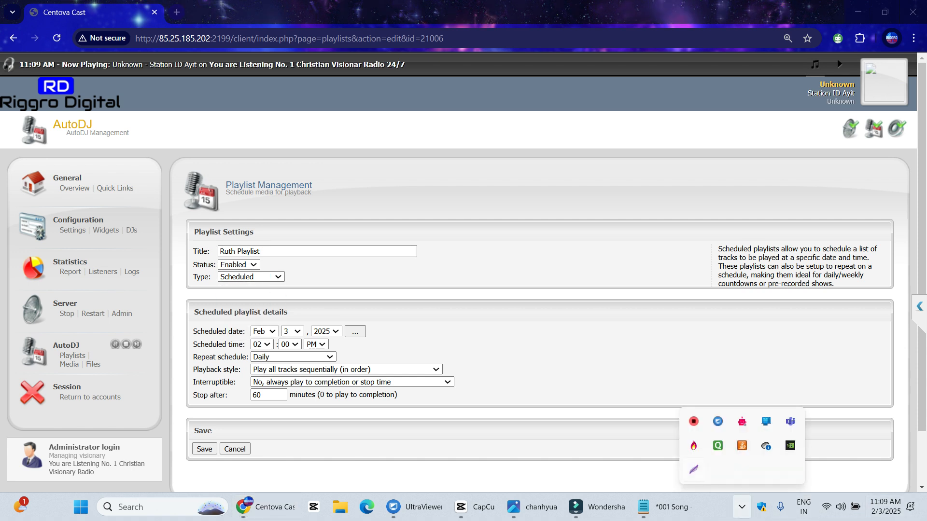
pyautogui.press('Escape')
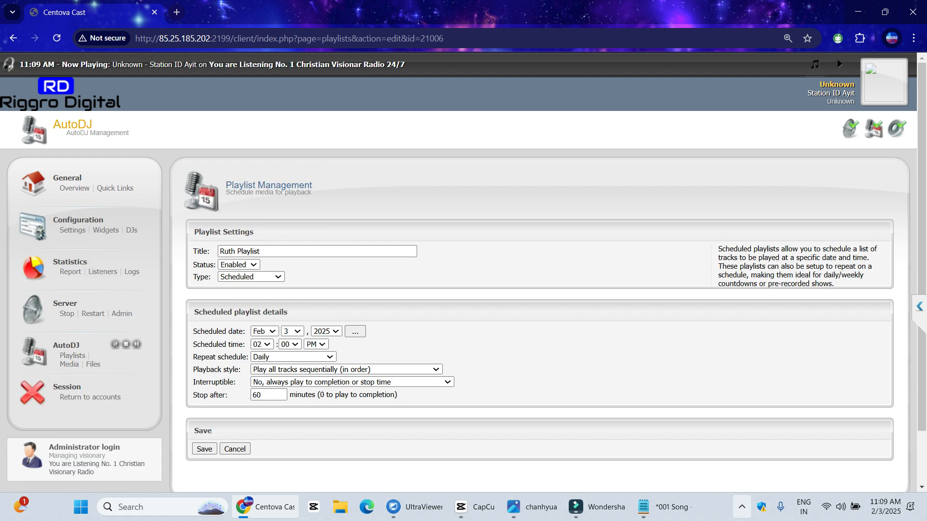
pyautogui.click(742, 507)
pyautogui.click(694, 470)
pyautogui.moveTo(173, 173); pyautogui.dragTo(517, 477)
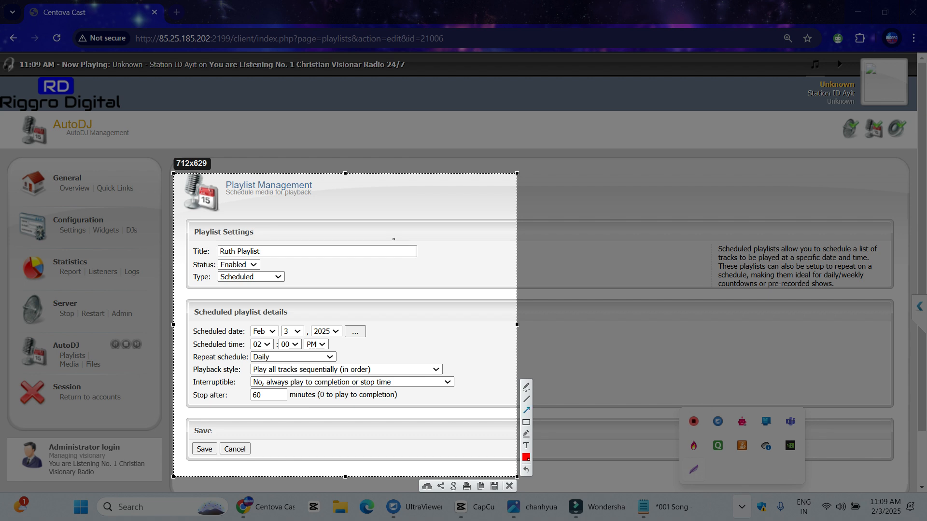
pyautogui.moveTo(390, 221); pyautogui.dragTo(286, 252)
pyautogui.moveTo(401, 280); pyautogui.dragTo(289, 265)
pyautogui.moveTo(469, 325); pyautogui.dragTo(302, 290)
pyautogui.moveTo(459, 341)
pyautogui.mouseDown()
pyautogui.moveTo(386, 334)
pyautogui.moveTo(395, 353)
pyautogui.moveTo(332, 346)
pyautogui.mouseUp()
pyautogui.moveTo(127, 377)
pyautogui.mouseDown()
pyautogui.moveTo(246, 357)
pyautogui.moveTo(188, 359)
pyautogui.mouseUp()
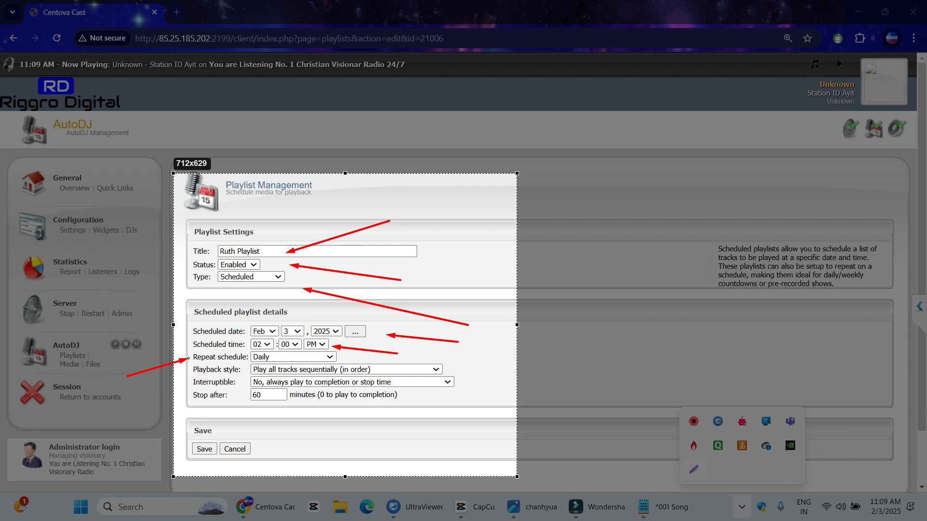
pyautogui.moveTo(189, 359); pyautogui.dragTo(189, 358)
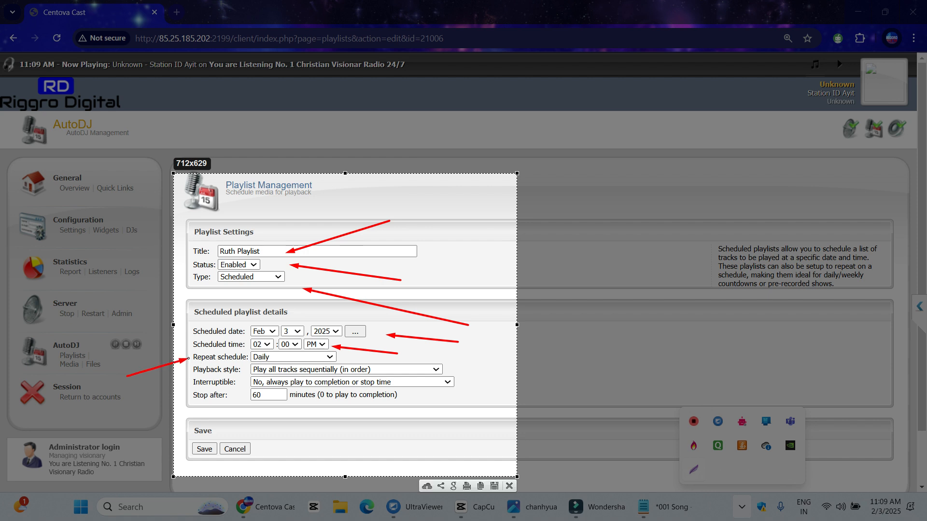
pyautogui.moveTo(504, 354); pyautogui.dragTo(448, 362)
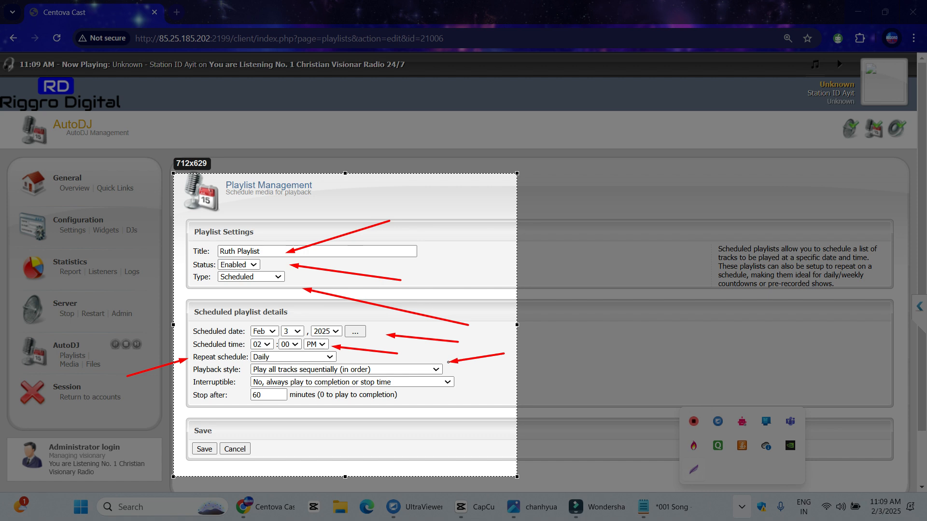
pyautogui.moveTo(481, 413); pyautogui.dragTo(457, 388)
pyautogui.moveTo(427, 432); pyautogui.dragTo(291, 410)
pyautogui.click(192, 367)
pyautogui.click(235, 449)
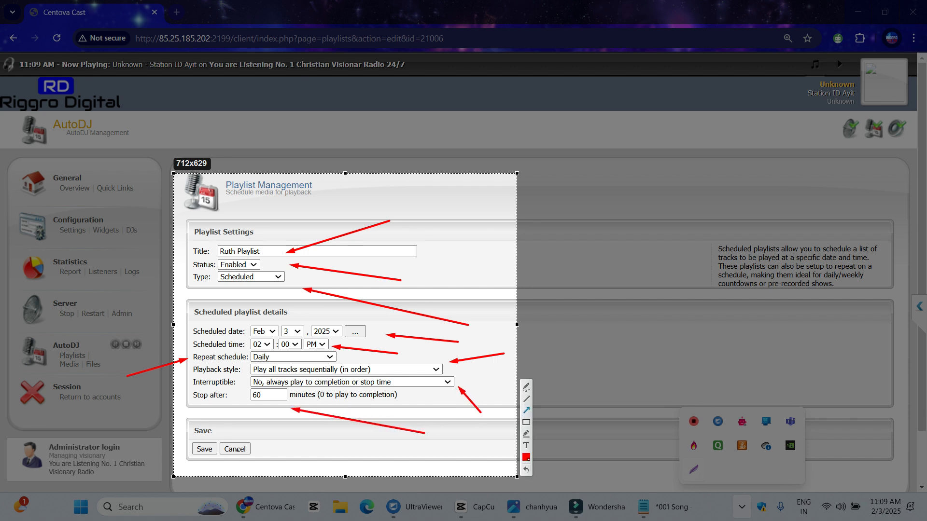
# Switch the repeat schedule to Weekly and pick Sunday, Tuesday, Thursday and Saturday
pyautogui.hotkey('ctrl', 'c')
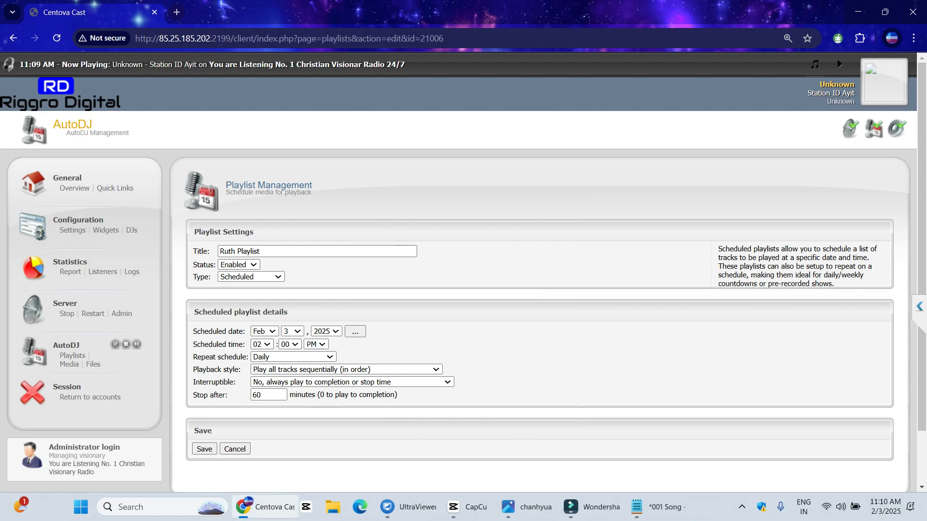
pyautogui.click(293, 357)
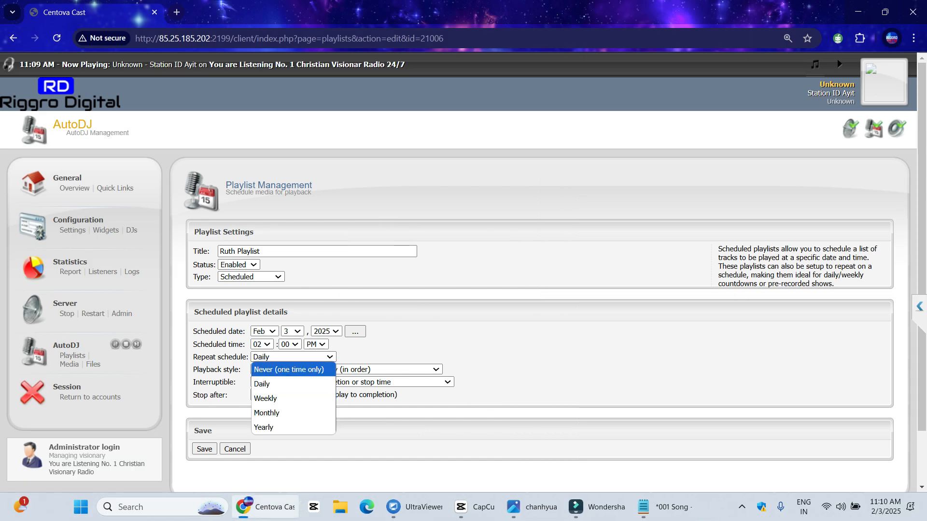
pyautogui.click(742, 507)
pyautogui.click(693, 469)
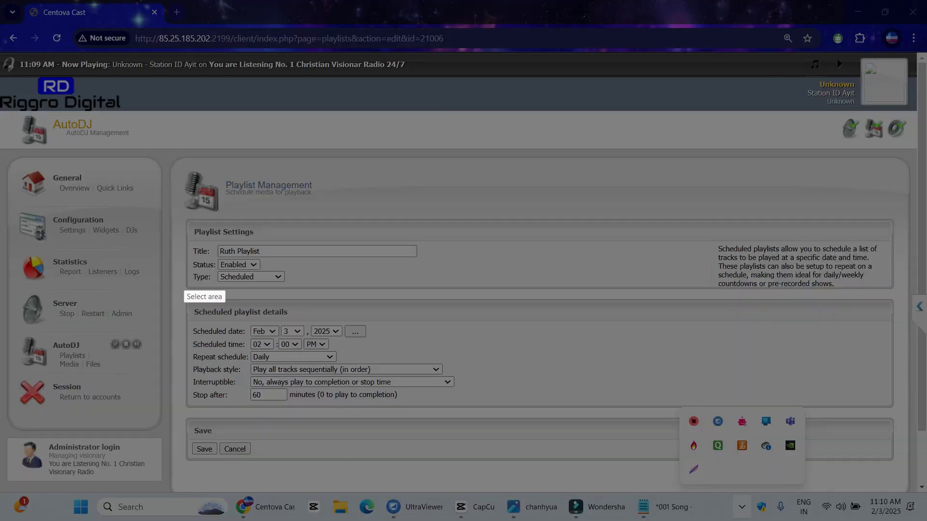
pyautogui.press('Escape')
pyautogui.click(293, 356)
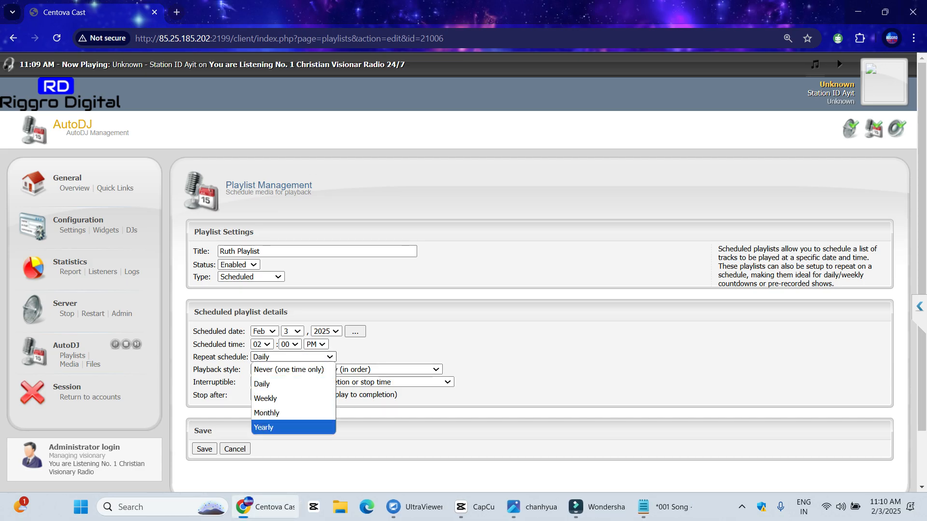
pyautogui.click(293, 428)
pyautogui.click(293, 357)
pyautogui.click(293, 399)
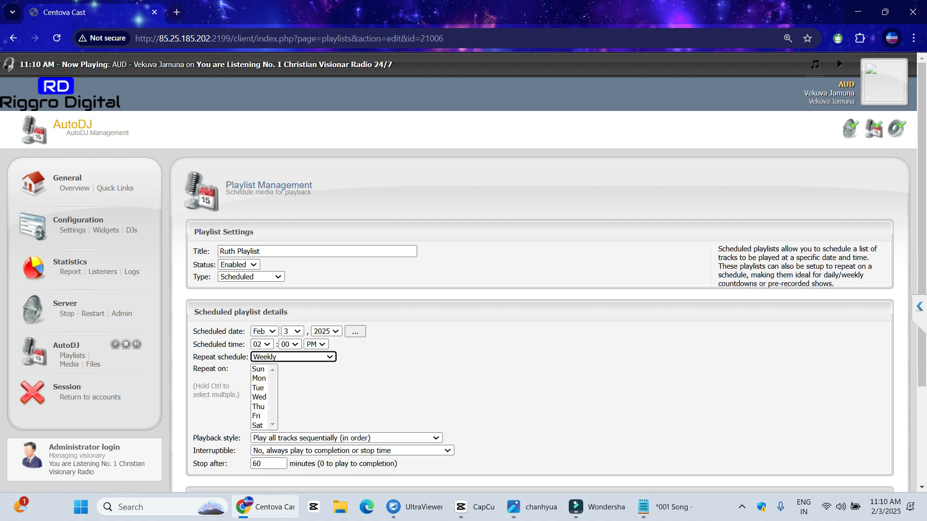
pyautogui.click(258, 370)
pyautogui.keyDown('ctrl'); pyautogui.click(259, 388); pyautogui.keyUp('ctrl')
pyautogui.keyDown('ctrl'); pyautogui.click(259, 407); pyautogui.keyUp('ctrl')
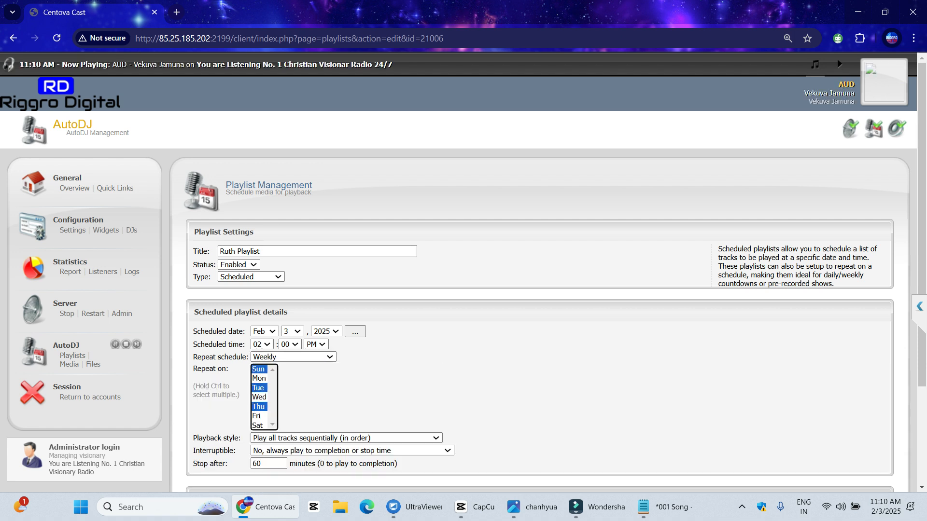
pyautogui.keyDown('ctrl'); pyautogui.click(259, 426); pyautogui.keyUp('ctrl')
pyautogui.hotkey('ctrl', 'a')
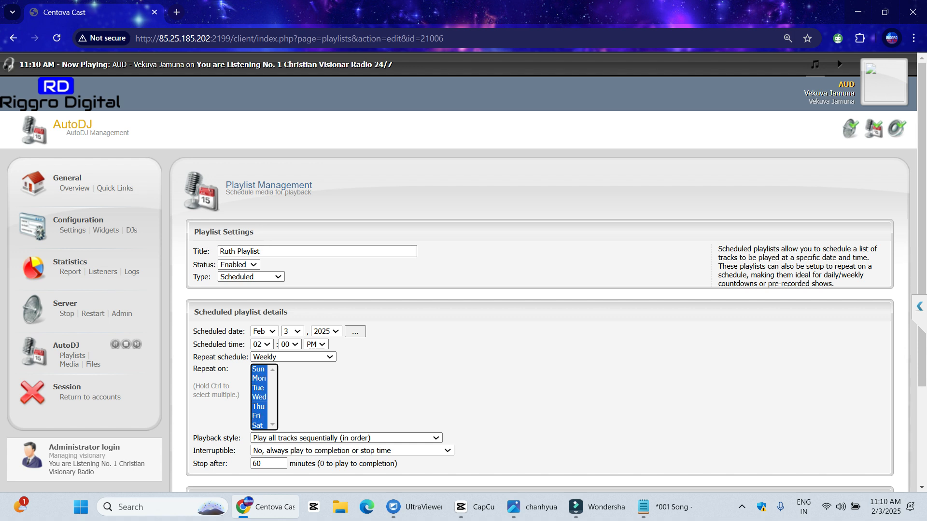
# Try the Monthly and Daily repeat schedules, then return to Weekly
pyautogui.click(328, 397)
pyautogui.click(293, 357)
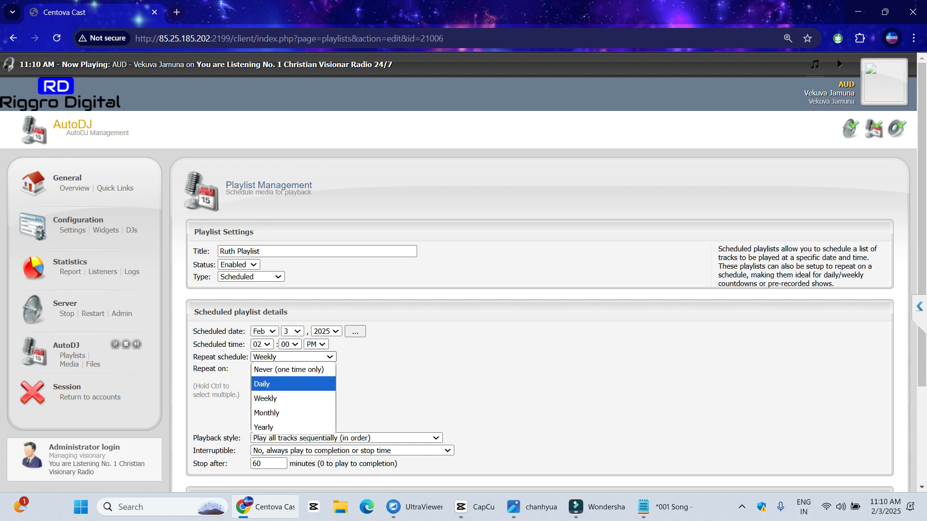
pyautogui.click(267, 412)
pyautogui.click(293, 356)
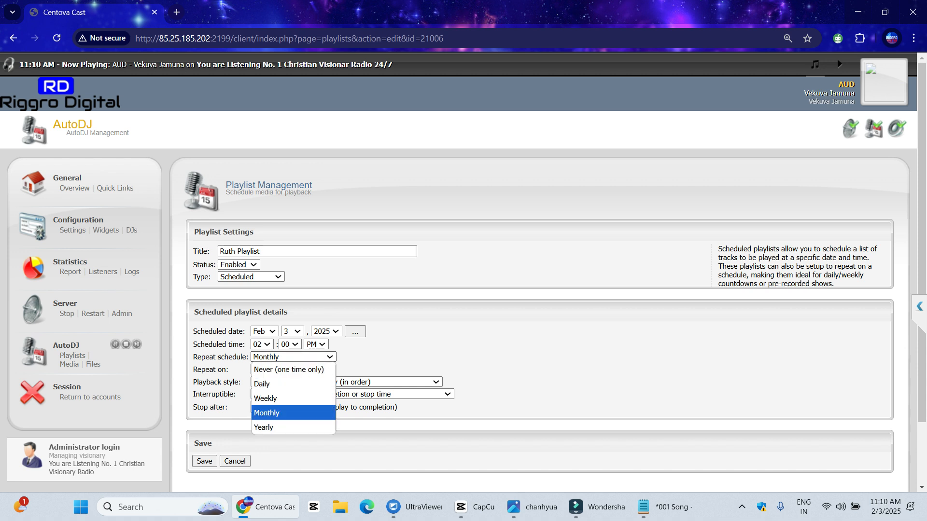
pyautogui.click(262, 384)
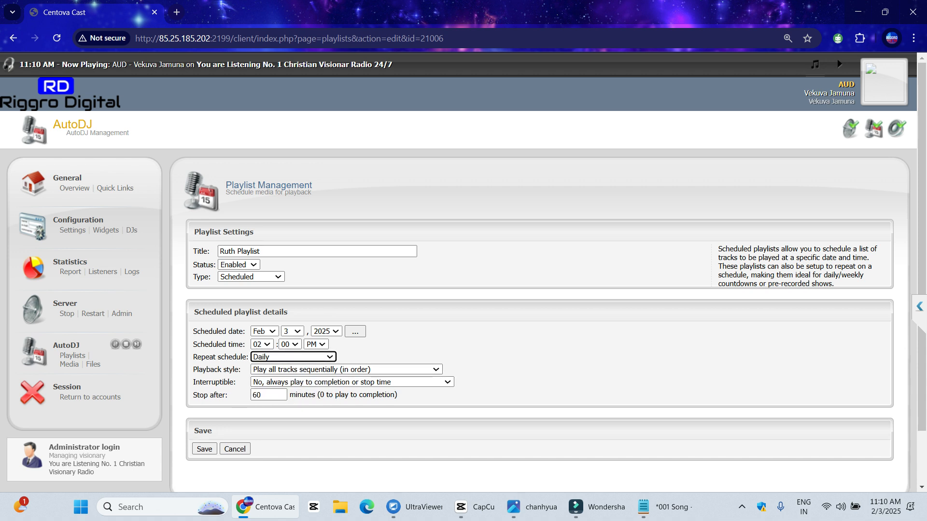
pyautogui.click(293, 357)
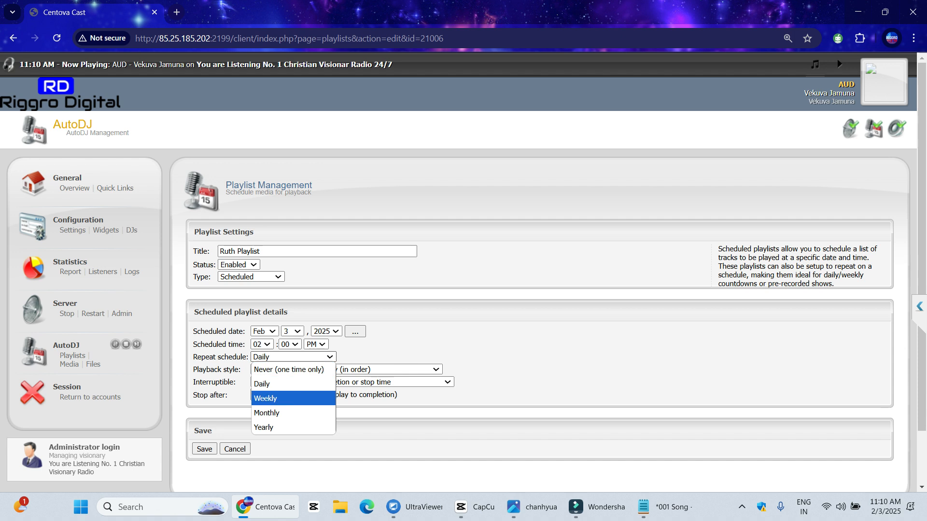
pyautogui.click(267, 397)
# Select all seven repeat days, Sunday through Saturday
pyautogui.keyDown('ctrl'); pyautogui.click(259, 397); pyautogui.keyUp('ctrl')
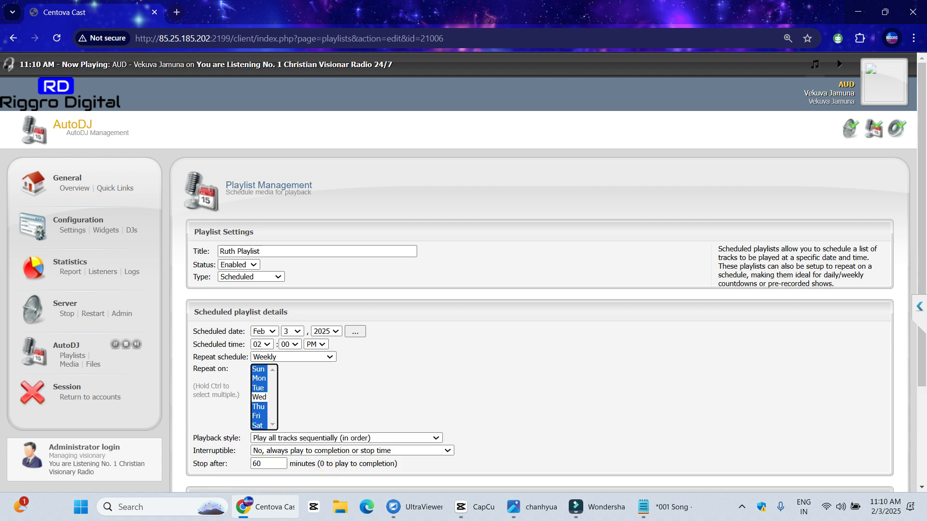
pyautogui.click(259, 369)
pyautogui.keyDown('ctrl'); pyautogui.click(258, 378); pyautogui.keyUp('ctrl')
pyautogui.keyDown('ctrl'); pyautogui.click(259, 388); pyautogui.keyUp('ctrl')
pyautogui.keyDown('ctrl'); pyautogui.click(259, 397); pyautogui.keyUp('ctrl')
pyautogui.keyDown('ctrl'); pyautogui.click(257, 416); pyautogui.keyUp('ctrl')
pyautogui.keyDown('ctrl'); pyautogui.click(258, 407); pyautogui.keyUp('ctrl')
pyautogui.keyDown('ctrl'); pyautogui.click(257, 426); pyautogui.keyUp('ctrl')
pyautogui.scroll(-3, 464, 270)
# Save the weekly schedule, reopen Ruth Playlist, and change its type to Interval
pyautogui.click(204, 387)
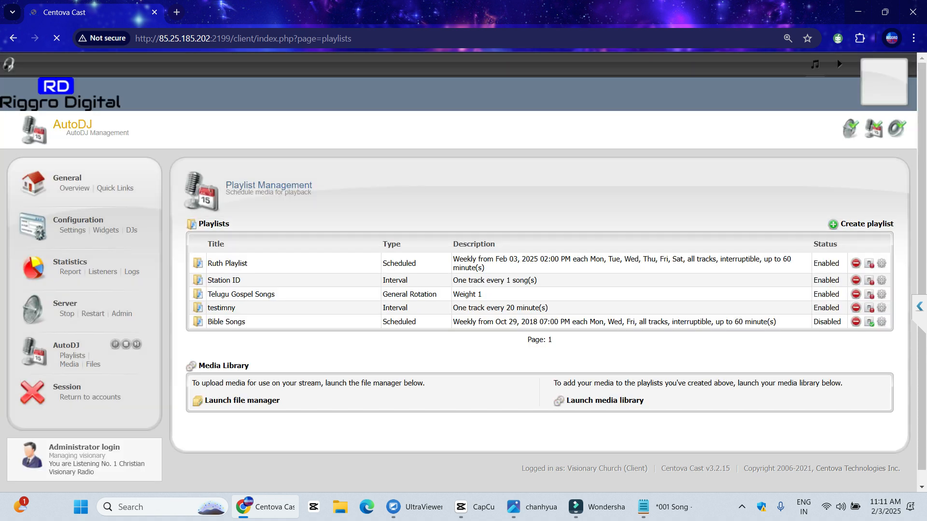
pyautogui.click(227, 263)
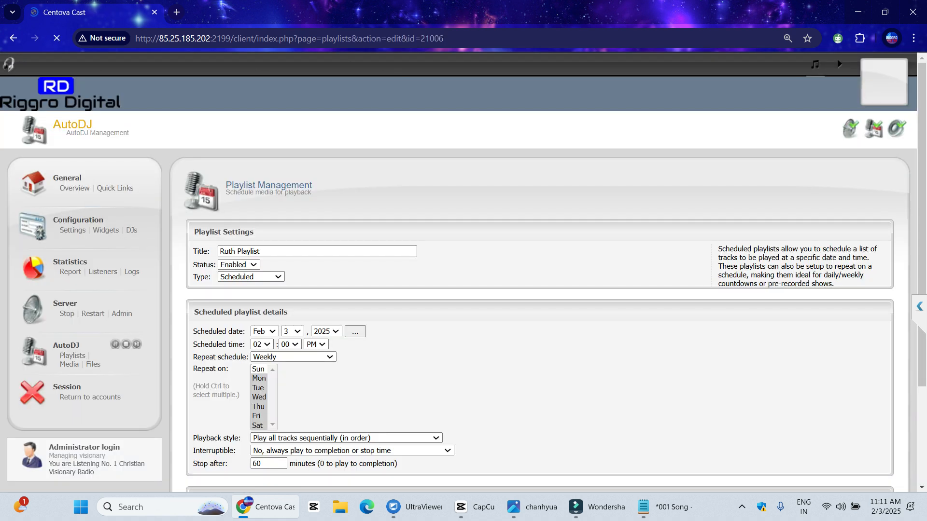
pyautogui.scroll(-3, 464, 270)
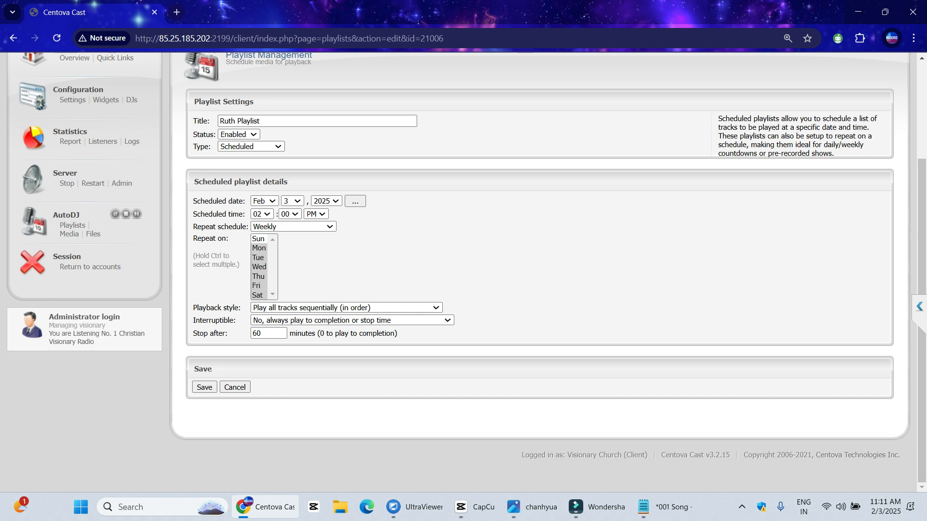
pyautogui.click(251, 147)
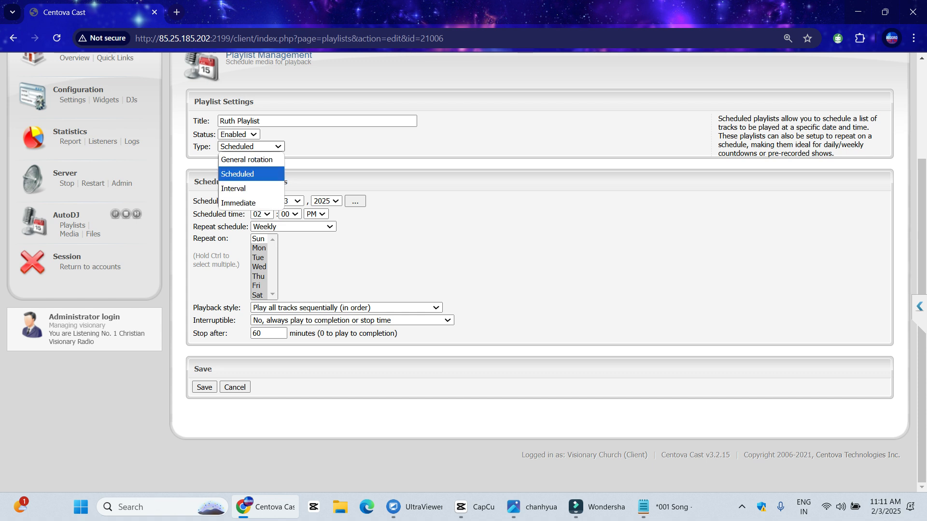
pyautogui.press('Down')
pyautogui.press('Return')
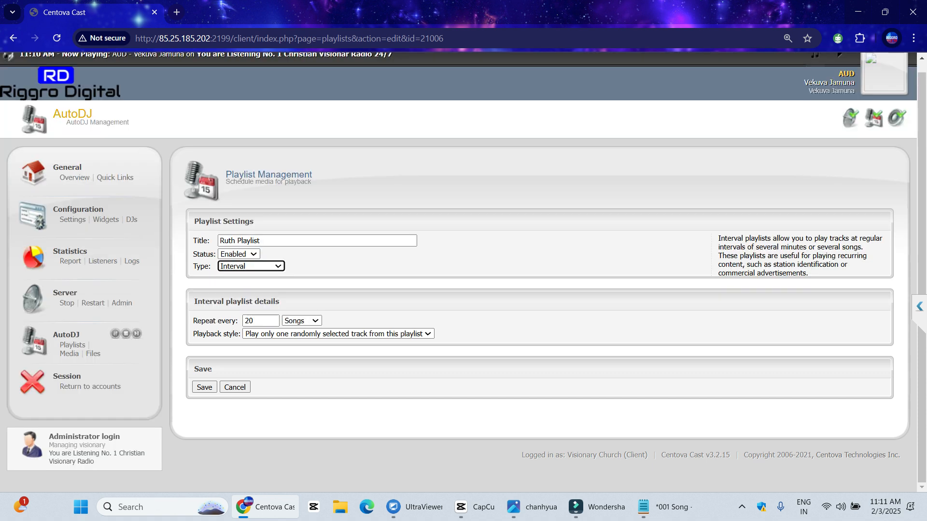
# Enter 2 in Repeat every and try Minutes versus Songs as the interval unit
pyautogui.press('Tab')
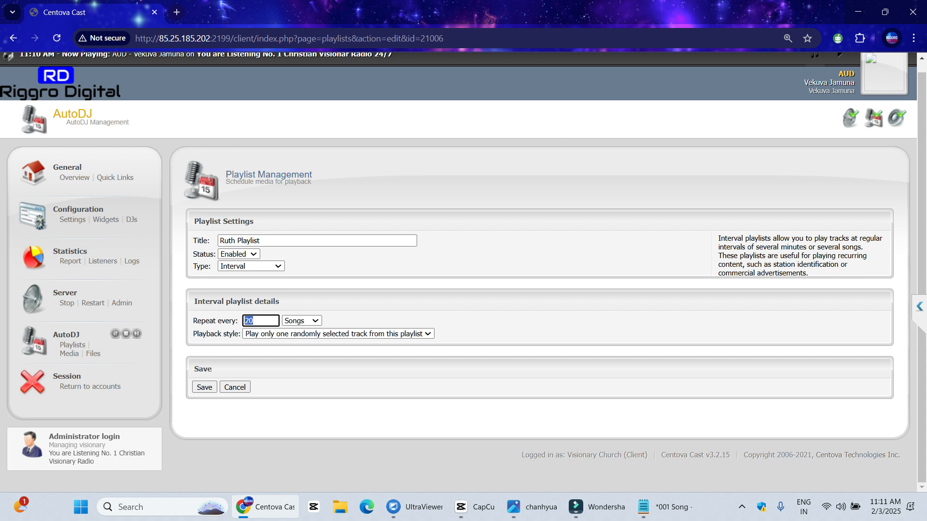
pyautogui.press('BackSpace')
pyautogui.write('2')
pyautogui.click(302, 321)
pyautogui.click(302, 348)
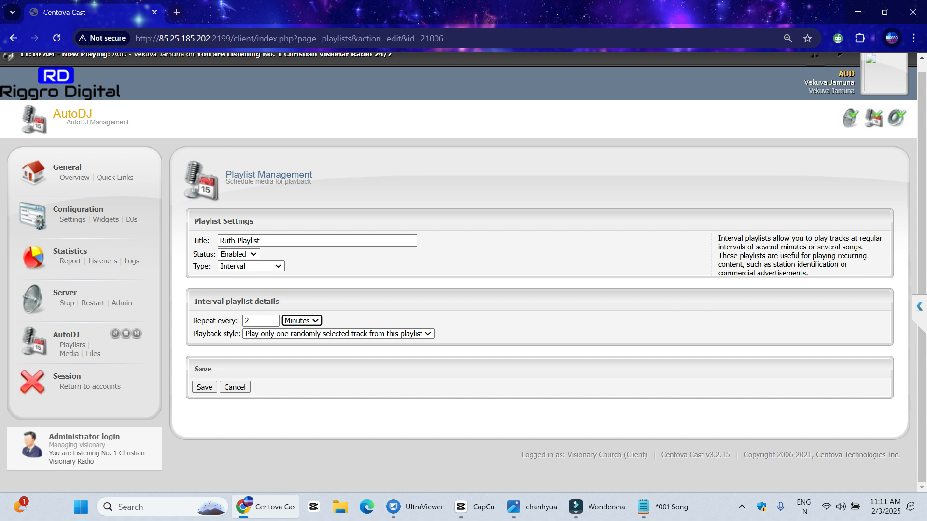
pyautogui.click(302, 321)
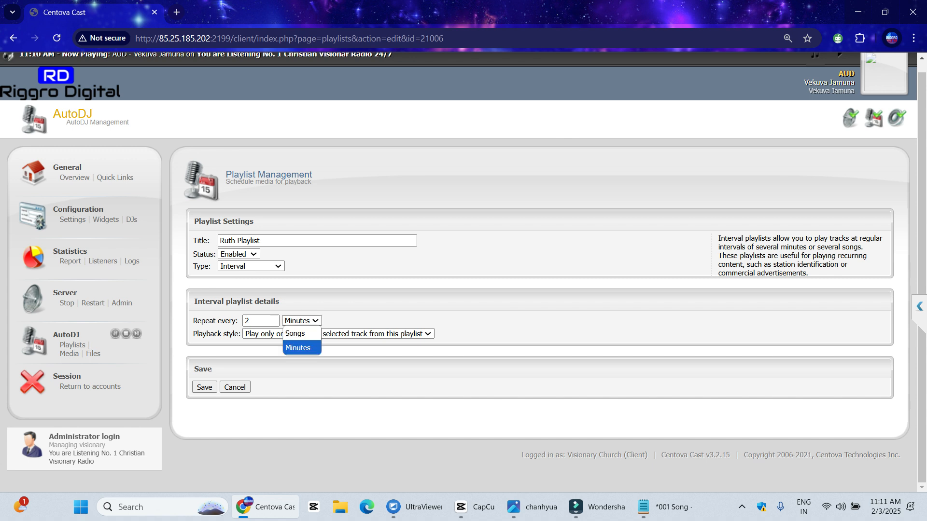
pyautogui.click(300, 333)
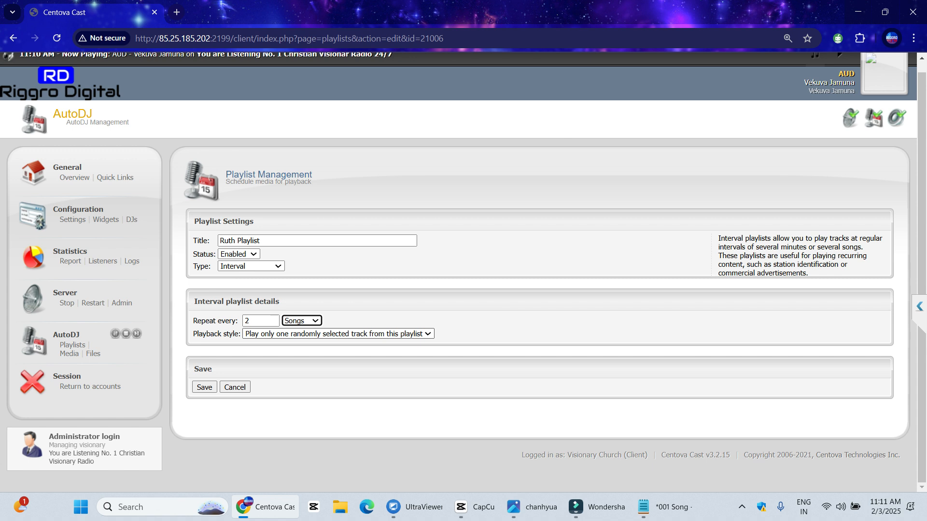
pyautogui.click(301, 321)
pyautogui.click(302, 321)
pyautogui.click(302, 321)
pyautogui.click(301, 321)
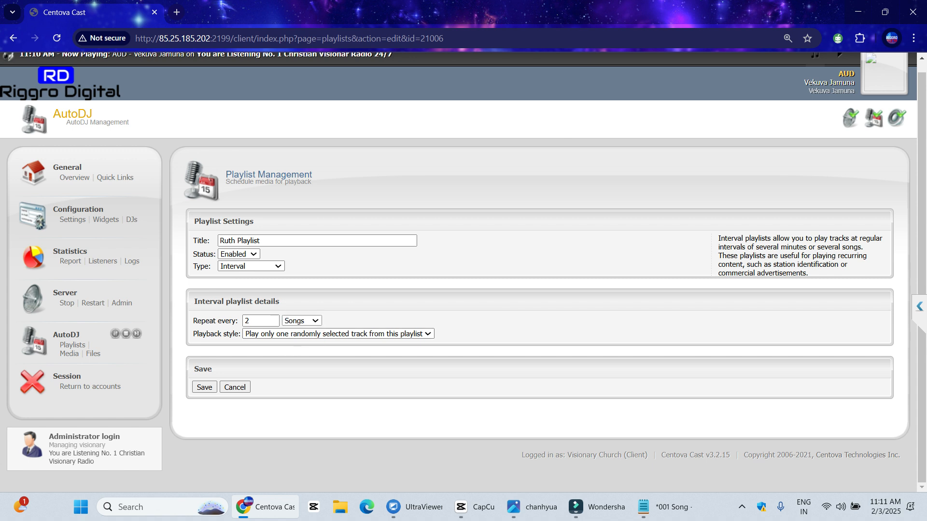
pyautogui.click(302, 321)
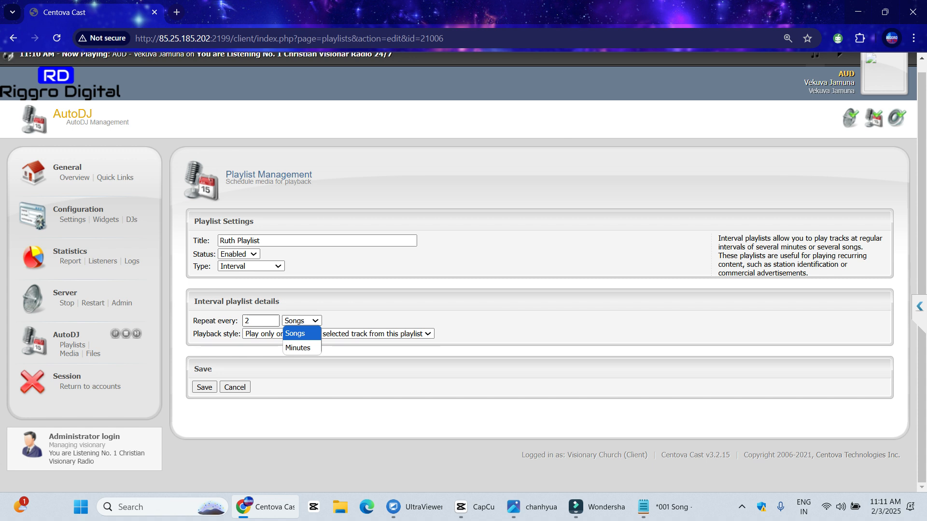
# Set the interval to repeat every 15 Minutes
pyautogui.doubleClick(250, 321)
pyautogui.write('15')
pyautogui.press('Tab')
pyautogui.hotkey('alt', 'Down')
pyautogui.press('Down')
pyautogui.press('Return')
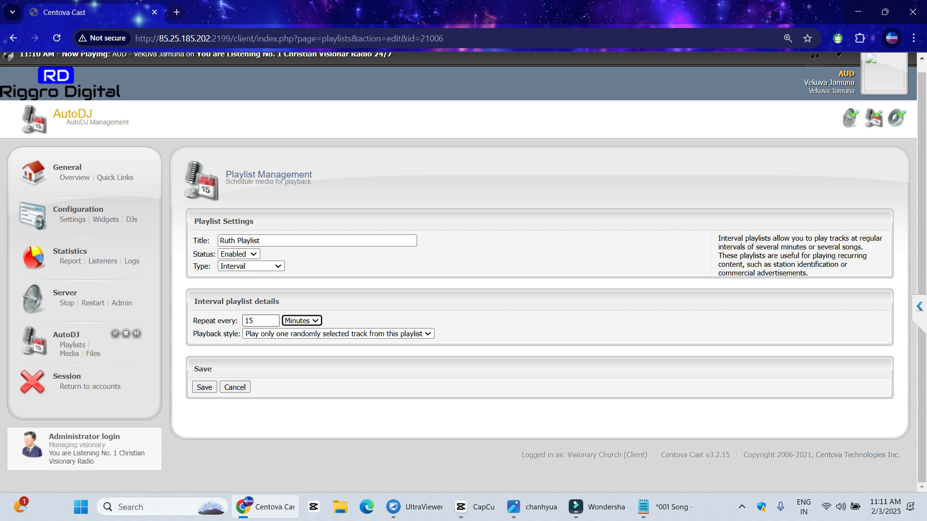
pyautogui.hotkey('shift', 'Tab')
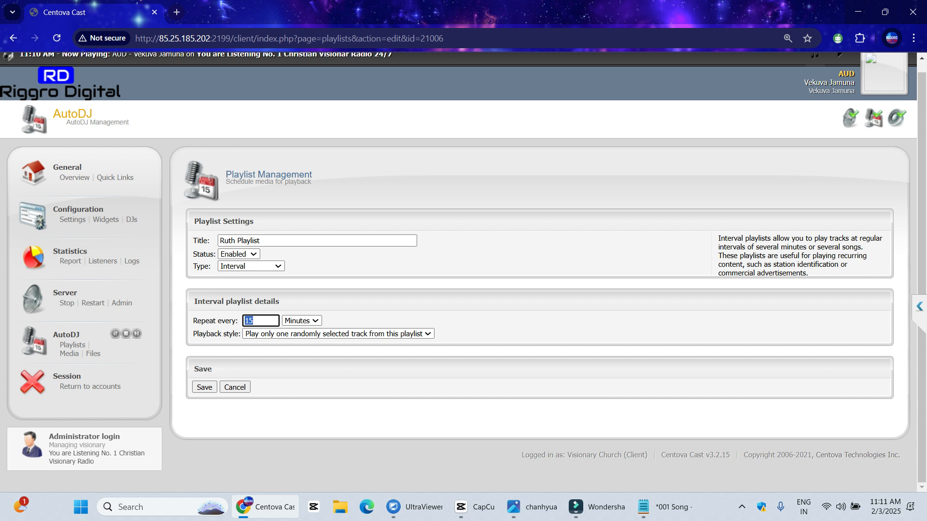
# Replace 15 with 1 in Repeat every and switch the unit from Minutes to Songs
pyautogui.click(270, 351)
pyautogui.doubleClick(249, 321)
pyautogui.write('1')
pyautogui.click(302, 321)
pyautogui.click(298, 333)
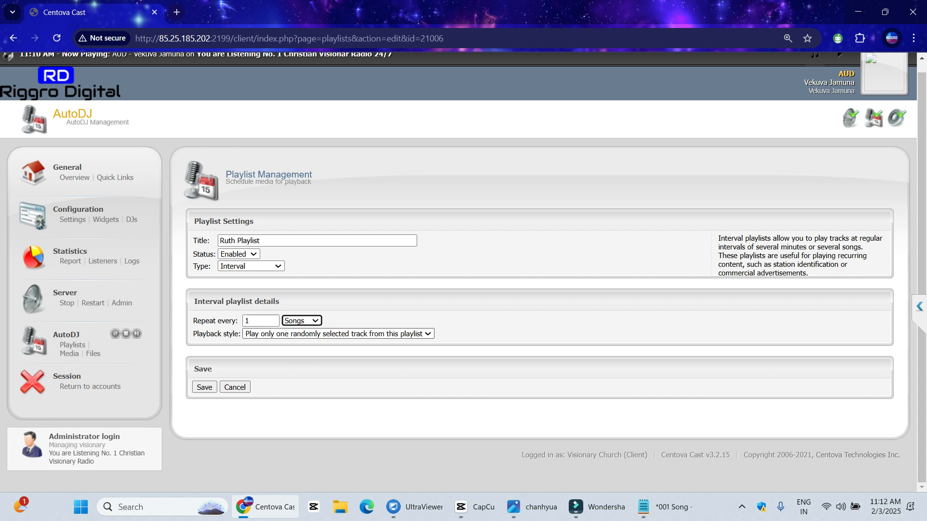
pyautogui.hotkey('shift', 'Tab')
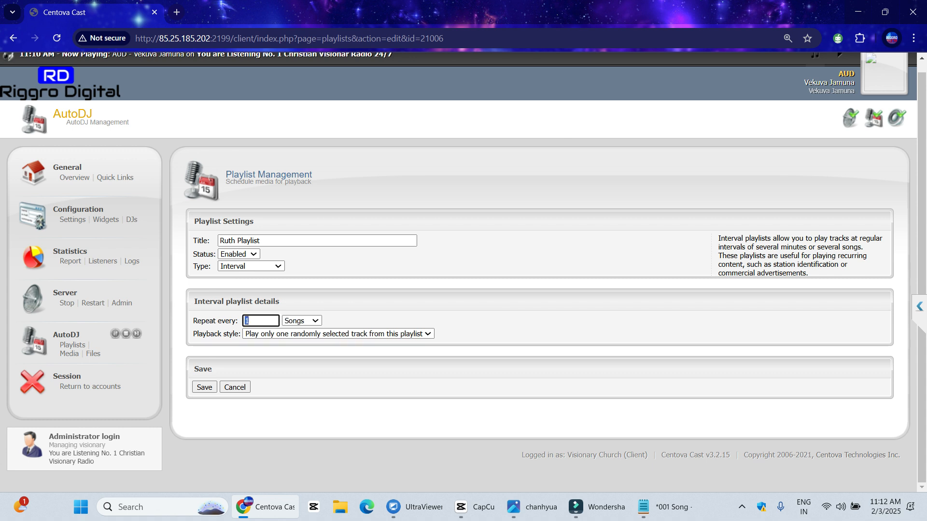
pyautogui.write('2')
pyautogui.press('Tab')
pyautogui.hotkey('shift', 'Tab')
pyautogui.write('3')
pyautogui.hotkey('ctrl', 'a')
pyautogui.write('1')
# Leave the Ruth Playlist form without saving and open Station ID for editing
pyautogui.click(235, 387)
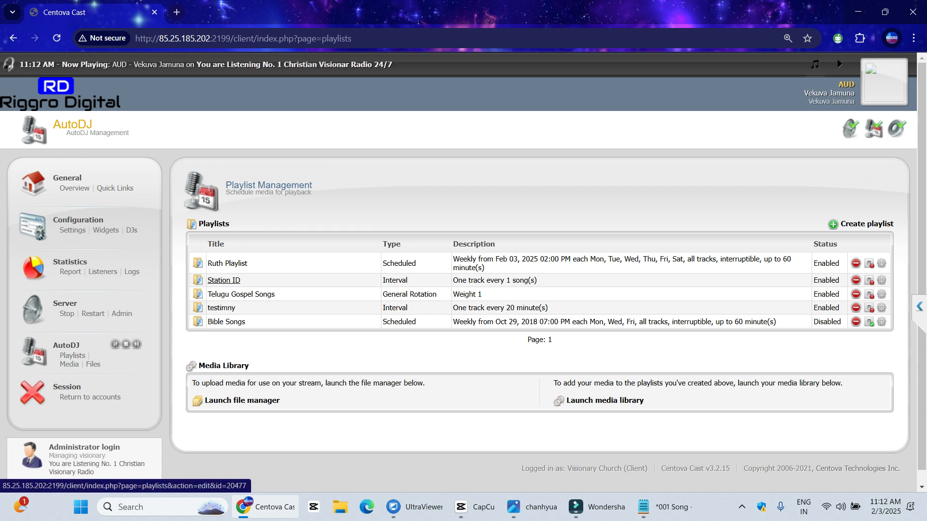
pyautogui.click(223, 280)
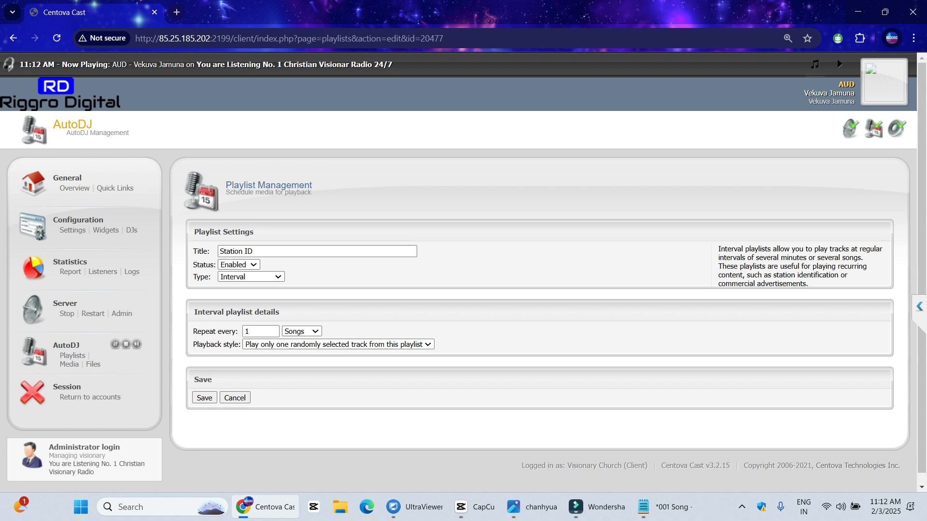
pyautogui.click(742, 507)
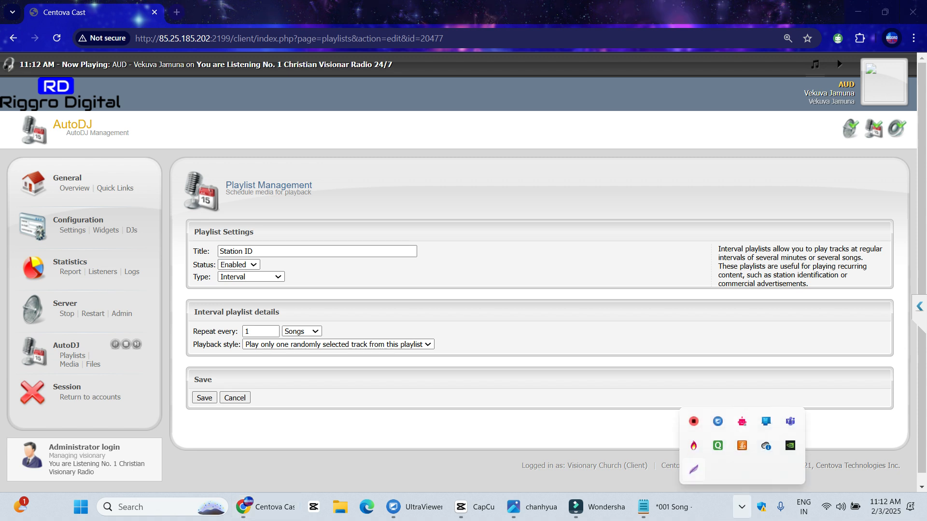
pyautogui.click(694, 469)
pyautogui.press('Escape')
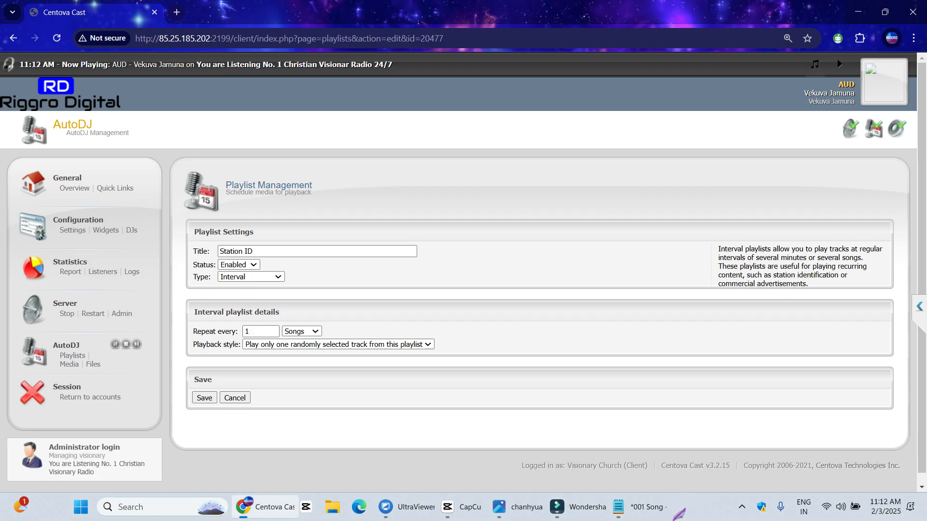
# Set Station ID to repeat every 2 songs and save it
pyautogui.doubleClick(247, 331)
pyautogui.write('2')
pyautogui.press('Return')
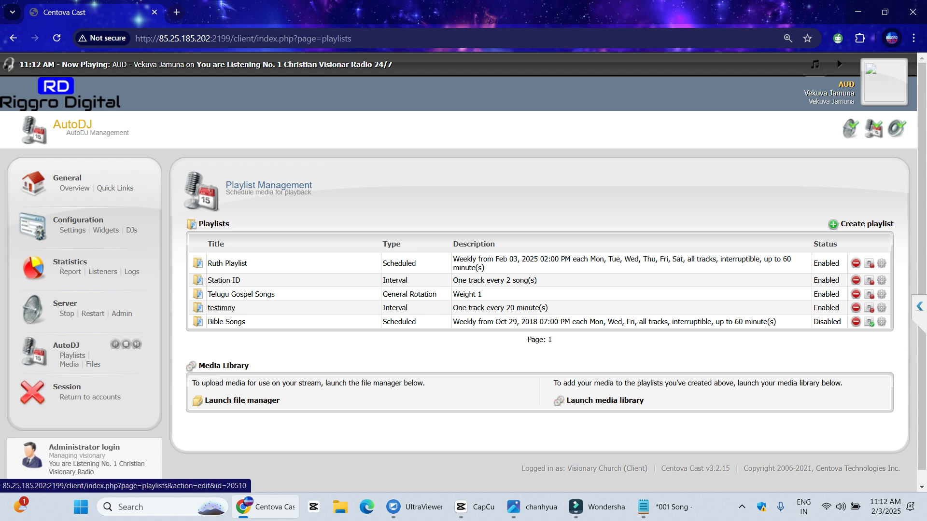
# Make Ruth Playlist an Interval playlist and enter a repeat value of 15
pyautogui.click(227, 263)
pyautogui.scroll(-3, 227, 263)
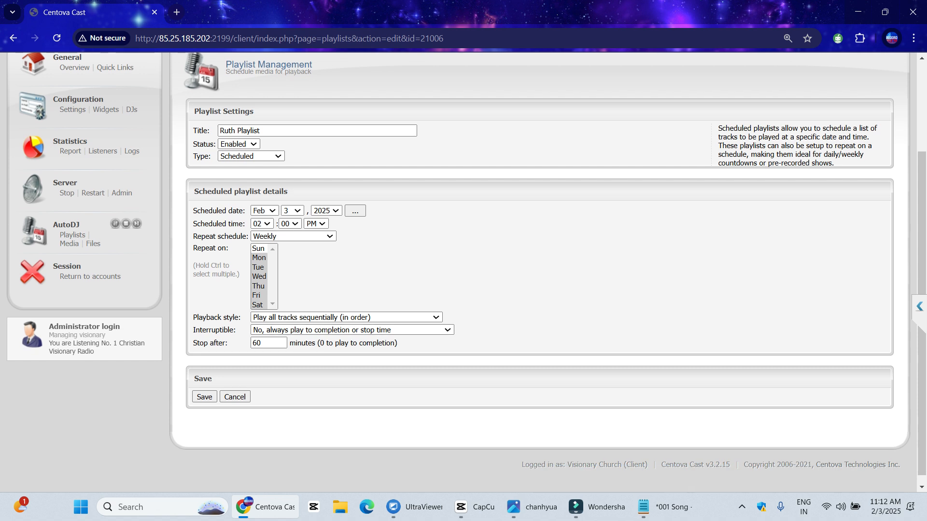
pyautogui.click(251, 155)
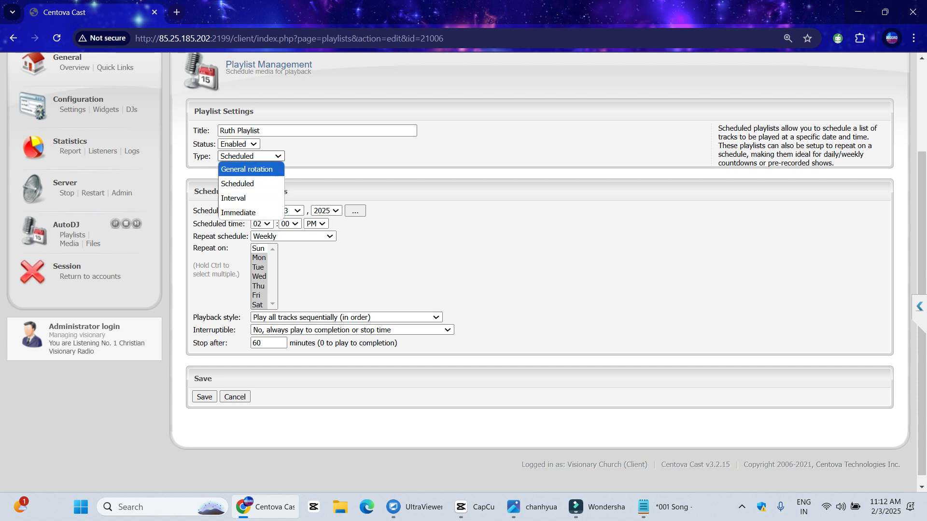
pyautogui.click(233, 198)
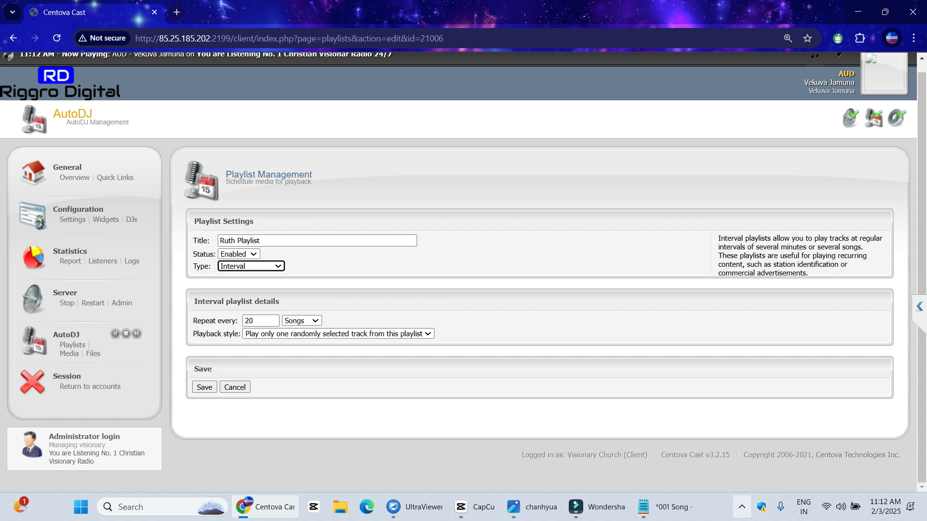
pyautogui.press('Tab')
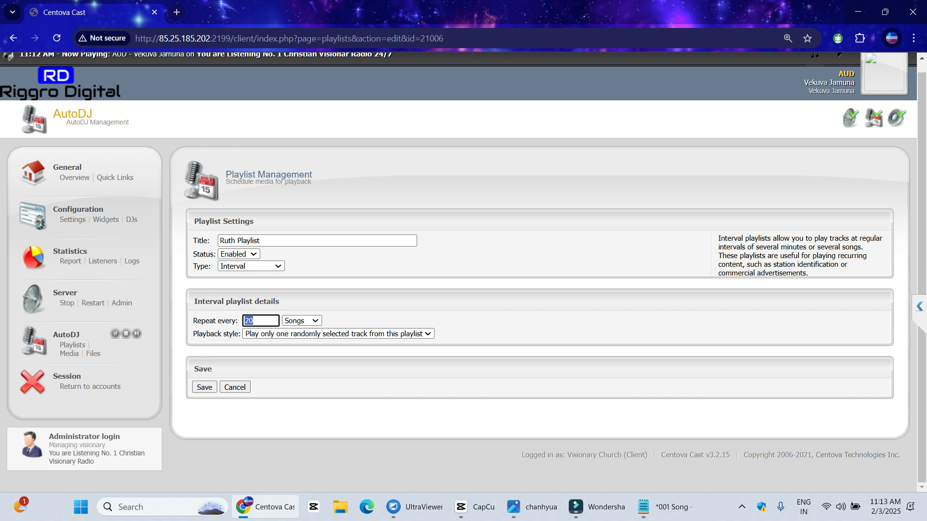
pyautogui.write('15')
# In a new Notepad note, write 'Play after every 15 min-', '60 mins - 4 Times Play', '24X4 Extreme heavy rotation X'
pyautogui.hotkey('alt', 'Tab')
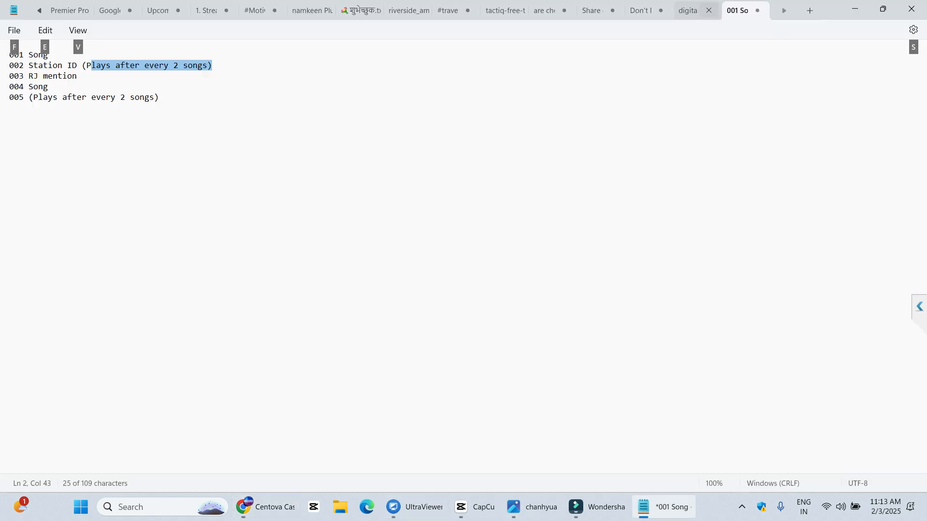
pyautogui.hotkey('ctrl', 'n')
pyautogui.write('Play after ')
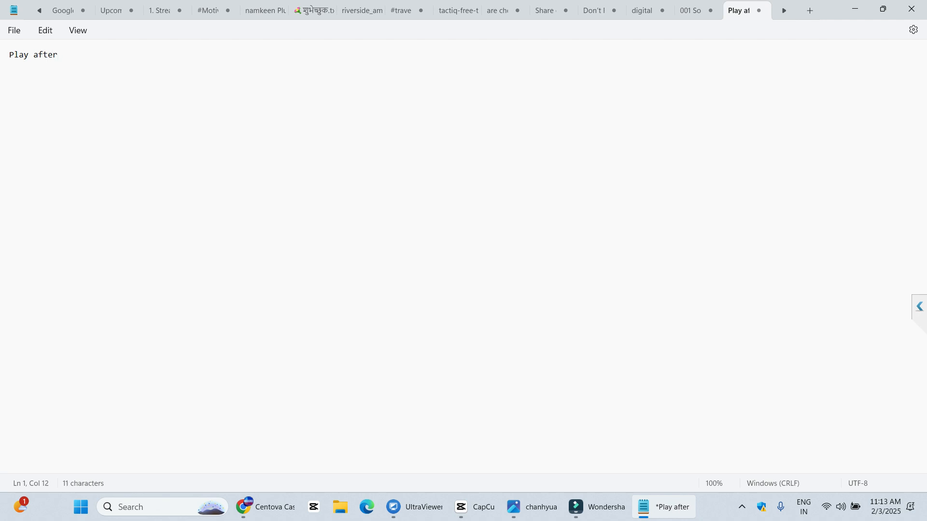
pyautogui.write('every 15 min-')
pyautogui.press('Return')
pyautogui.write('60 mins - 4 Times')
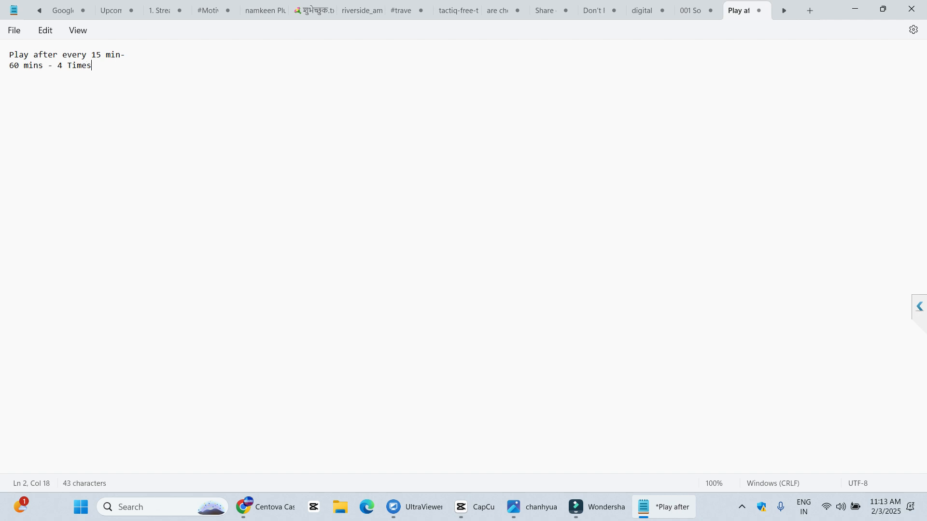
pyautogui.write(' Play')
pyautogui.press('Return')
pyautogui.write('24-')
pyautogui.press('BackSpace')
pyautogui.write('X4 Extreme heavy rotatio')
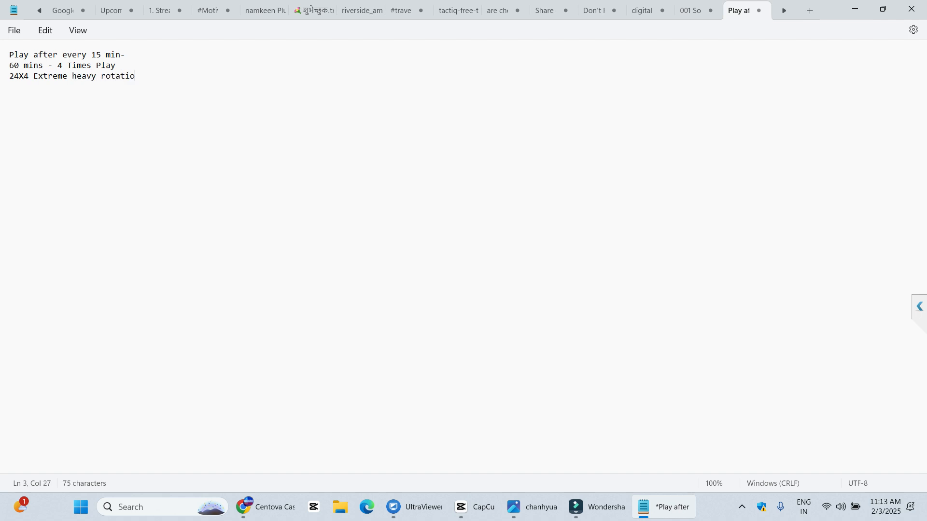
pyautogui.write('n X')
# Back in Centova Cast, set Ruth Playlist to repeat every 20 Minutes
pyautogui.click(854, 9)
pyautogui.hotkey('ctrl', 'a')
pyautogui.write('20')
pyautogui.click(302, 321)
pyautogui.click(302, 348)
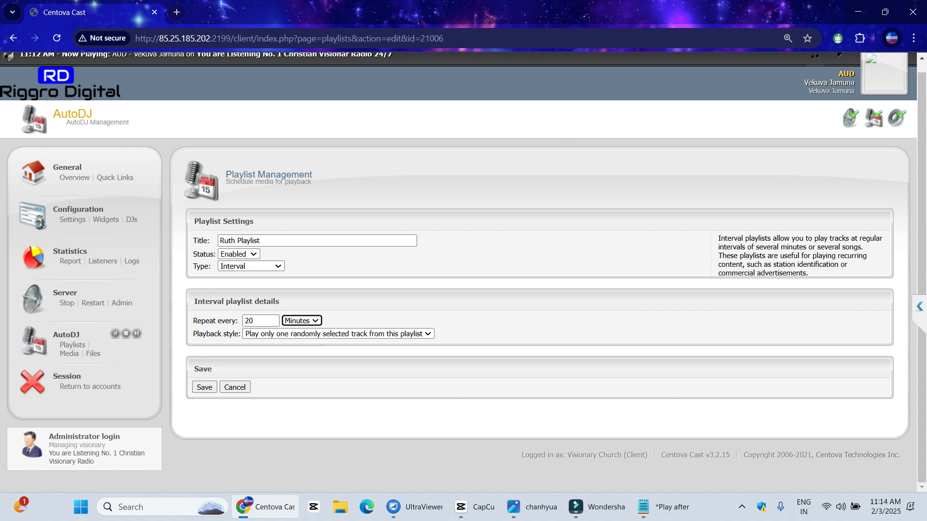
# Set Ruth Playlist's repeat interval to 15 and submit the interval settings
pyautogui.hotkey('shift', 'Tab')
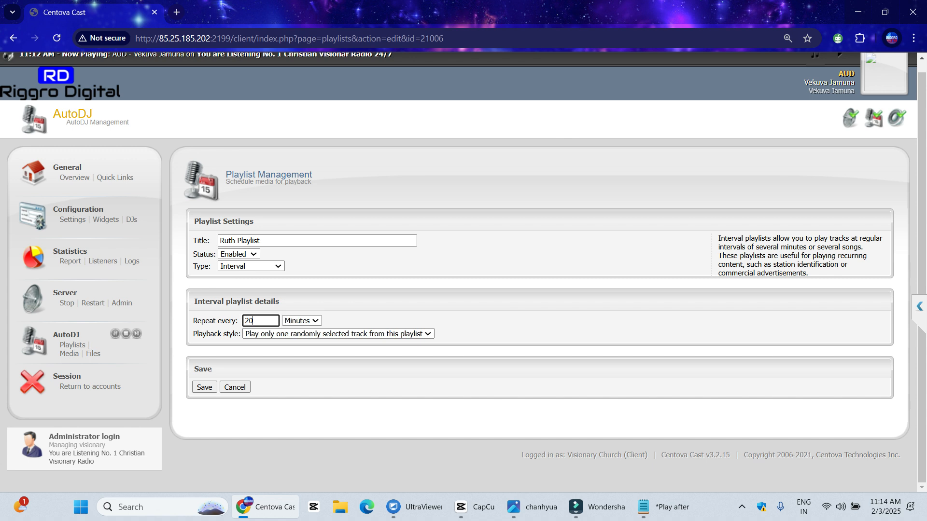
pyautogui.write('1')
pyautogui.write('7')
pyautogui.hotkey('ctrl', 'a')
pyautogui.write('25')
pyautogui.press('BackSpace')
pyautogui.press('BackSpace')
pyautogui.write('35')
pyautogui.press('BackSpace')
pyautogui.press('BackSpace')
pyautogui.write('15')
pyautogui.press('Return')
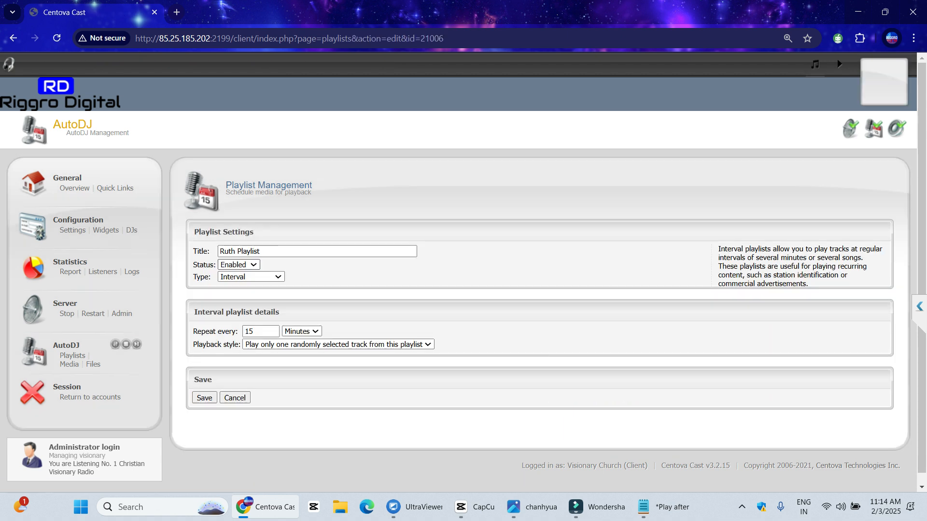
# Change Ruth Playlist to an Enabled Immediate playlist and save it
pyautogui.click(239, 265)
pyautogui.click(238, 292)
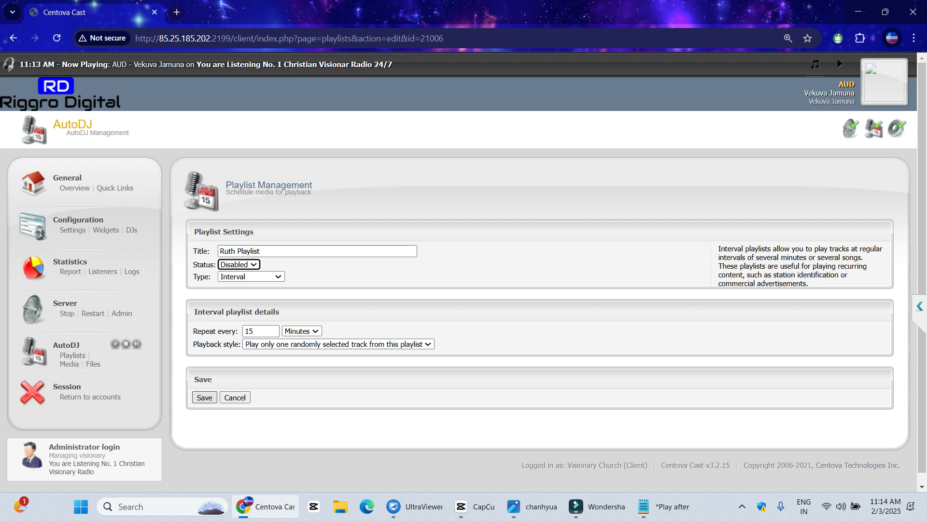
pyautogui.click(251, 277)
pyautogui.click(251, 333)
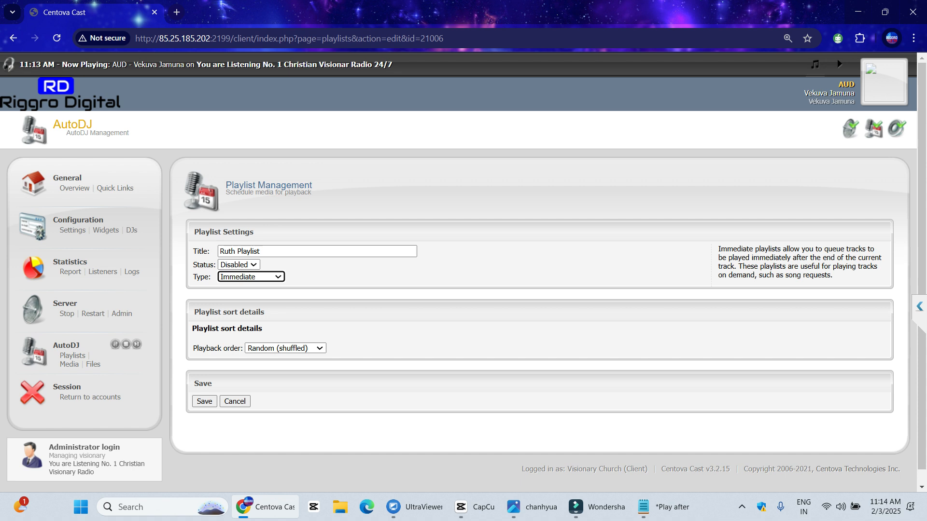
pyautogui.click(239, 265)
pyautogui.click(234, 277)
pyautogui.click(204, 401)
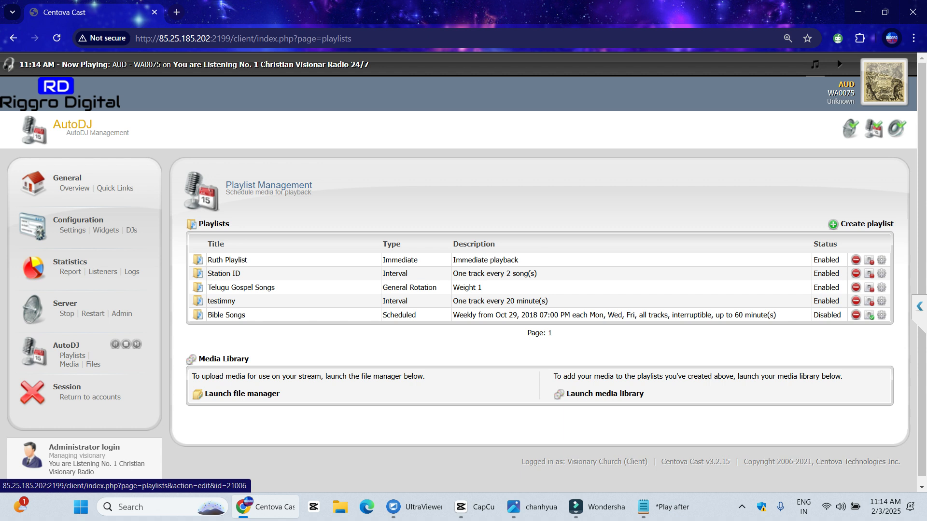
pyautogui.click(227, 260)
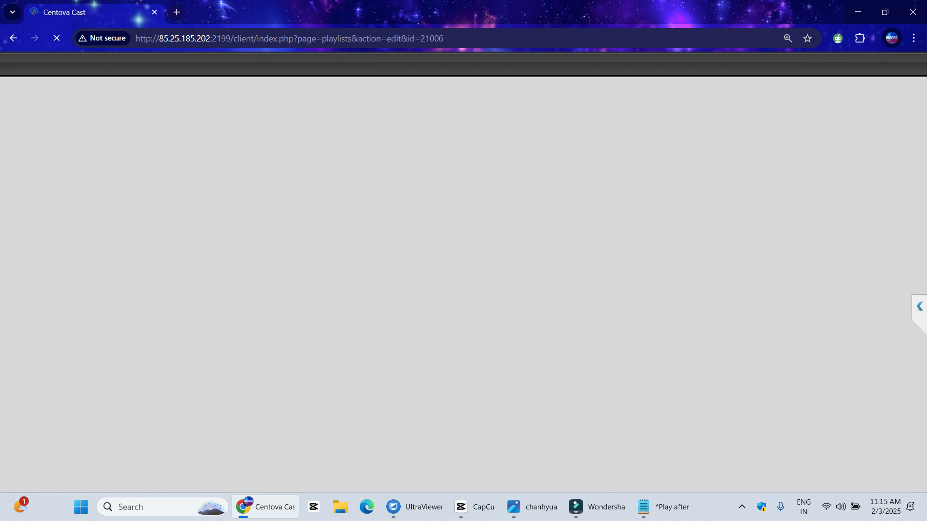
pyautogui.click(251, 276)
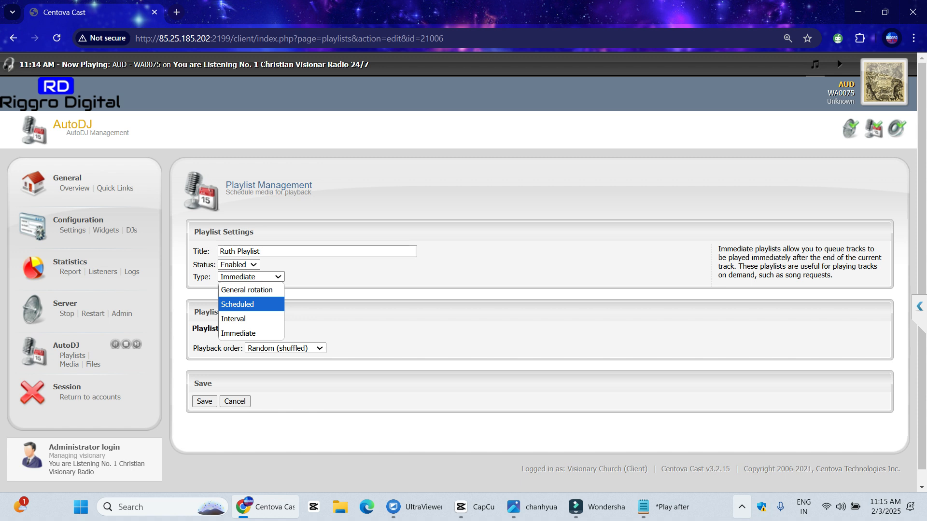
pyautogui.click(742, 507)
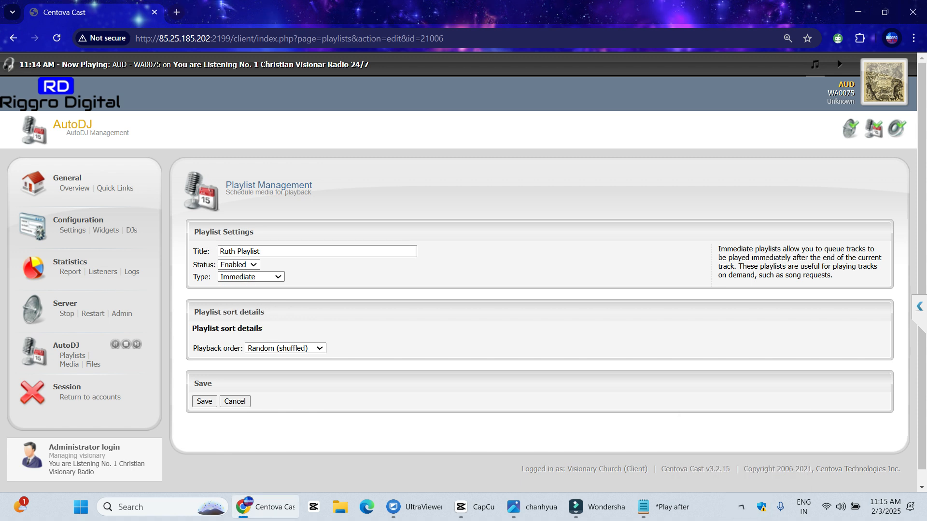
pyautogui.click(251, 277)
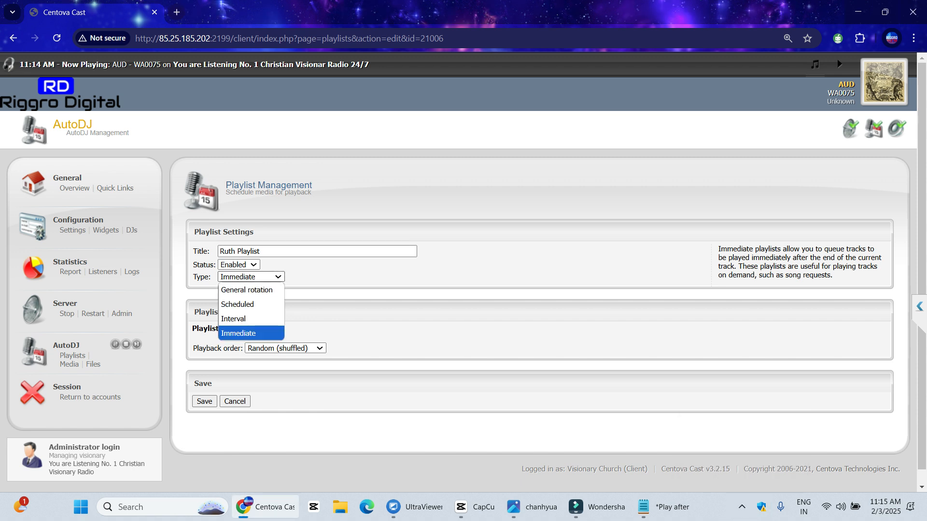
pyautogui.click(251, 333)
pyautogui.click(251, 276)
pyautogui.click(251, 277)
pyautogui.click(290, 269)
pyautogui.click(235, 401)
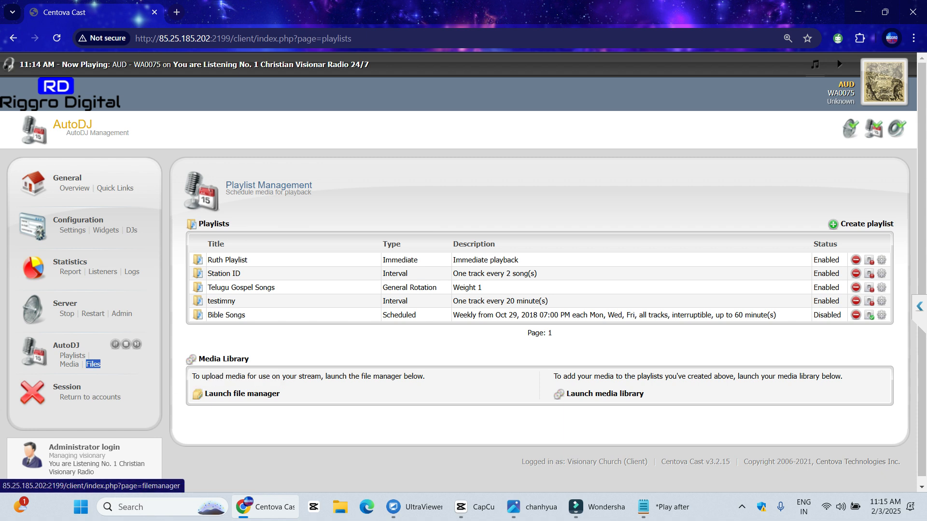
# Annotate a side-menu capture highlighting AutoDJ file management, then open the file manager
pyautogui.click(93, 364)
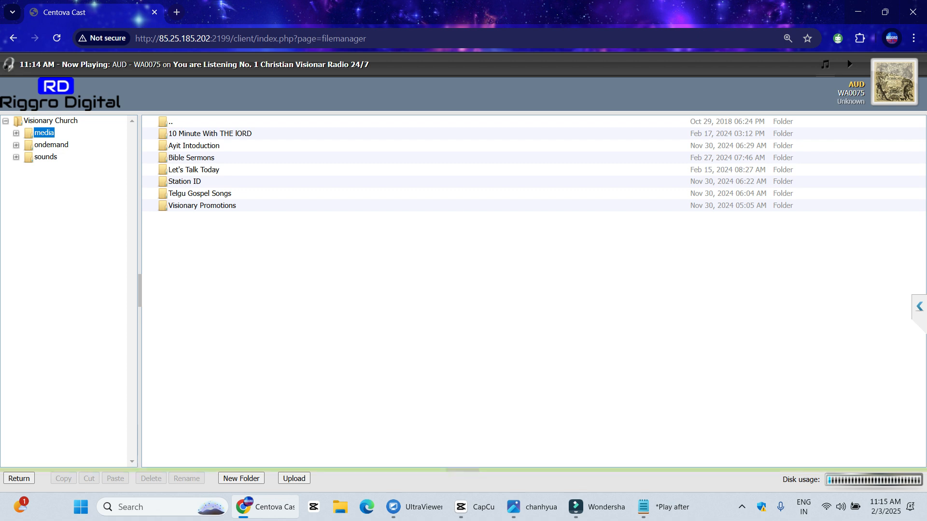
pyautogui.click(19, 479)
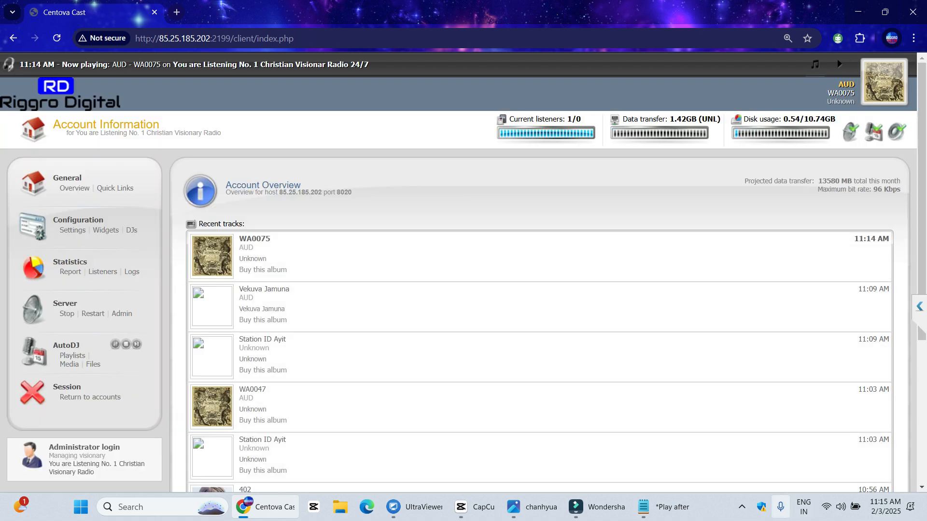
pyautogui.click(742, 507)
pyautogui.press('Print')
pyautogui.moveTo(14, 160); pyautogui.dragTo(180, 460)
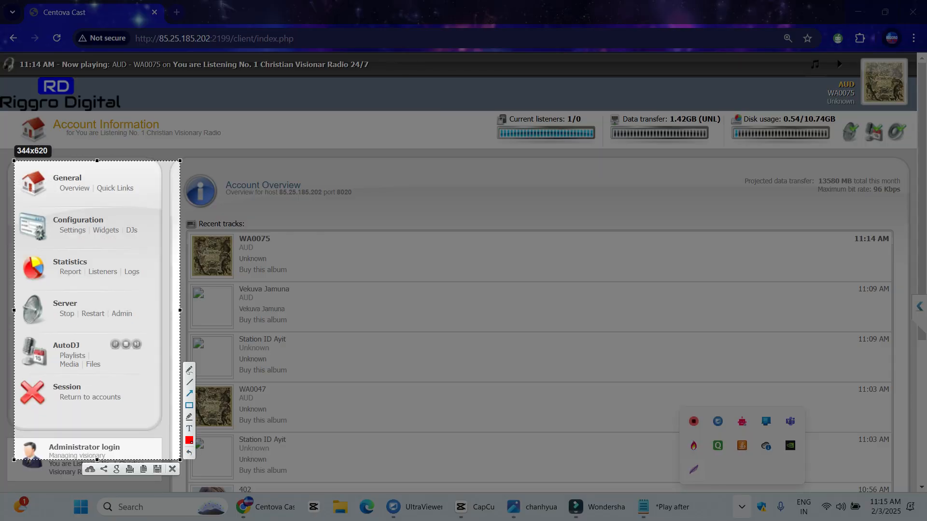
pyautogui.moveTo(40, 332); pyautogui.dragTo(149, 380)
pyautogui.moveTo(112, 287); pyautogui.dragTo(85, 348)
pyautogui.moveTo(143, 412); pyautogui.dragTo(105, 370)
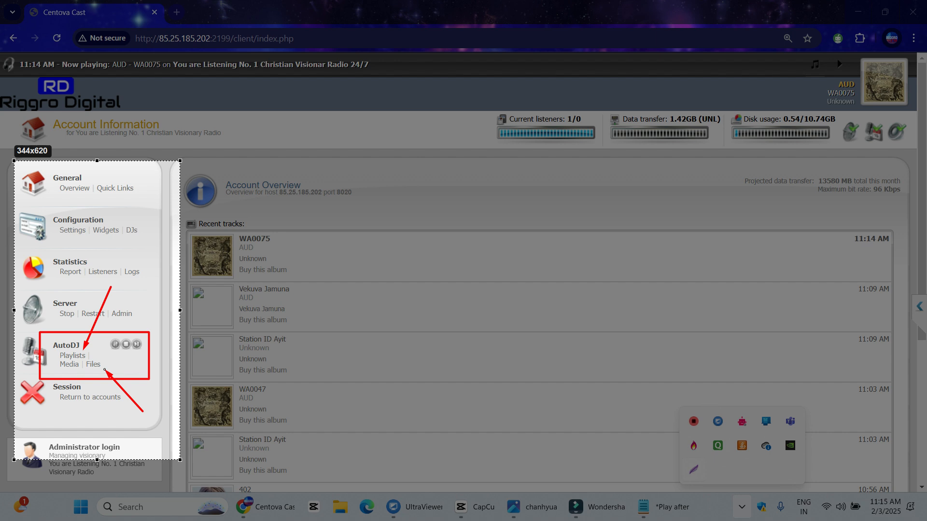
pyautogui.hotkey('ctrl', 'c')
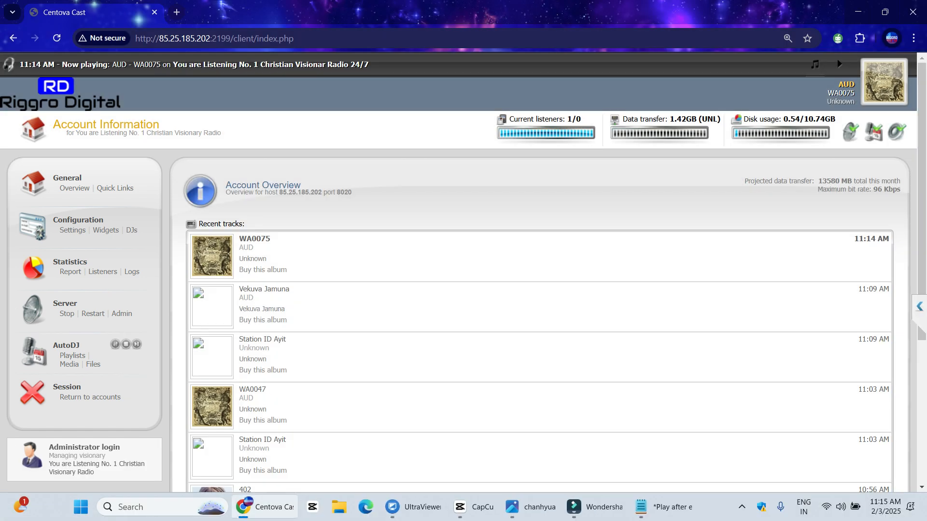
pyautogui.click(93, 364)
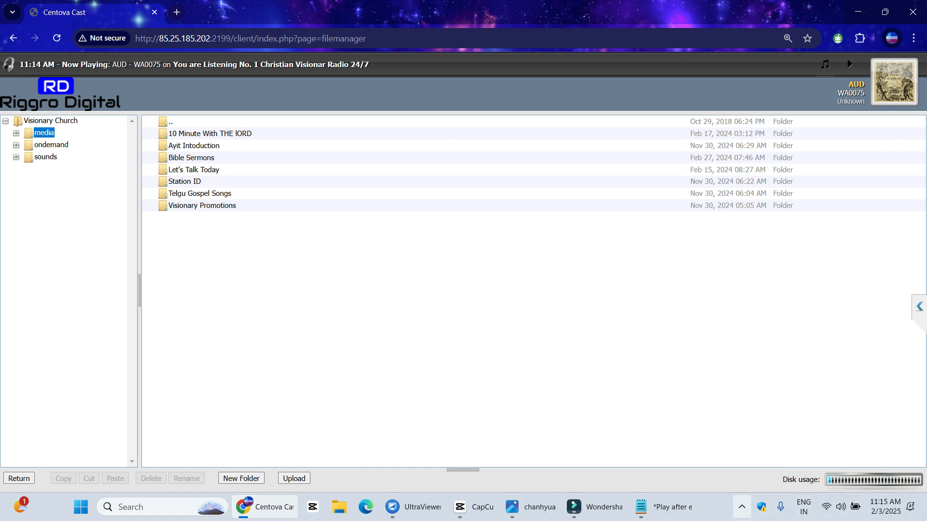
# Annotate a full-screen file manager capture with arrows at New Folder, Upload and the folder list
pyautogui.click(742, 507)
pyautogui.press('Print')
pyautogui.hotkey('ctrl', 'a')
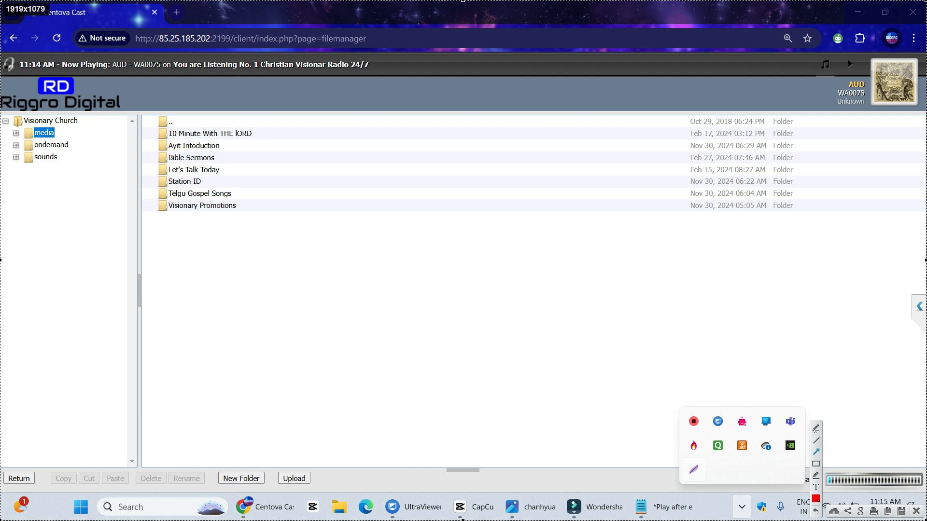
pyautogui.moveTo(424, 275)
pyautogui.mouseDown()
pyautogui.moveTo(268, 434)
pyautogui.moveTo(258, 467)
pyautogui.mouseUp()
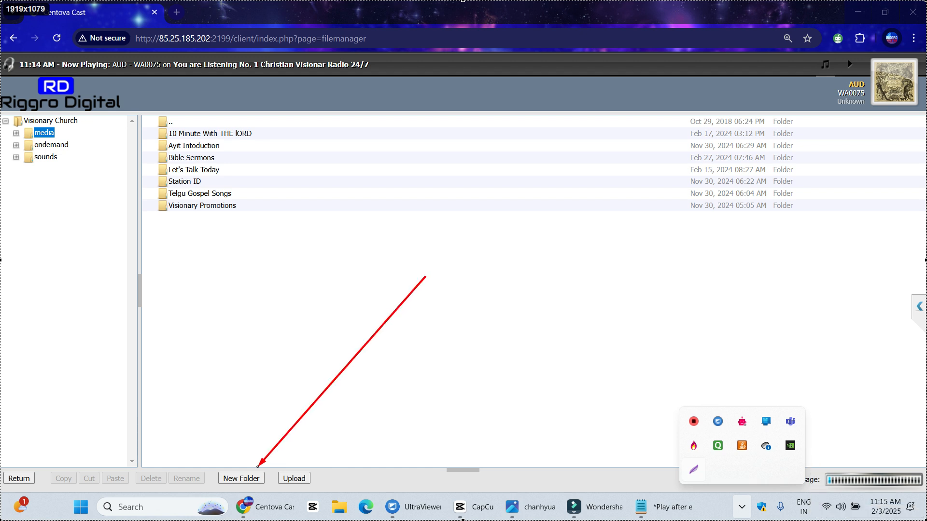
pyautogui.moveTo(606, 379); pyautogui.dragTo(320, 474)
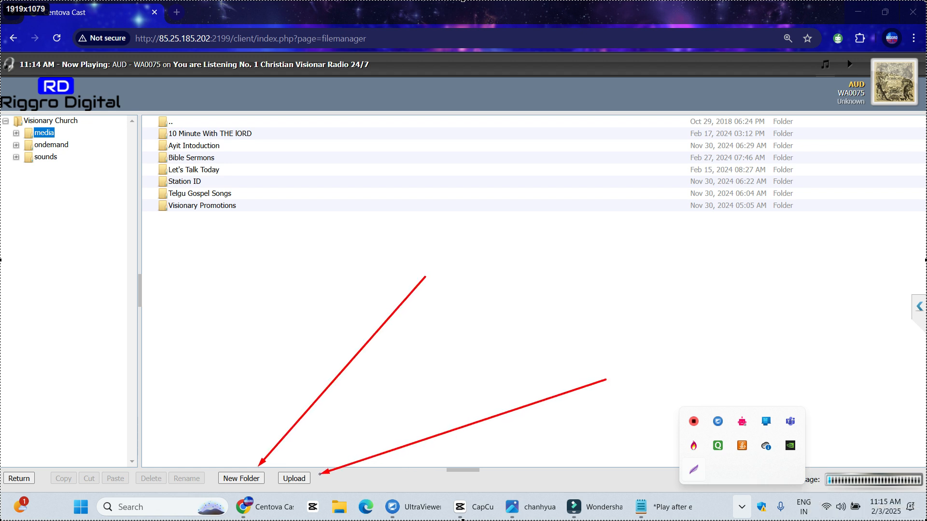
pyautogui.moveTo(180, 368)
pyautogui.mouseDown()
pyautogui.moveTo(164, 208)
pyautogui.moveTo(174, 212)
pyautogui.moveTo(177, 135)
pyautogui.moveTo(180, 312)
pyautogui.mouseUp()
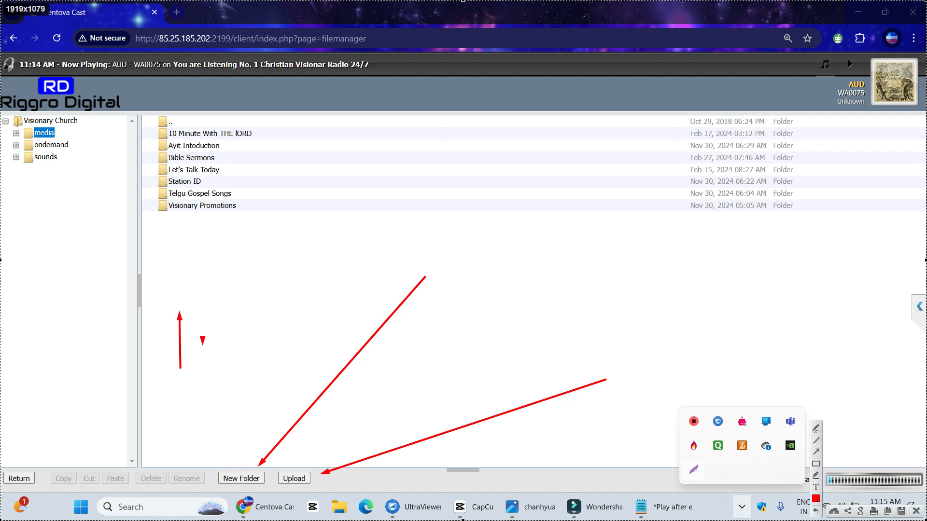
# Create a 'Ruth Playlist' folder in media, open it, and start an upload
pyautogui.click(241, 478)
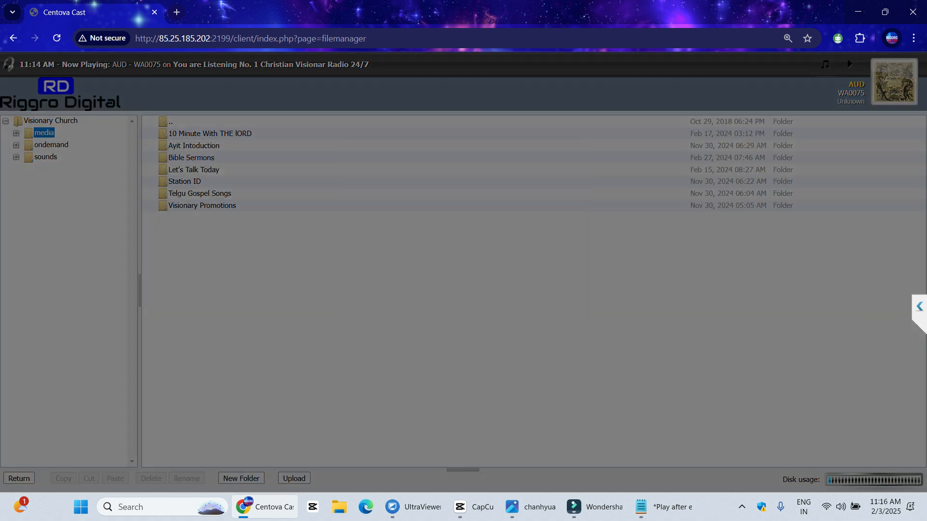
pyautogui.write('Rut')
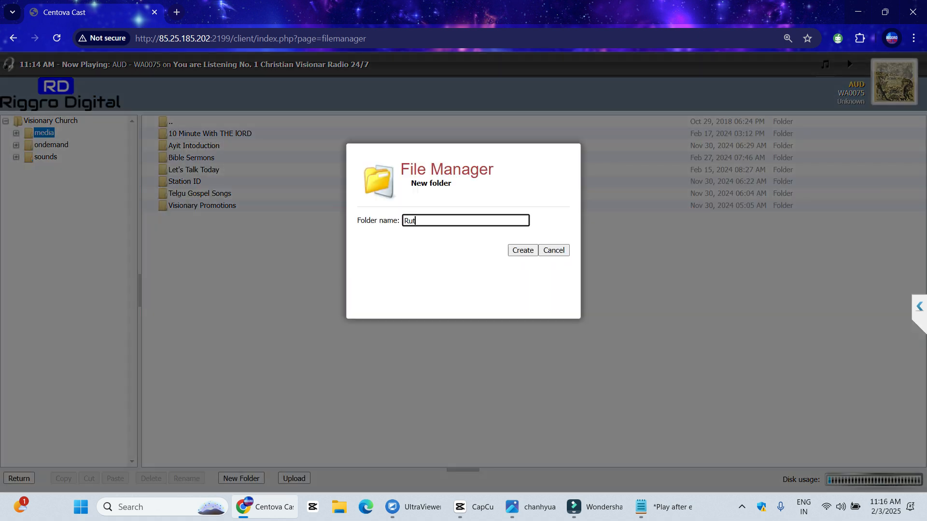
pyautogui.write('h Playlist.')
pyautogui.press('Return')
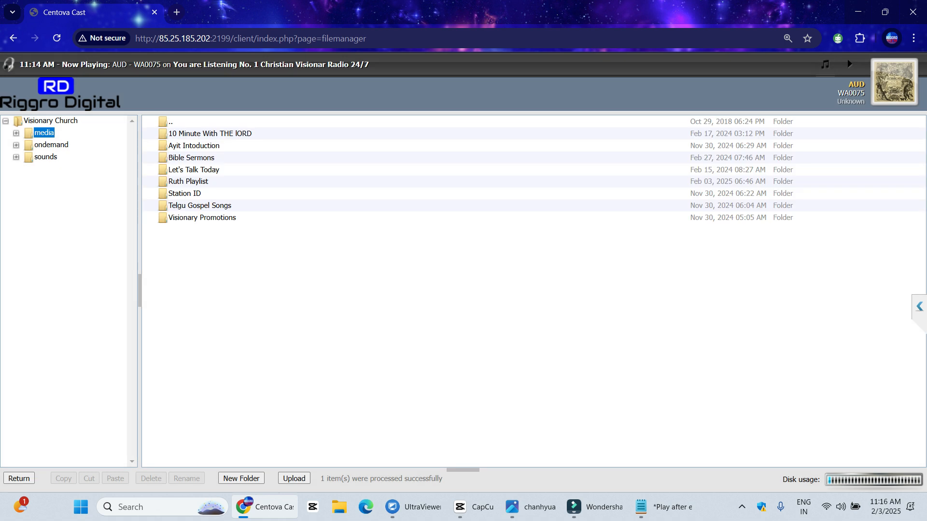
pyautogui.click(191, 157)
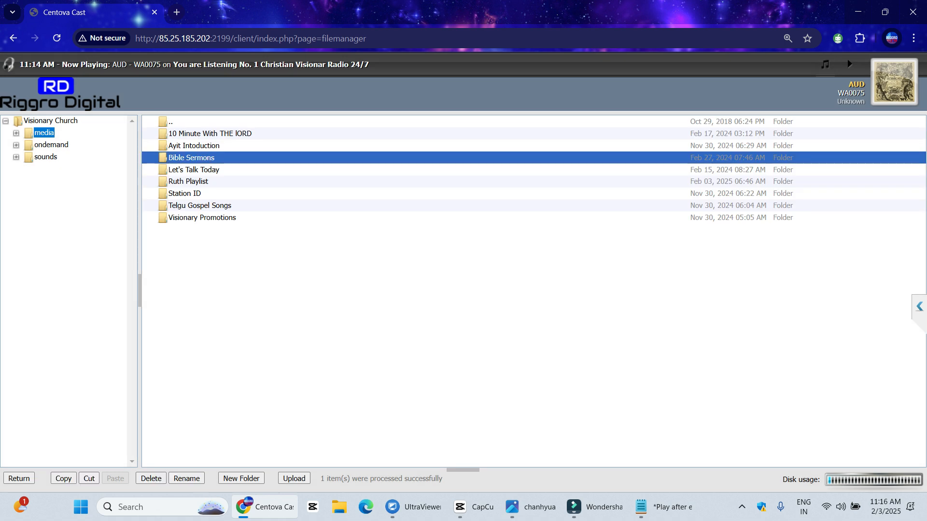
pyautogui.doubleClick(189, 181)
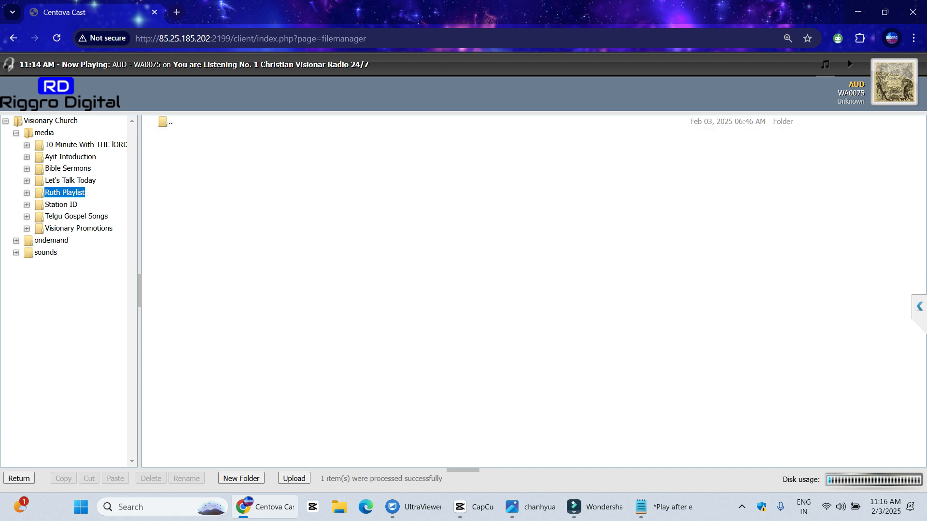
pyautogui.click(294, 479)
# Browse drive D: to the 000 Centova Final Uploaded folder in the file picker
pyautogui.click(589, 182)
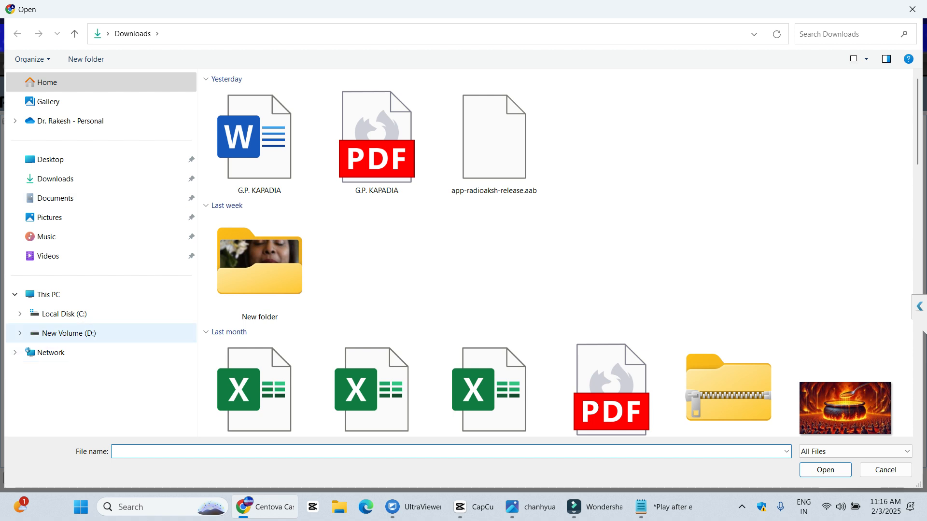
pyautogui.click(69, 333)
pyautogui.doubleClick(261, 95)
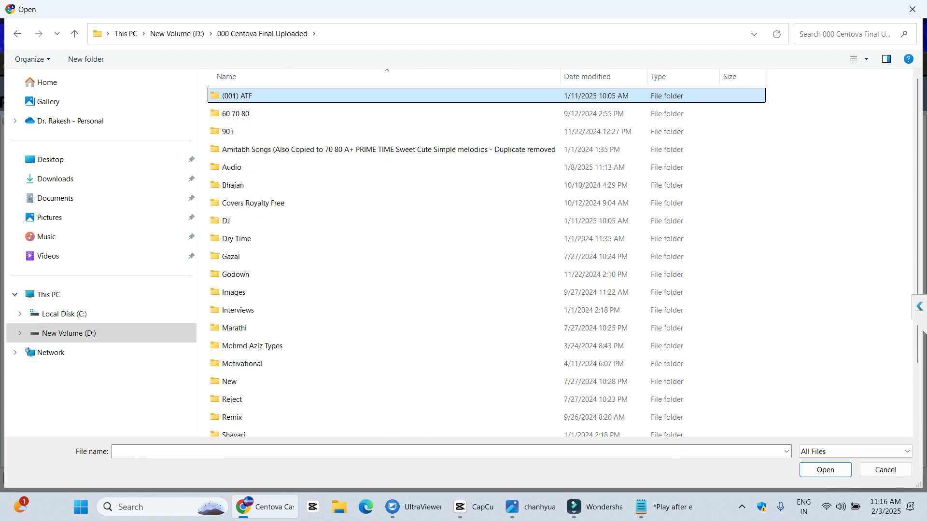
pyautogui.press('Return')
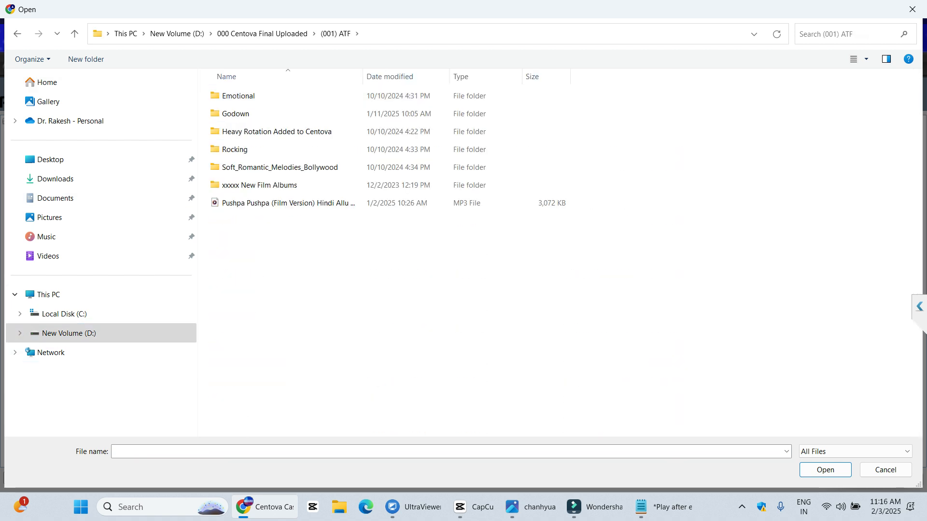
pyautogui.click(235, 114)
pyautogui.press('Return')
pyautogui.press('Return')
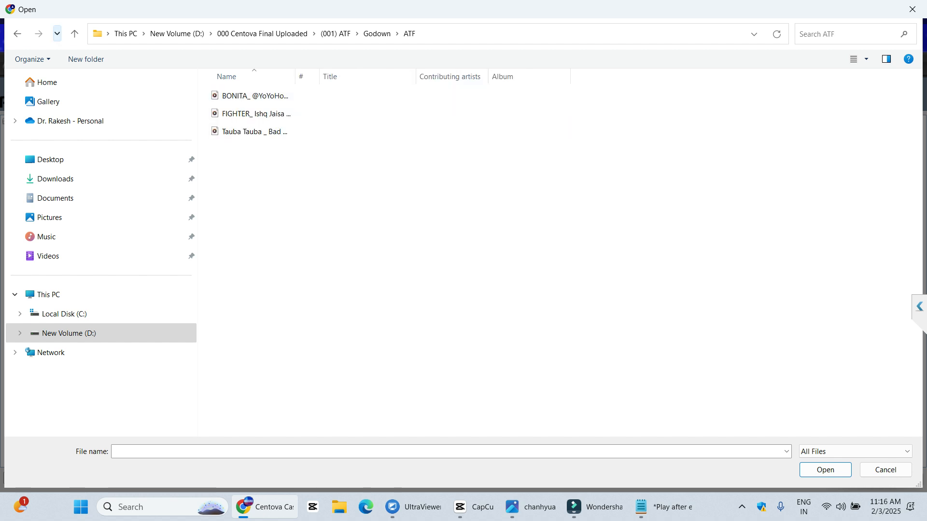
pyautogui.doubleClick(74, 33)
pyautogui.click(74, 33)
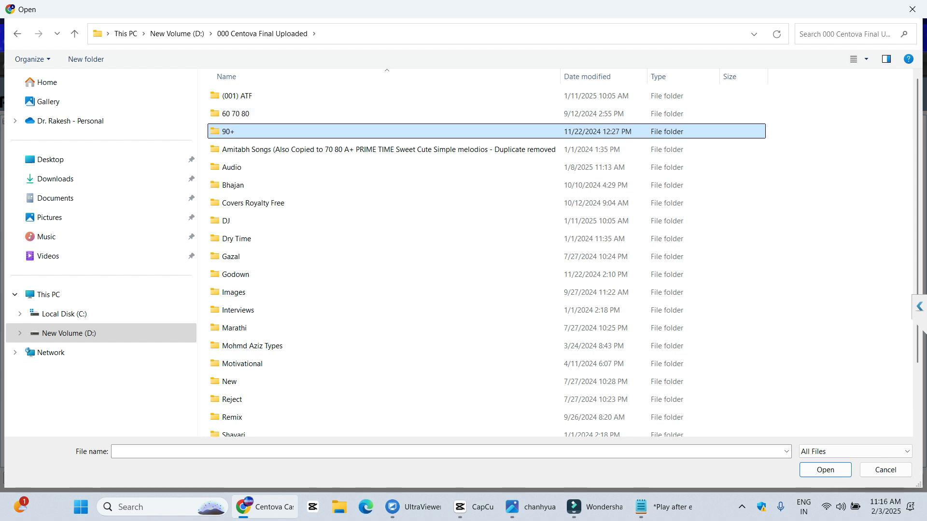
# Open 90+\90s Heavy Rotation Rotation and select five songs through Aaine Ke Sau Tukde
pyautogui.doubleClick(228, 131)
pyautogui.doubleClick(267, 96)
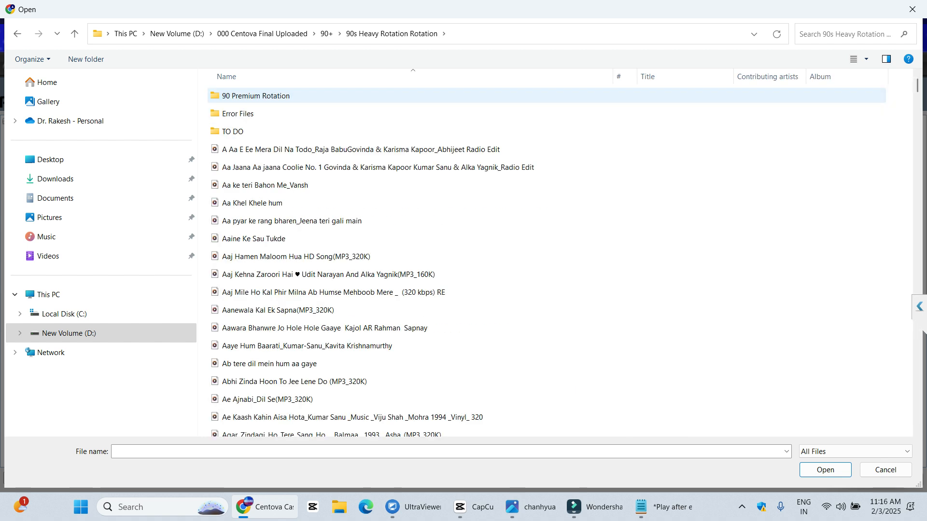
pyautogui.click(309, 167)
pyautogui.keyDown('shift'); pyautogui.click(253, 238); pyautogui.keyUp('shift')
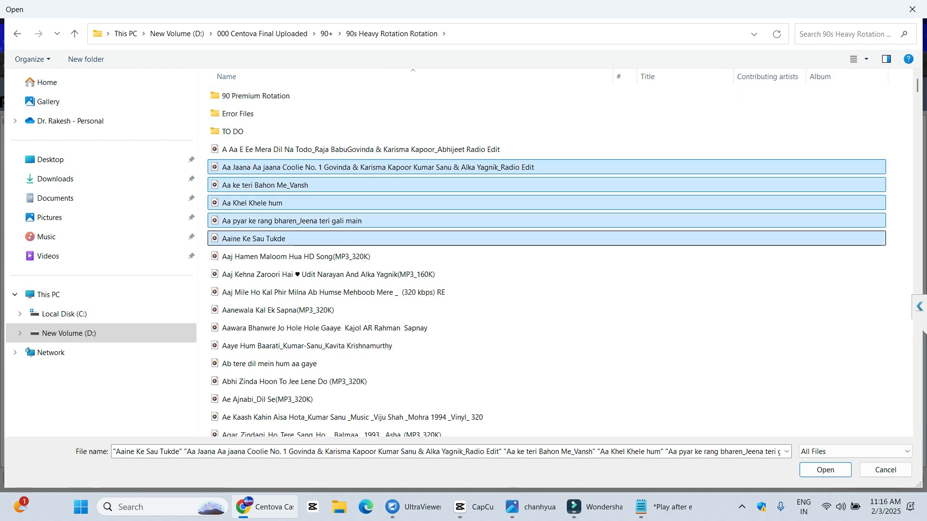
pyautogui.press('Return')
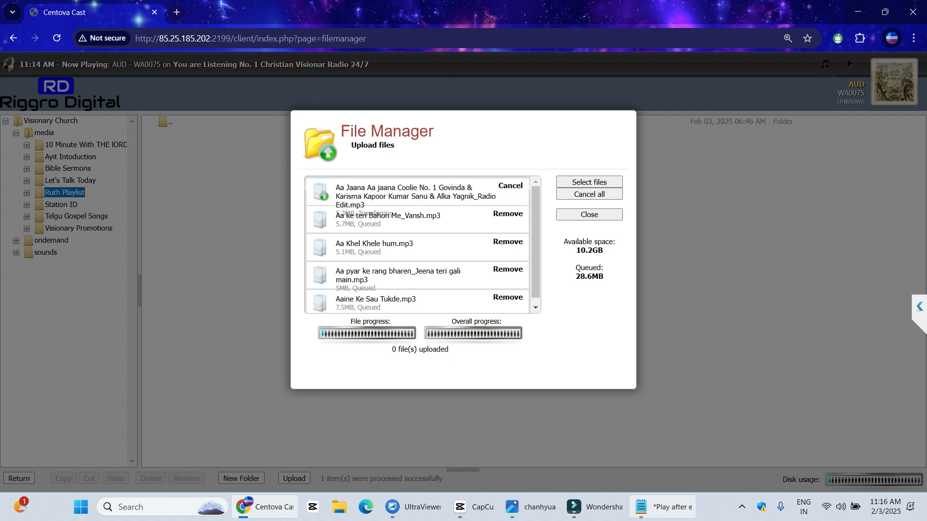
# Upload four songs, dropping Aaine Ke Sau Tukde.mp3, then close the uploader and return to overview
pyautogui.moveTo(662, 507)
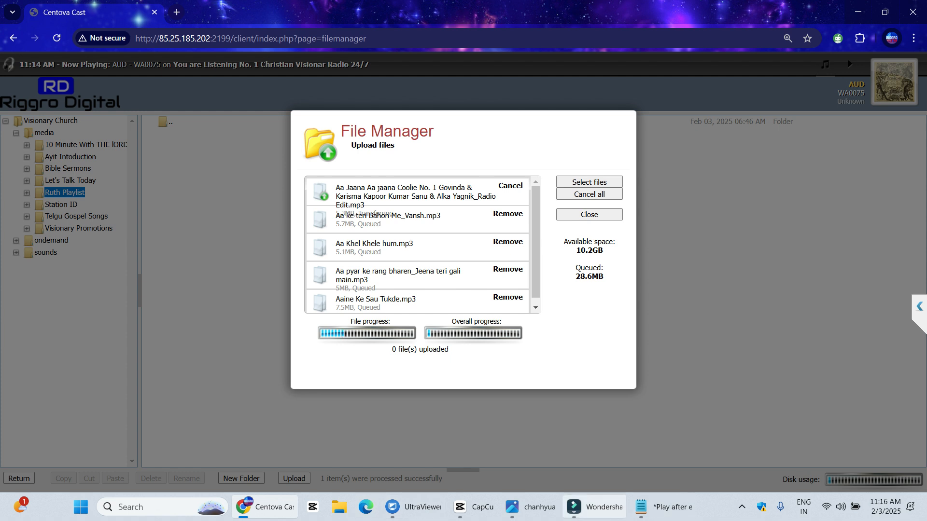
pyautogui.click(574, 507)
pyautogui.click(574, 507)
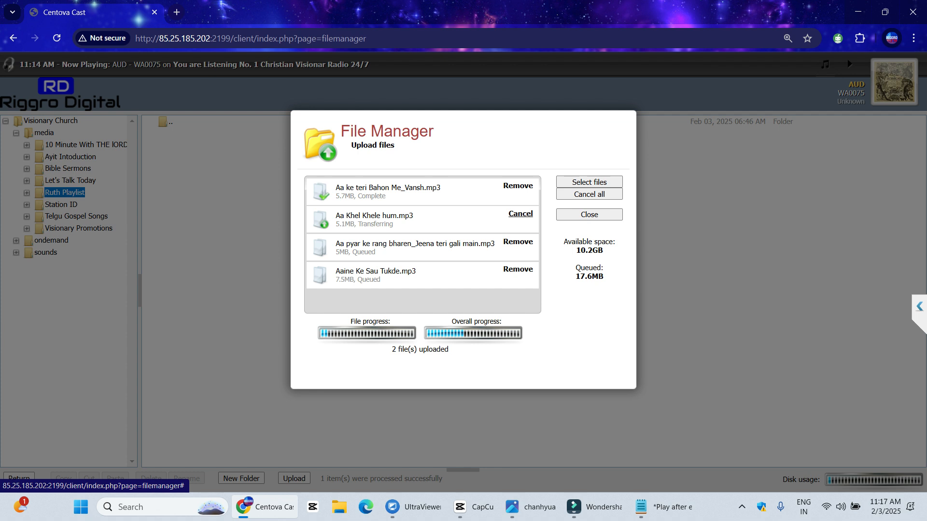
pyautogui.click(518, 214)
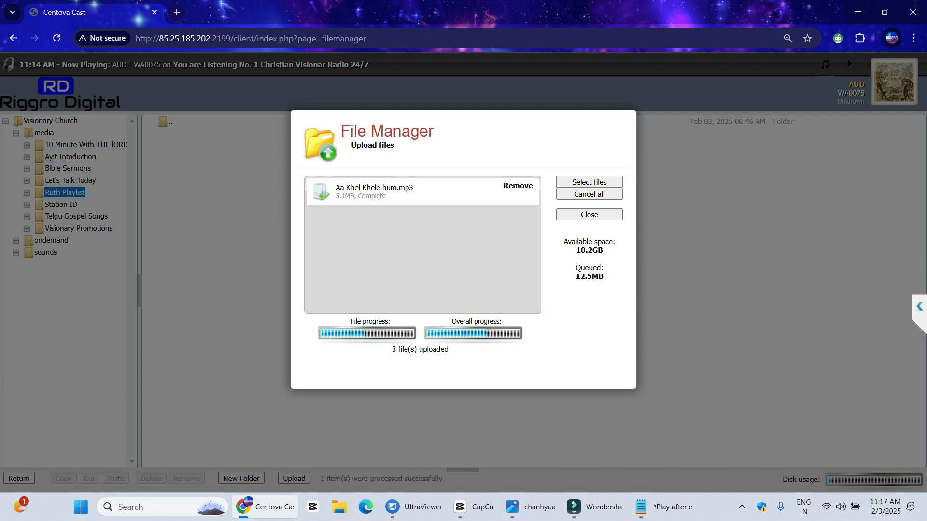
pyautogui.click(589, 215)
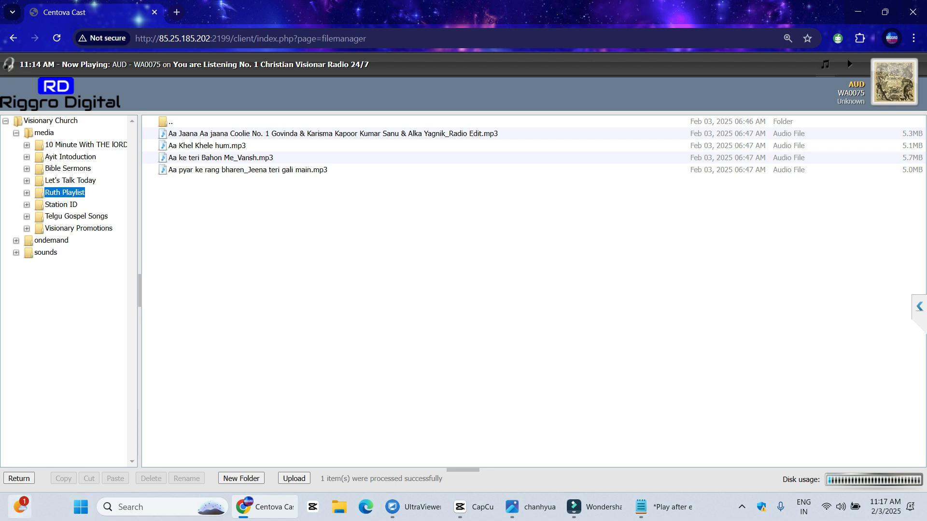
pyautogui.click(18, 478)
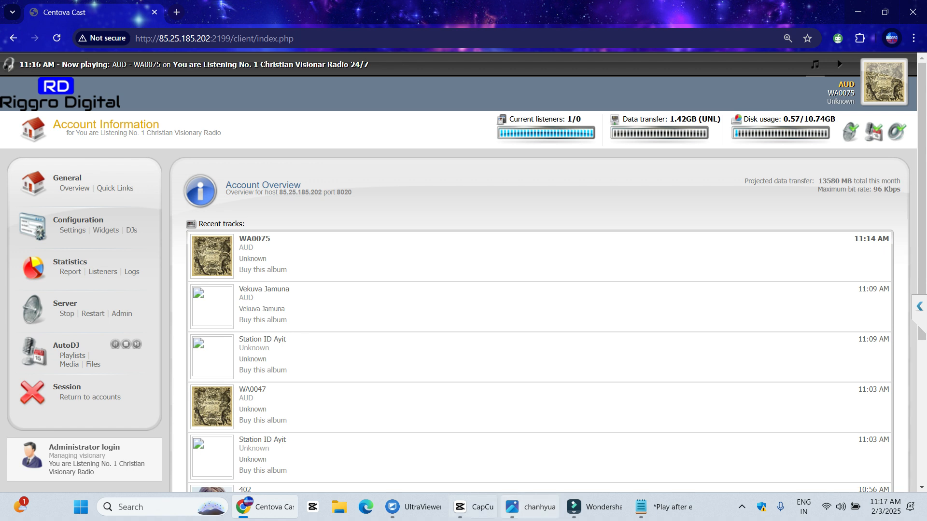
# Switch from Filmora back to the browser and pause the screen recording from the tray
pyautogui.moveTo(473, 507)
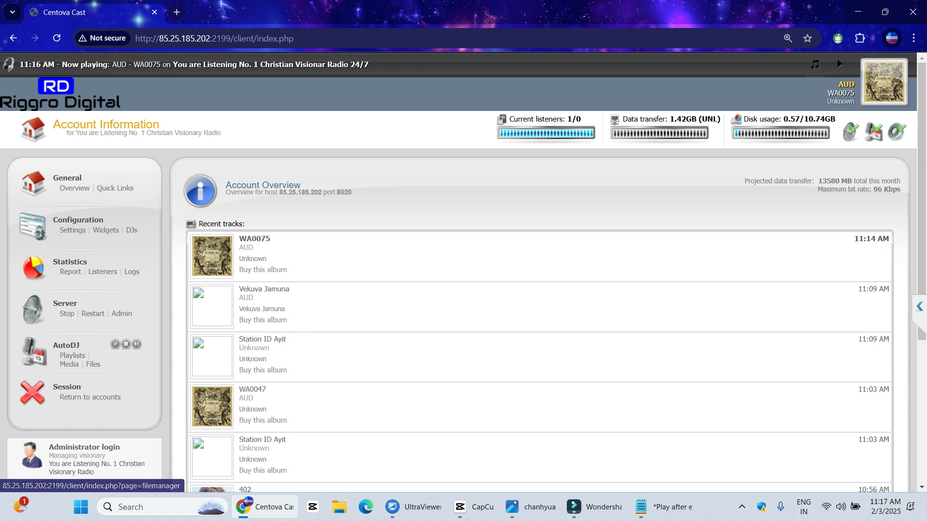
pyautogui.click(584, 507)
pyautogui.hotkey('alt', 'Tab')
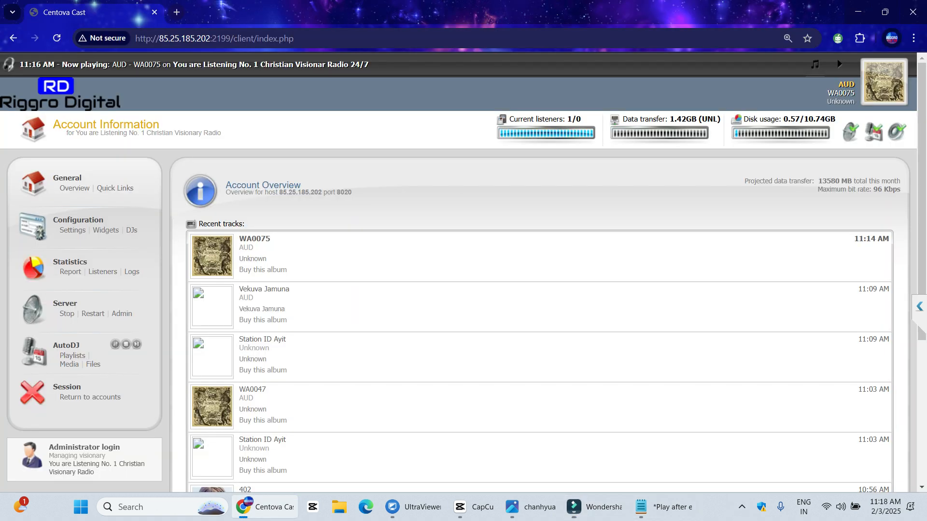
pyautogui.click(742, 507)
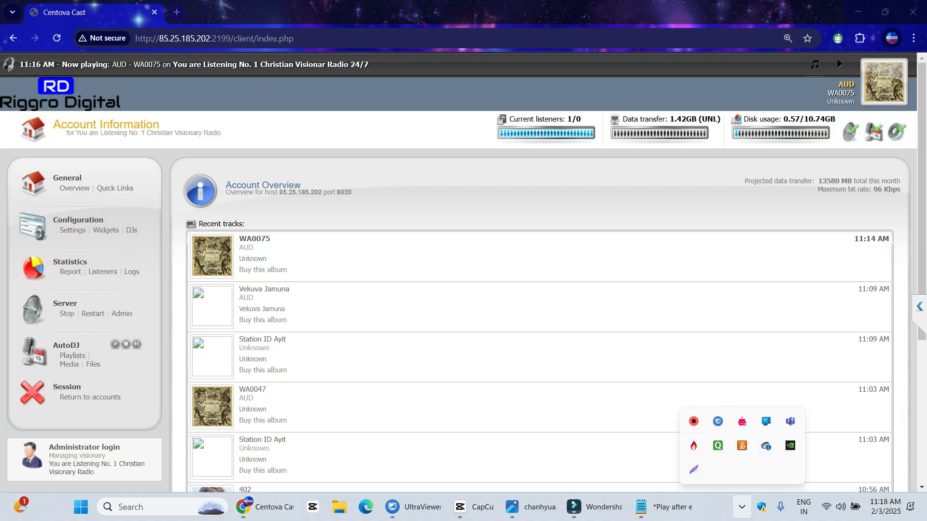
pyautogui.rightClick(696, 425)
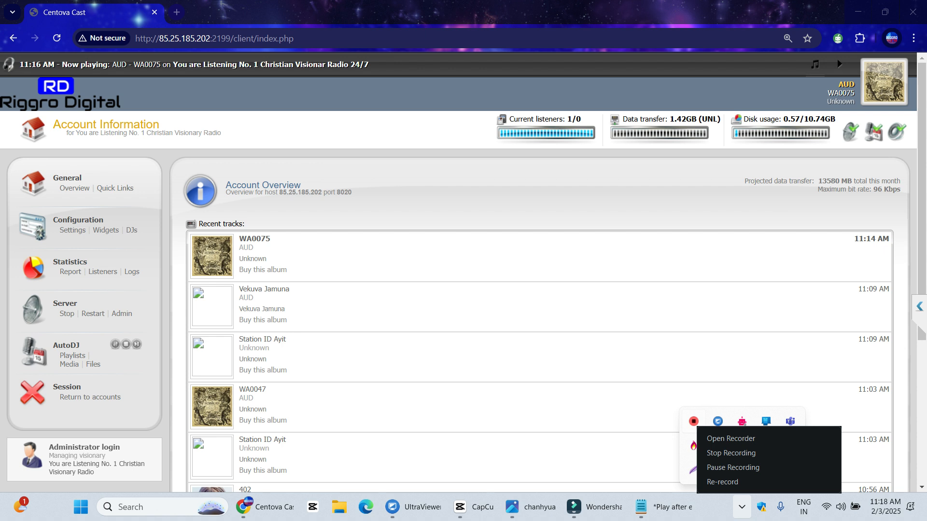
pyautogui.click(732, 467)
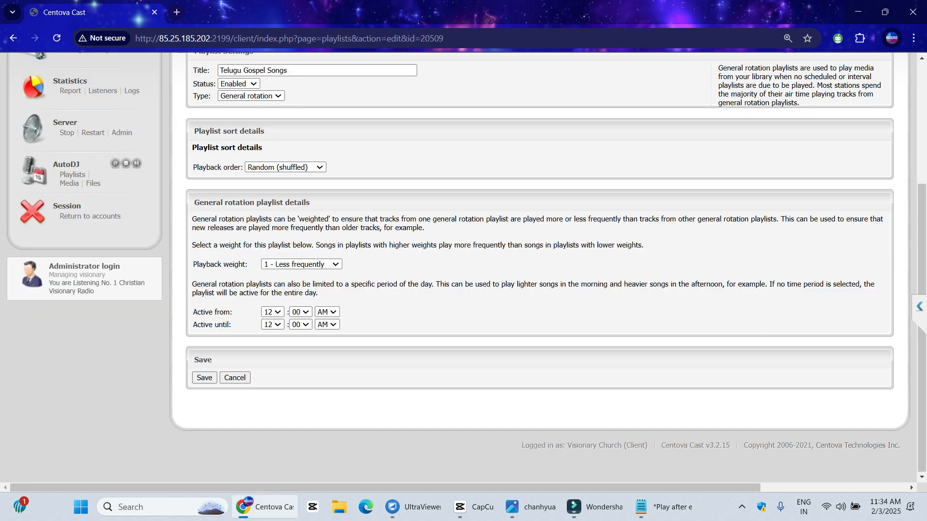
# Show the 1–20 playback weight choices for Telugu Gospel Songs, still at 1 - Less frequently
pyautogui.scroll(2, 463, 260)
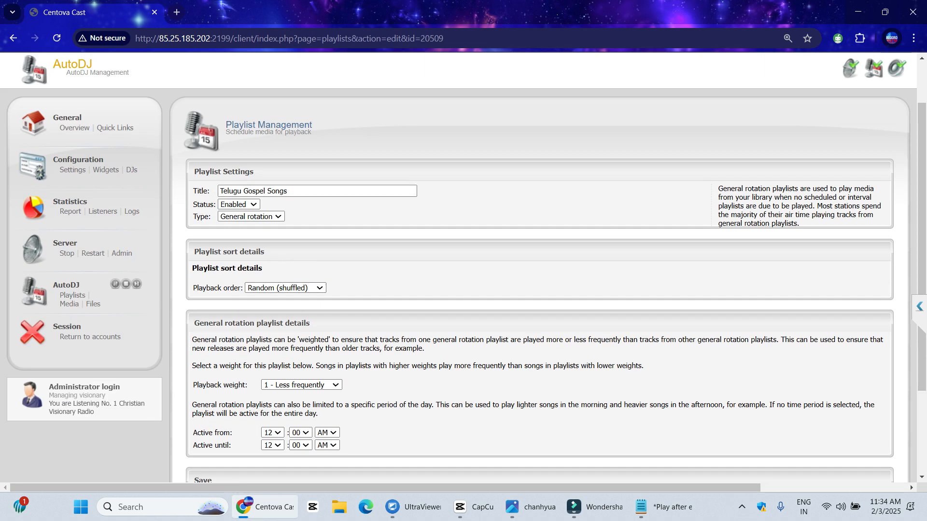
pyautogui.click(301, 385)
pyautogui.click(302, 384)
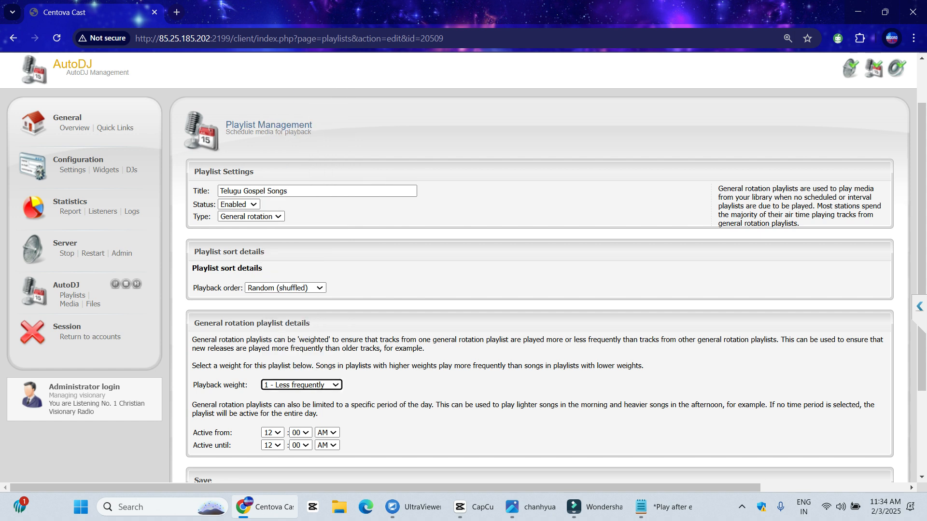
pyautogui.scroll(-1, 463, 261)
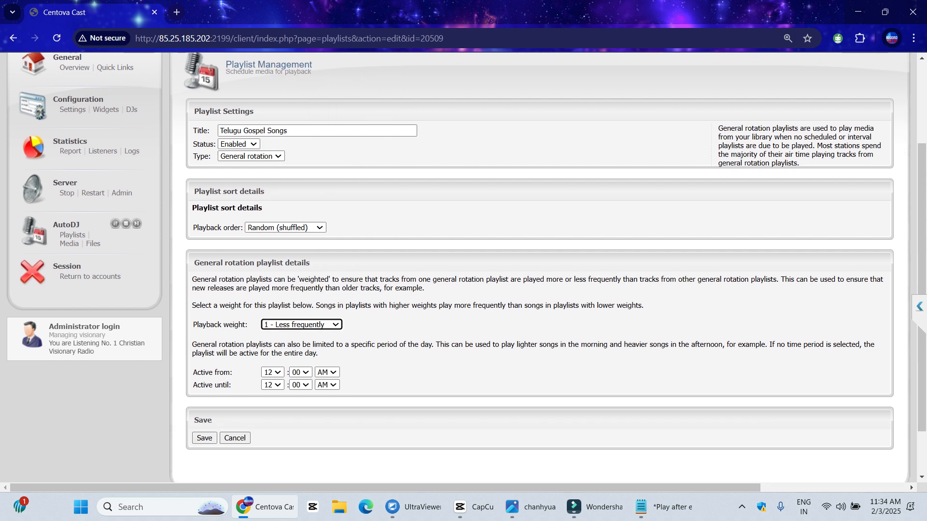
pyautogui.click(301, 325)
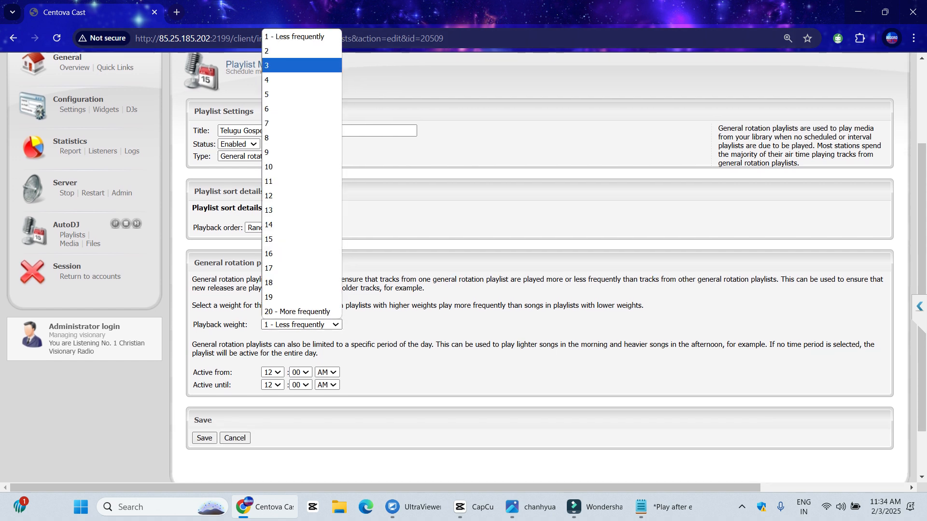
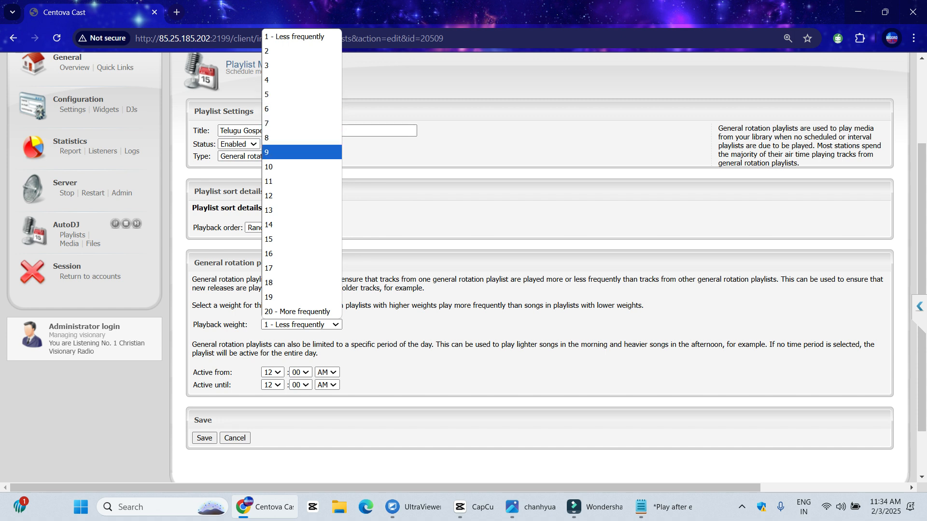
# Change the Telugu Gospel Songs playback weight from 1 to 7 and save the playlist
pyautogui.click(294, 167)
pyautogui.click(415, 212)
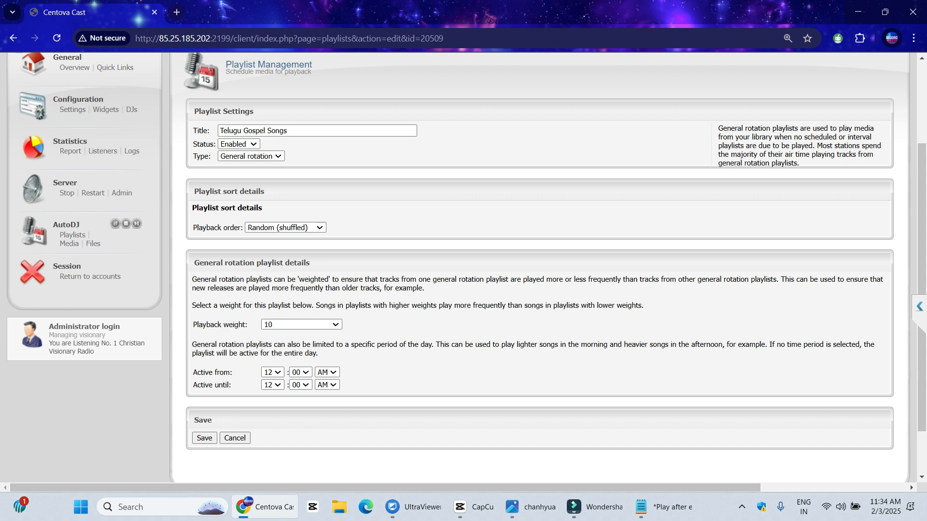
pyautogui.click(301, 324)
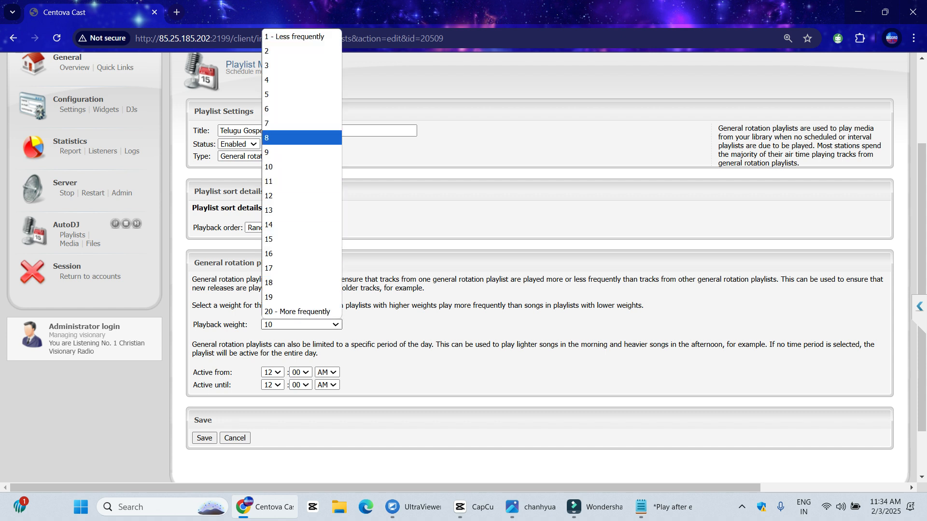
pyautogui.click(290, 123)
pyautogui.click(204, 438)
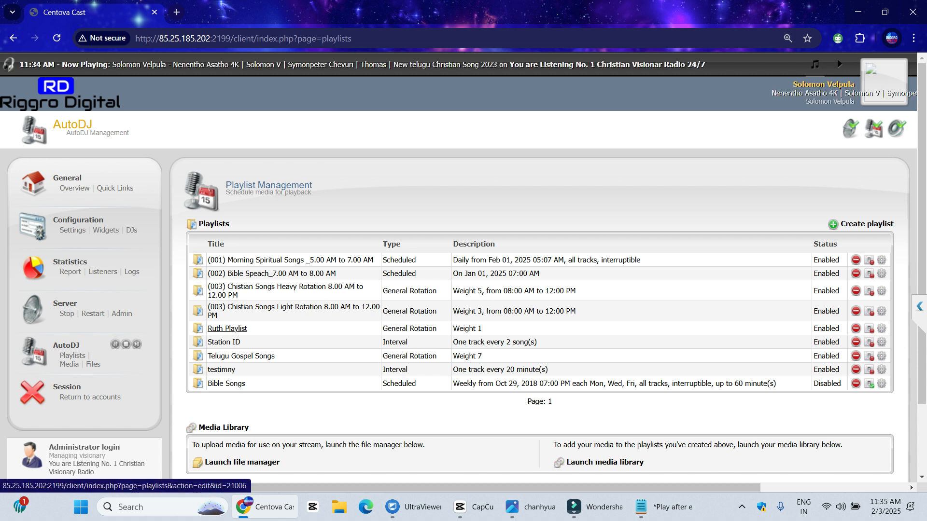
# Set Ruth Playlist's playback weight to 5 and save it
pyautogui.click(227, 328)
pyautogui.scroll(-2, 226, 328)
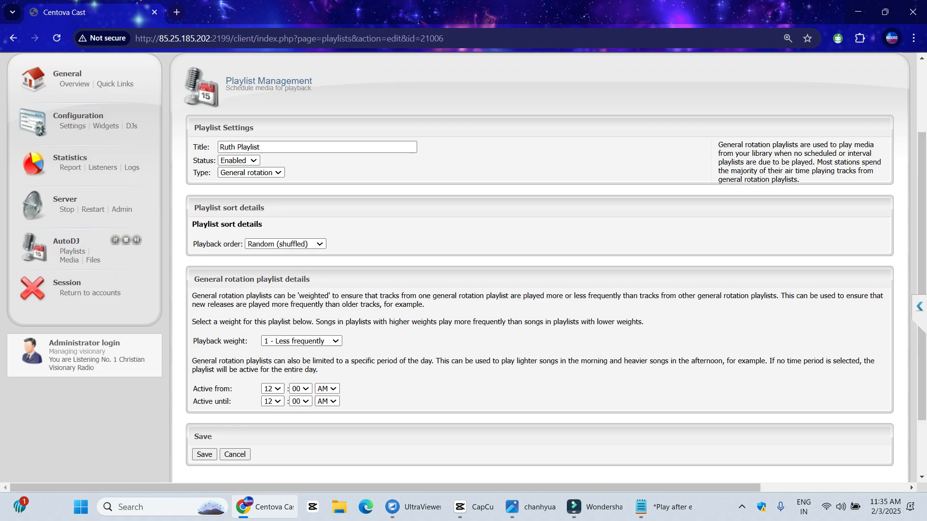
pyautogui.click(302, 325)
pyautogui.click(295, 95)
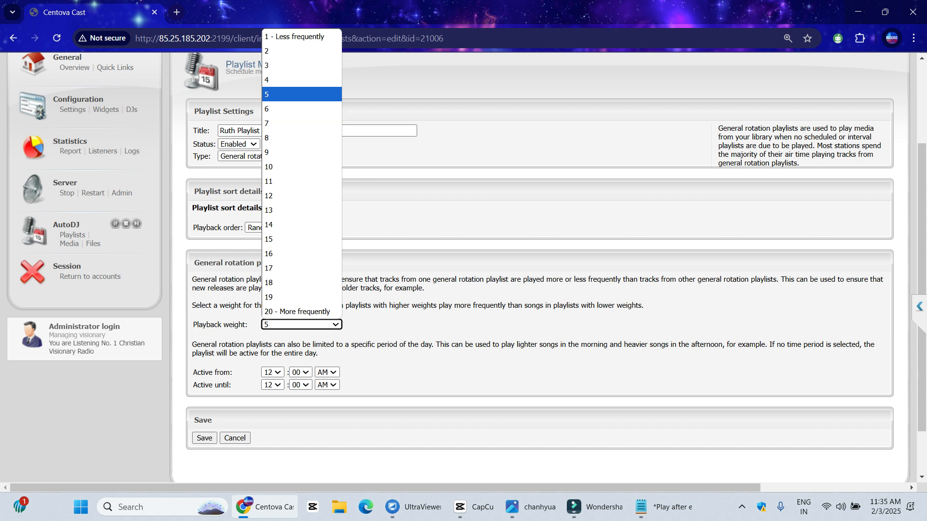
pyautogui.click(205, 438)
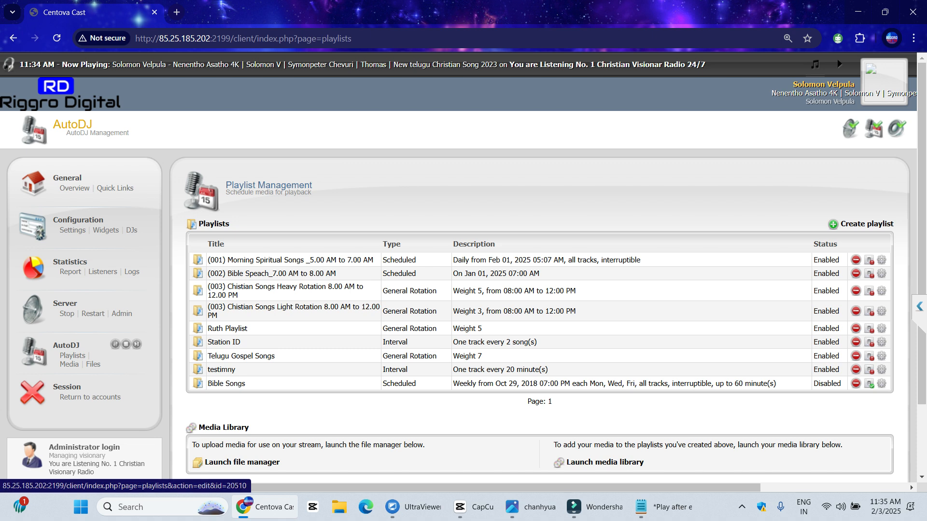
# Start a new playlist, leave its type as General rotation, and go to Statistics > Listeners
pyautogui.click(859, 224)
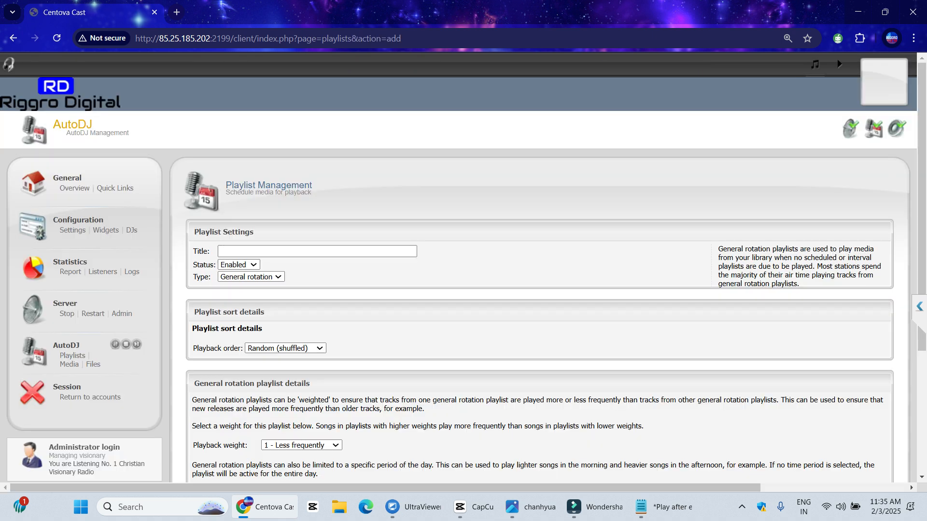
pyautogui.click(251, 276)
pyautogui.scroll(-1, 251, 276)
pyautogui.scroll(-2, 251, 277)
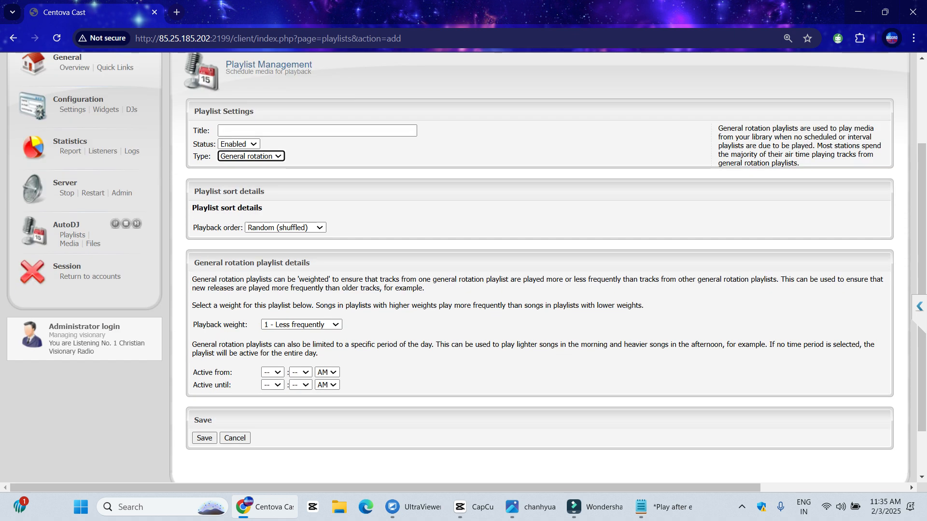
pyautogui.click(251, 157)
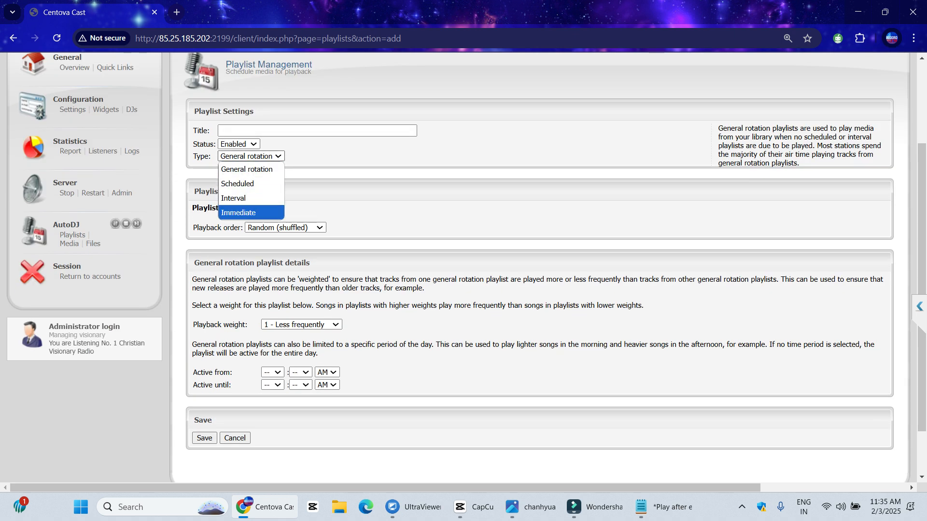
pyautogui.click(251, 170)
pyautogui.scroll(2, 463, 266)
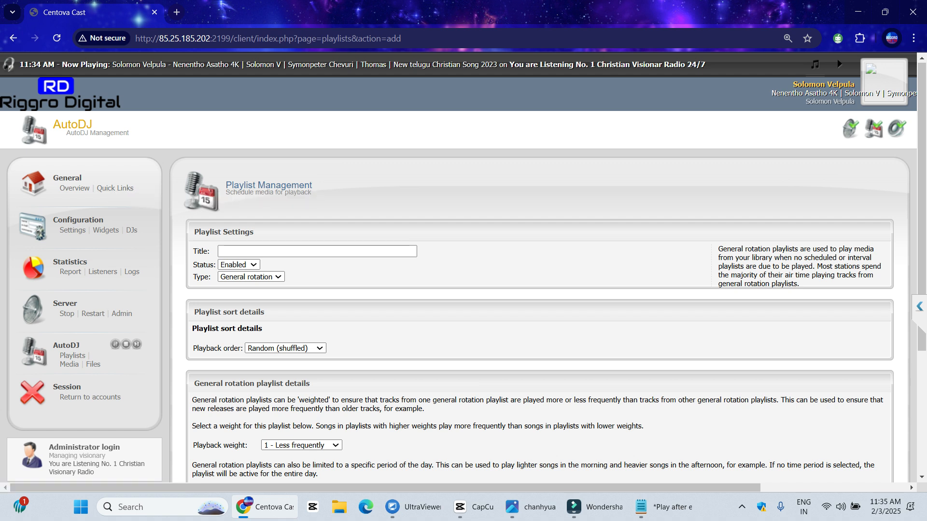
pyautogui.click(102, 272)
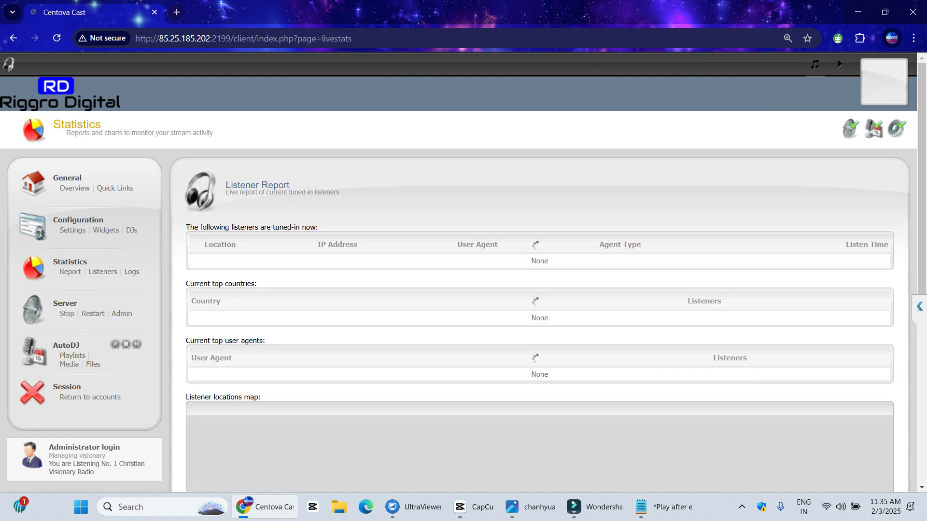
# Scroll through the listener table, top countries and map showing one listener in Japan
pyautogui.scroll(-1, 464, 268)
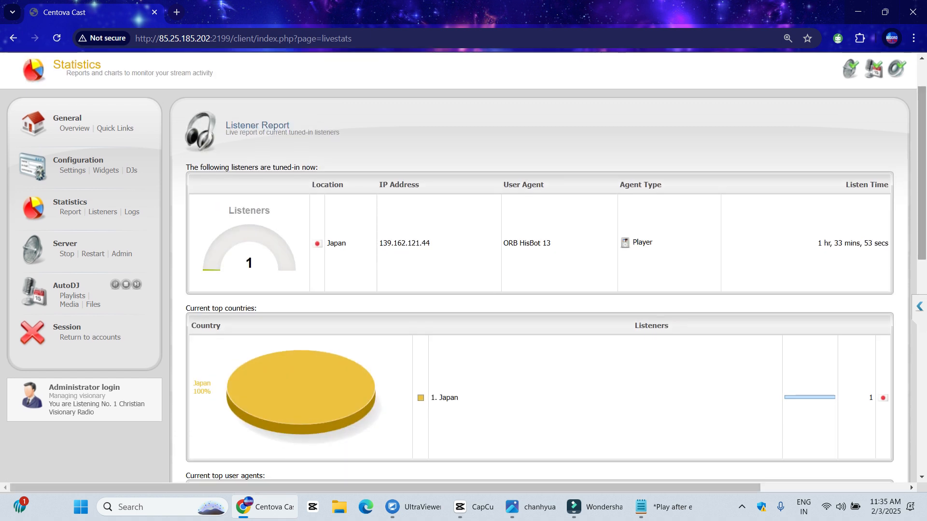
pyautogui.moveTo(430, 243); pyautogui.dragTo(391, 243)
pyautogui.moveTo(502, 243); pyautogui.dragTo(549, 243)
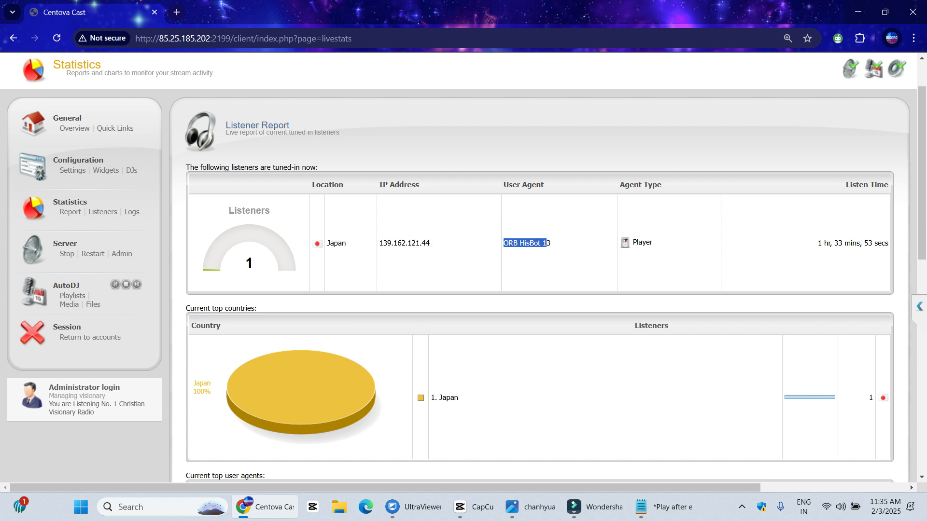
pyautogui.scroll(-6, 464, 268)
pyautogui.scroll(-5, 540, 268)
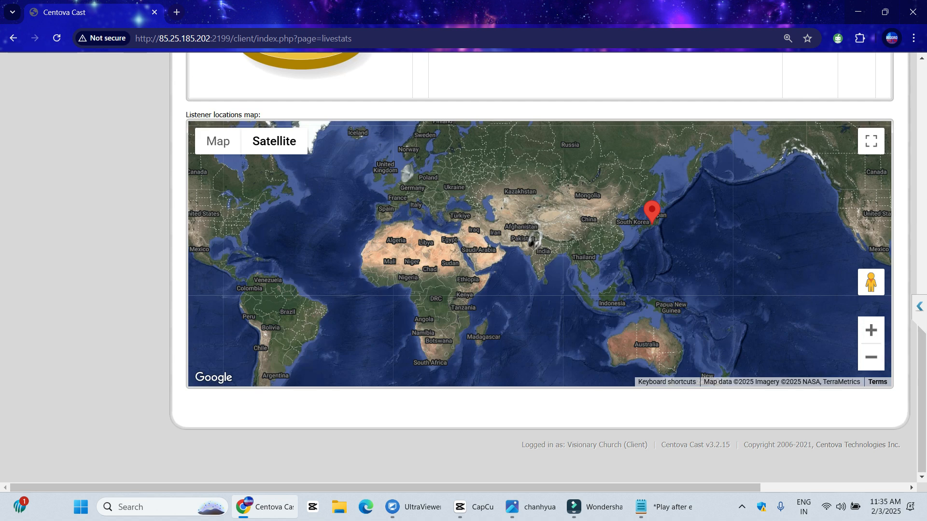
pyautogui.scroll(12, 464, 268)
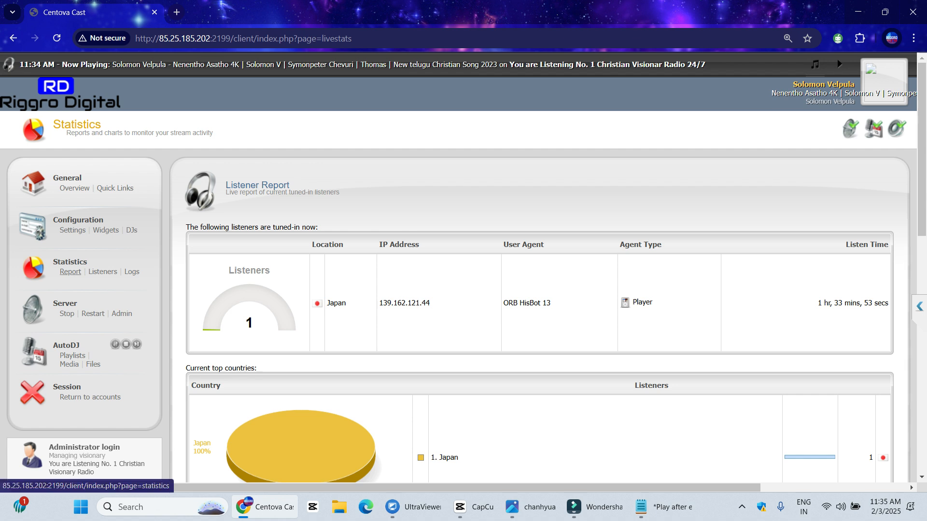
pyautogui.hscroll(1, 70, 272)
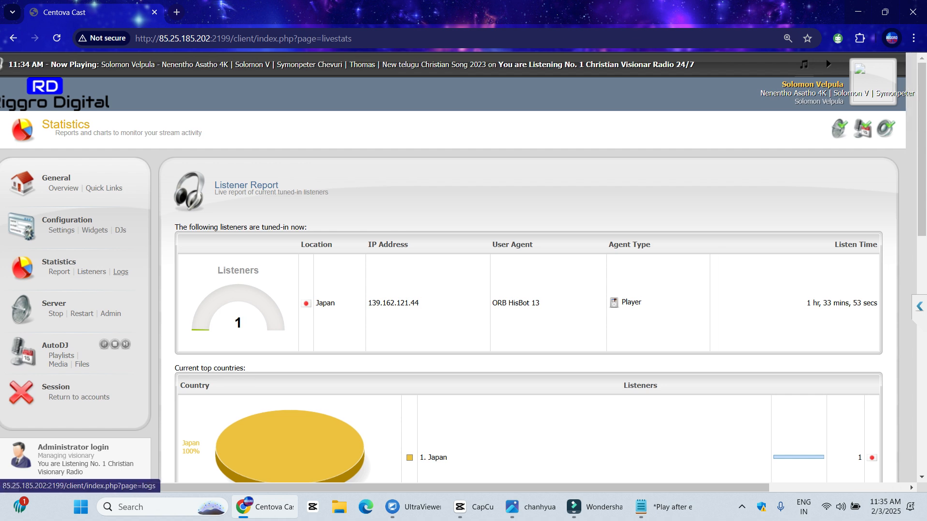
# Open Statistics > Logs and scroll through the Server Access Log
pyautogui.click(121, 272)
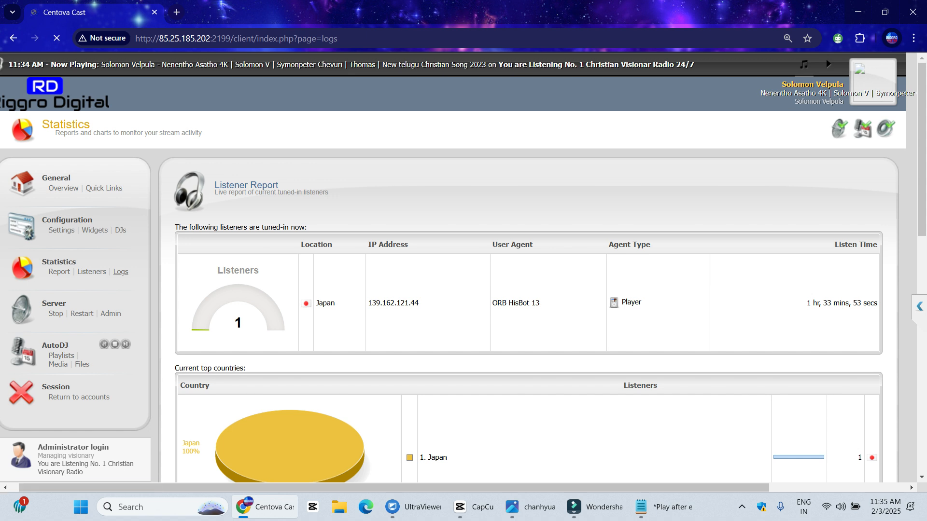
pyautogui.scroll(-5, 536, 362)
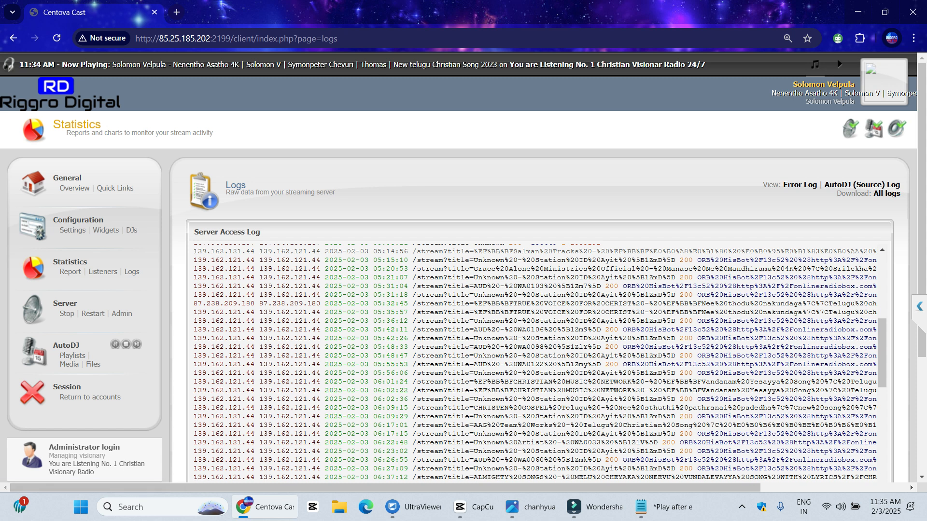
pyautogui.scroll(-4, 871, 335)
pyautogui.scroll(4, 870, 335)
# Open the Statistics report and browse its Countries, Tracks, Historical and Reports tabs
pyautogui.click(70, 261)
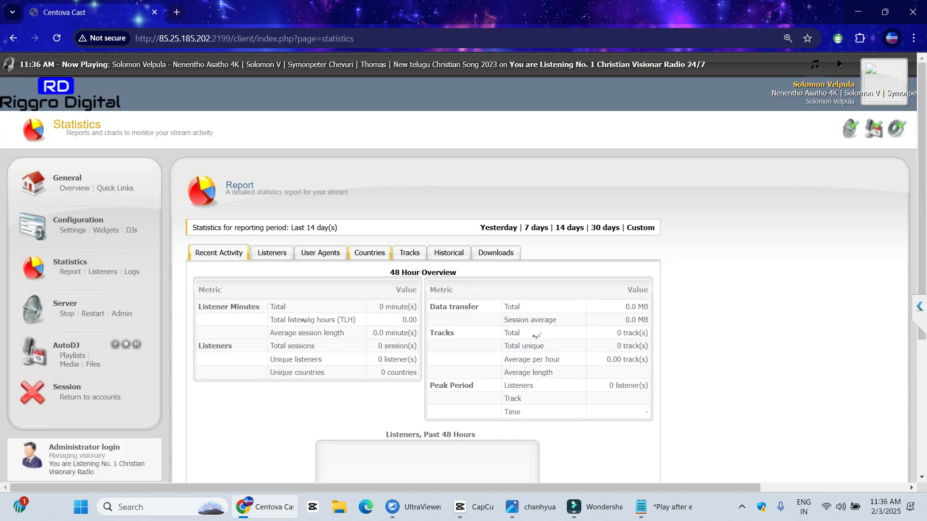
pyautogui.click(370, 252)
pyautogui.click(409, 252)
pyautogui.click(448, 253)
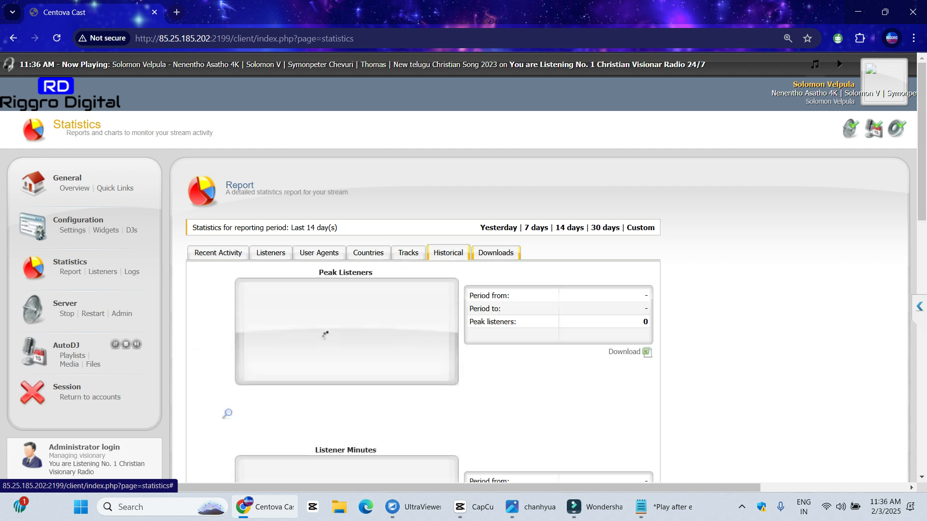
pyautogui.click(496, 252)
pyautogui.click(409, 252)
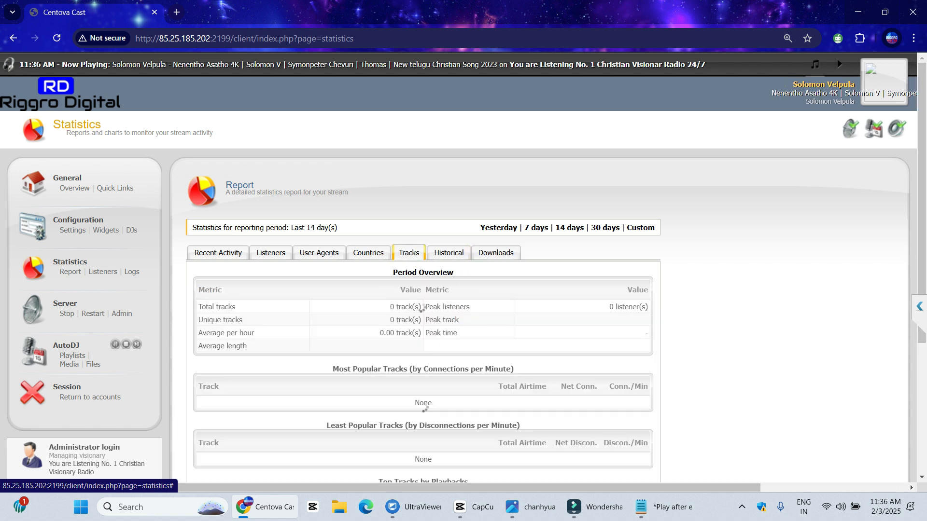
pyautogui.scroll(-5, 422, 309)
pyautogui.scroll(2, 419, 189)
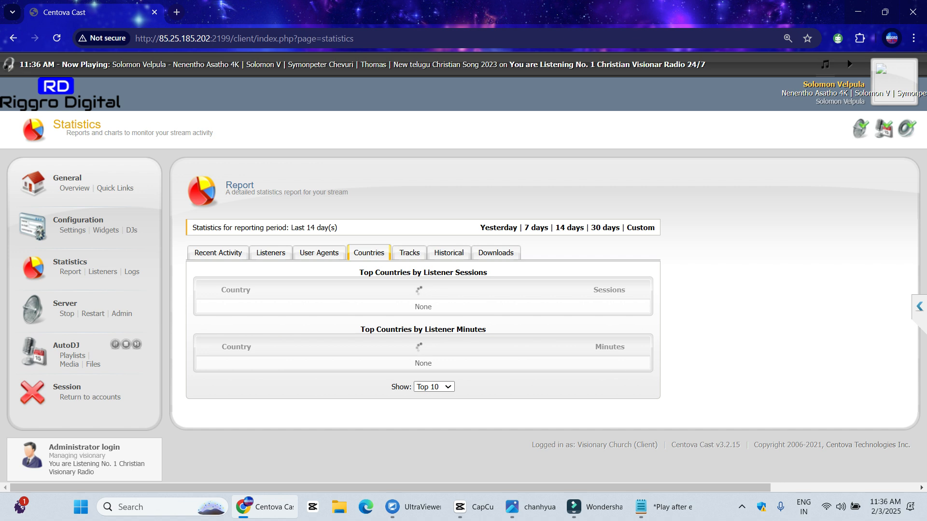
# Review Tracks and Reports, highlighting the Total minutes, Hourly average and 24-hour average labels
pyautogui.click(409, 252)
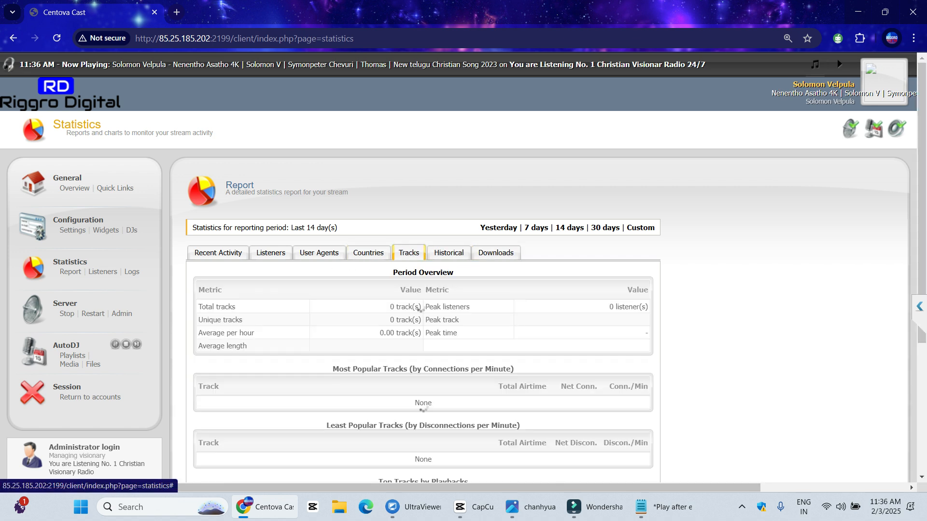
pyautogui.moveTo(188, 241); pyautogui.dragTo(509, 252)
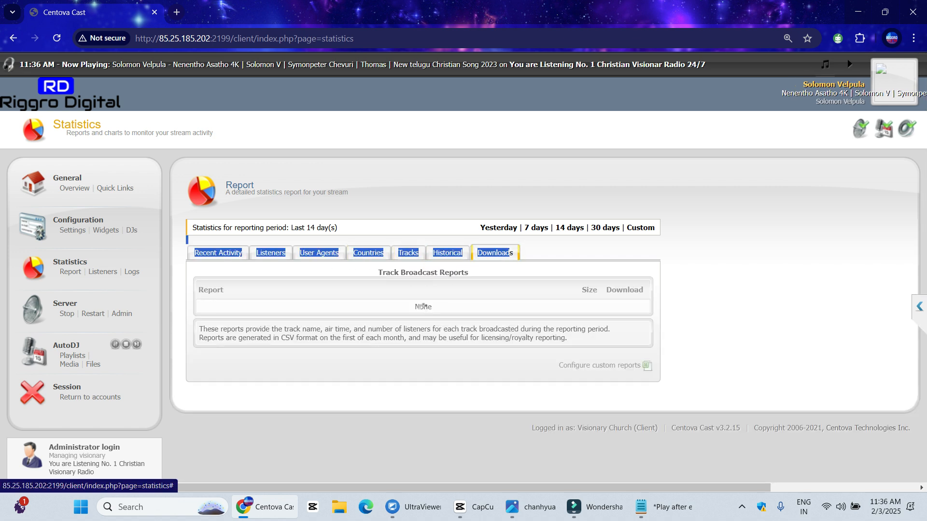
pyautogui.click(423, 307)
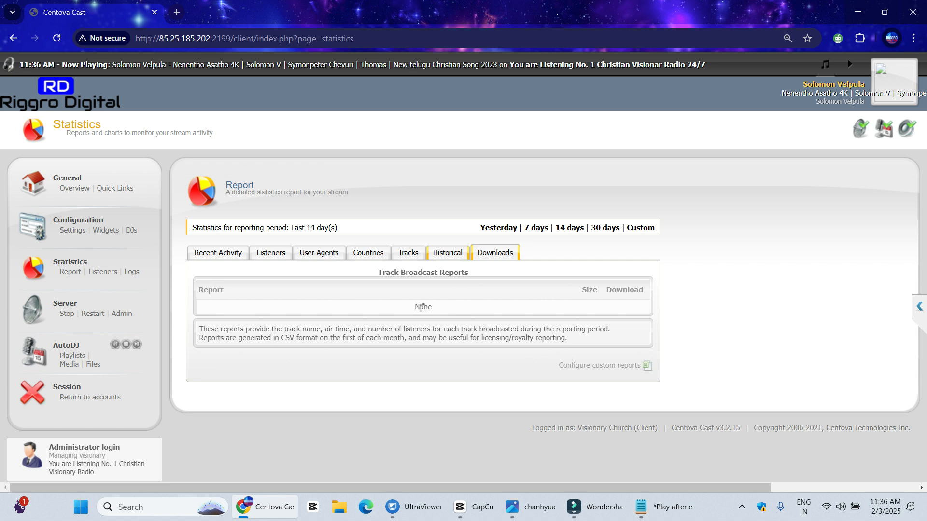
pyautogui.scroll(-5, 423, 307)
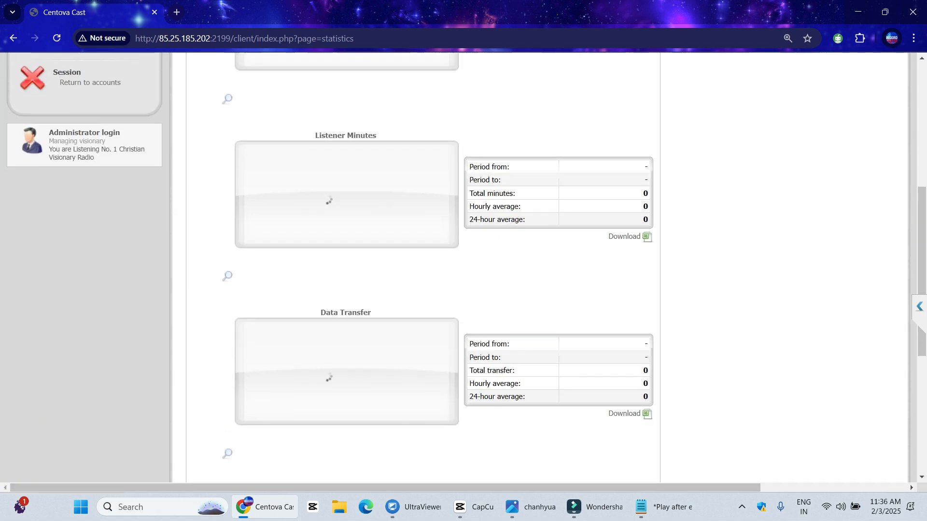
pyautogui.scroll(1, 467, 262)
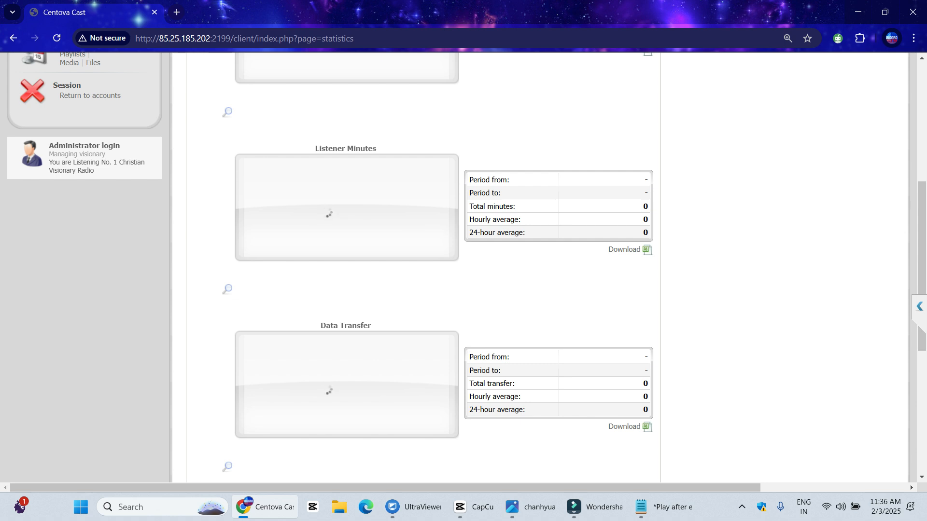
pyautogui.tripleClick(492, 206)
pyautogui.moveTo(470, 219); pyautogui.dragTo(521, 219)
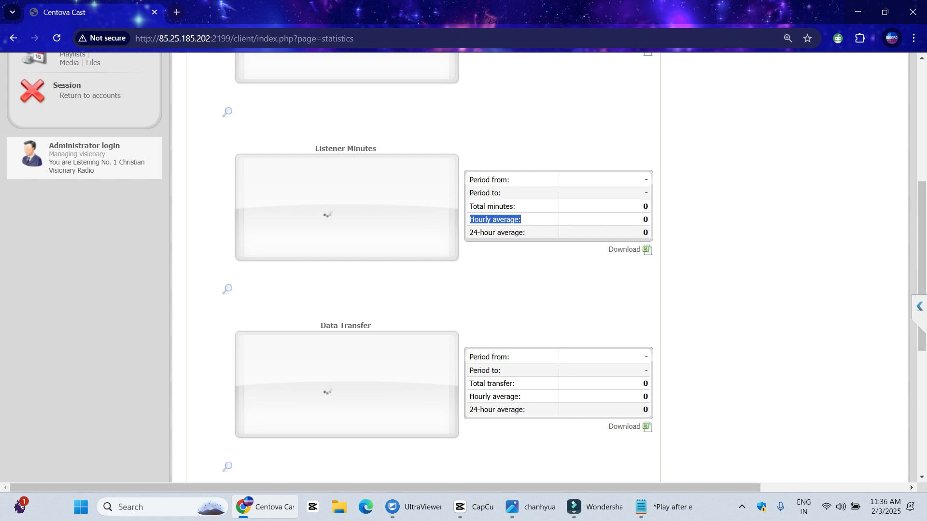
pyautogui.tripleClick(489, 232)
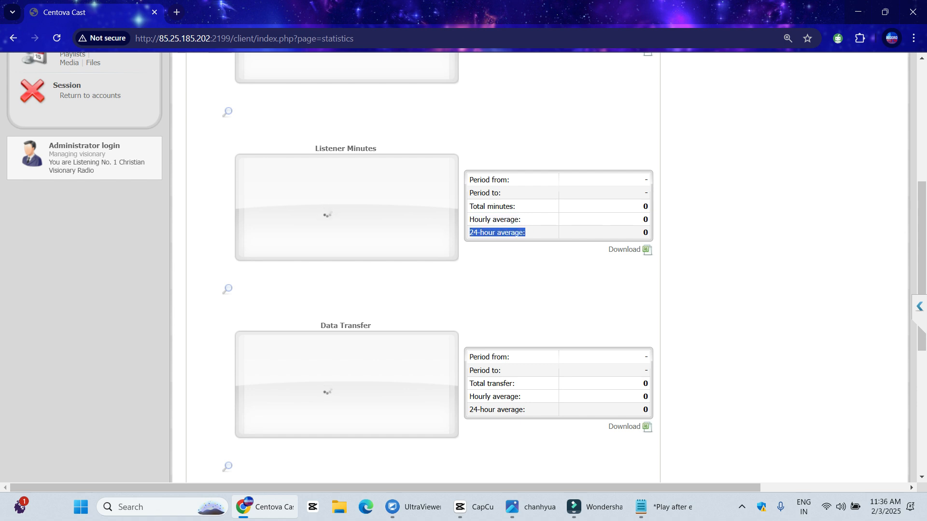
pyautogui.scroll(4, 483, 265)
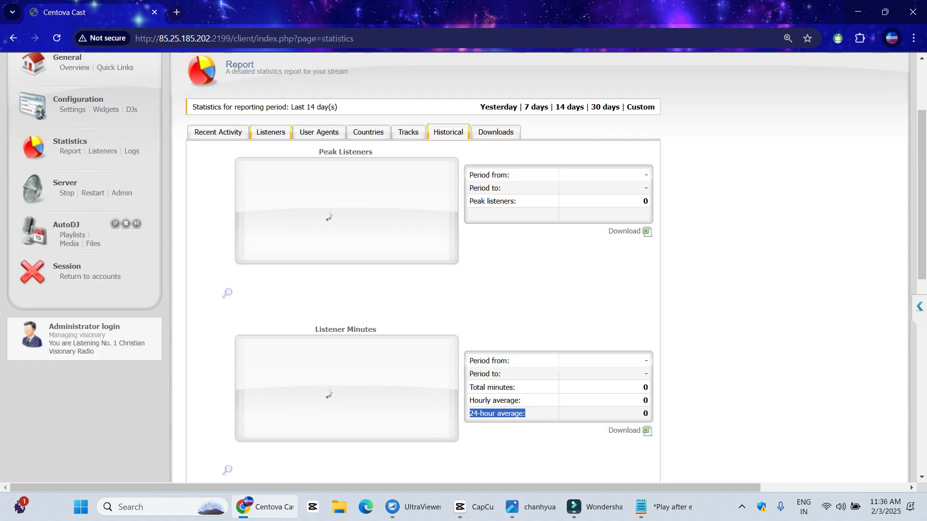
# Switch through the Listeners, User Agents and Countries report tabs
pyautogui.click(271, 132)
pyautogui.click(319, 132)
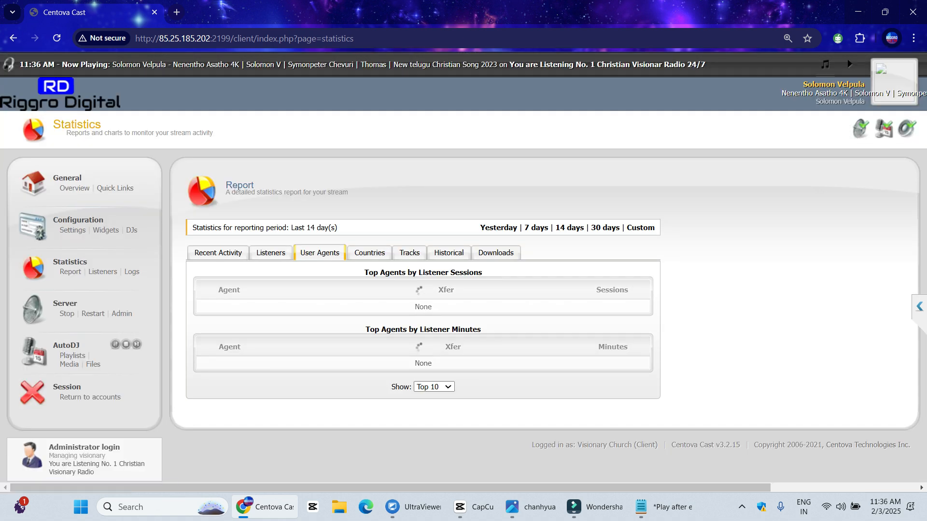
pyautogui.click(369, 253)
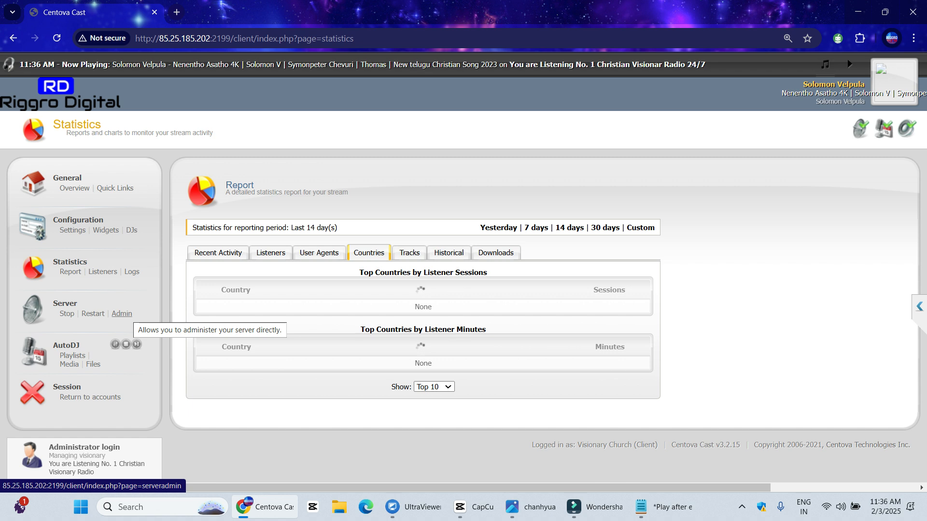
# Try Server > Admin, close the stalled tab and dismiss the Gateway Time-out alert
pyautogui.click(122, 313)
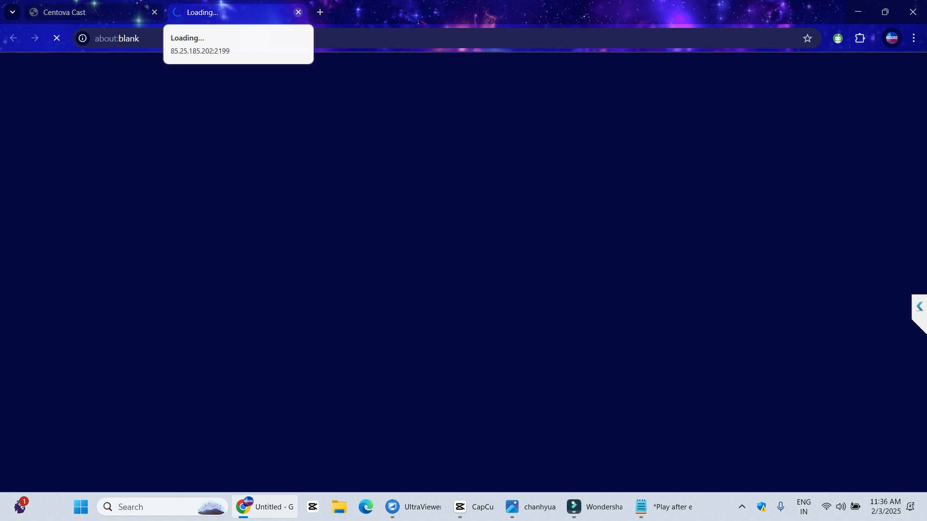
pyautogui.click(299, 12)
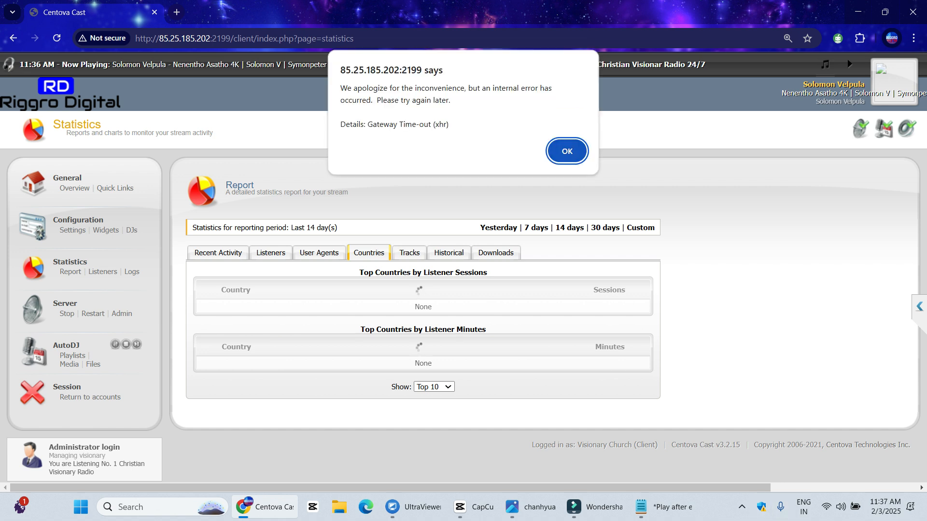
pyautogui.click(567, 151)
# Pause the screen recorder from its system tray menu
pyautogui.click(742, 507)
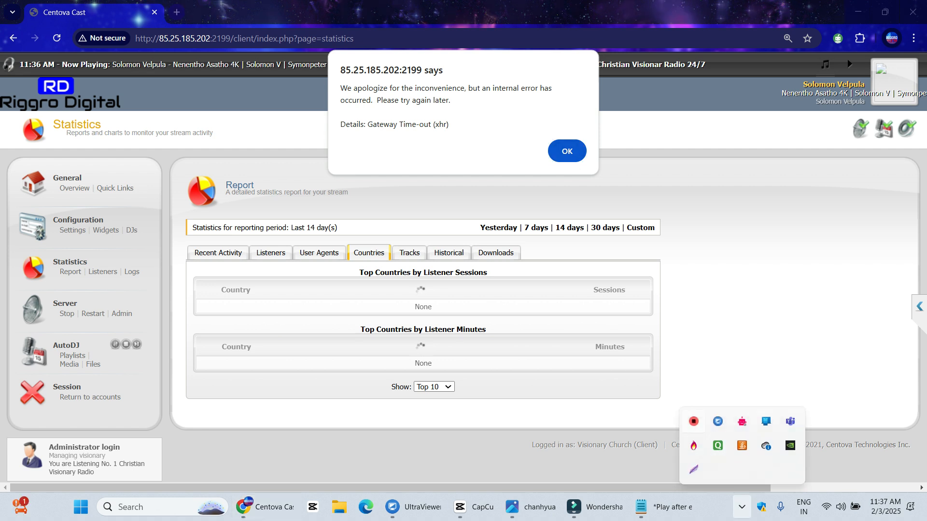
pyautogui.rightClick(693, 421)
pyautogui.click(729, 461)
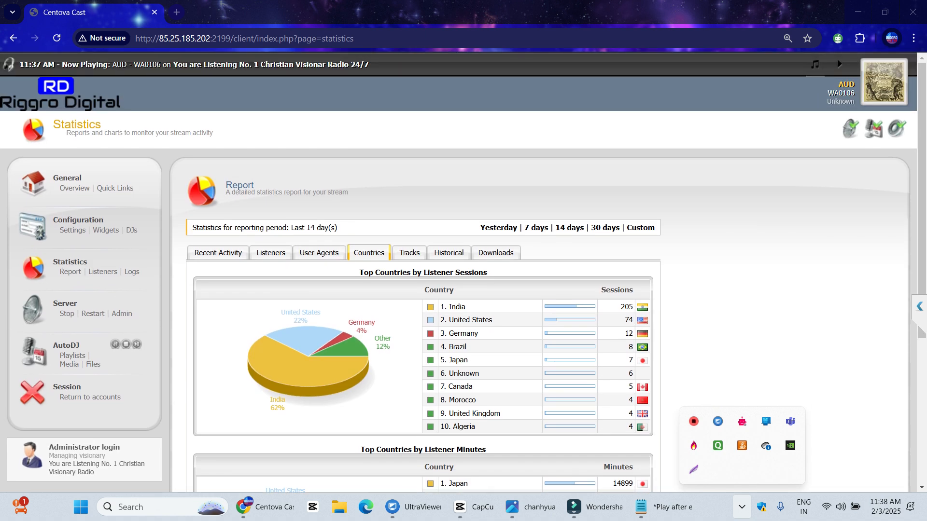
pyautogui.click(742, 338)
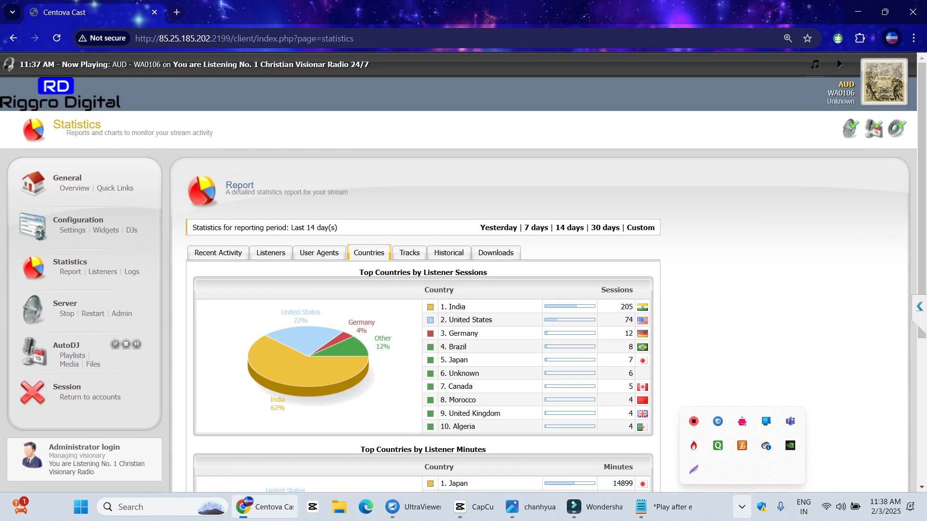
pyautogui.scroll(-2, 463, 272)
pyautogui.scroll(-2, 464, 273)
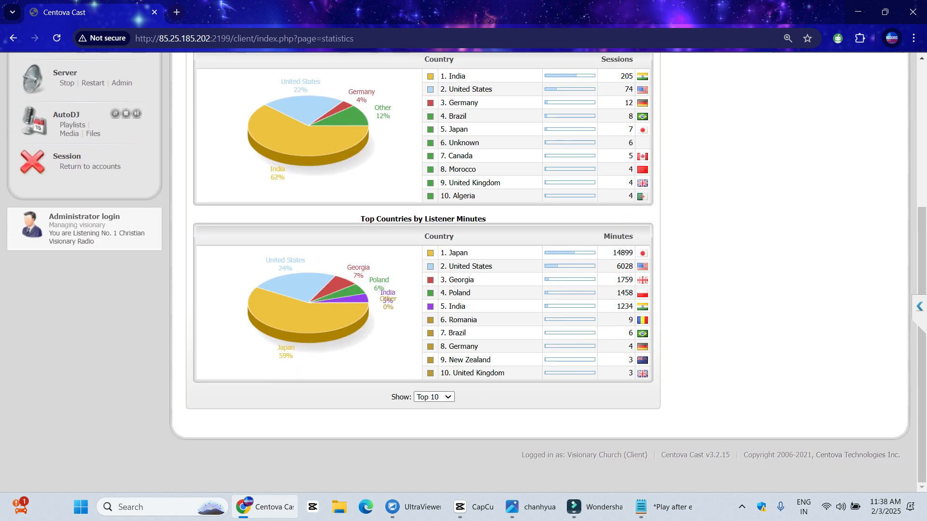
pyautogui.doubleClick(623, 253)
pyautogui.moveTo(365, 219); pyautogui.dragTo(486, 218)
pyautogui.scroll(4, 486, 218)
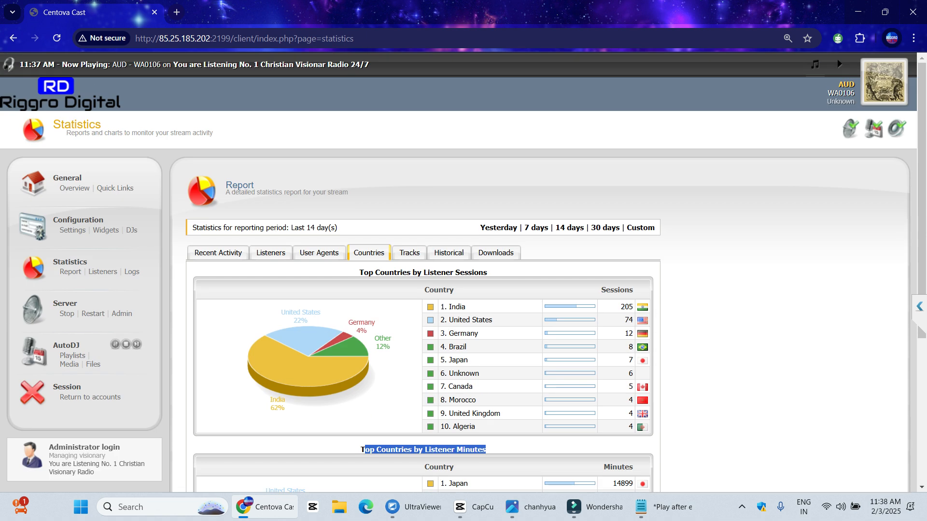
pyautogui.scroll(-2, 464, 270)
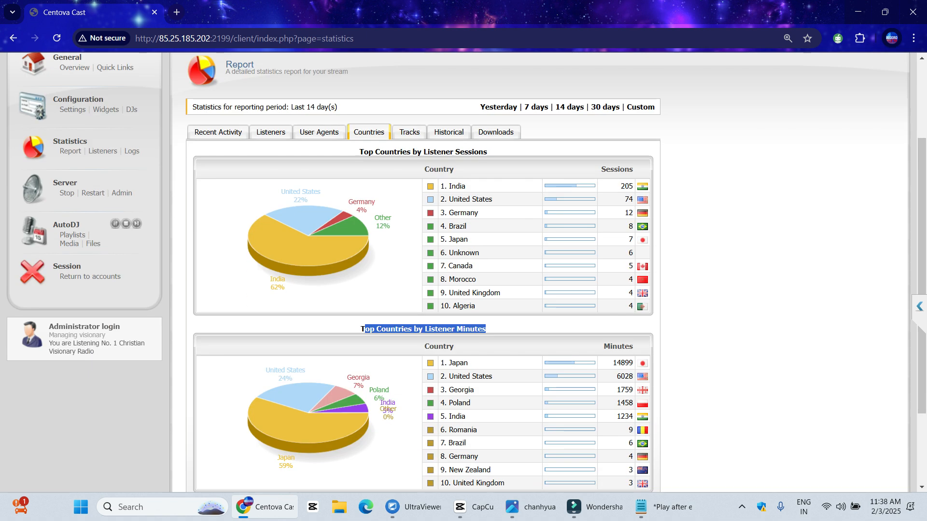
pyautogui.click(742, 507)
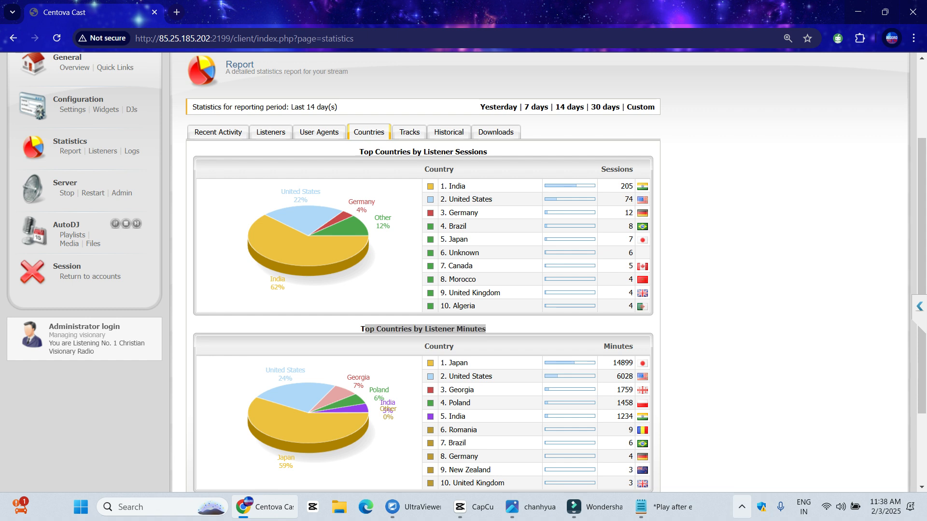
pyautogui.click(753, 299)
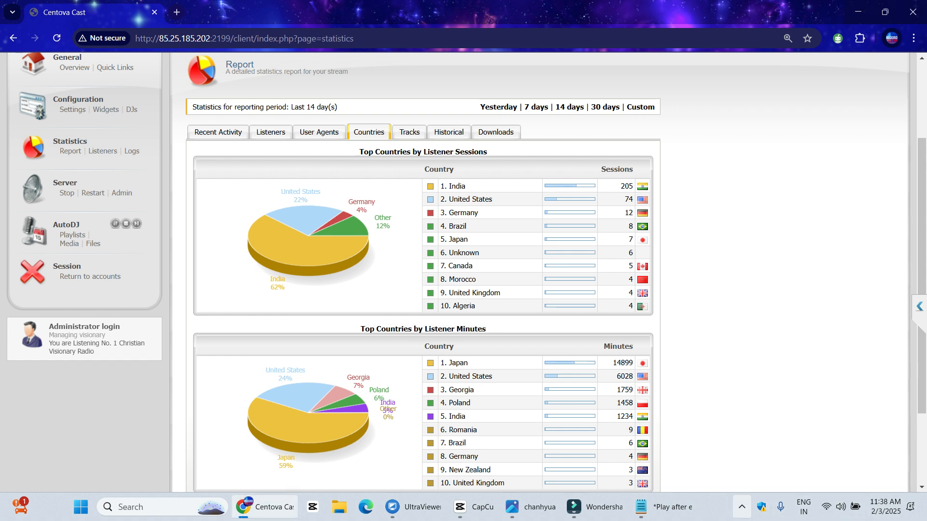
pyautogui.click(742, 507)
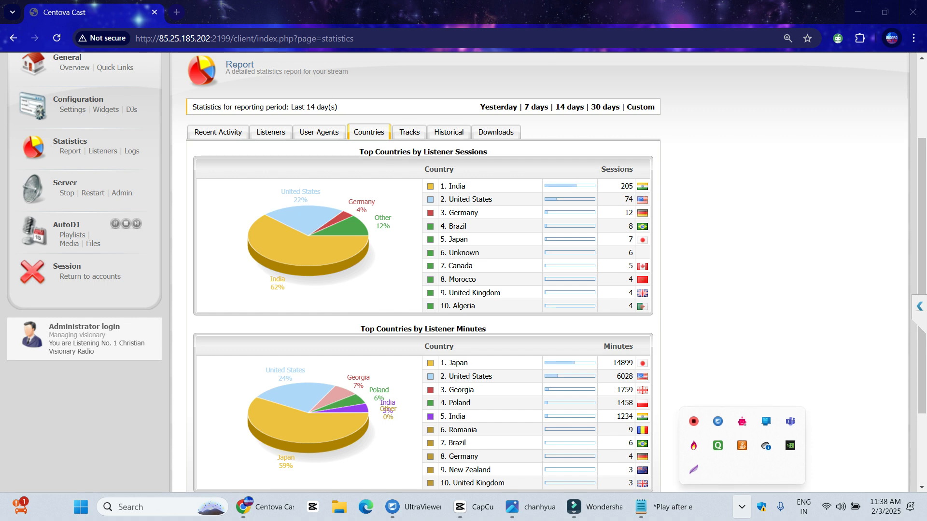
pyautogui.press('super+shift+s')
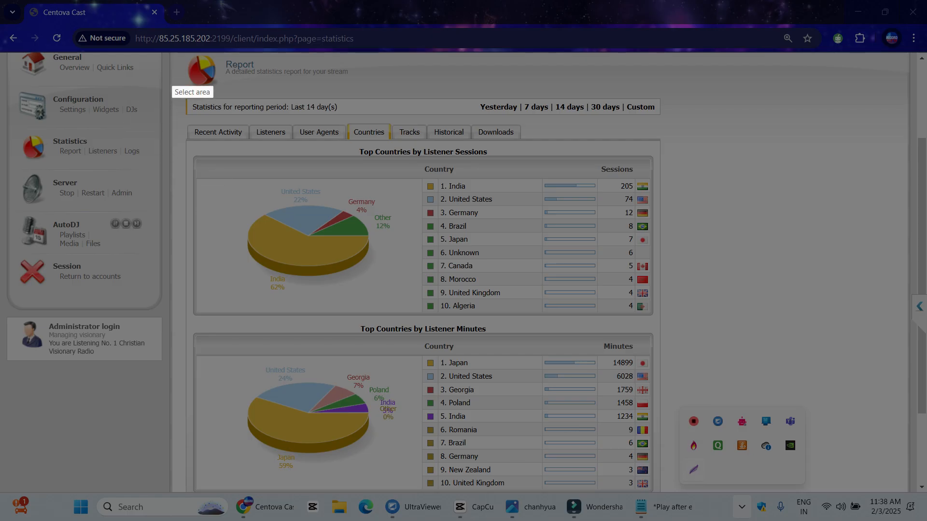
pyautogui.moveTo(172, 56); pyautogui.dragTo(683, 507)
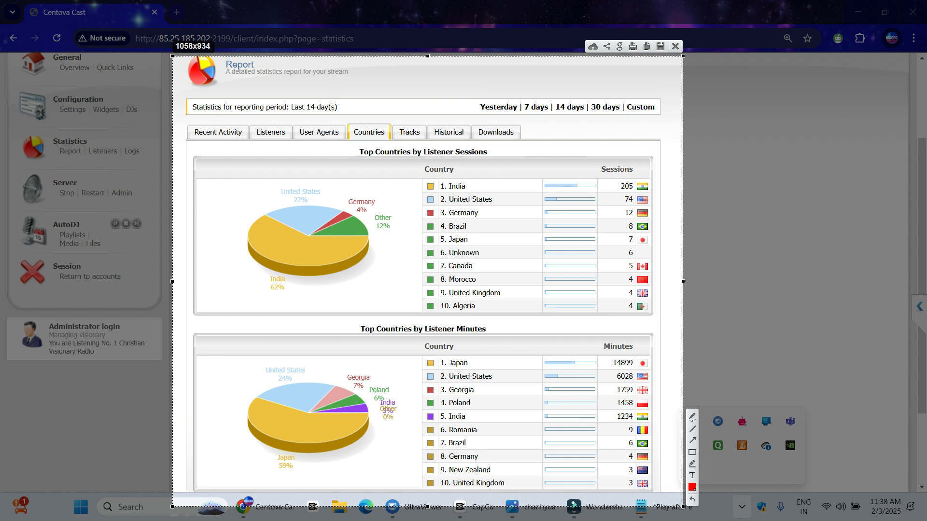
pyautogui.moveTo(172, 281); pyautogui.dragTo(43, 281)
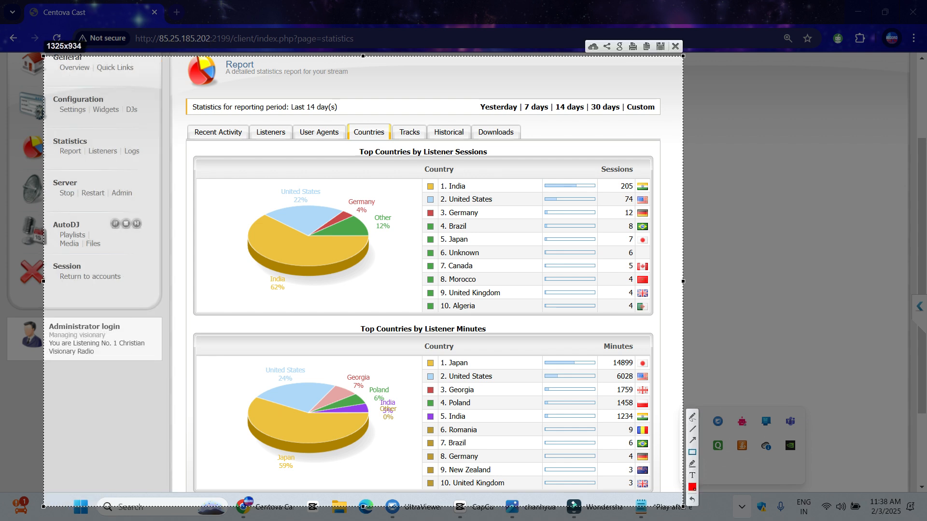
pyautogui.moveTo(169, 98); pyautogui.dragTo(77, 139)
pyautogui.moveTo(419, 83); pyautogui.dragTo(261, 67)
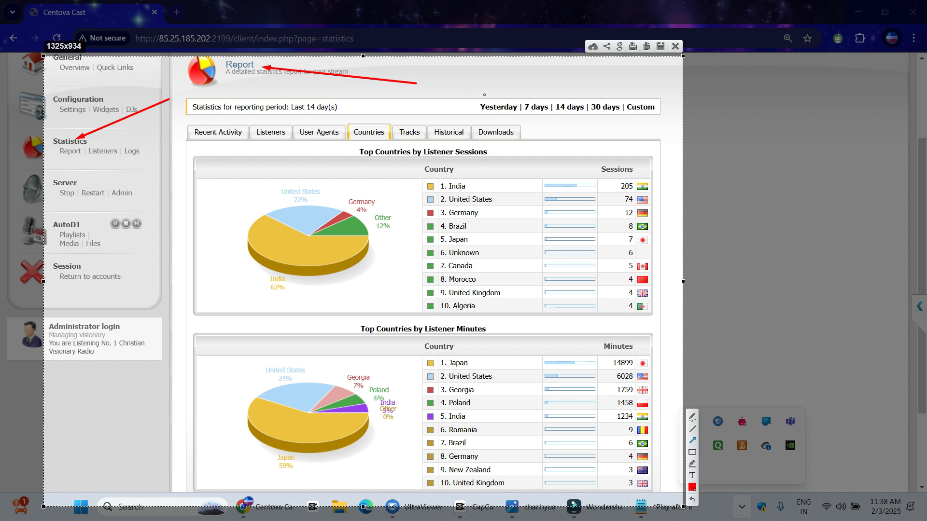
pyautogui.moveTo(481, 67)
pyautogui.mouseDown()
pyautogui.moveTo(346, 107)
pyautogui.moveTo(566, 100)
pyautogui.mouseUp()
pyautogui.moveTo(603, 81)
pyautogui.mouseDown()
pyautogui.moveTo(613, 106)
pyautogui.moveTo(642, 97)
pyautogui.mouseUp()
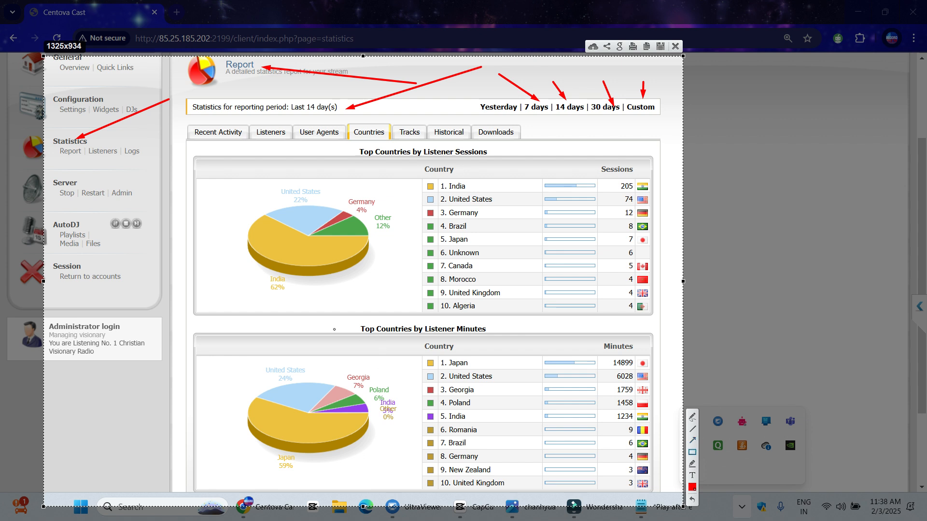
pyautogui.moveTo(214, 324)
pyautogui.mouseDown()
pyautogui.moveTo(473, 352)
pyautogui.moveTo(643, 519)
pyautogui.moveTo(668, 498)
pyautogui.mouseUp()
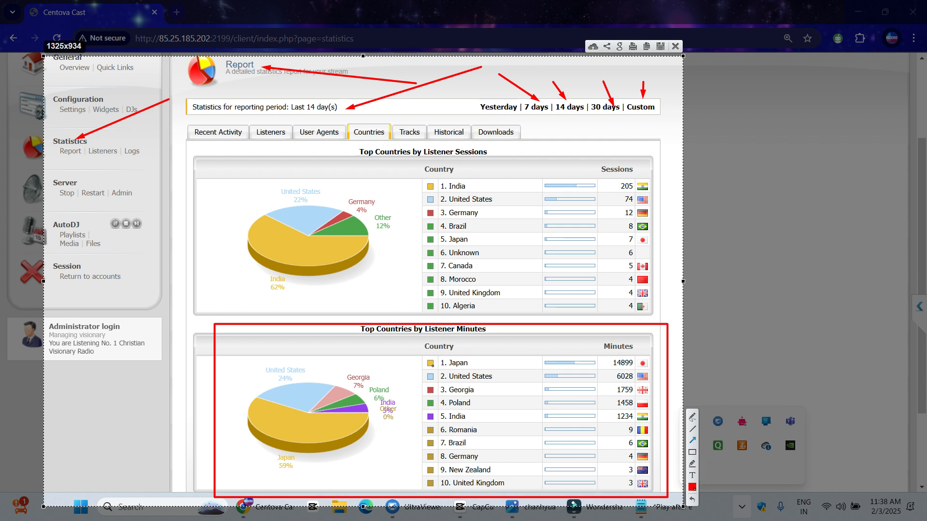
pyautogui.moveTo(223, 472); pyautogui.dragTo(277, 419)
pyautogui.moveTo(345, 481); pyautogui.dragTo(304, 475)
pyautogui.moveTo(409, 360)
pyautogui.mouseDown()
pyautogui.moveTo(379, 371)
pyautogui.moveTo(414, 405)
pyautogui.moveTo(405, 405)
pyautogui.mouseUp()
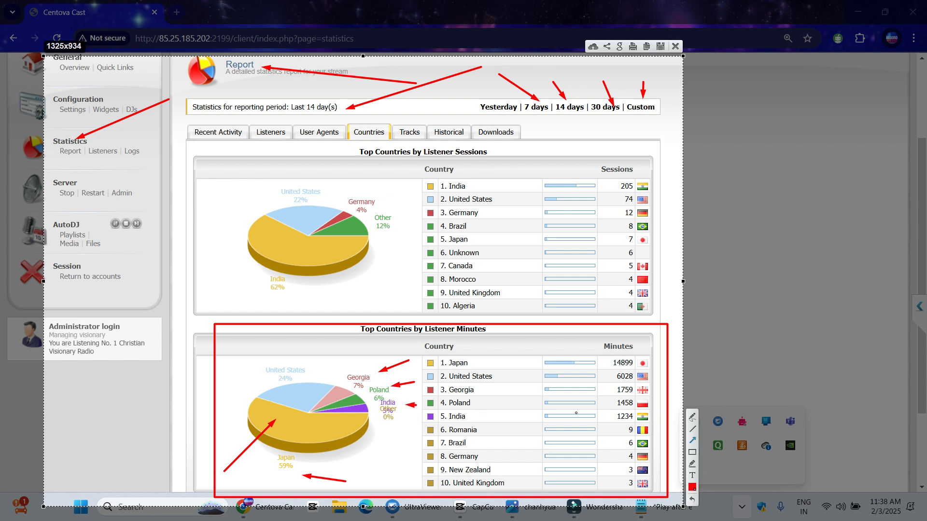
pyautogui.moveTo(677, 361); pyautogui.dragTo(653, 414)
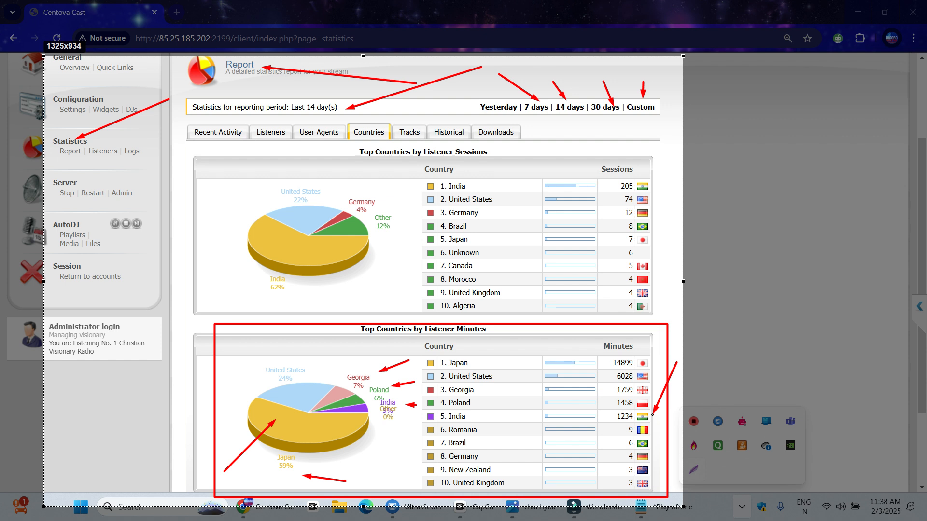
pyautogui.moveTo(652, 414)
pyautogui.mouseDown()
pyautogui.moveTo(637, 347)
pyautogui.moveTo(447, 365)
pyautogui.moveTo(456, 348)
pyautogui.moveTo(637, 347)
pyautogui.mouseUp()
pyautogui.moveTo(673, 299); pyautogui.dragTo(637, 354)
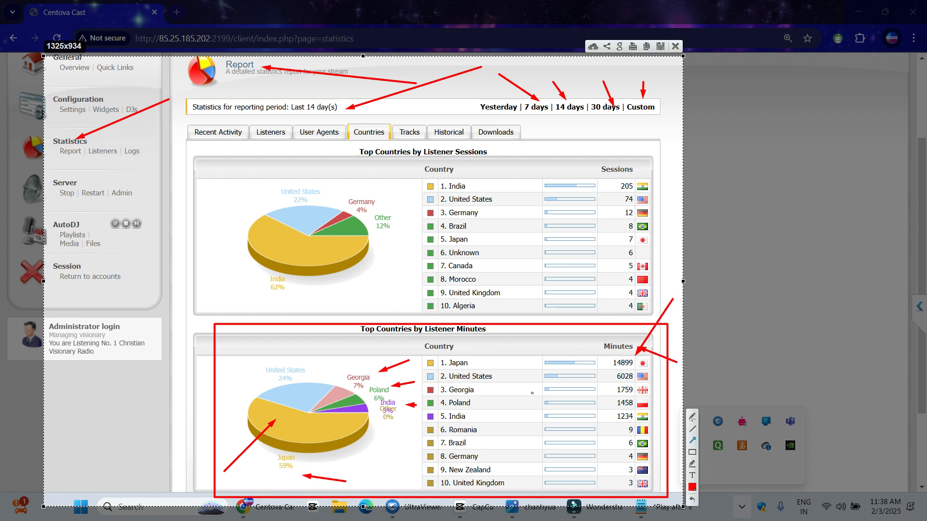
pyautogui.moveTo(500, 383); pyautogui.dragTo(534, 377)
pyautogui.moveTo(483, 414); pyautogui.dragTo(524, 391)
pyautogui.moveTo(491, 447); pyautogui.dragTo(526, 405)
pyautogui.moveTo(513, 467); pyautogui.dragTo(533, 423)
pyautogui.moveTo(603, 461); pyautogui.dragTo(618, 429)
pyautogui.moveTo(610, 485); pyautogui.dragTo(625, 448)
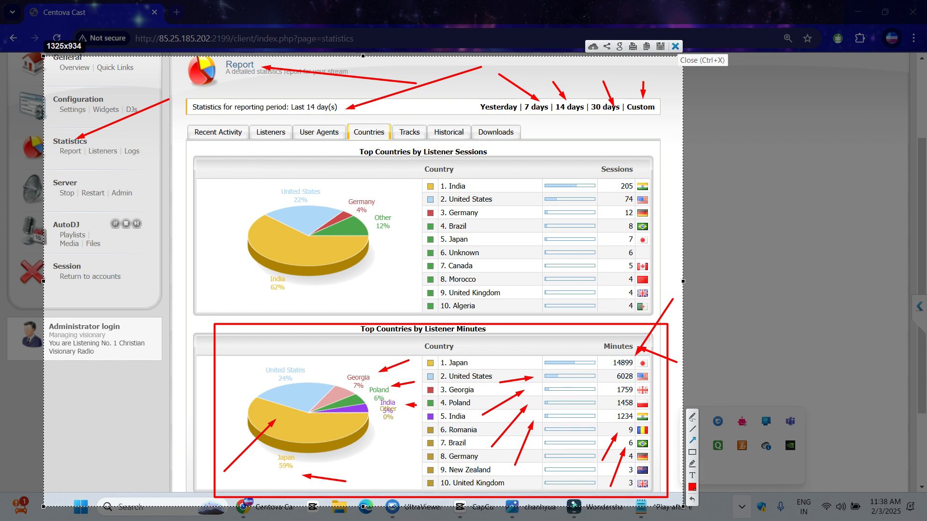
pyautogui.click(676, 47)
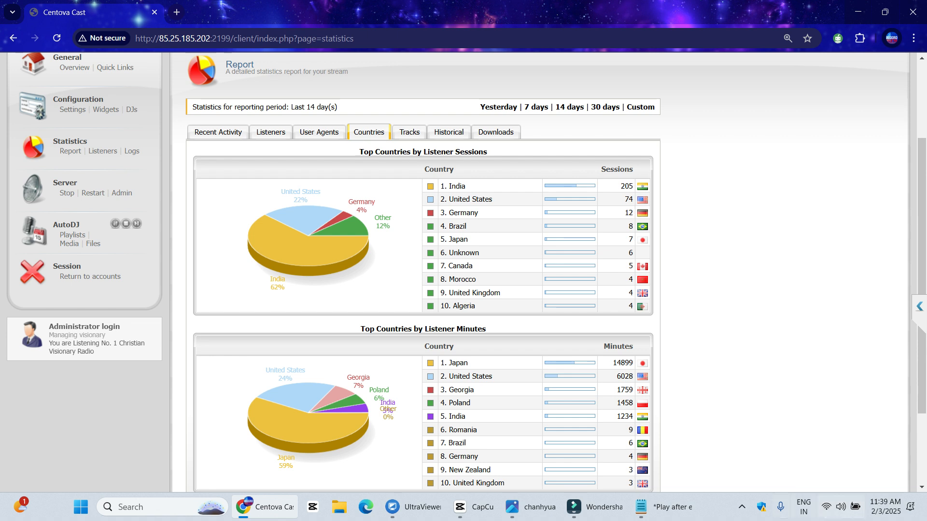
# Switch to the Historical tab and scroll down its listener charts
pyautogui.click(742, 507)
pyautogui.scroll(-4, 463, 270)
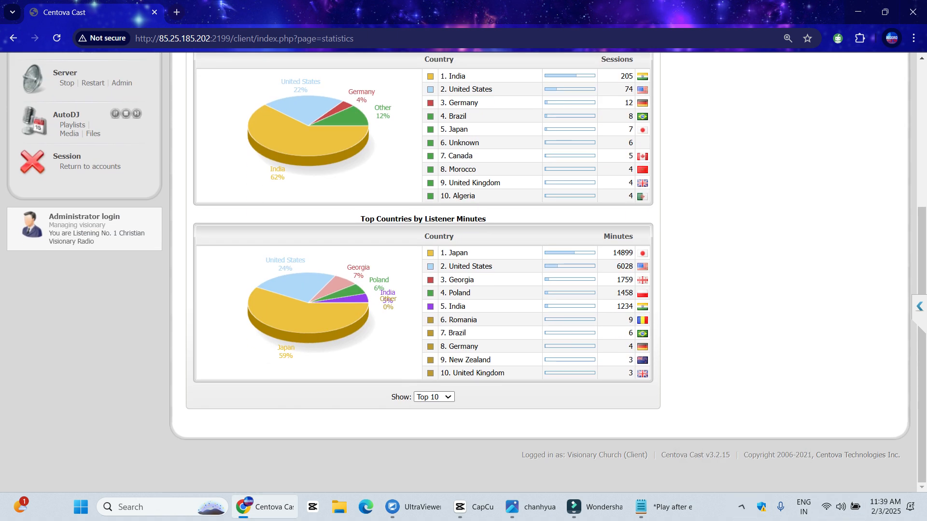
pyautogui.scroll(10, 464, 270)
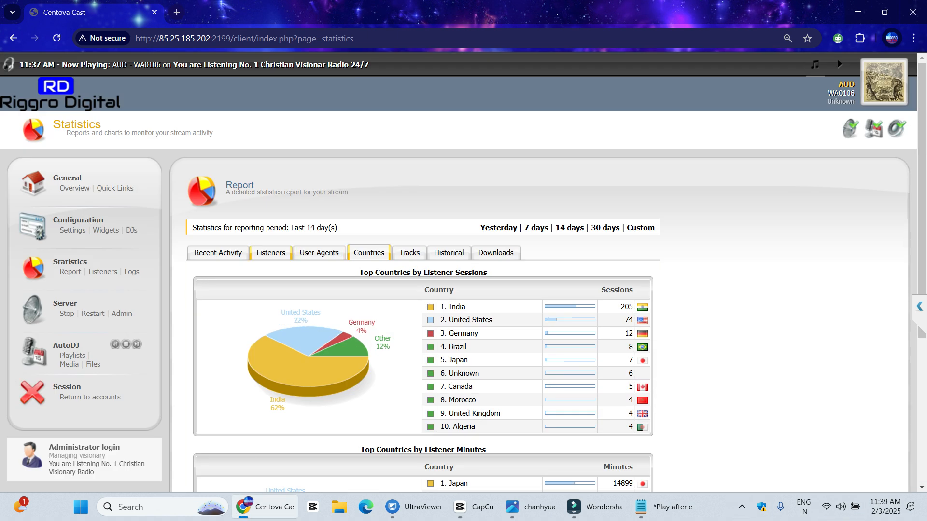
pyautogui.click(448, 252)
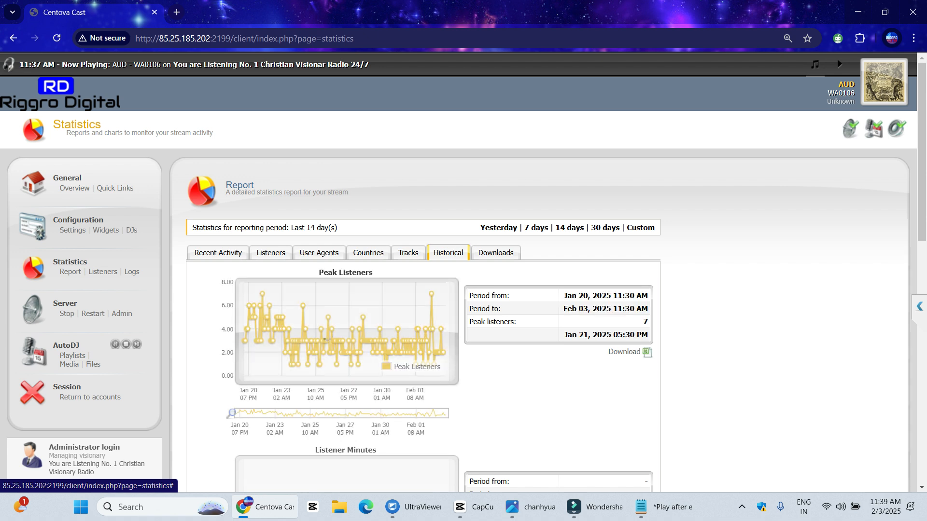
pyautogui.scroll(-2, 449, 253)
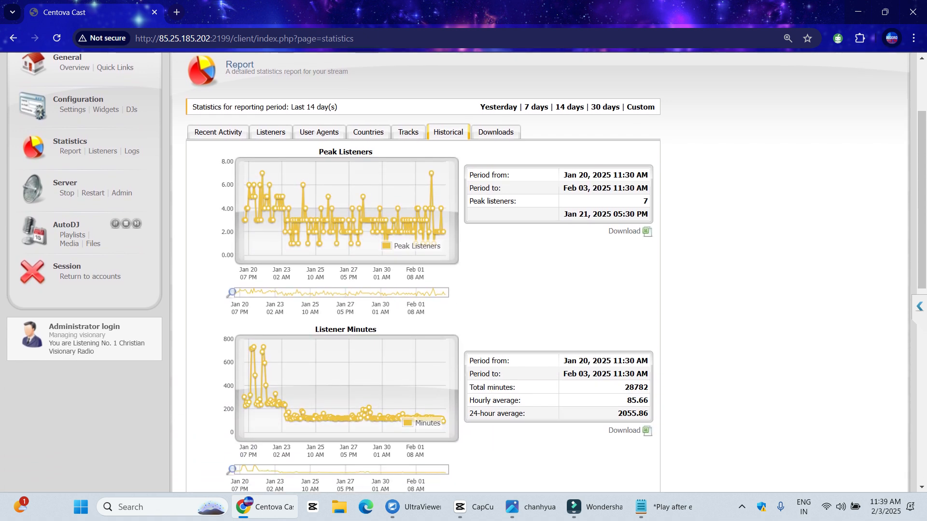
# Capture the charts area with arrows at the peak, Peak Listeners title, period table and value 7
pyautogui.click(741, 507)
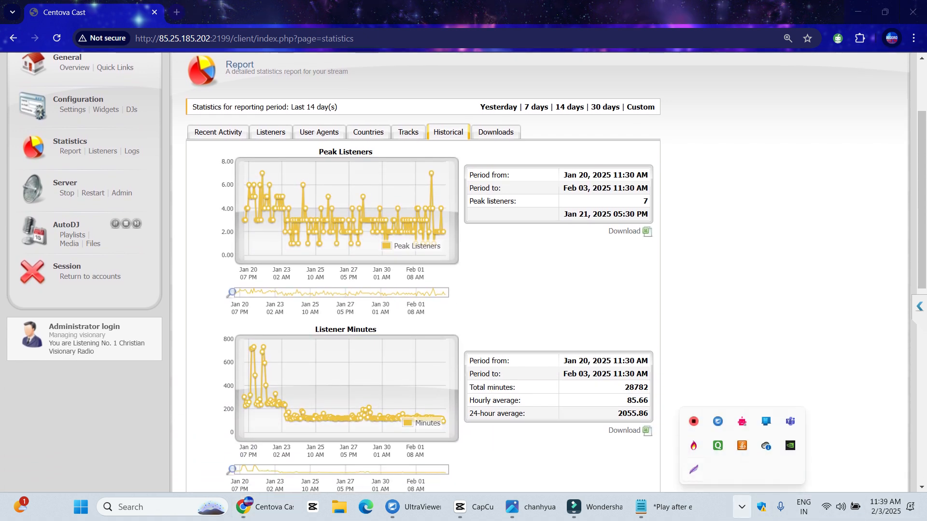
pyautogui.press('Print')
pyautogui.moveTo(182, 84); pyautogui.dragTo(671, 496)
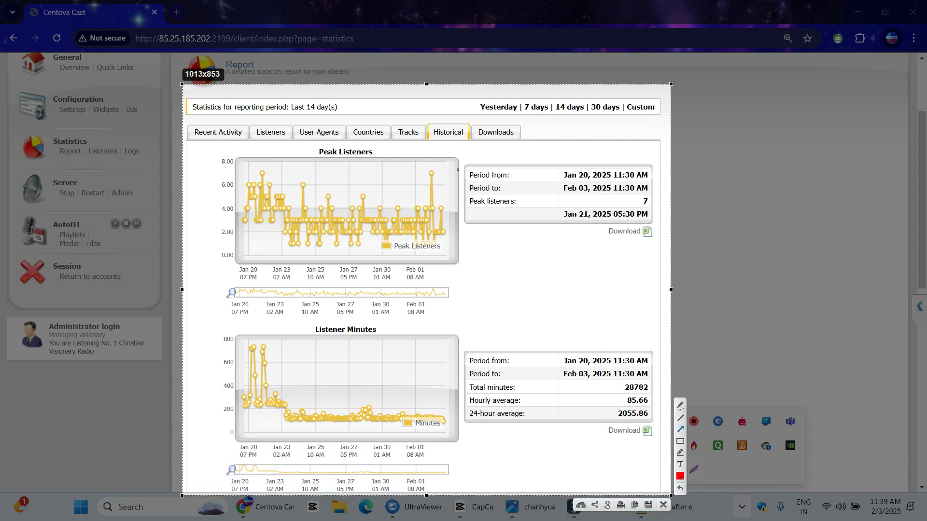
pyautogui.moveTo(504, 139); pyautogui.dragTo(436, 170)
pyautogui.moveTo(285, 142); pyautogui.dragTo(303, 172)
pyautogui.moveTo(443, 151); pyautogui.dragTo(379, 154)
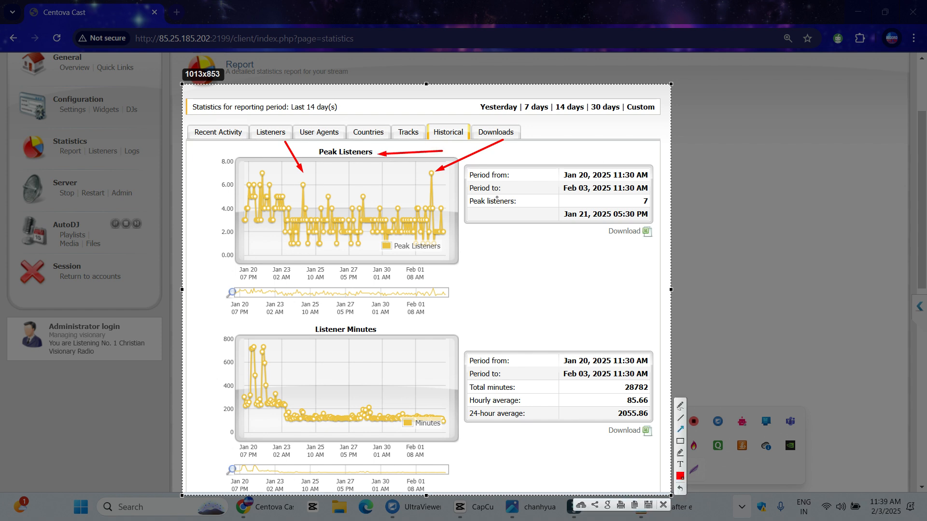
pyautogui.moveTo(562, 146); pyautogui.dragTo(611, 168)
pyautogui.moveTo(567, 335); pyautogui.dragTo(611, 196)
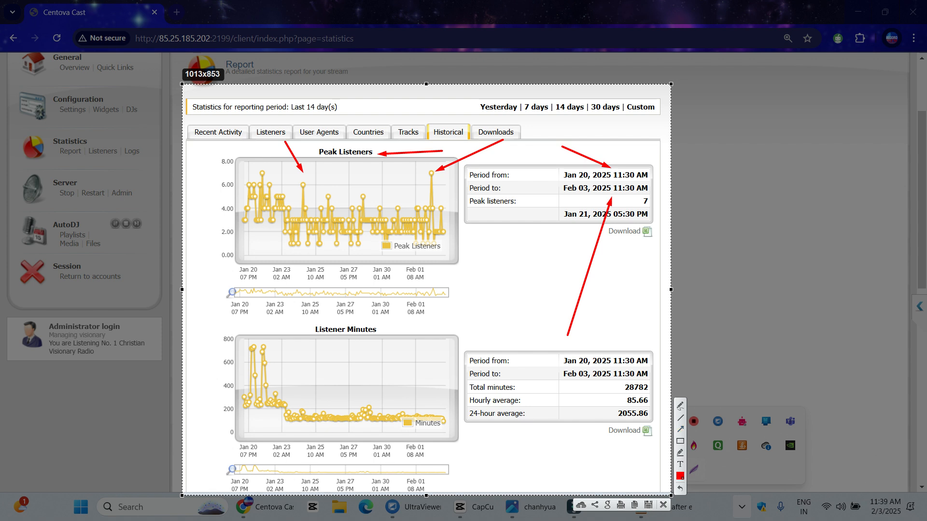
pyautogui.hotkey('ctrl', 'c')
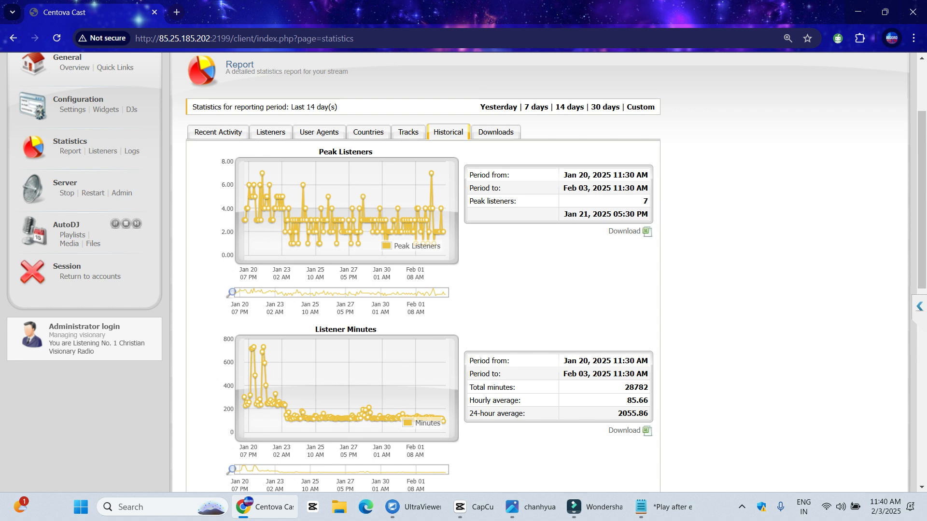
# Highlight the Period from and Period to dates in the Historical report
pyautogui.click(742, 507)
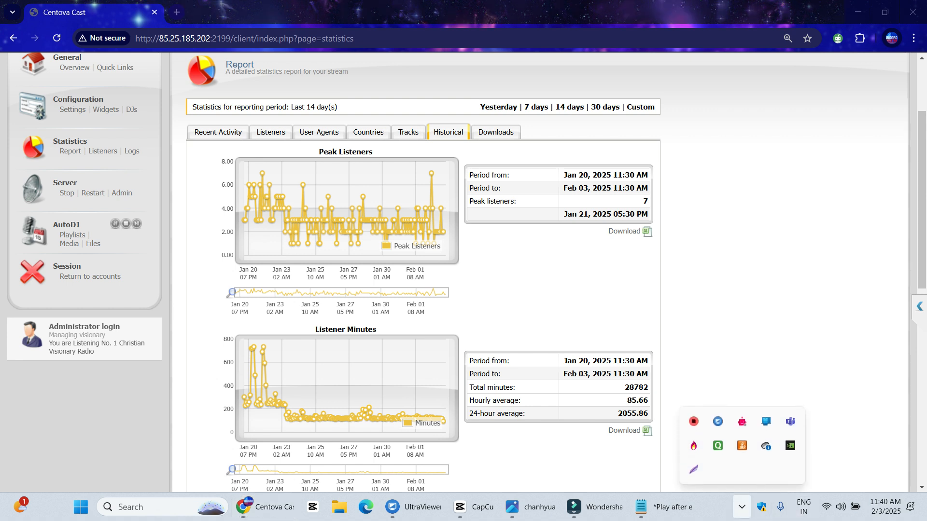
pyautogui.press('Escape')
pyautogui.moveTo(885, 506)
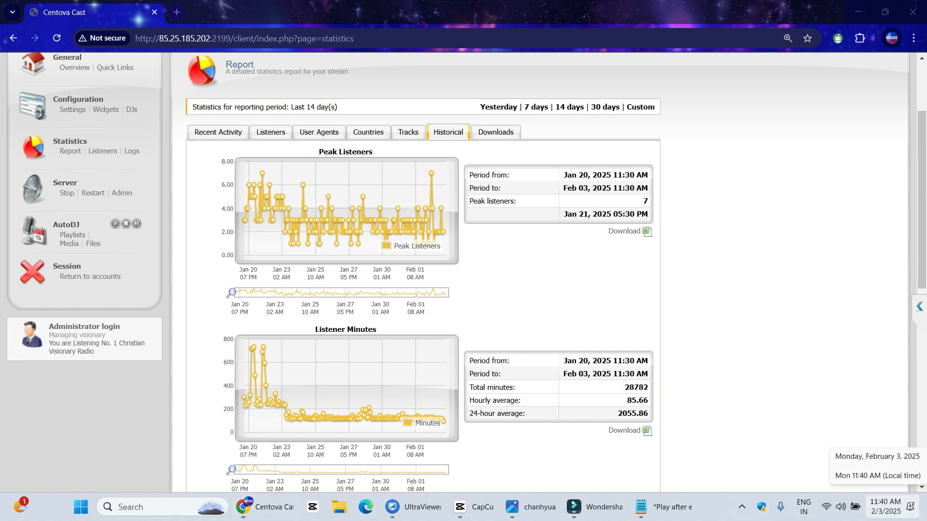
pyautogui.moveTo(485, 174); pyautogui.dragTo(625, 188)
pyautogui.click(597, 175)
pyautogui.click(626, 188)
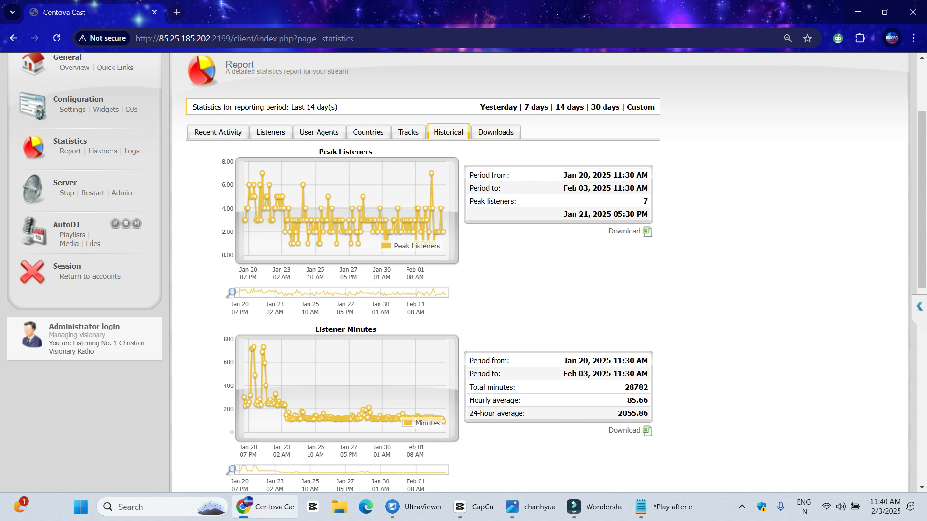
pyautogui.moveTo(563, 187); pyautogui.dragTo(602, 188)
pyautogui.click(602, 188)
# Adjust the screen recording from the recorder's tray menu
pyautogui.click(742, 507)
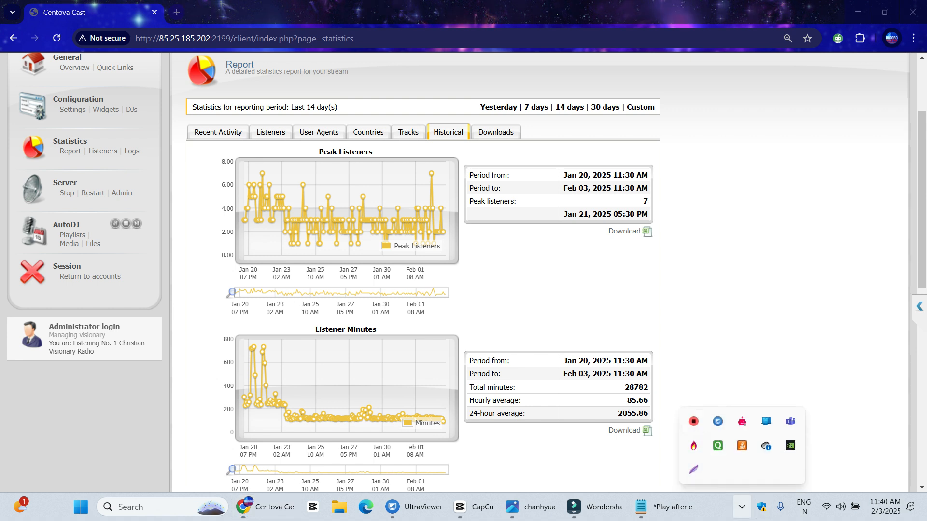
pyautogui.rightClick(696, 422)
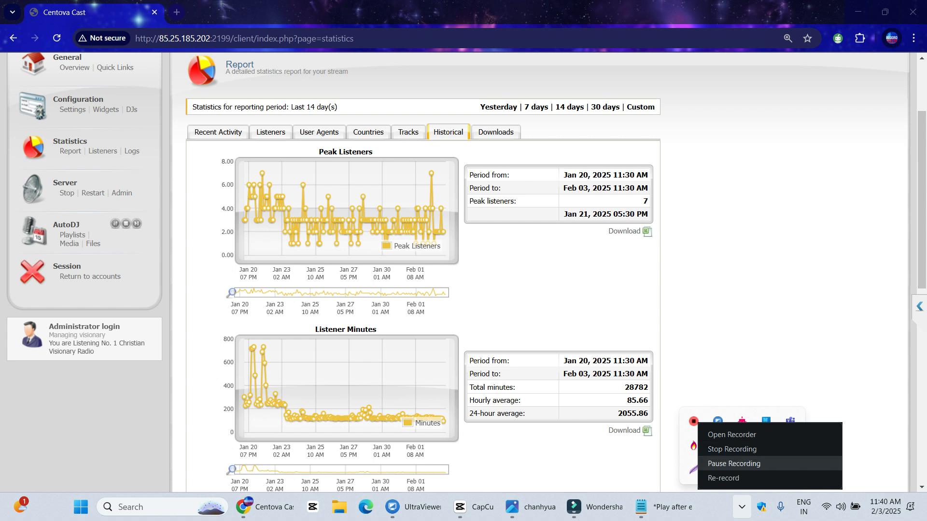
pyautogui.click(734, 463)
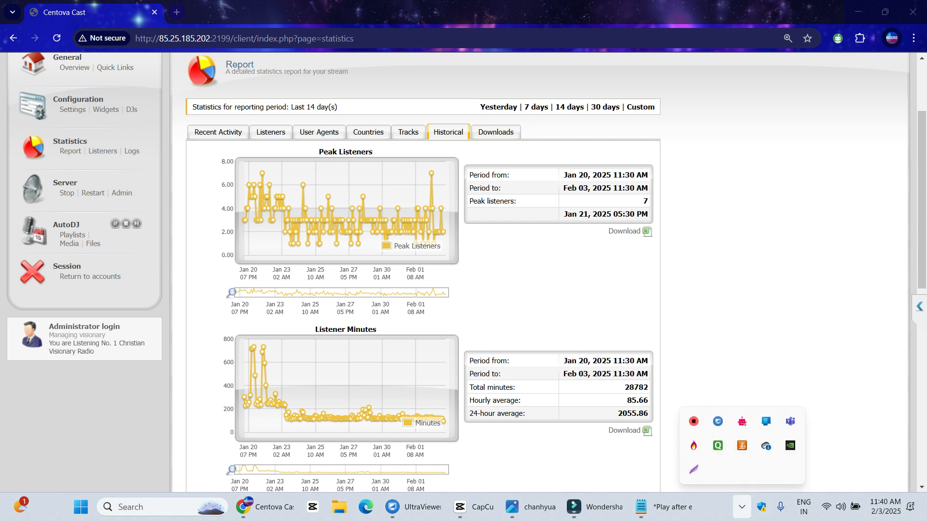
pyautogui.click(742, 507)
# Read chart point values, then scroll down to the Average Listeners Per Hour table
pyautogui.moveTo(431, 172)
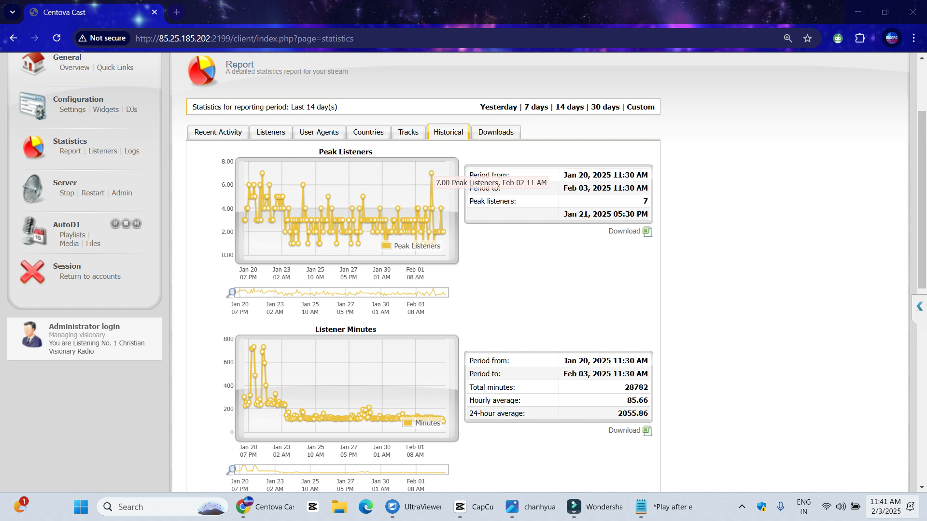
pyautogui.moveTo(885, 506)
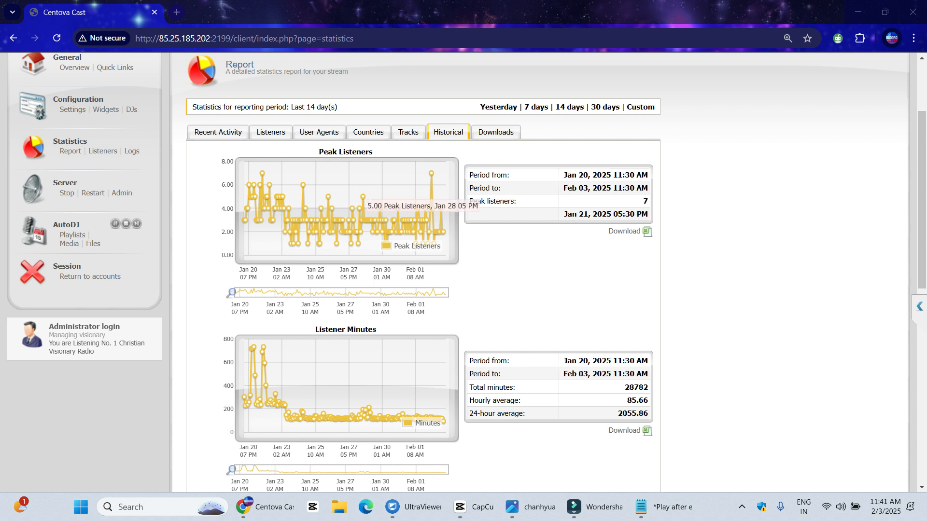
pyautogui.scroll(-3, 338, 270)
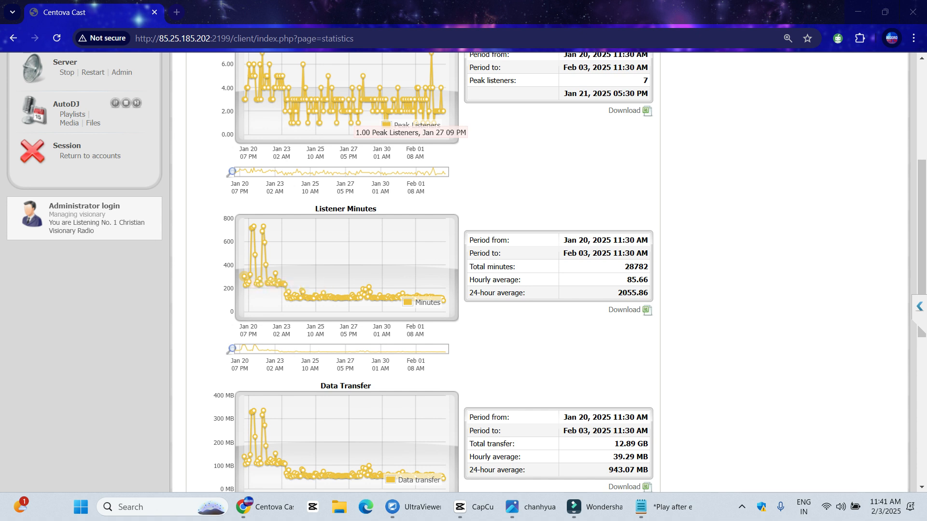
pyautogui.scroll(-1, 290, 280)
pyautogui.scroll(5, 248, 256)
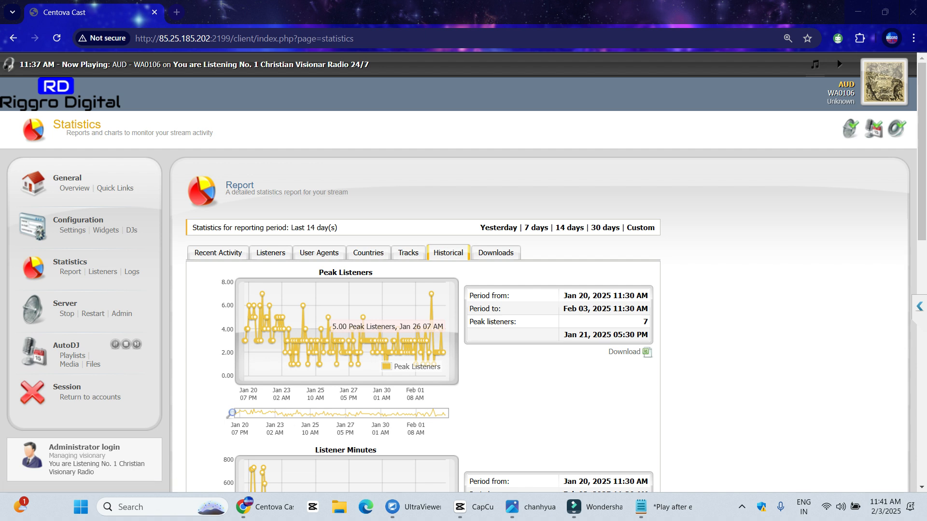
pyautogui.scroll(-3, 640, 227)
pyautogui.scroll(-3, 367, 357)
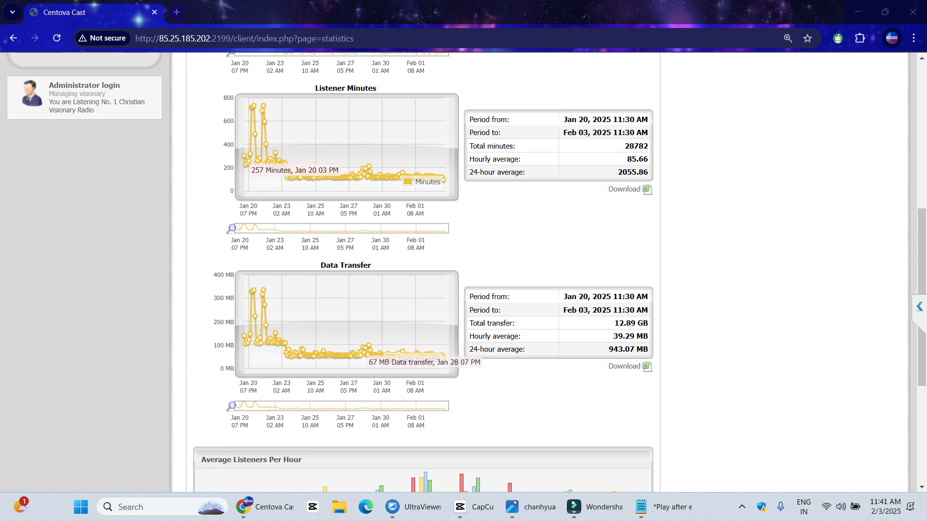
pyautogui.scroll(-3, 366, 357)
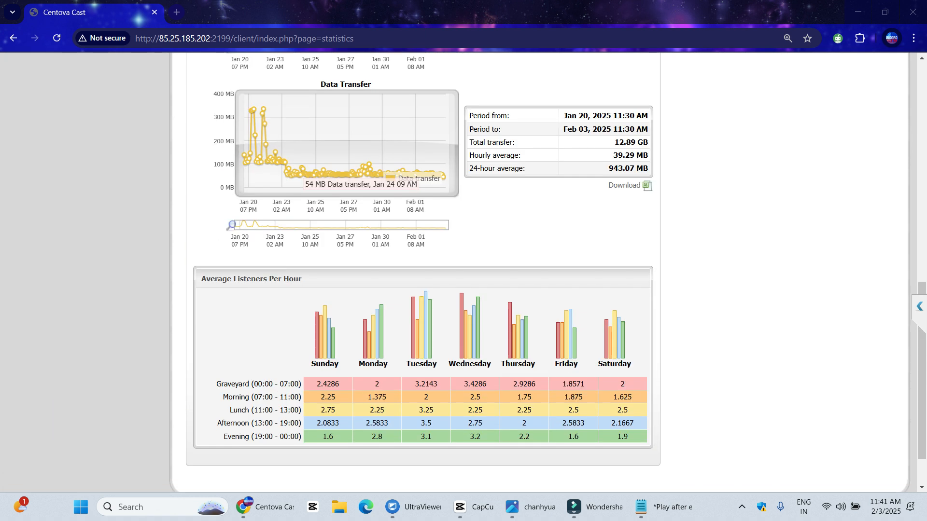
pyautogui.scroll(-2, 548, 288)
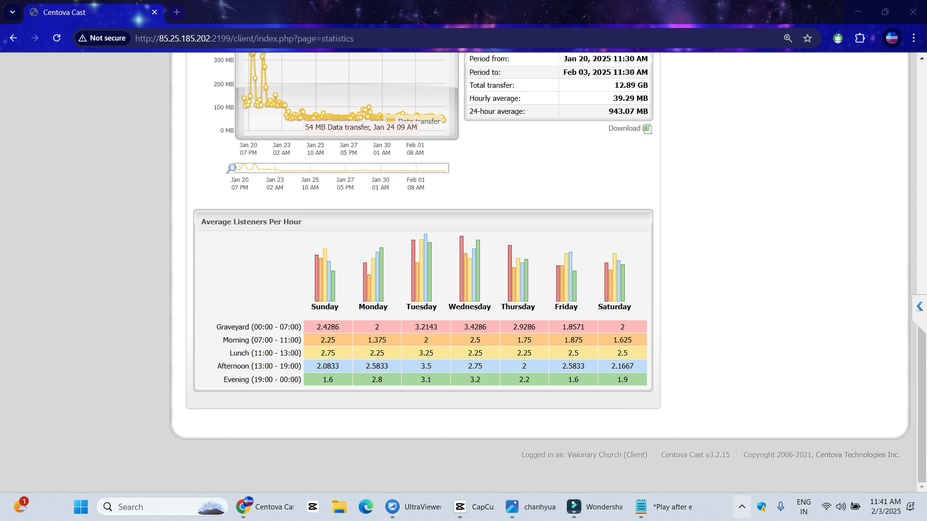
pyautogui.click(742, 506)
pyautogui.click(694, 469)
pyautogui.moveTo(175, 194)
pyautogui.mouseDown()
pyautogui.moveTo(651, 369)
pyautogui.moveTo(678, 412)
pyautogui.mouseUp()
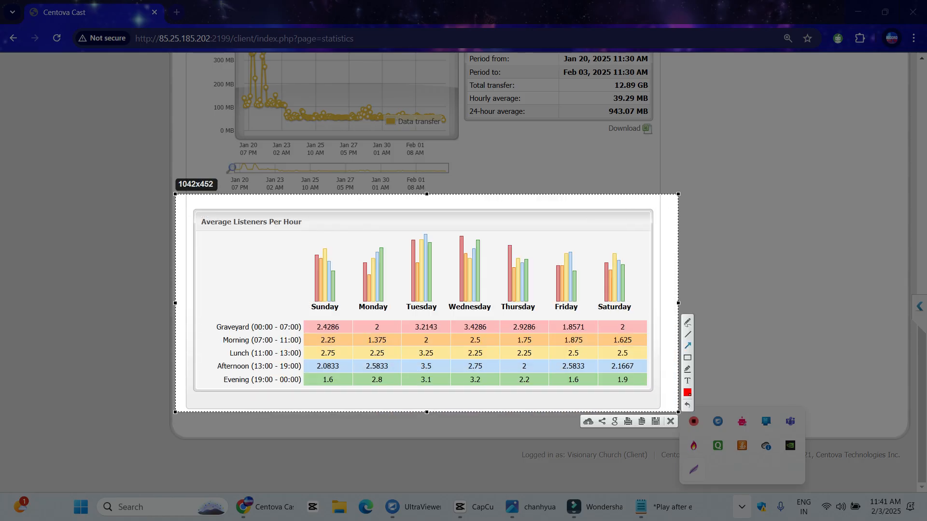
pyautogui.moveTo(195, 290)
pyautogui.mouseDown()
pyautogui.moveTo(257, 321)
pyautogui.moveTo(309, 323)
pyautogui.moveTo(357, 303)
pyautogui.moveTo(261, 314)
pyautogui.moveTo(287, 314)
pyautogui.moveTo(312, 274)
pyautogui.moveTo(305, 307)
pyautogui.moveTo(282, 301)
pyautogui.moveTo(206, 322)
pyautogui.moveTo(215, 323)
pyautogui.mouseUp()
pyautogui.moveTo(648, 225)
pyautogui.mouseDown()
pyautogui.moveTo(628, 247)
pyautogui.moveTo(592, 231)
pyautogui.moveTo(579, 241)
pyautogui.moveTo(433, 240)
pyautogui.moveTo(427, 231)
pyautogui.mouseUp()
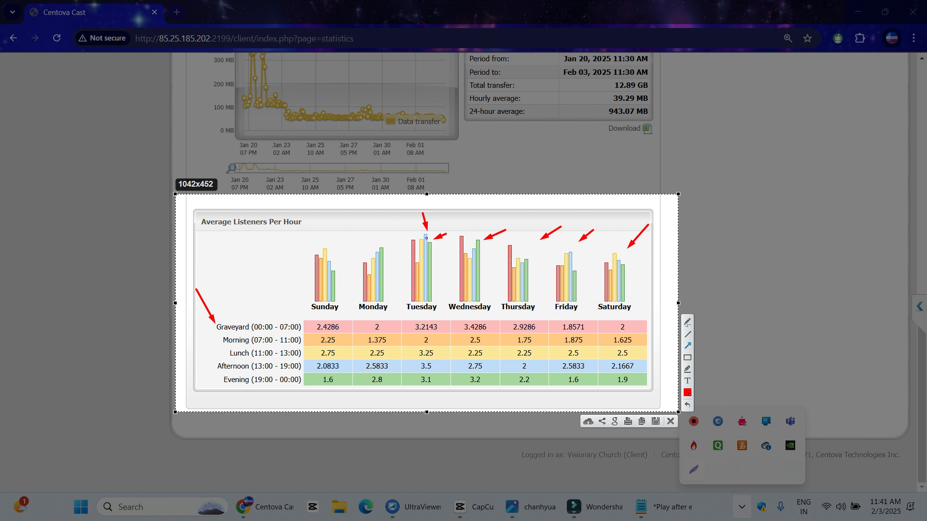
pyautogui.moveTo(425, 238); pyautogui.dragTo(403, 225)
pyautogui.press('Escape')
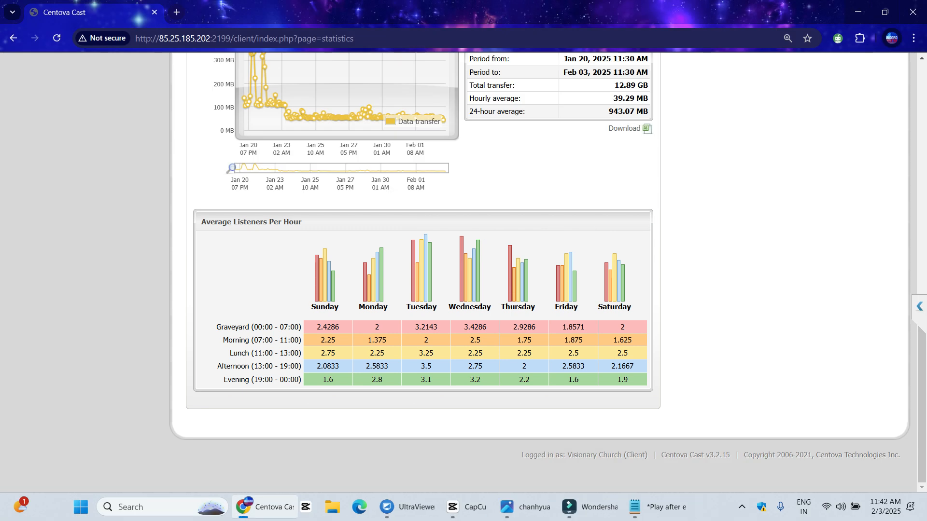
pyautogui.click(742, 507)
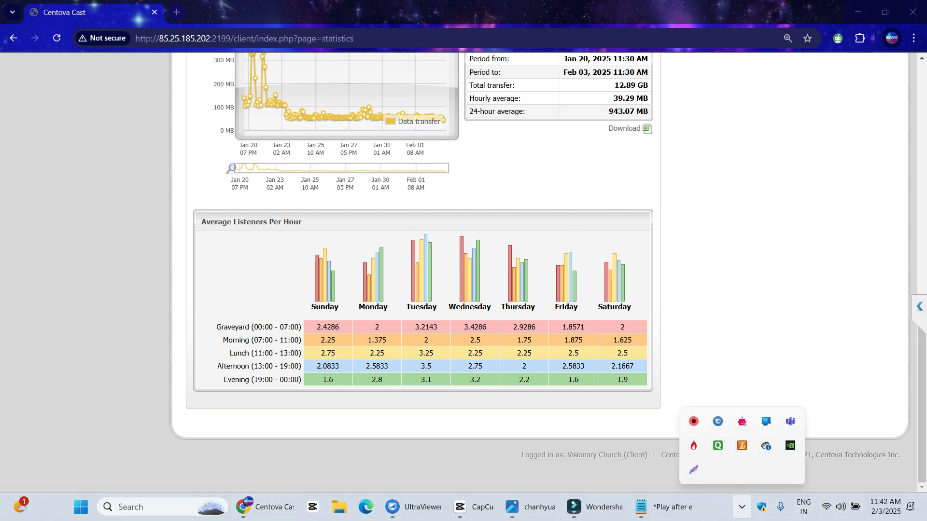
pyautogui.click(694, 469)
pyautogui.moveTo(174, 190)
pyautogui.mouseDown()
pyautogui.moveTo(641, 365)
pyautogui.moveTo(661, 421)
pyautogui.mouseUp()
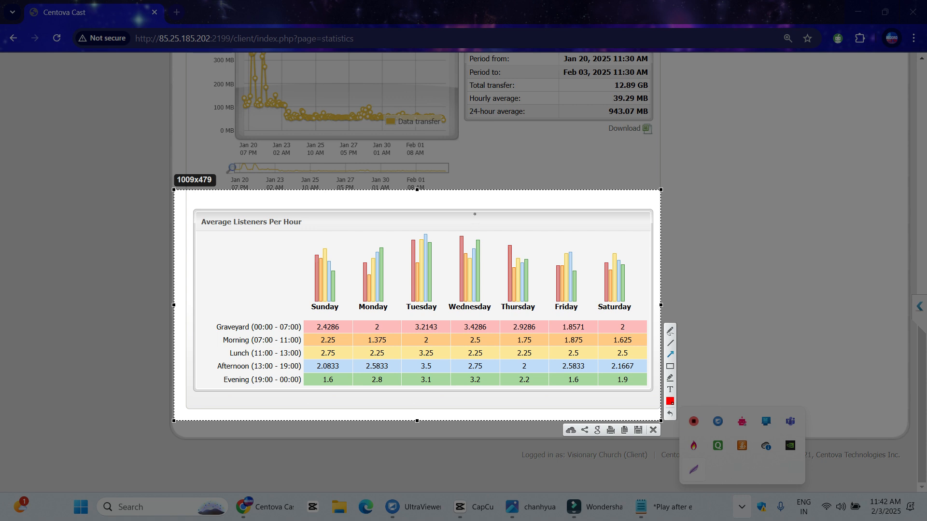
pyautogui.moveTo(476, 203); pyautogui.dragTo(429, 233)
pyautogui.moveTo(644, 404)
pyautogui.mouseDown()
pyautogui.moveTo(635, 365)
pyautogui.moveTo(592, 386)
pyautogui.moveTo(396, 379)
pyautogui.moveTo(394, 367)
pyautogui.mouseUp()
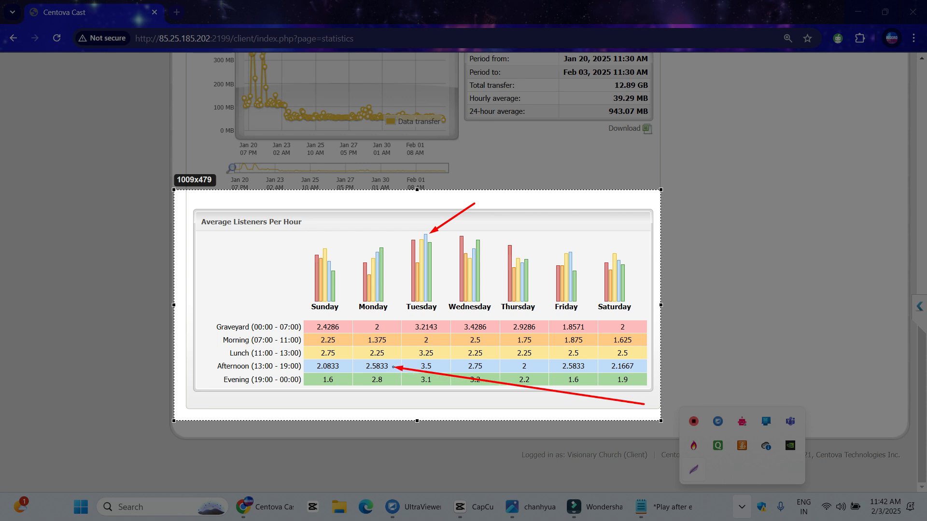
pyautogui.moveTo(393, 367); pyautogui.dragTo(394, 367)
pyautogui.moveTo(411, 293); pyautogui.dragTo(382, 327)
pyautogui.moveTo(429, 349)
pyautogui.mouseDown()
pyautogui.moveTo(389, 338)
pyautogui.moveTo(414, 361)
pyautogui.moveTo(390, 355)
pyautogui.mouseUp()
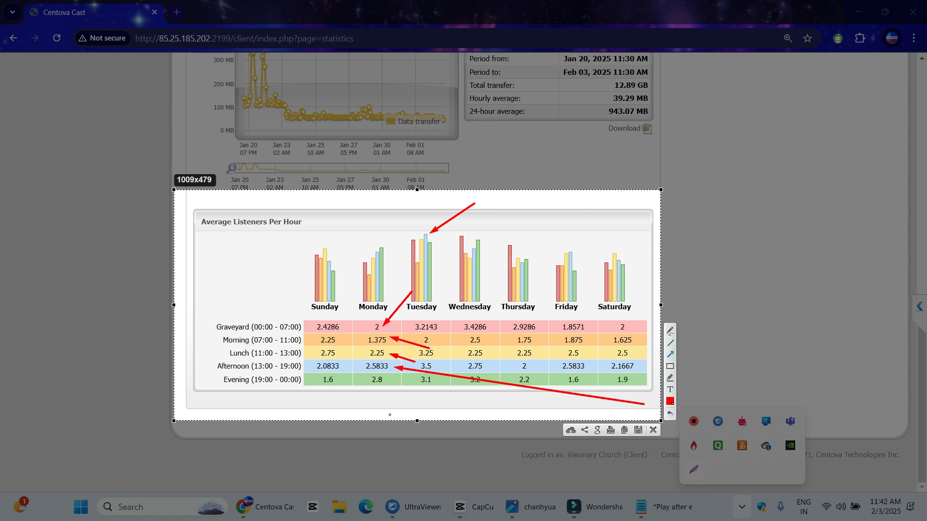
pyautogui.moveTo(342, 411); pyautogui.dragTo(364, 369)
# Close the annotated capture, scroll to the top and open General > Quick Links
pyautogui.click(653, 430)
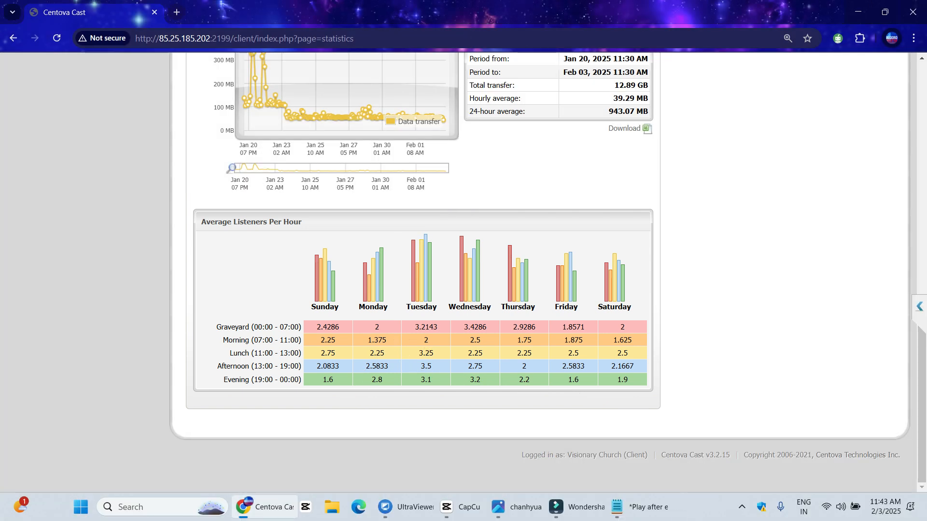
pyautogui.scroll(12, 463, 272)
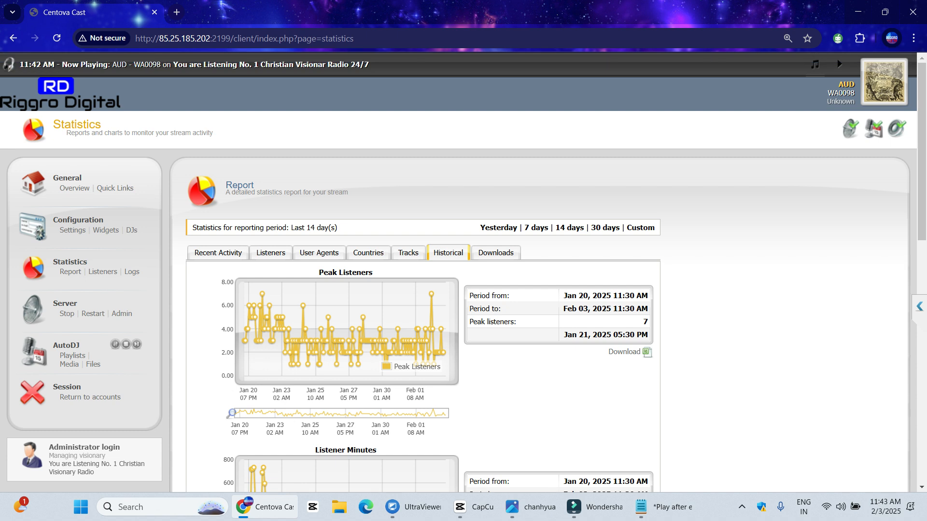
pyautogui.moveTo(225, 186); pyautogui.dragTo(254, 186)
pyautogui.click(114, 188)
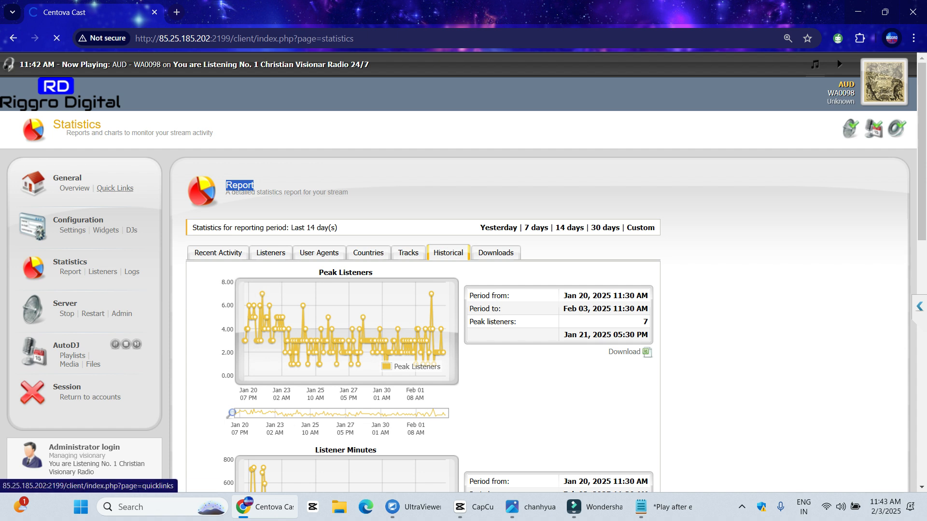
pyautogui.scroll(-3, 463, 270)
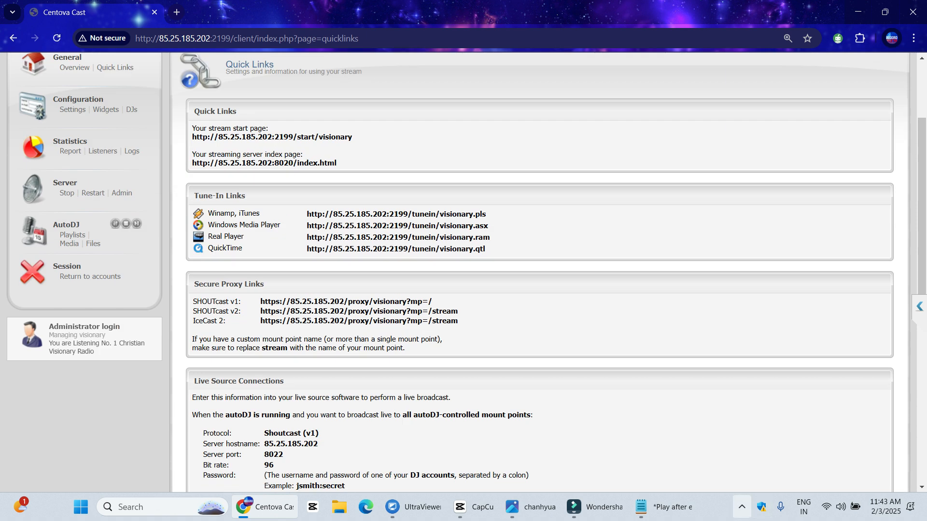
# Take an area screenshot of the Quick Links box, then start another area capture
pyautogui.click(742, 507)
pyautogui.click(694, 470)
pyautogui.moveTo(172, 96); pyautogui.dragTo(423, 202)
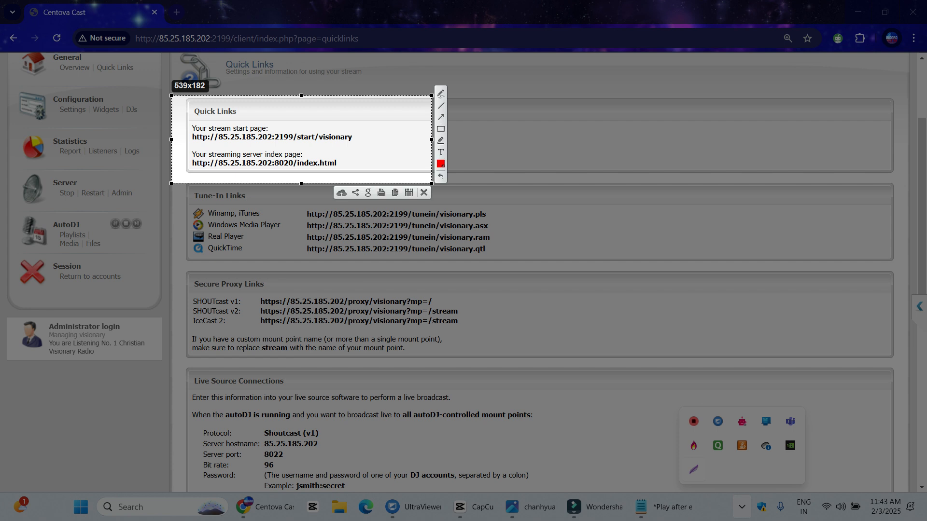
pyautogui.hotkey('ctrl', 'c')
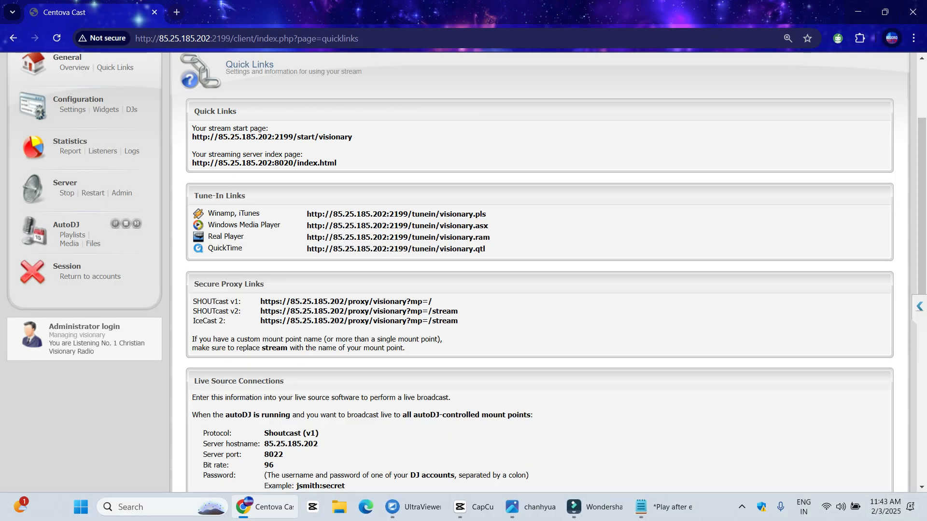
pyautogui.click(742, 507)
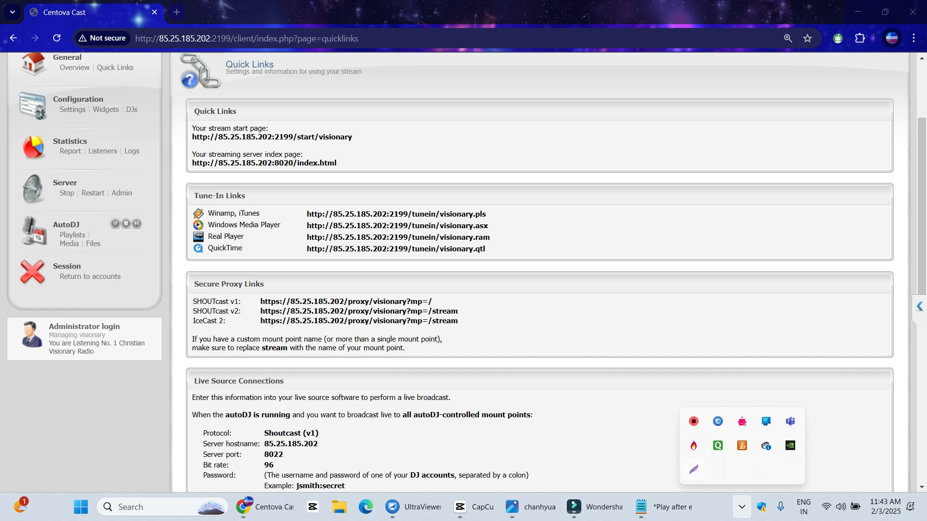
pyautogui.press('super+shift+s')
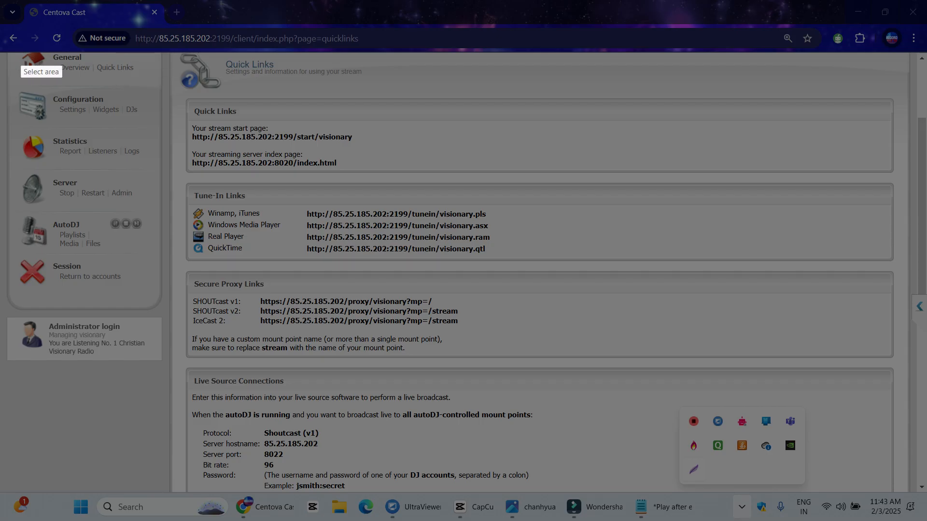
pyautogui.moveTo(153, 55); pyautogui.dragTo(662, 496)
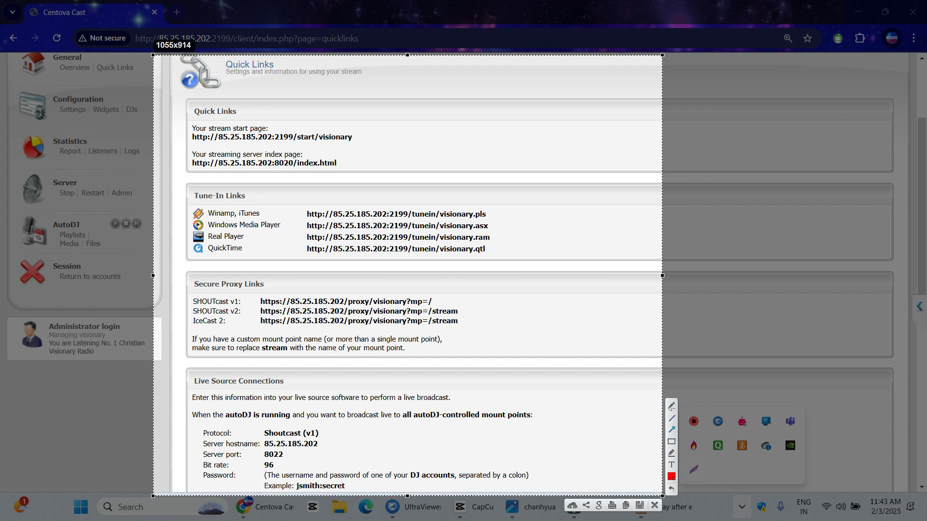
pyautogui.moveTo(509, 119); pyautogui.dragTo(364, 138)
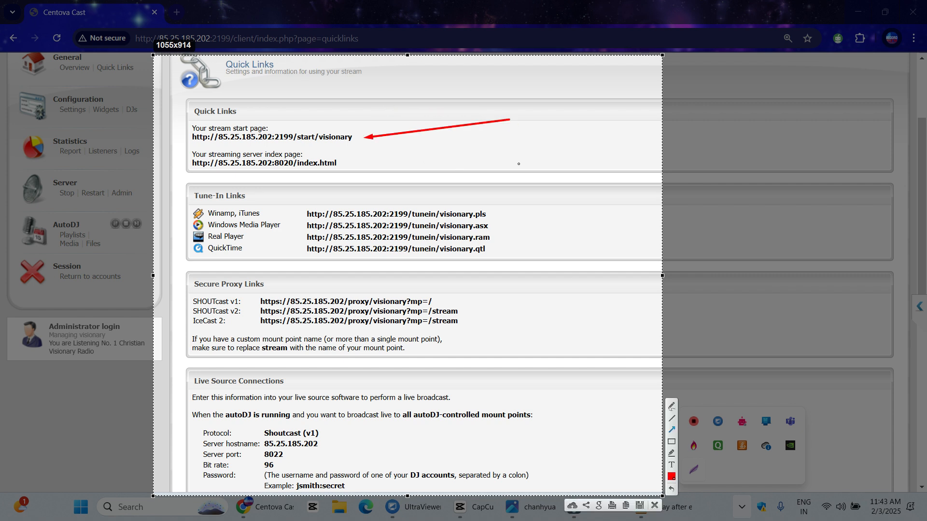
pyautogui.moveTo(543, 178); pyautogui.dragTo(342, 165)
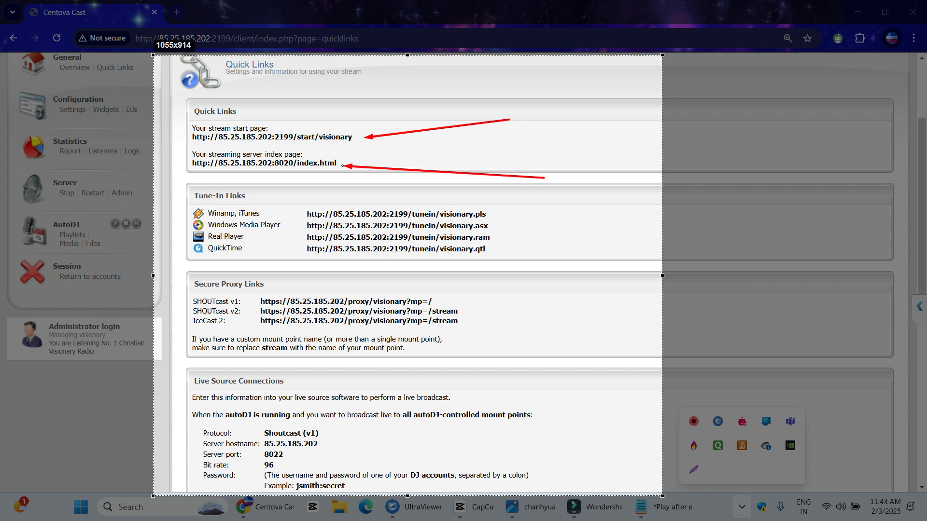
pyautogui.moveTo(584, 341)
pyautogui.mouseDown()
pyautogui.moveTo(497, 228)
pyautogui.moveTo(265, 214)
pyautogui.mouseUp()
pyautogui.moveTo(293, 272); pyautogui.dragTo(275, 235)
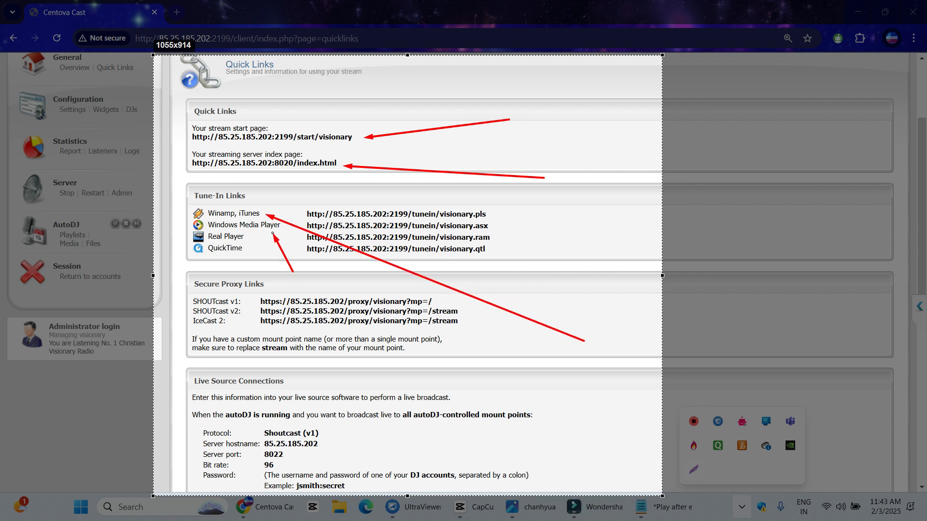
pyautogui.moveTo(255, 276); pyautogui.dragTo(250, 241)
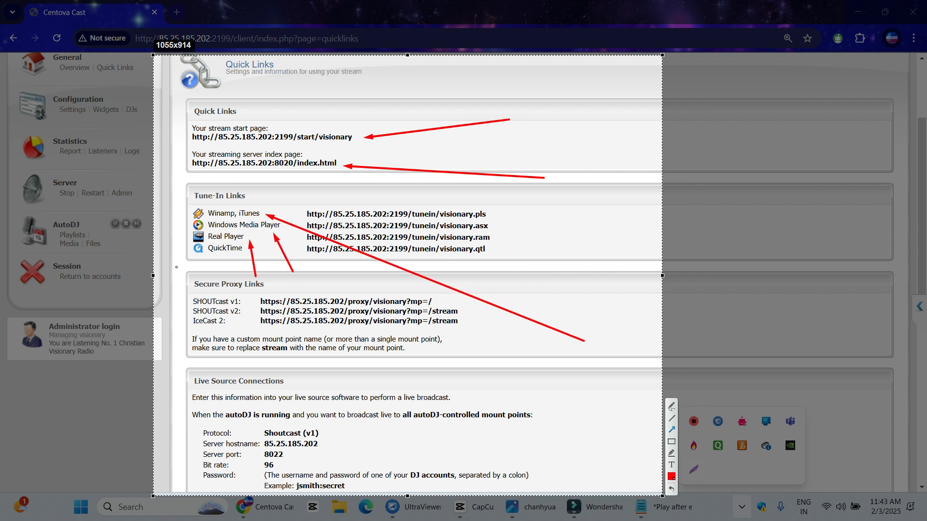
pyautogui.moveTo(177, 267); pyautogui.dragTo(196, 258)
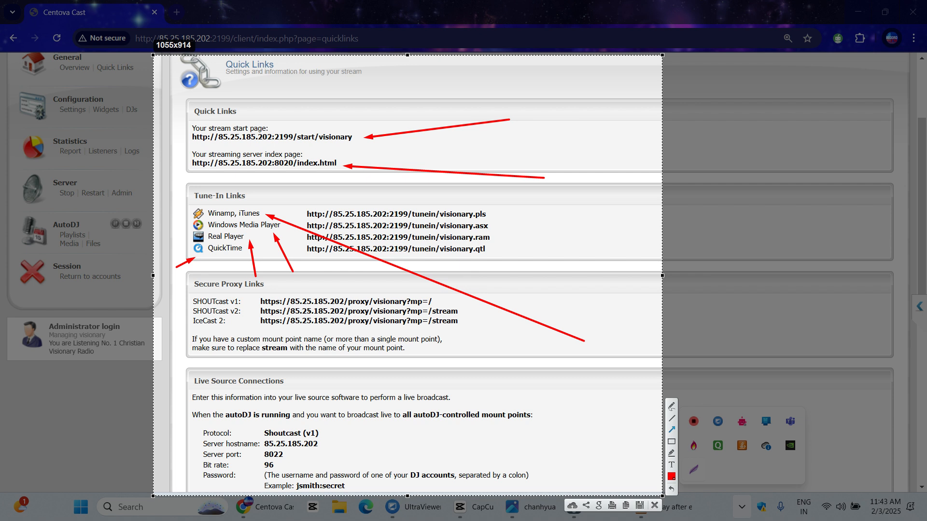
pyautogui.moveTo(172, 302)
pyautogui.mouseDown()
pyautogui.moveTo(195, 302)
pyautogui.moveTo(191, 328)
pyautogui.mouseUp()
# Discard the previous snip and scroll to the Live Source Connections section
pyautogui.press('Escape')
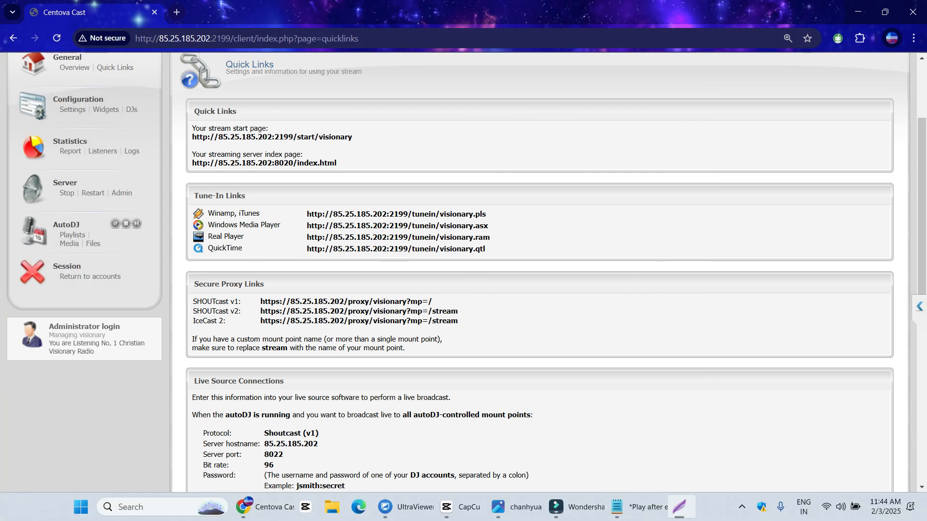
pyautogui.scroll(-5, 531, 270)
pyautogui.scroll(1, 539, 270)
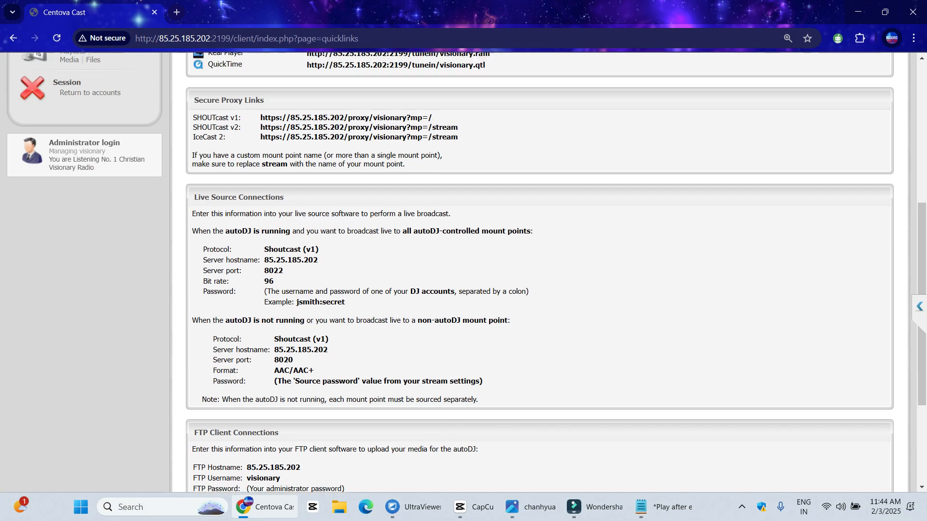
# Snip Live Source Connections, arrowing Shoutcast (v1), hostname, port 8022, bit rate 96 and password format
pyautogui.click(742, 507)
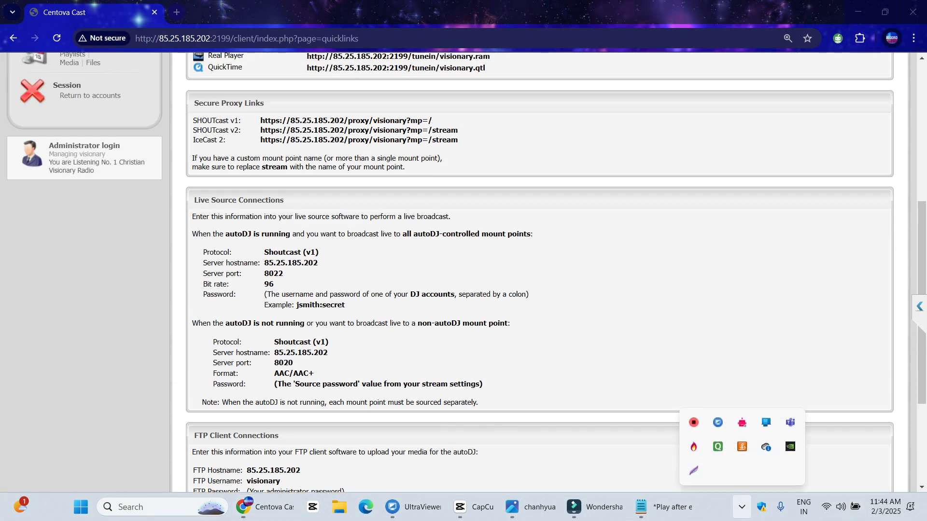
pyautogui.click(693, 469)
pyautogui.moveTo(177, 180); pyautogui.dragTo(584, 414)
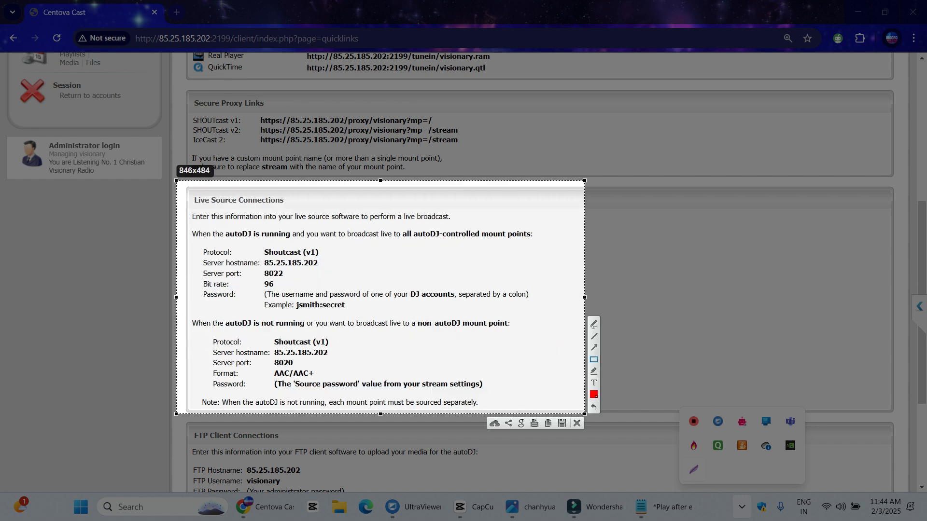
pyautogui.moveTo(416, 271); pyautogui.dragTo(290, 275)
pyautogui.moveTo(428, 250); pyautogui.dragTo(331, 261)
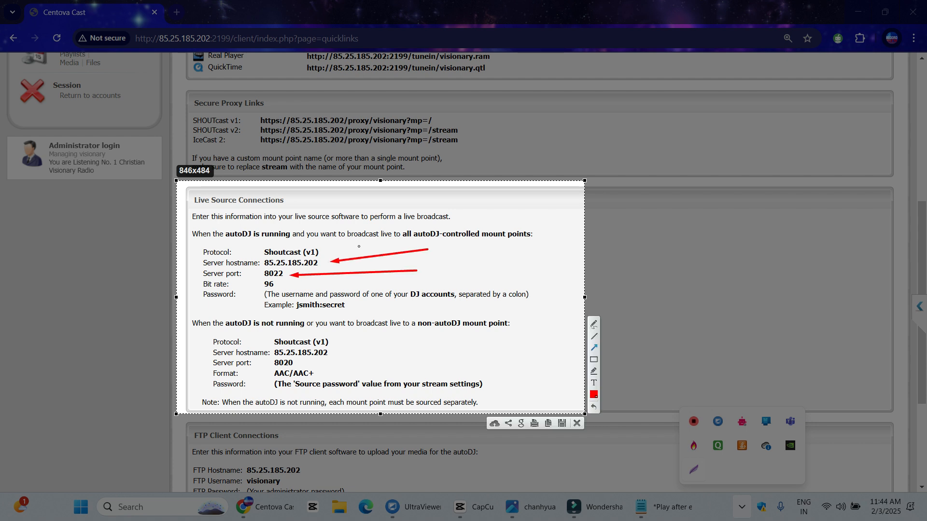
pyautogui.moveTo(410, 226); pyautogui.dragTo(327, 251)
pyautogui.moveTo(334, 286); pyautogui.dragTo(279, 287)
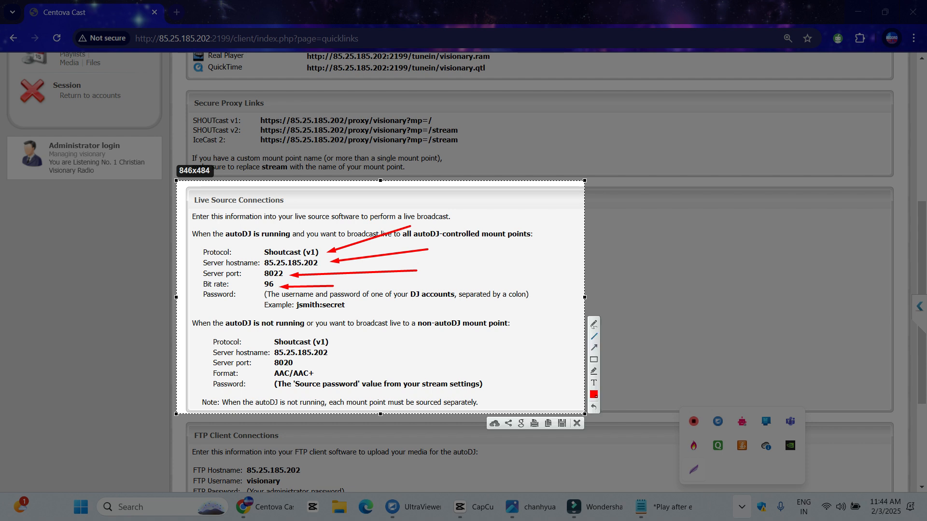
pyautogui.moveTo(434, 314); pyautogui.dragTo(352, 306)
# Dismiss the snip, reload the panel and return to the Quick Links page via DJs
pyautogui.hotkey('ctrl', 'c')
pyautogui.press('F5')
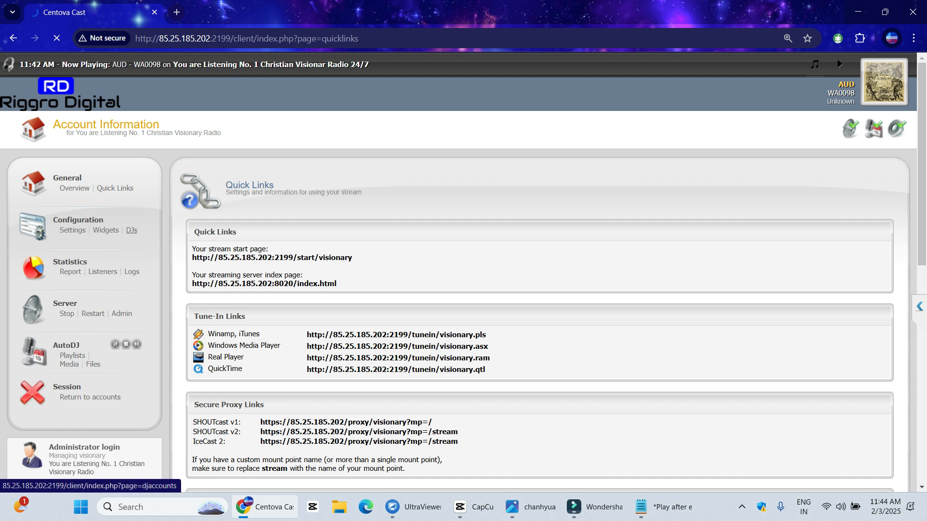
pyautogui.click(132, 230)
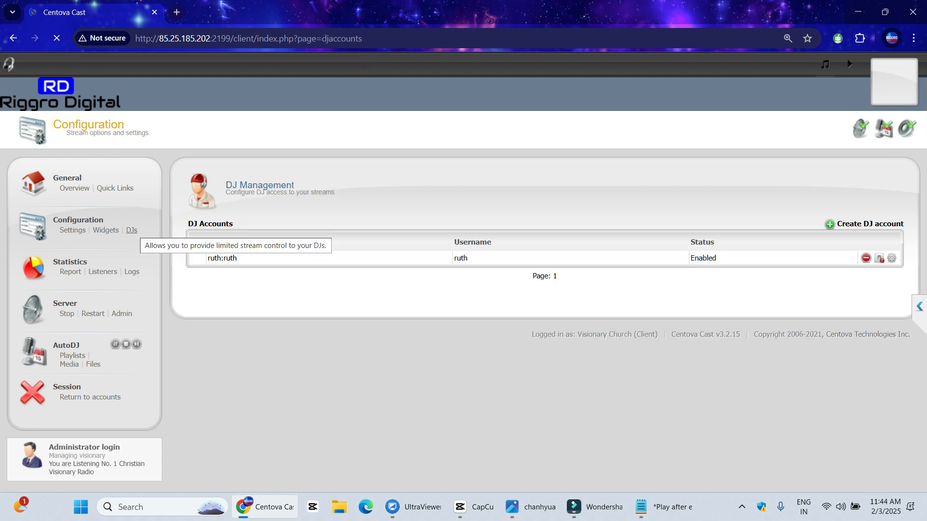
pyautogui.click(115, 188)
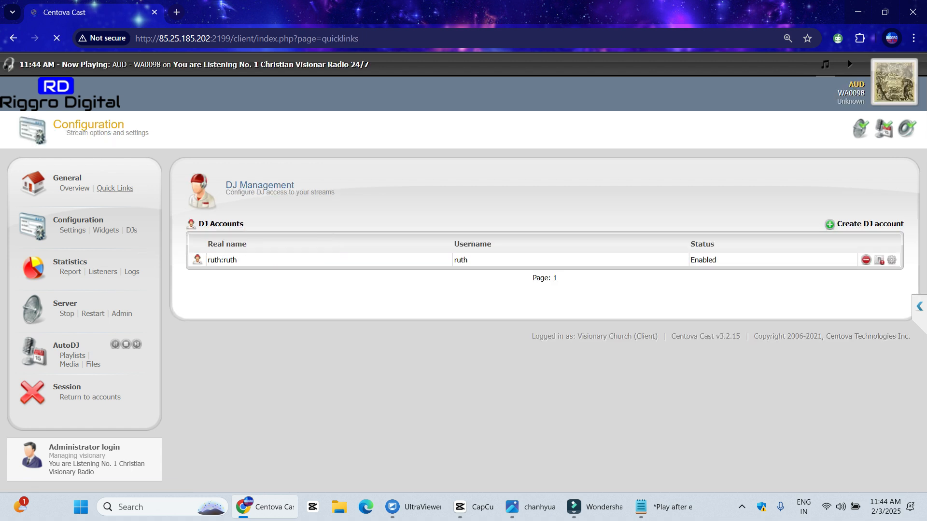
pyautogui.scroll(-3, 463, 272)
pyautogui.scroll(-3, 540, 273)
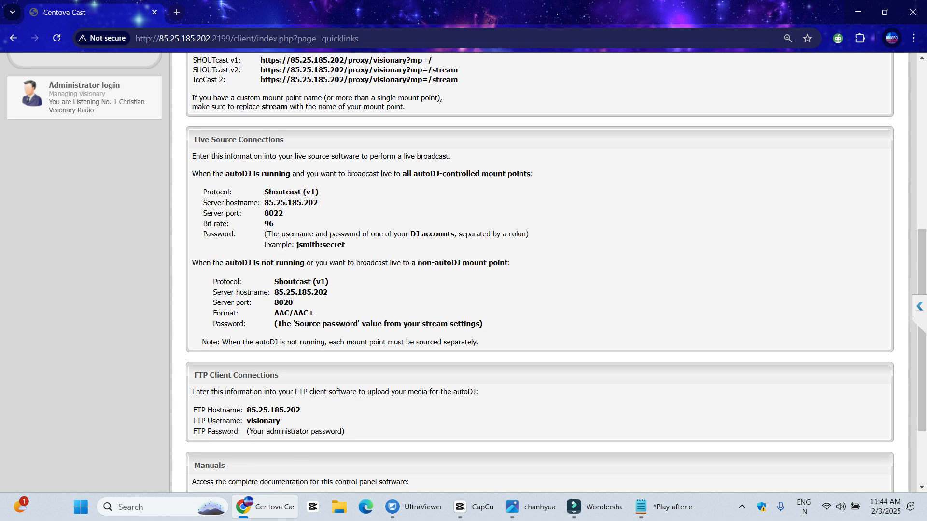
pyautogui.scroll(-3, 539, 273)
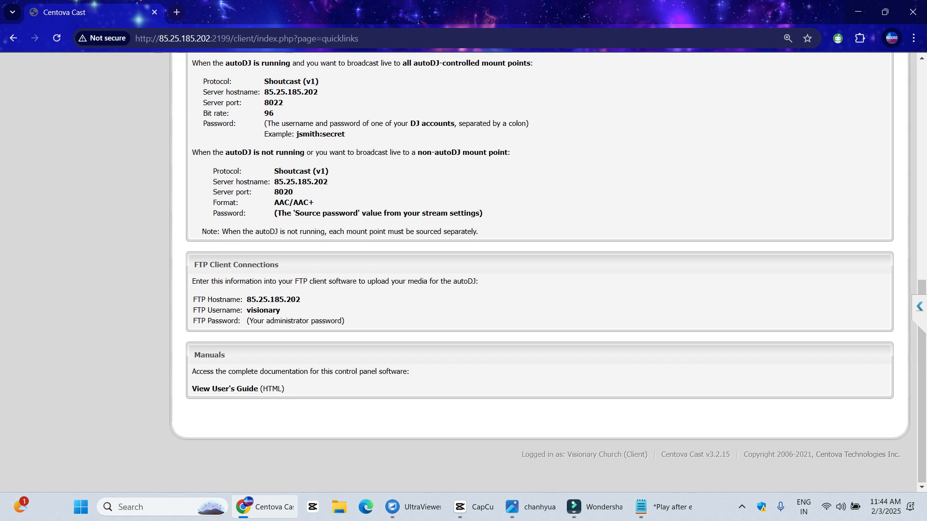
pyautogui.scroll(8, 539, 272)
pyautogui.moveTo(337, 173); pyautogui.dragTo(193, 173)
# Copy the index URL and load its 8020/stream version in a new tab
pyautogui.rightClick(202, 174)
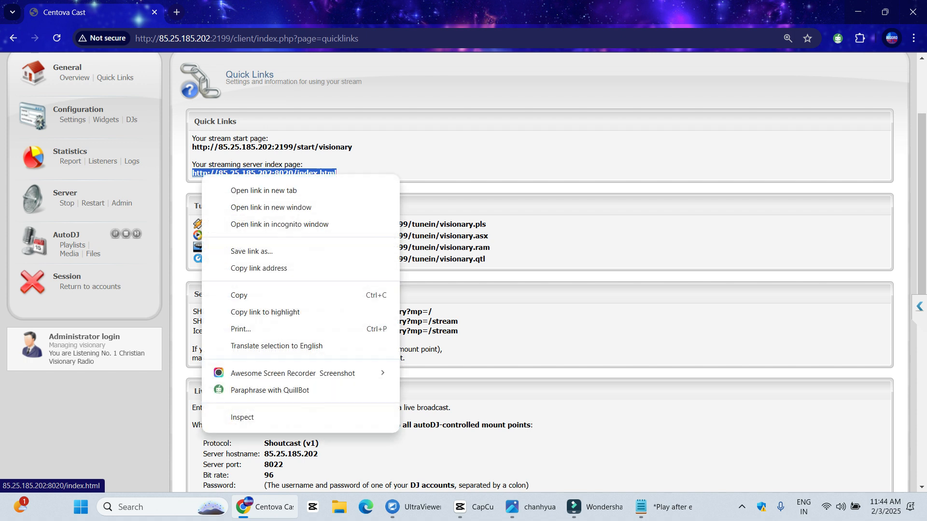
pyautogui.click(239, 295)
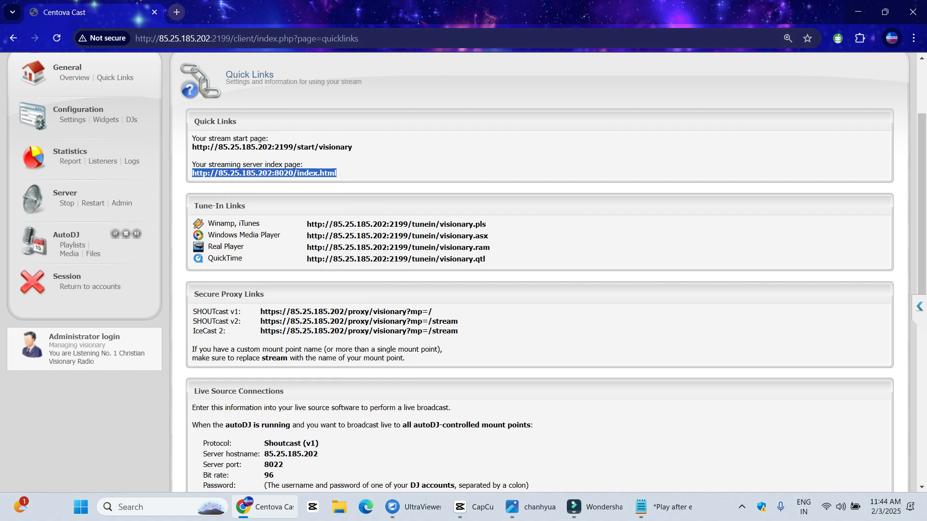
pyautogui.hotkey('ctrl', 't')
pyautogui.hotkey('ctrl', 'v')
pyautogui.press('BackSpace')
pyautogui.press('BackSpace')
pyautogui.press('BackSpace')
pyautogui.press('BackSpace')
pyautogui.press('BackSpace')
pyautogui.press('BackSpace')
pyautogui.press('BackSpace')
pyautogui.press('BackSpace')
pyautogui.press('BackSpace')
pyautogui.press('BackSpace')
pyautogui.write('stream')
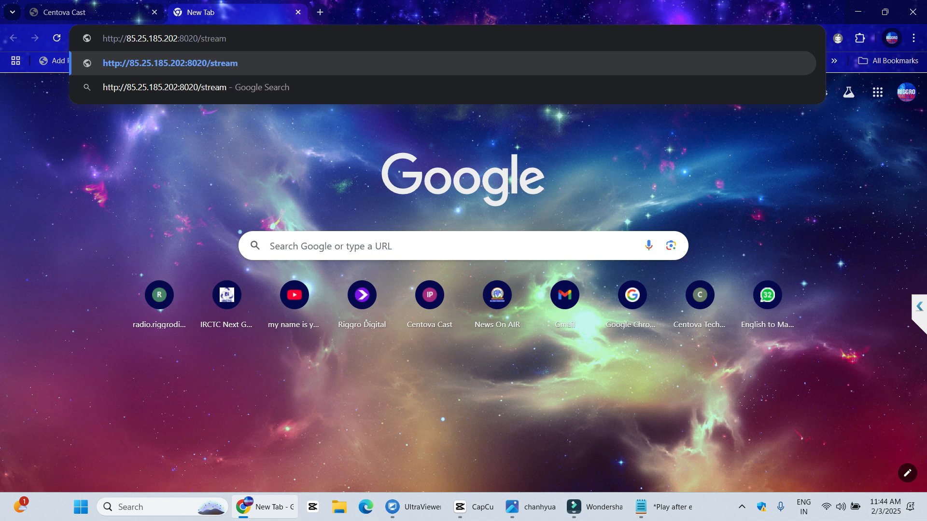
pyautogui.press('Return')
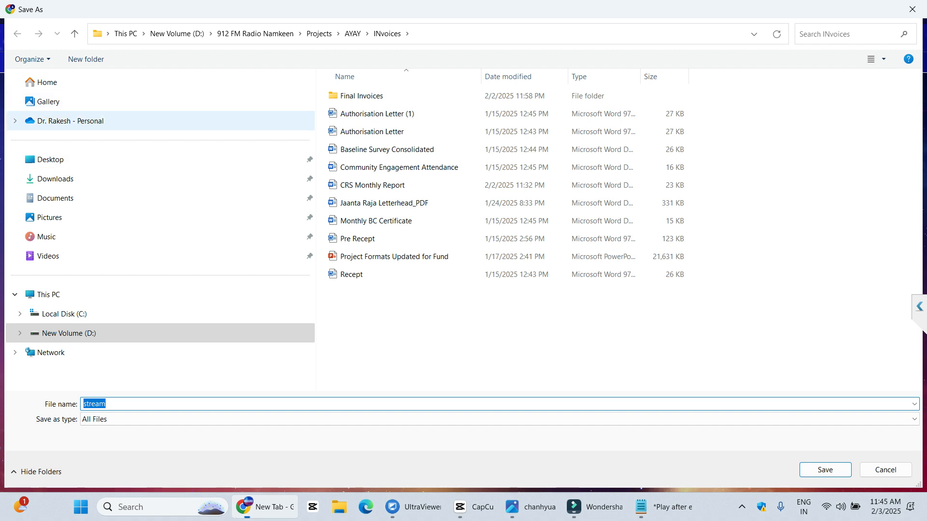
# Cancel the stream download that the 8020/stream address triggers
pyautogui.click(50, 160)
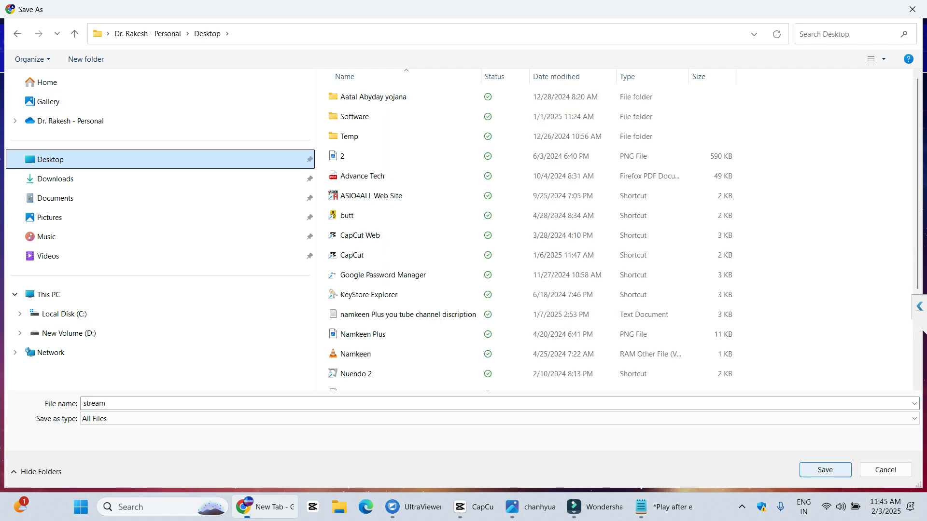
pyautogui.press('Return')
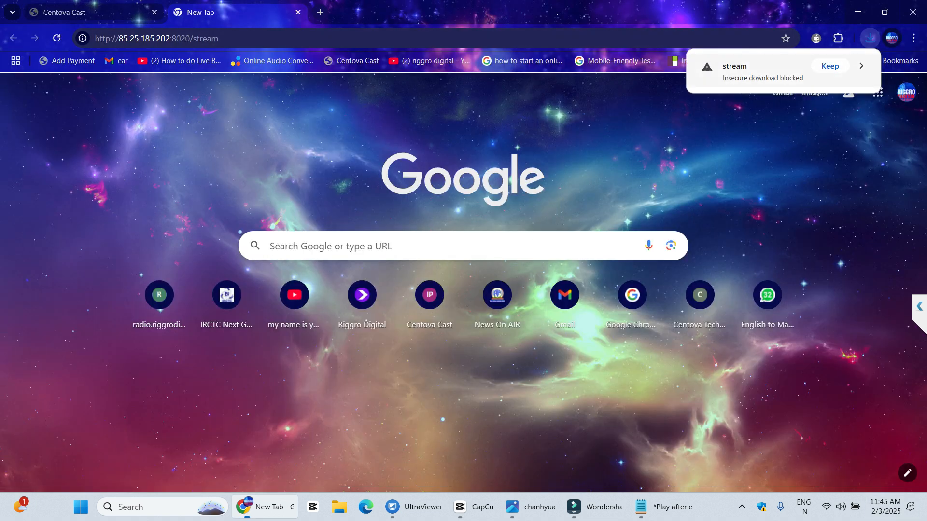
pyautogui.click(830, 66)
pyautogui.click(860, 66)
# Copy the 8020/stream URL and go back to the Centova Cast tab
pyautogui.tripleClick(206, 38)
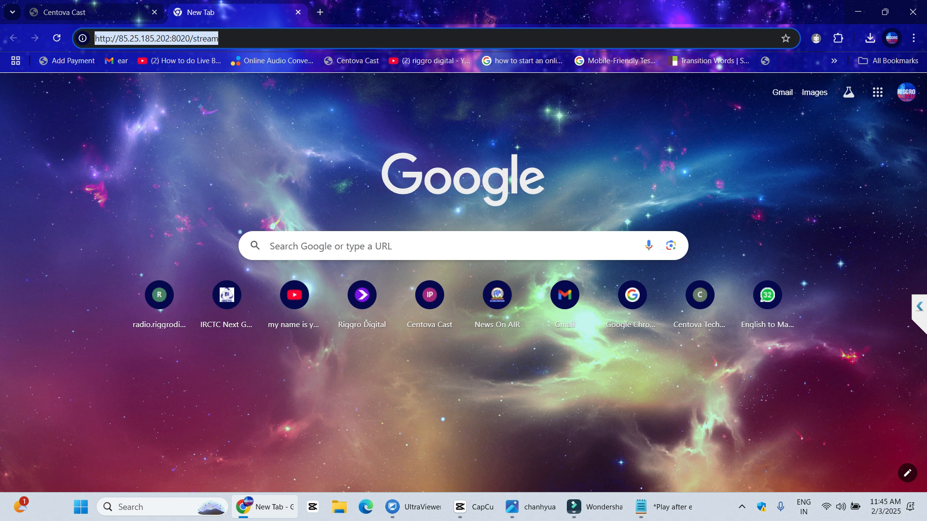
pyautogui.rightClick(198, 41)
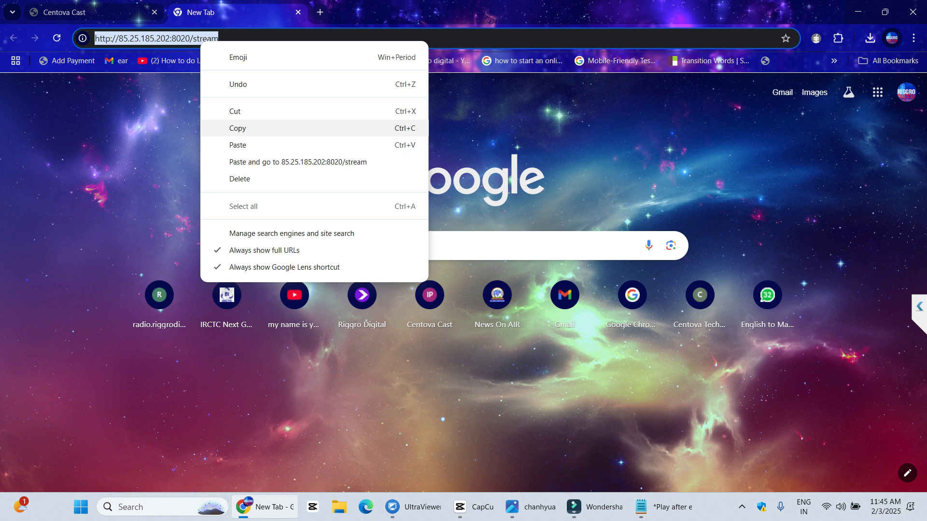
pyautogui.click(222, 127)
pyautogui.click(96, 12)
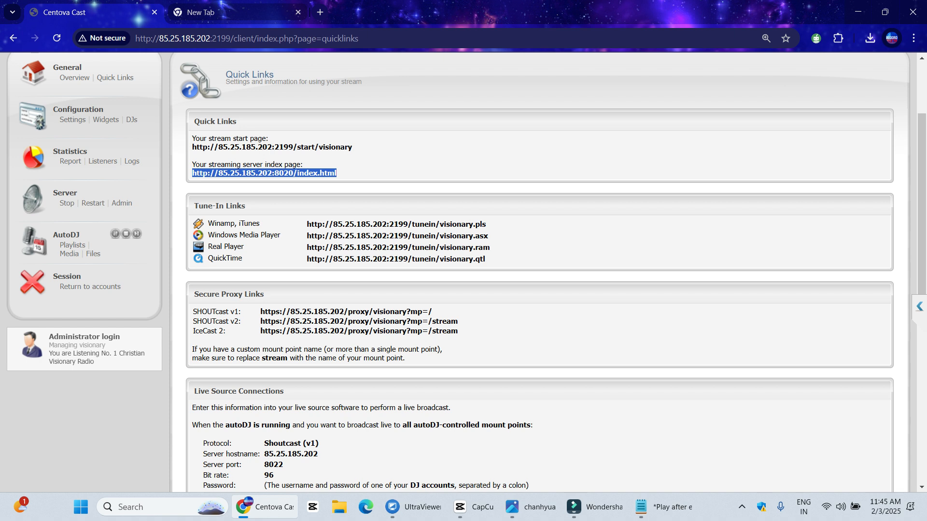
# Save the Winamp/iTunes tune-in playlist as playlist.pls in Downloads, keeping the blocked download
pyautogui.click(363, 172)
pyautogui.click(396, 225)
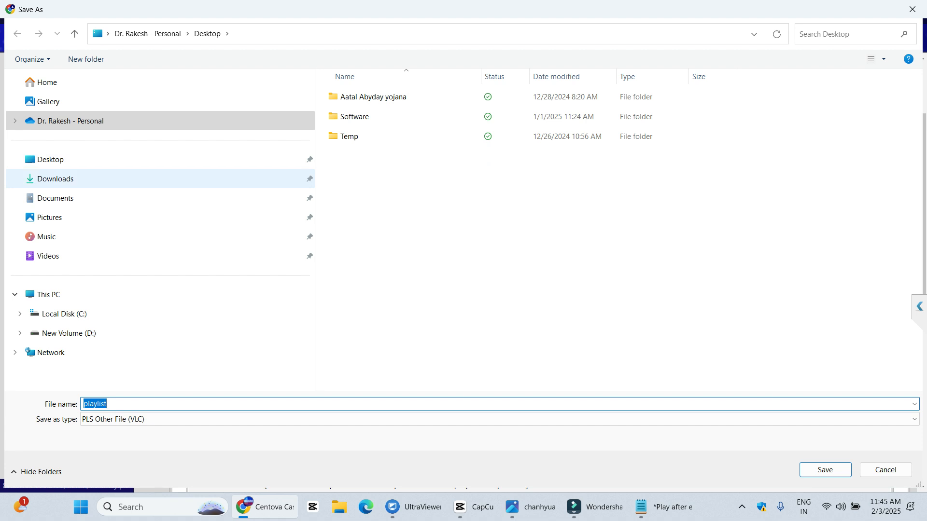
pyautogui.click(55, 178)
pyautogui.click(825, 470)
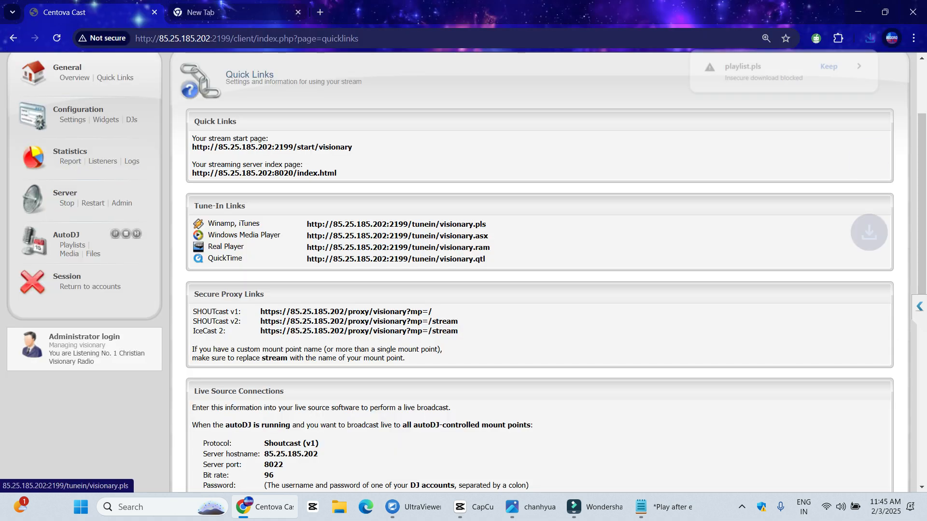
pyautogui.click(830, 65)
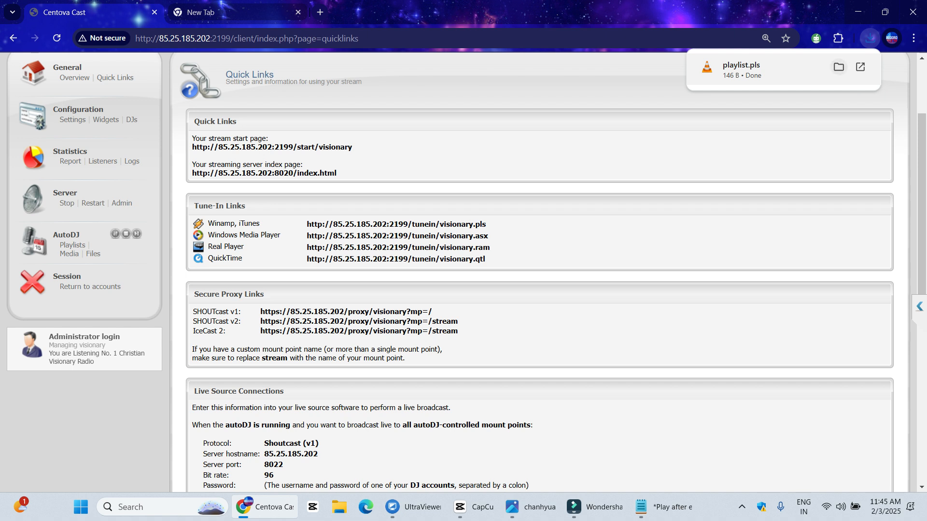
# Play the downloaded playlist in VLC, pause the screen recording and mute system sound
pyautogui.click(753, 69)
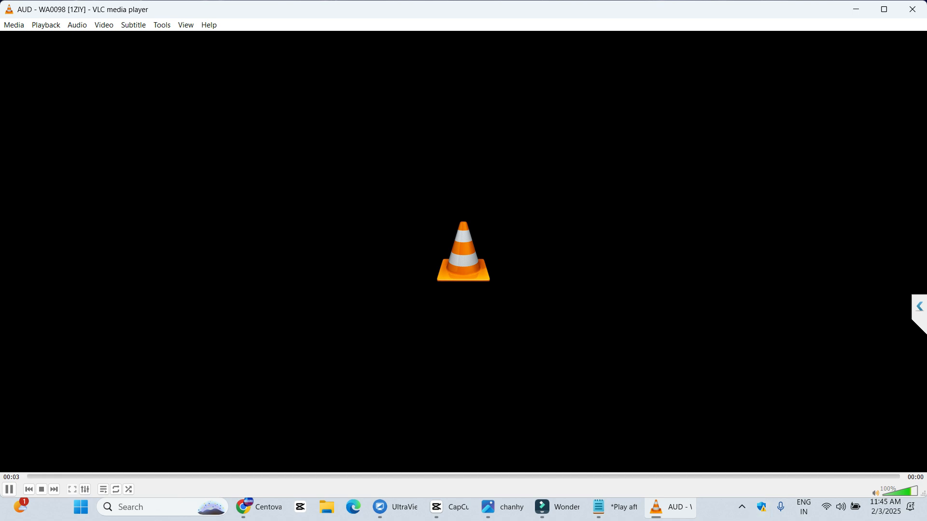
pyautogui.click(742, 507)
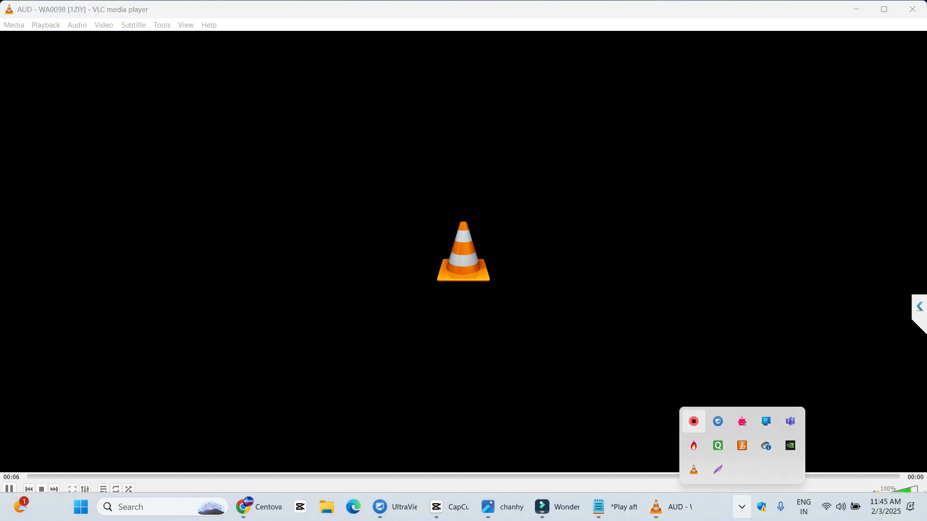
pyautogui.rightClick(693, 421)
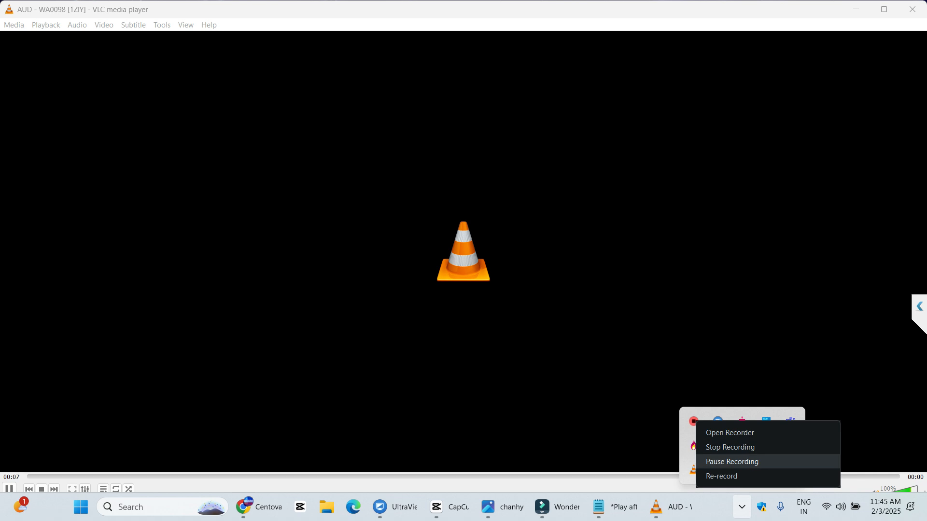
pyautogui.click(733, 462)
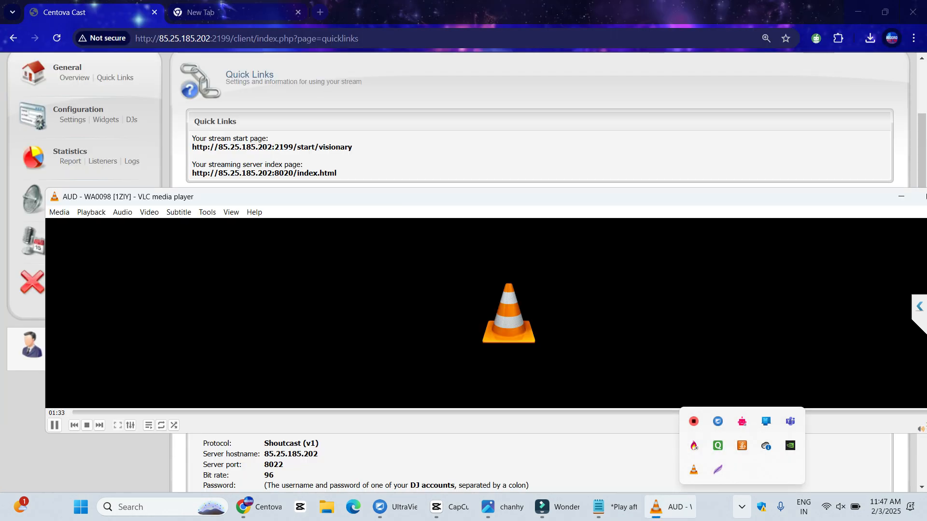
pyautogui.press('XF86AudioLowerVolume')
# Resize and reposition the VLC window, then pause playback and close VLC
pyautogui.moveTo(389, 202); pyautogui.dragTo(338, 184)
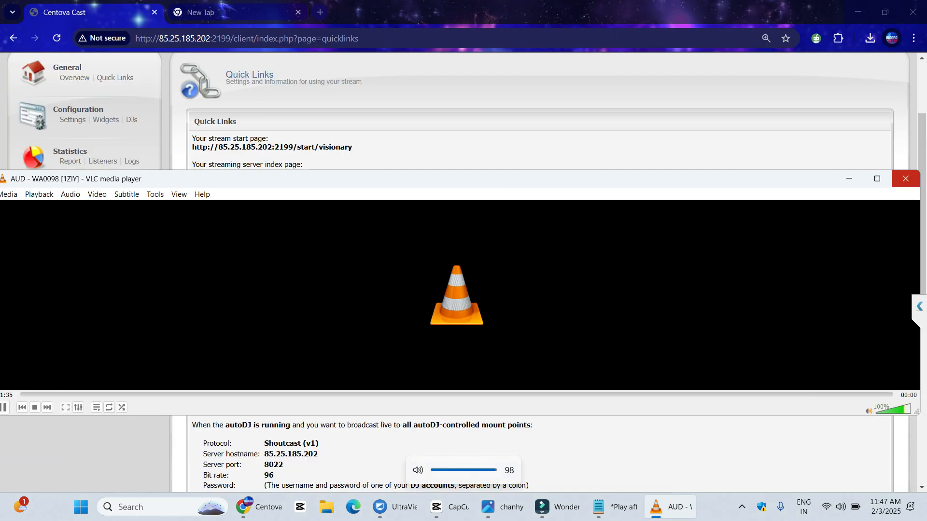
pyautogui.moveTo(920, 195); pyautogui.dragTo(538, 231)
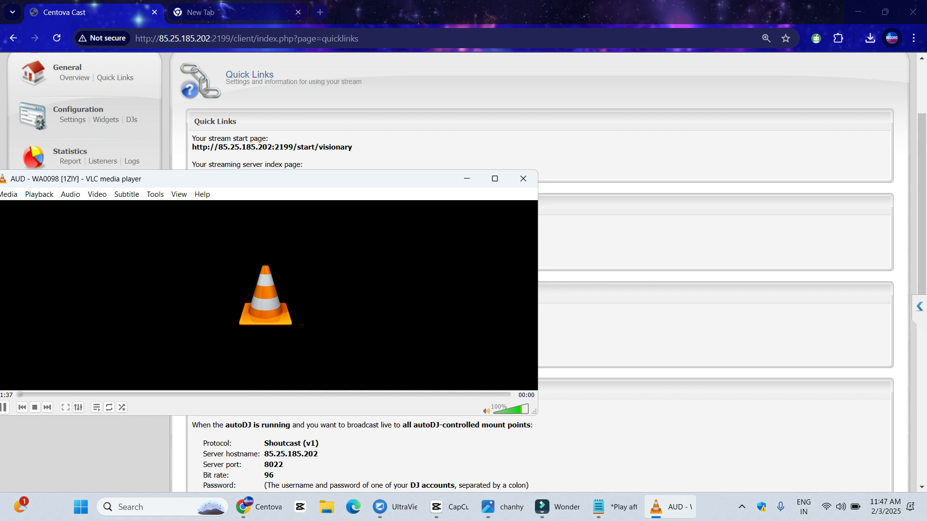
pyautogui.moveTo(336, 179); pyautogui.dragTo(512, 143)
pyautogui.click(178, 371)
pyautogui.click(699, 142)
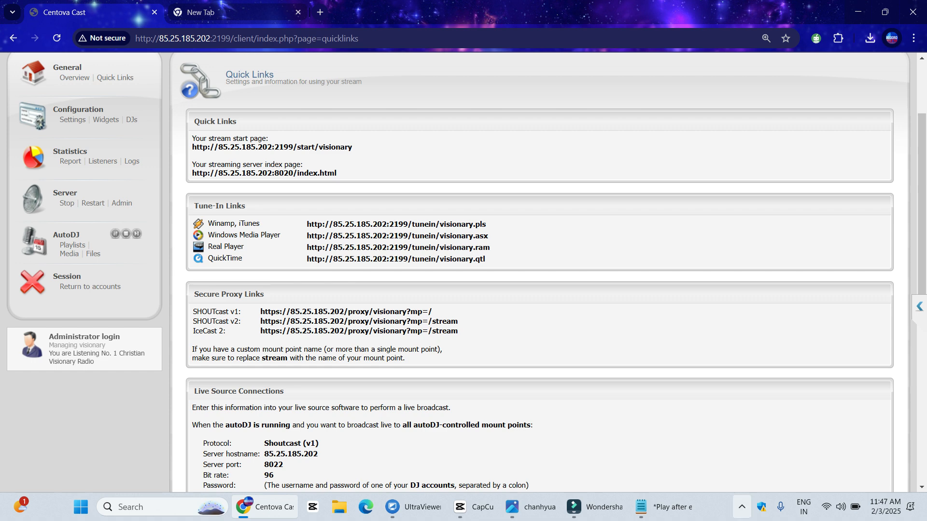
# Snip the Tune-In Links box, then show Chrome's download history listing playlist.pls (146 B)
pyautogui.click(741, 507)
pyautogui.press('super+shift+s')
pyautogui.moveTo(178, 187); pyautogui.dragTo(572, 302)
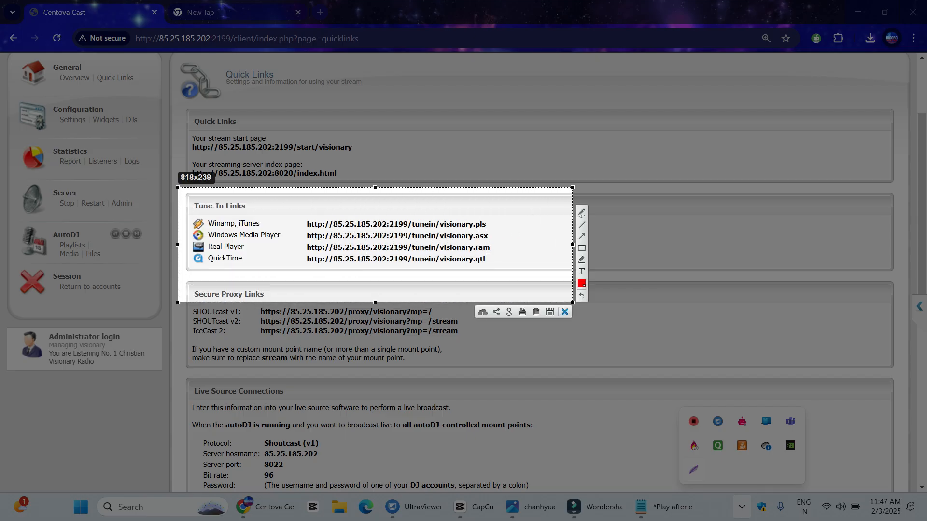
pyautogui.hotkey('ctrl', 'c')
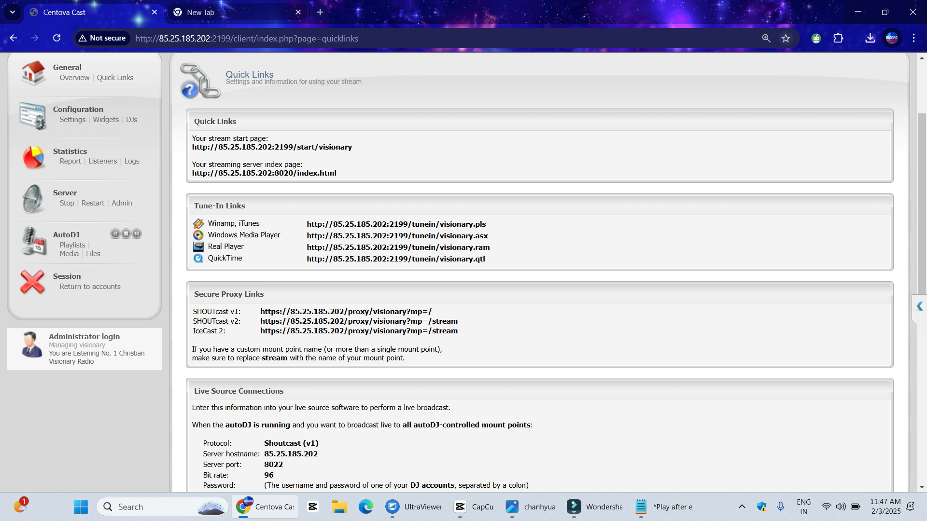
pyautogui.click(869, 38)
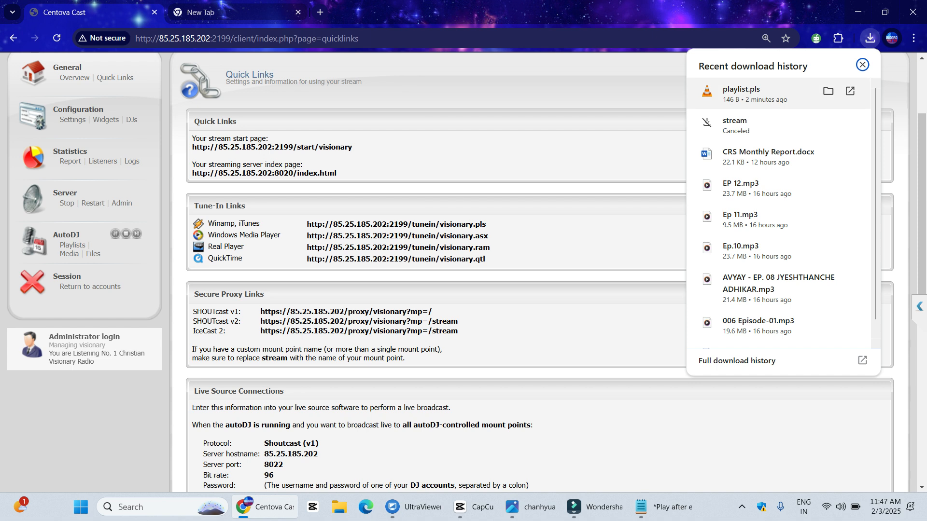
# Open playlist.pls from its Downloads folder in VLC, close VLC, and return to Chrome
pyautogui.click(828, 91)
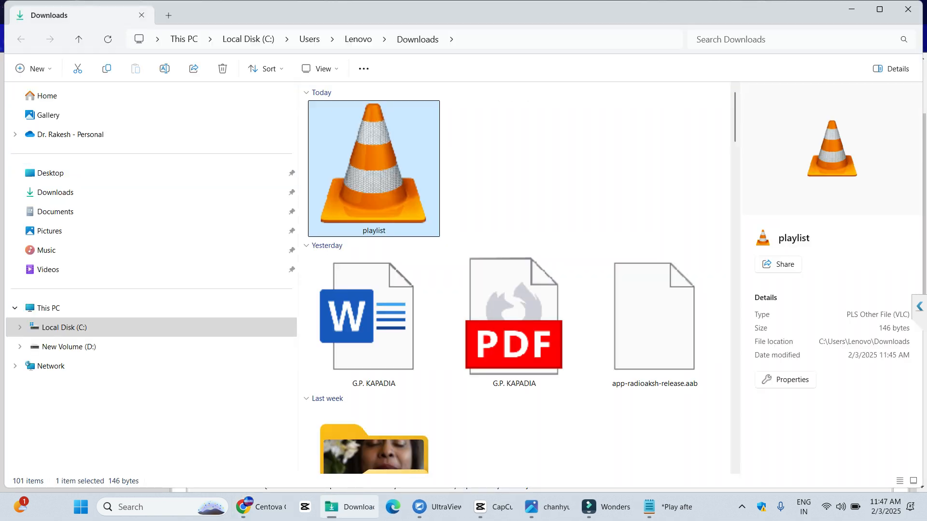
pyautogui.press('Return')
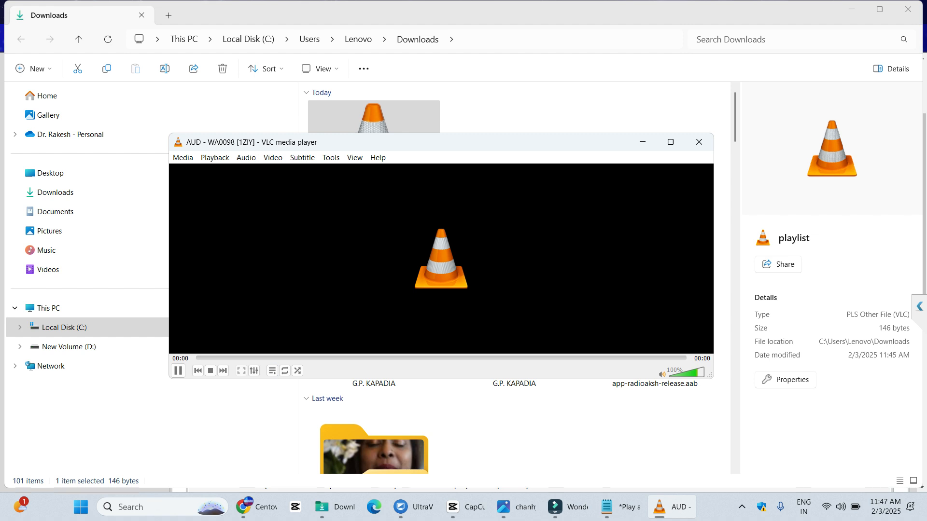
pyautogui.click(699, 142)
pyautogui.click(248, 506)
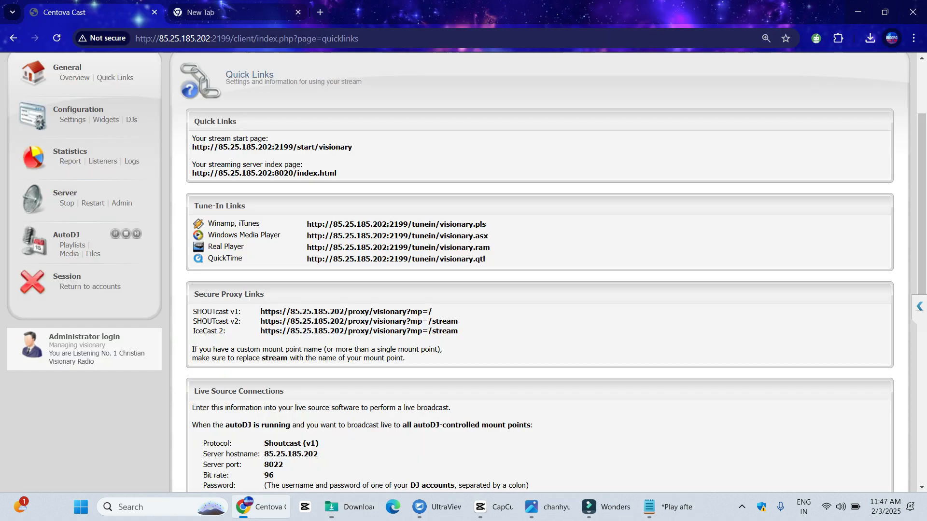
# Go to the Widgets page and preview the Stream Status Summary widget
pyautogui.scroll(-2, 539, 270)
pyautogui.scroll(5, 540, 271)
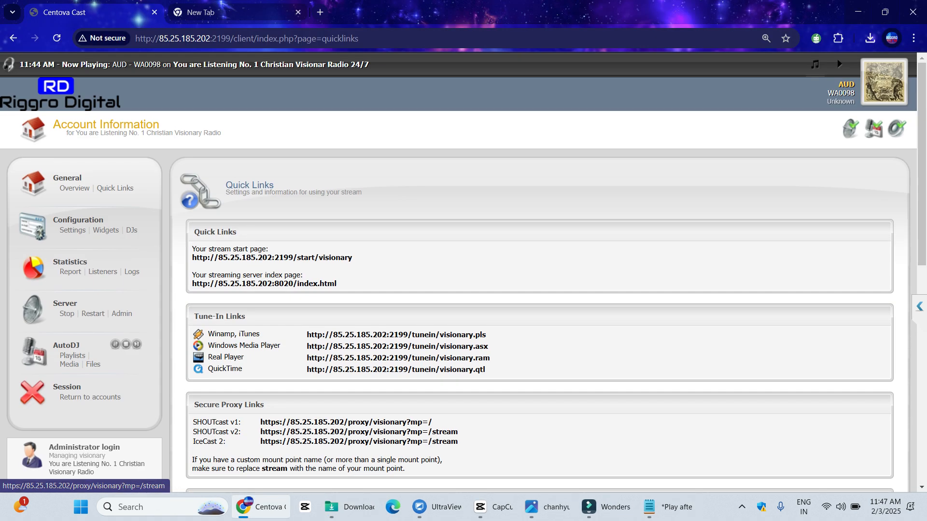
pyautogui.click(105, 230)
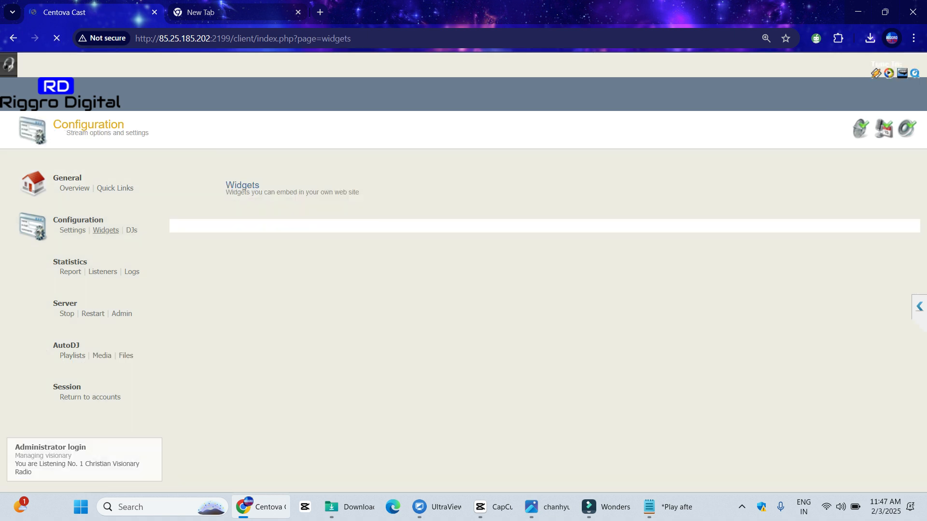
pyautogui.scroll(-1, 464, 272)
pyautogui.scroll(-2, 464, 272)
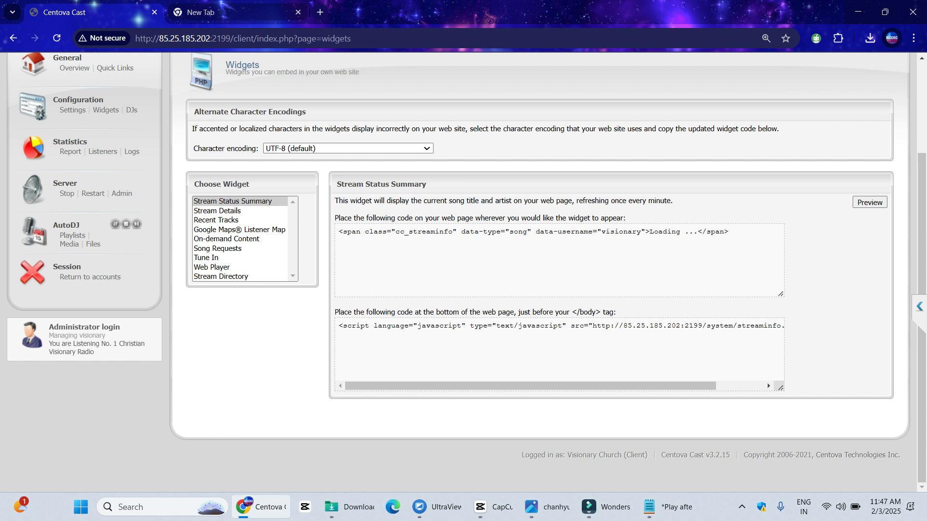
pyautogui.click(870, 202)
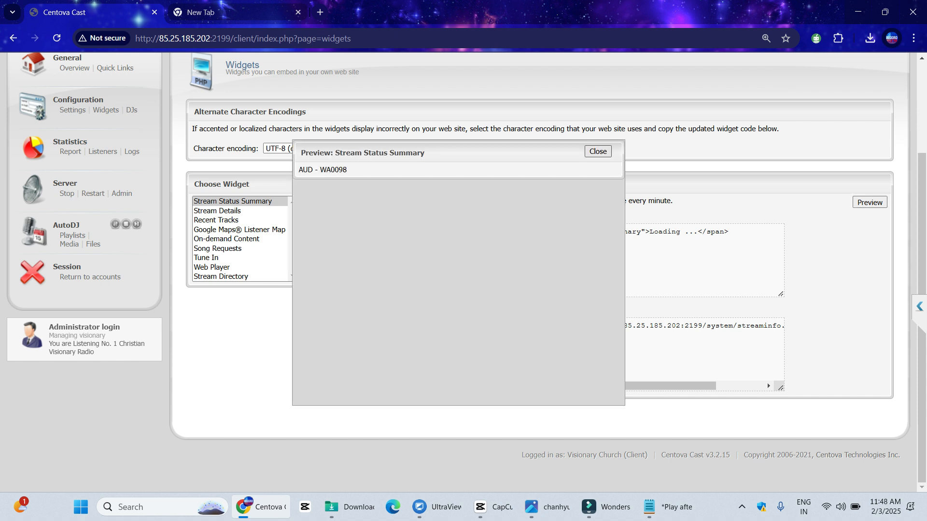
pyautogui.click(598, 152)
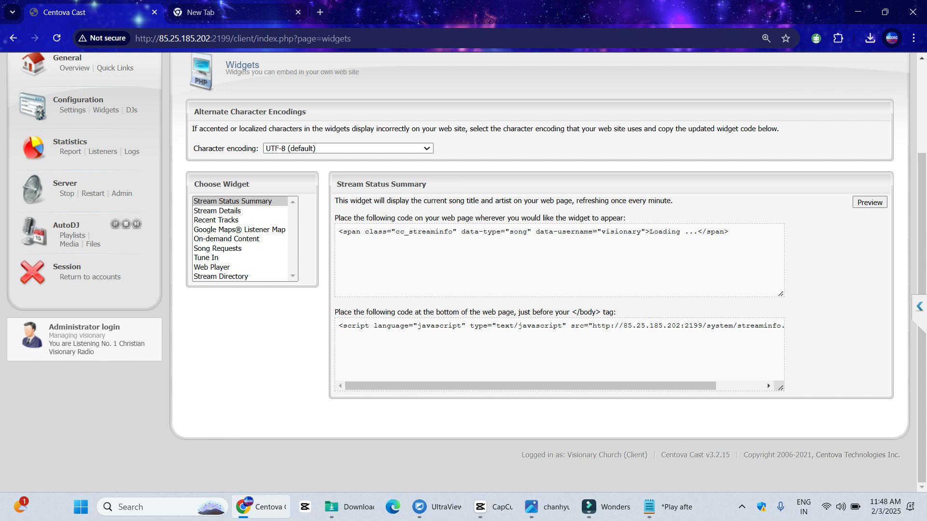
# Preview the Recent Tracks widget and select and copy its embed code
pyautogui.click(216, 219)
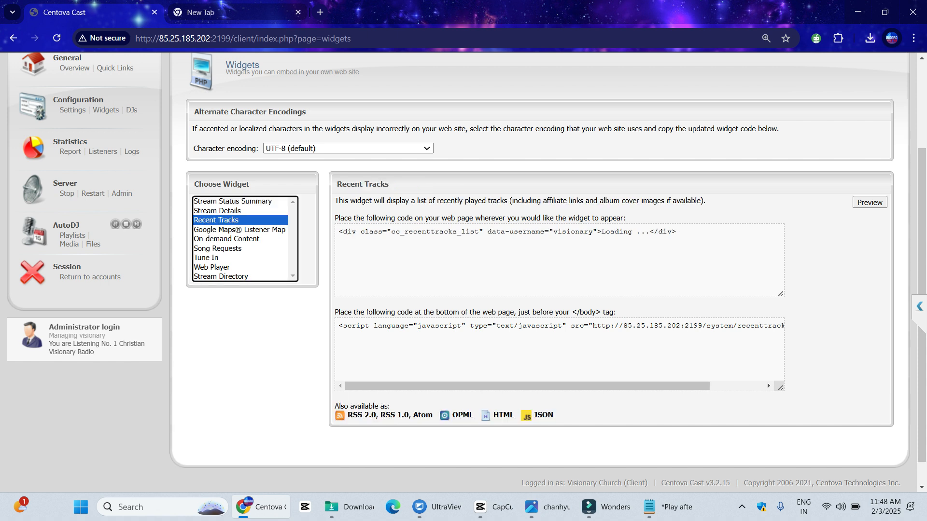
pyautogui.click(869, 202)
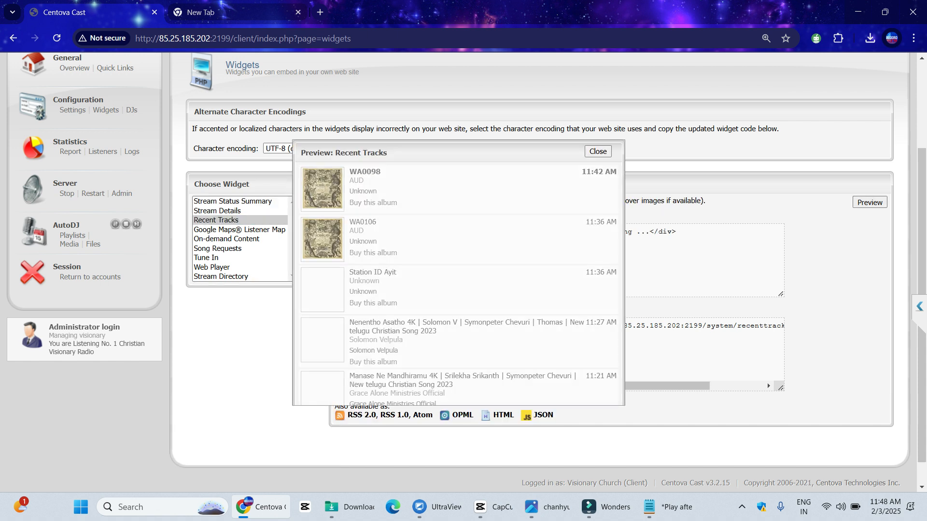
pyautogui.press('Escape')
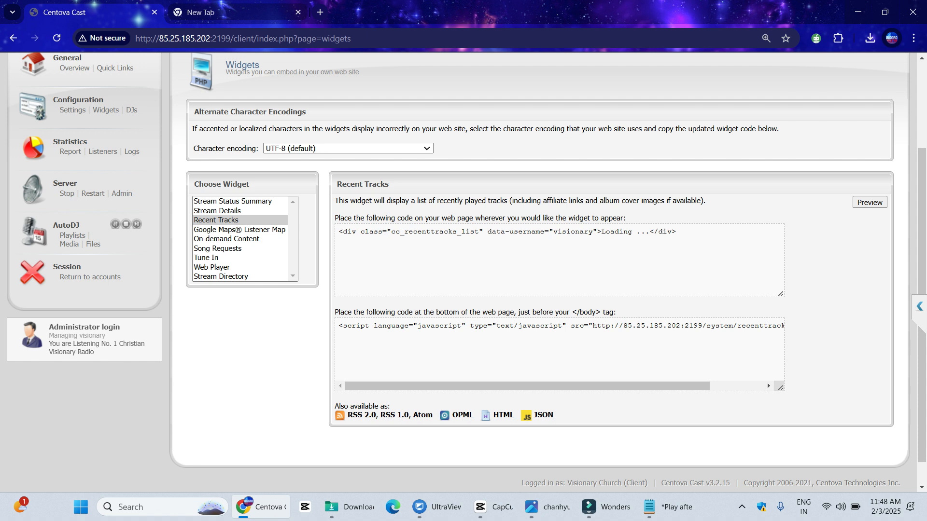
pyautogui.click(559, 260)
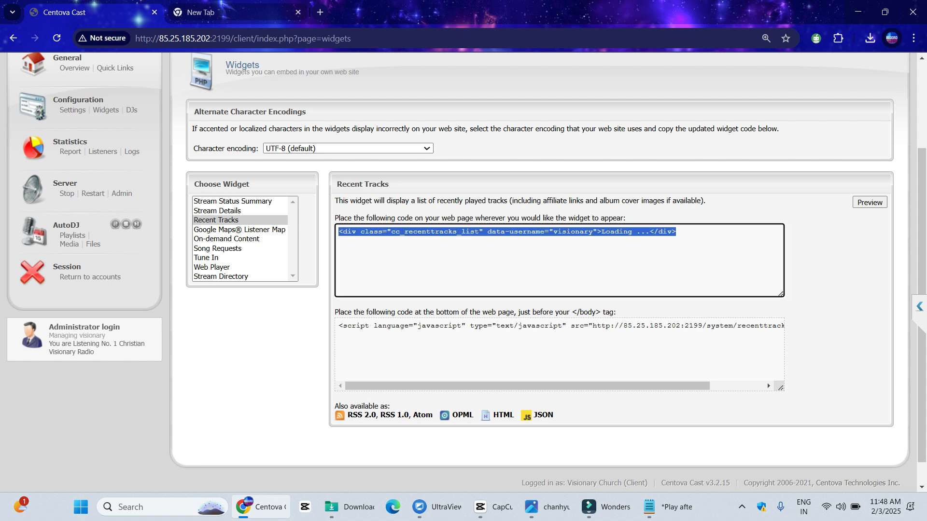
pyautogui.moveTo(339, 200); pyautogui.dragTo(527, 217)
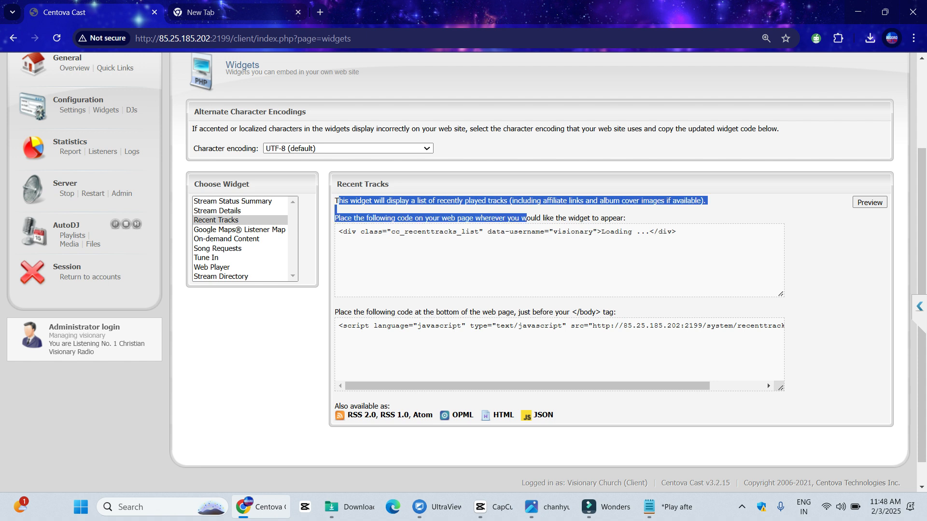
pyautogui.click(527, 218)
pyautogui.click(506, 232)
pyautogui.hotkey('ctrl', 'c')
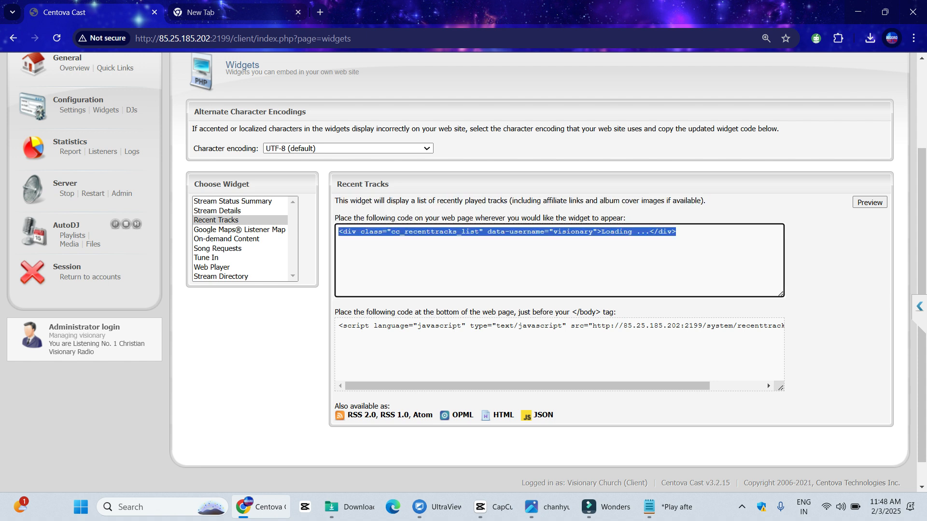
# Google the pasted Recent Tracks embed code in the new tab, then return to Centova Cast
pyautogui.click(200, 12)
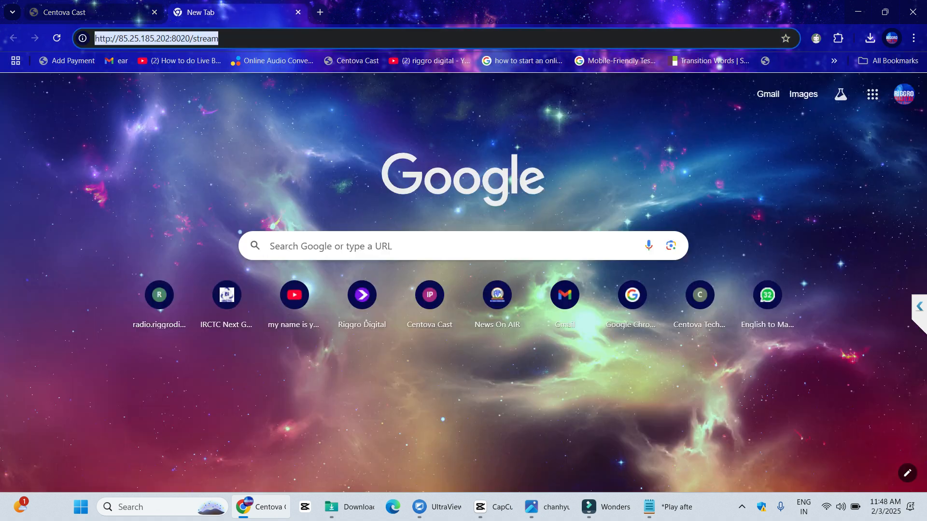
pyautogui.hotkey('ctrl', 'v')
pyautogui.press('Return')
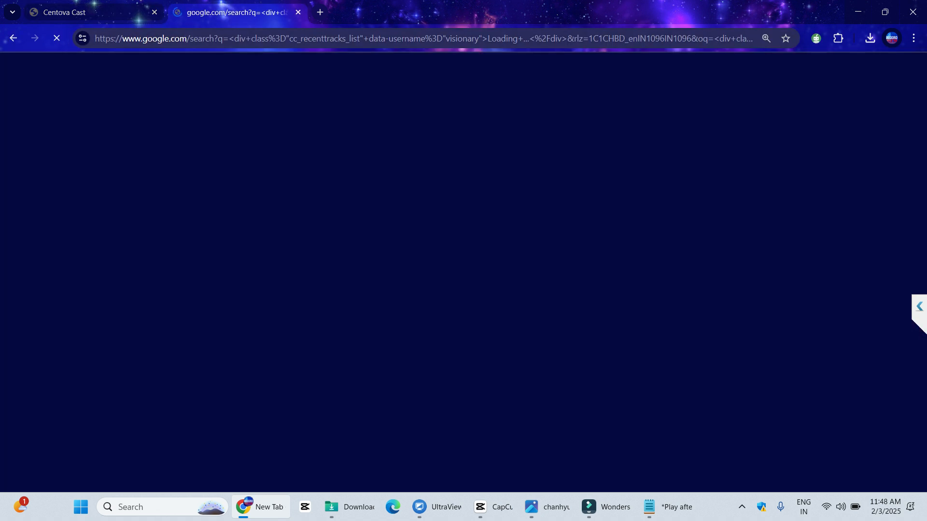
pyautogui.scroll(-3, 463, 270)
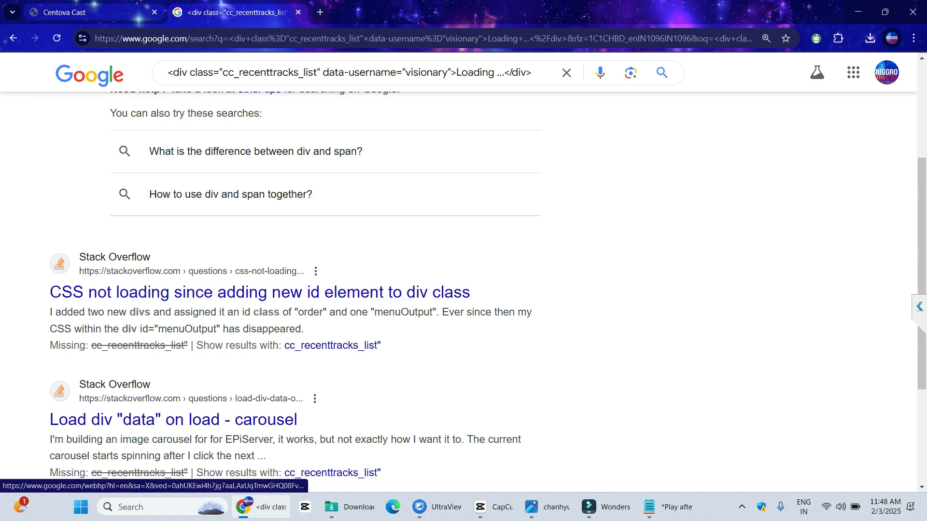
pyautogui.click(64, 12)
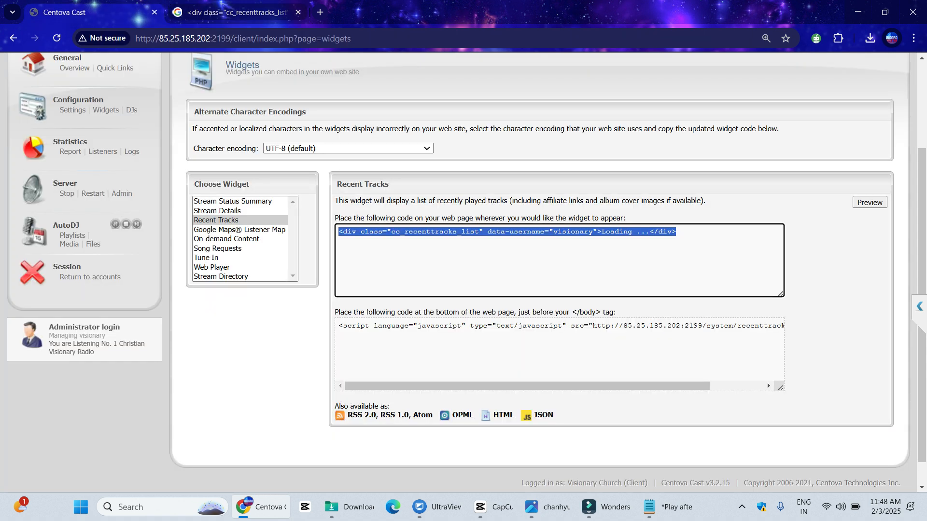
# Preview the Google Maps® Listener Map widget and close the preview
pyautogui.click(240, 230)
pyautogui.click(869, 203)
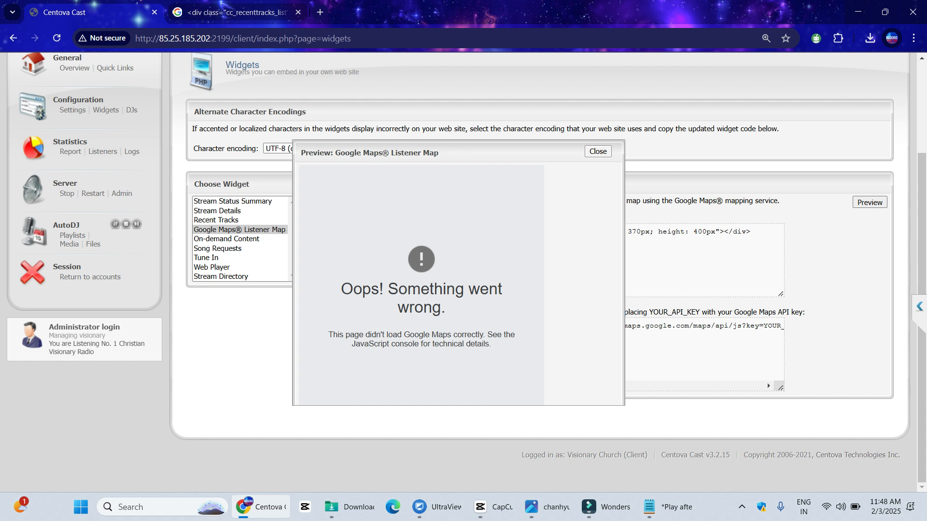
pyautogui.click(597, 152)
# Preview the On-demand Content widget, tick the Bible folder, then close it
pyautogui.click(227, 239)
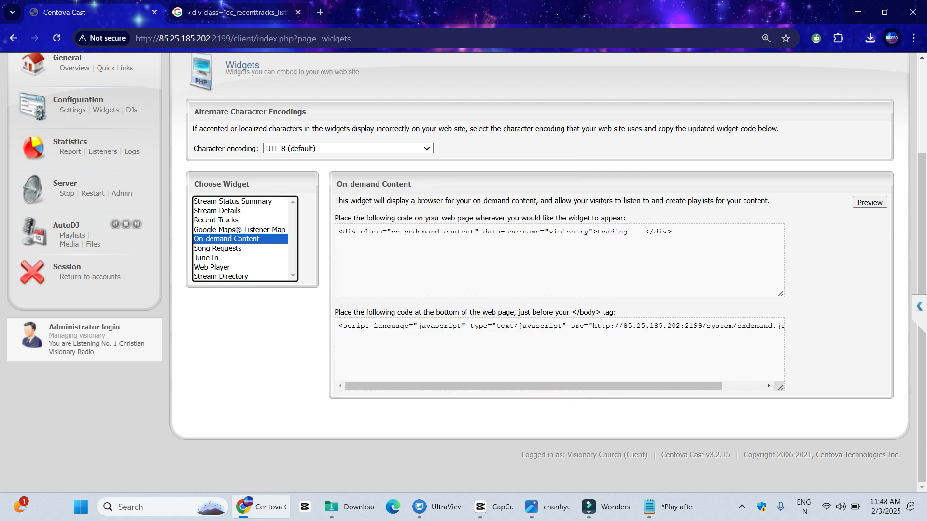
pyautogui.click(870, 202)
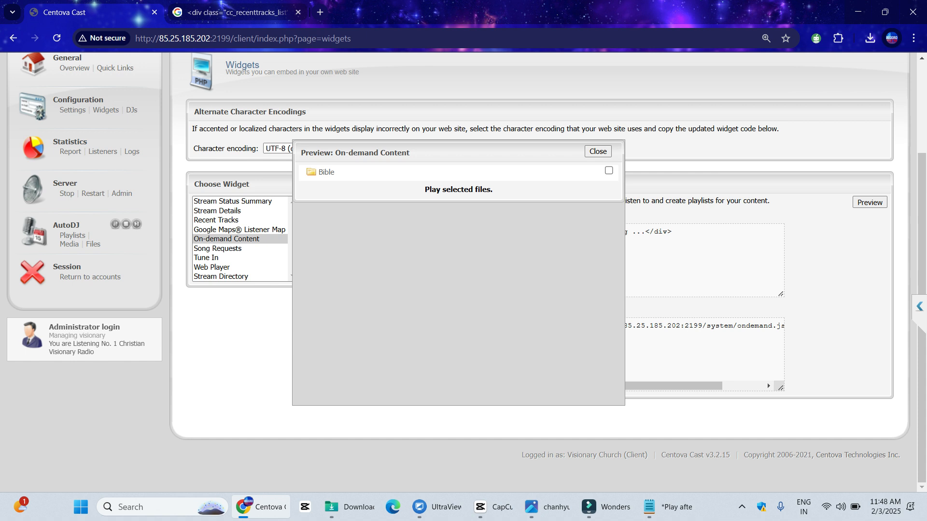
pyautogui.click(609, 171)
pyautogui.click(598, 151)
# Submit a test request in the Song Requests preview: artist 'sfdds', title 'dsfv', dedication 'vds', test e-mail
pyautogui.click(218, 248)
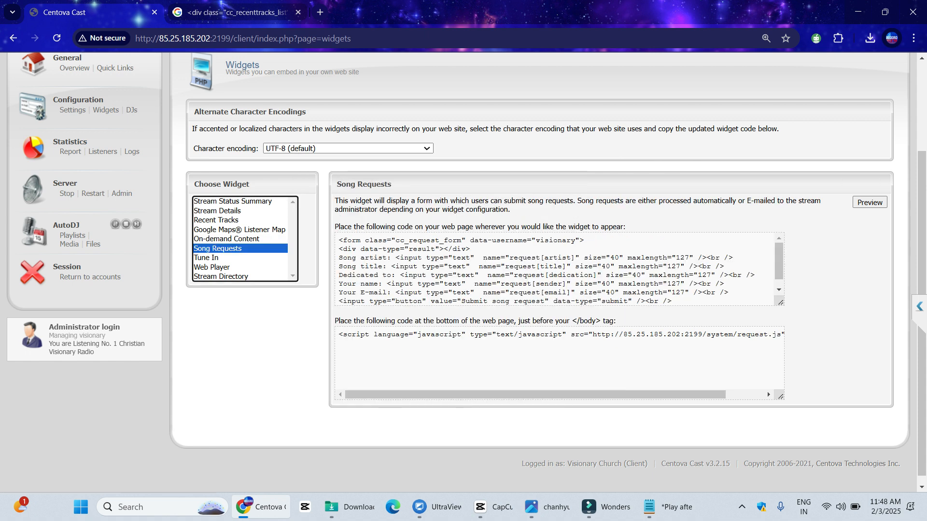
pyautogui.click(870, 202)
pyautogui.click(420, 171)
pyautogui.write('sfdds')
pyautogui.press('Tab')
pyautogui.write('dsfv')
pyautogui.press('Tab')
pyautogui.write('vds')
pyautogui.press('Tab')
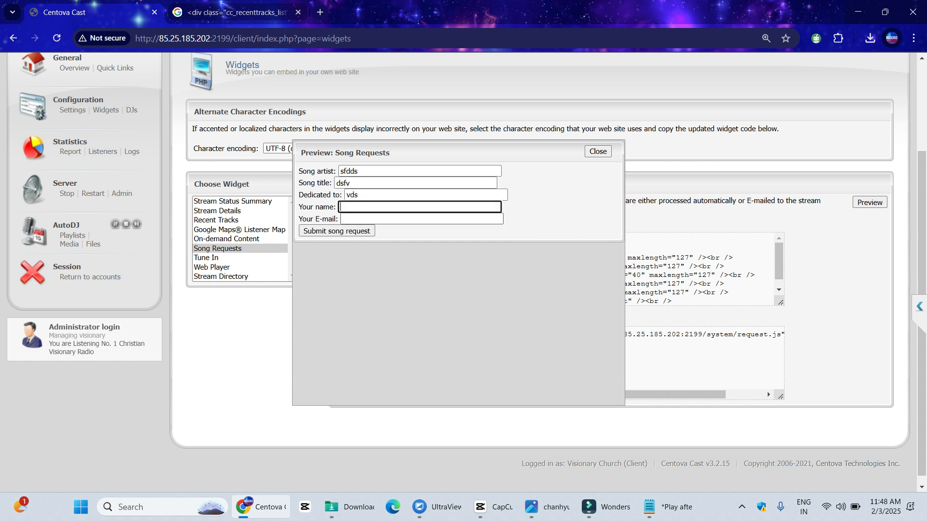
pyautogui.press('Tab')
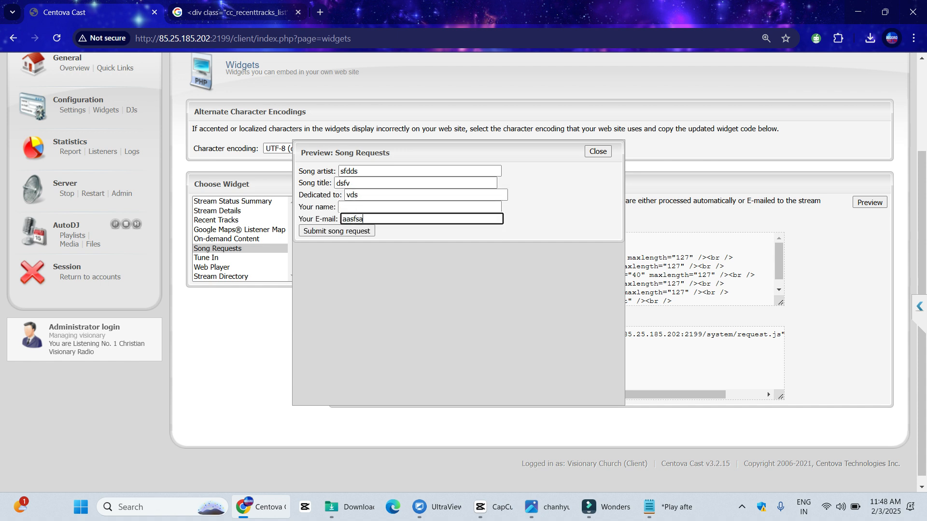
pyautogui.press('Return')
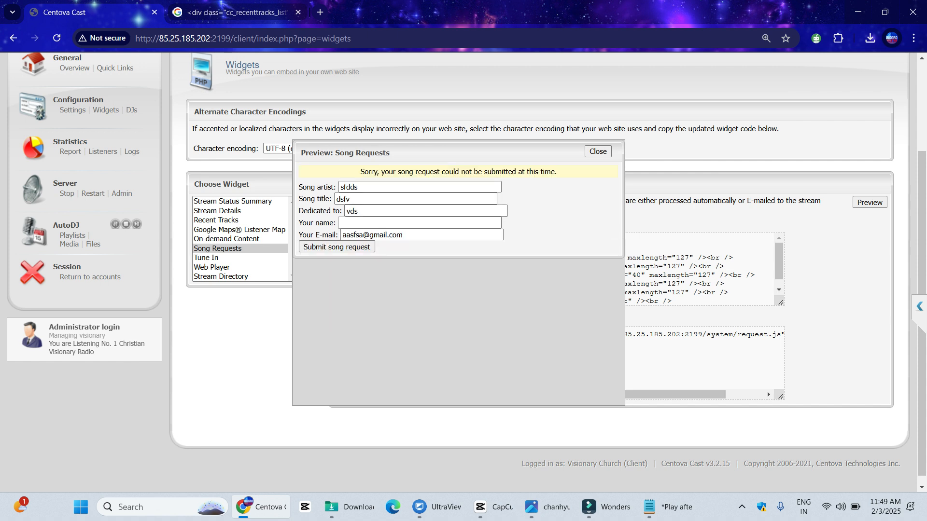
# Close the song request preview and open the Tune In widget's preview
pyautogui.click(597, 151)
pyautogui.click(207, 257)
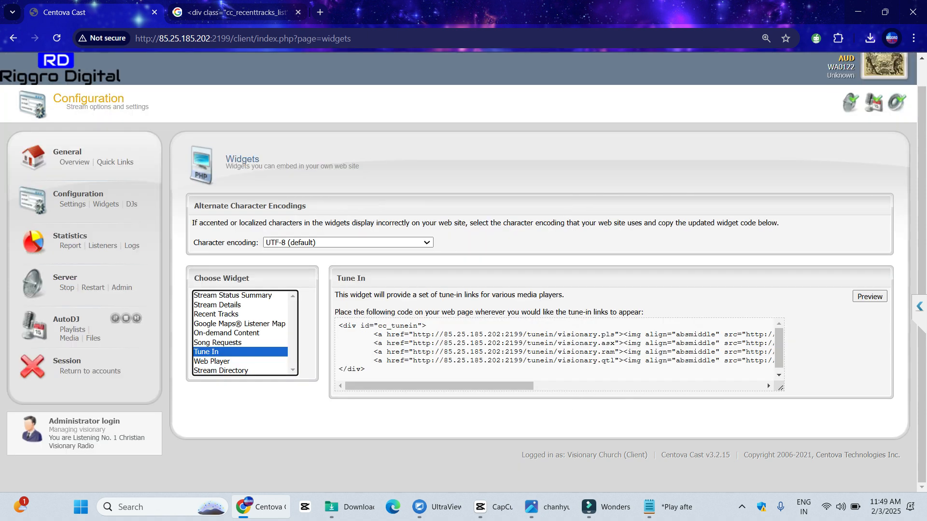
pyautogui.click(869, 297)
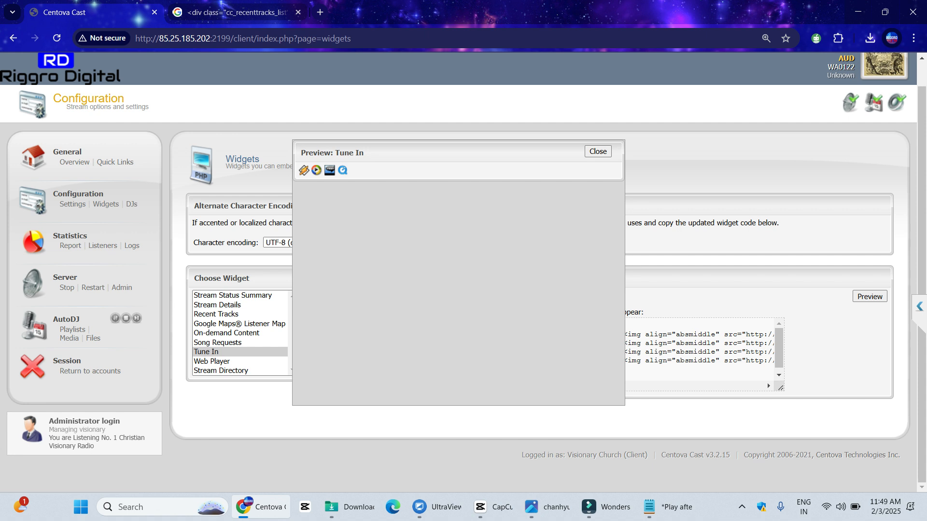
pyautogui.click(597, 151)
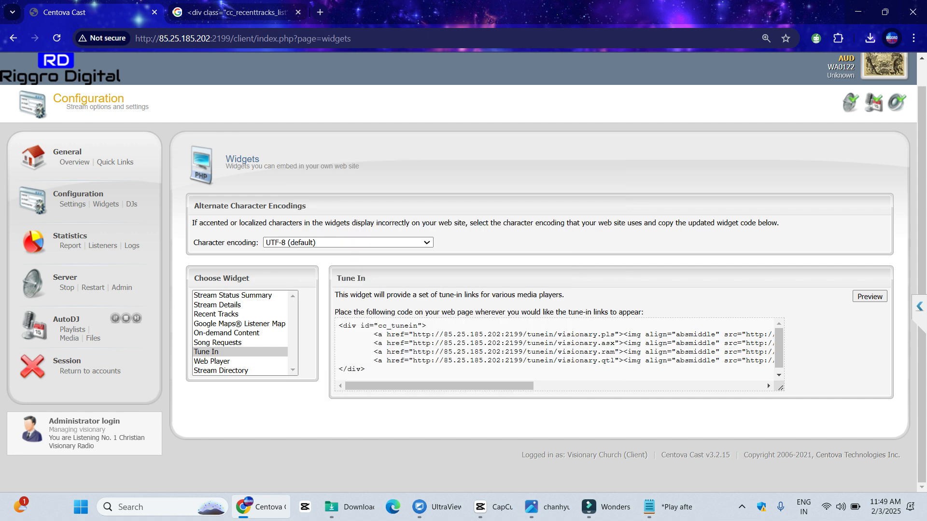
pyautogui.click(869, 297)
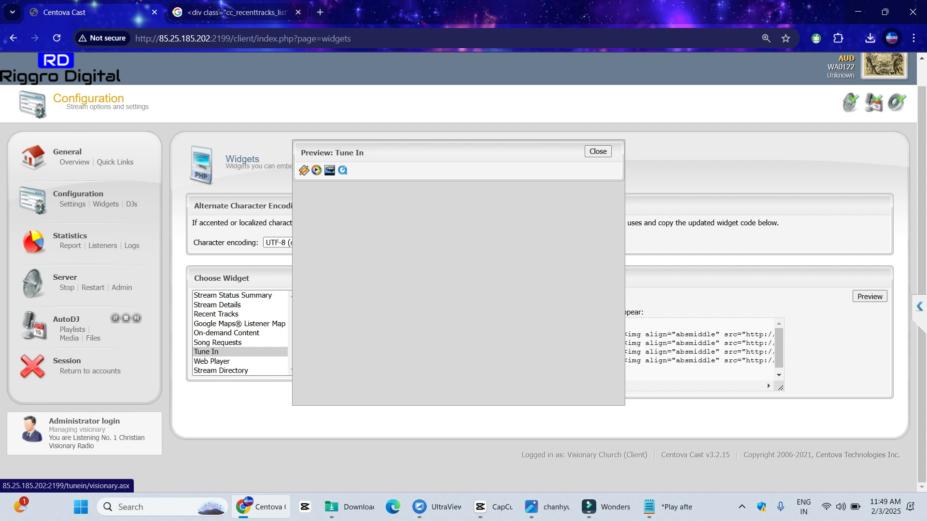
# Save and keep the 366 B playlist.asx, then display the Web Player widget code
pyautogui.click(329, 170)
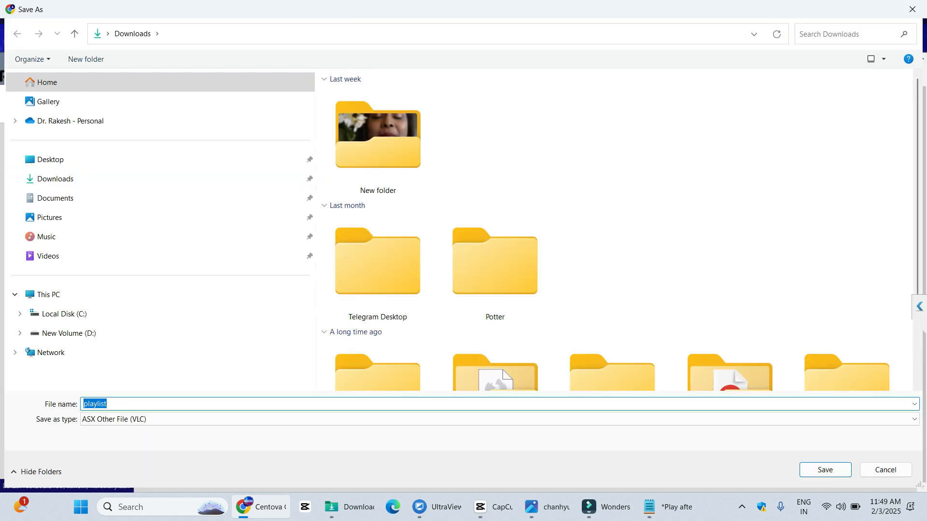
pyautogui.press('Return')
pyautogui.click(830, 66)
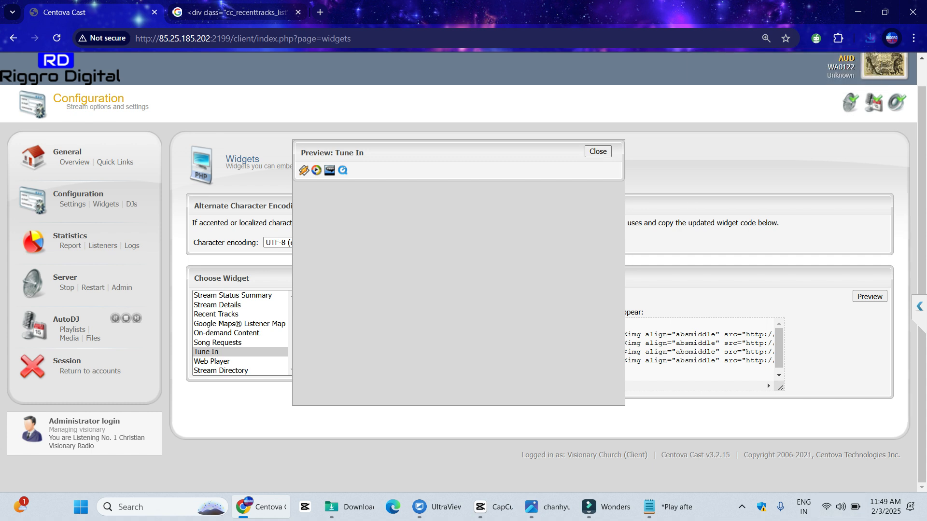
pyautogui.click(598, 152)
pyautogui.click(213, 361)
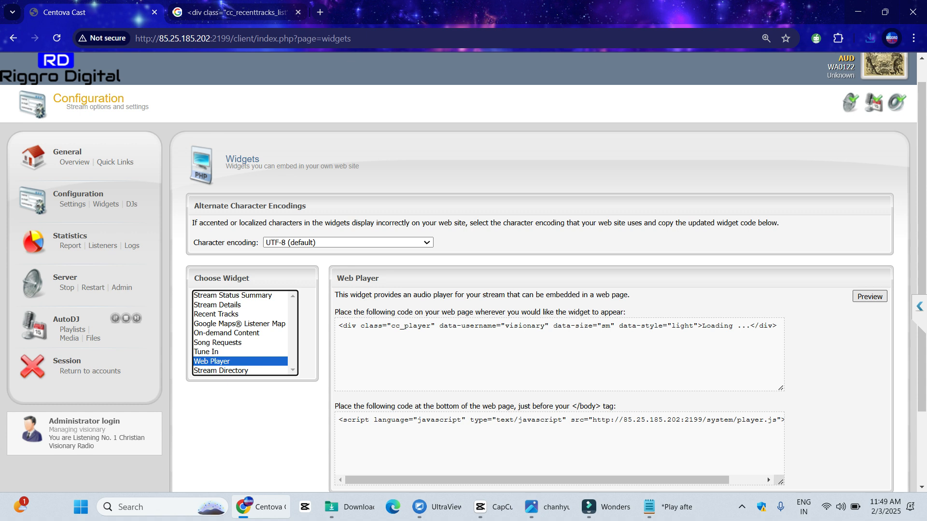
# Briefly play the stream in the Web Player preview, then show the Stream Directory embed code
pyautogui.click(869, 296)
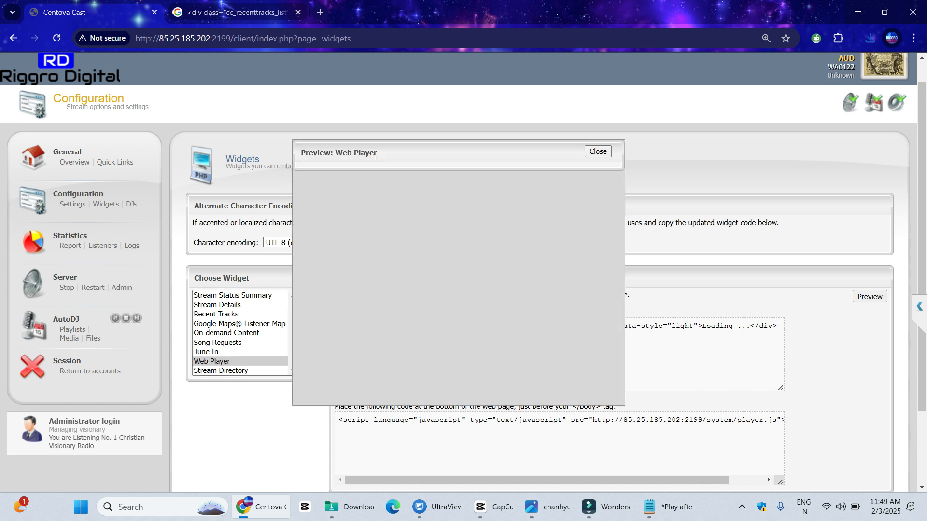
pyautogui.click(315, 178)
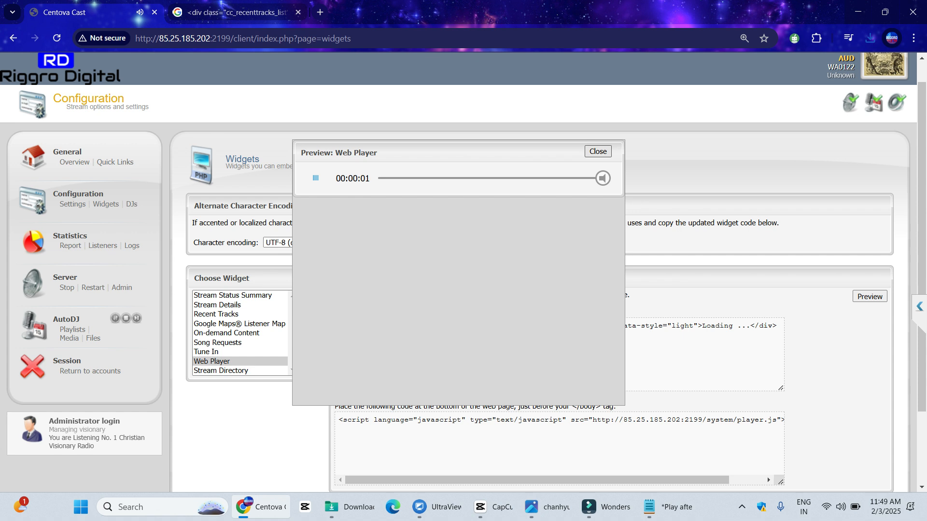
pyautogui.click(598, 152)
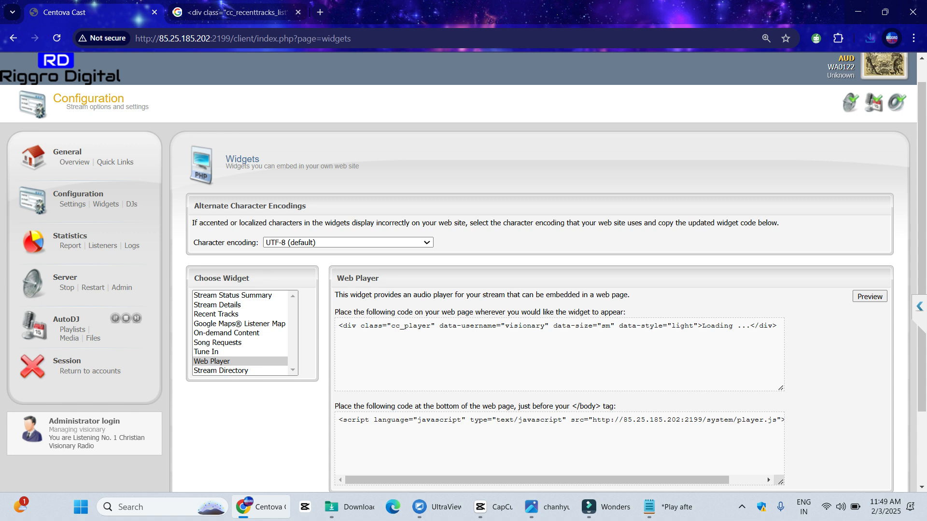
pyautogui.click(221, 371)
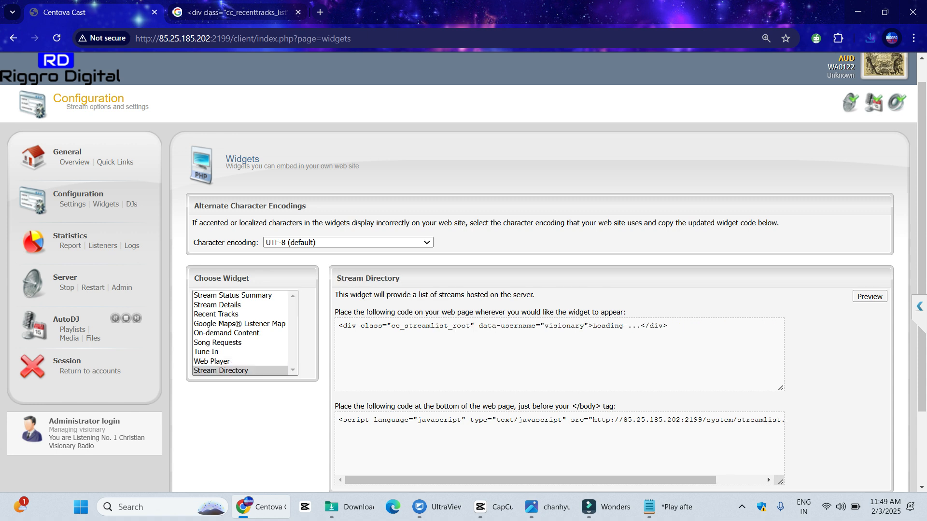
# Preview the Stream Directory and browse stations like 1O2 Vibes FM Stream and Radio Adda
pyautogui.click(870, 296)
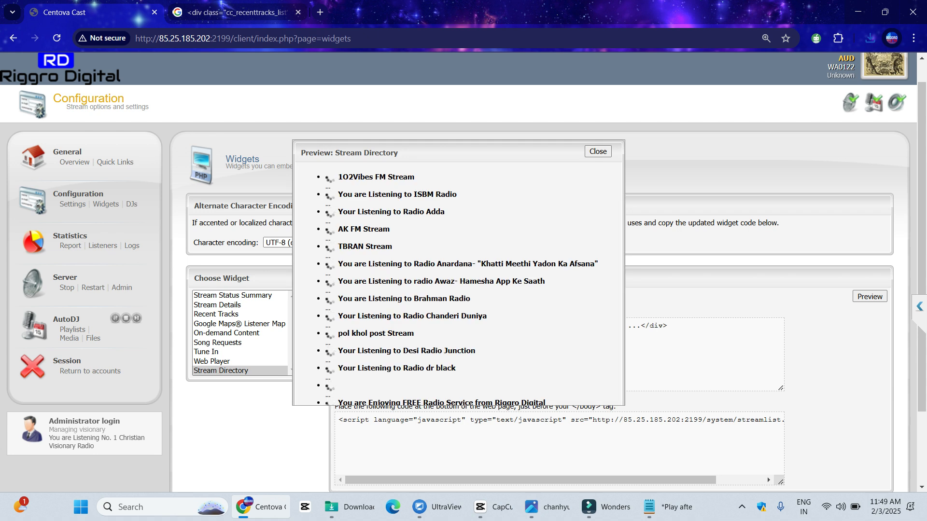
pyautogui.scroll(-3, 767, 477)
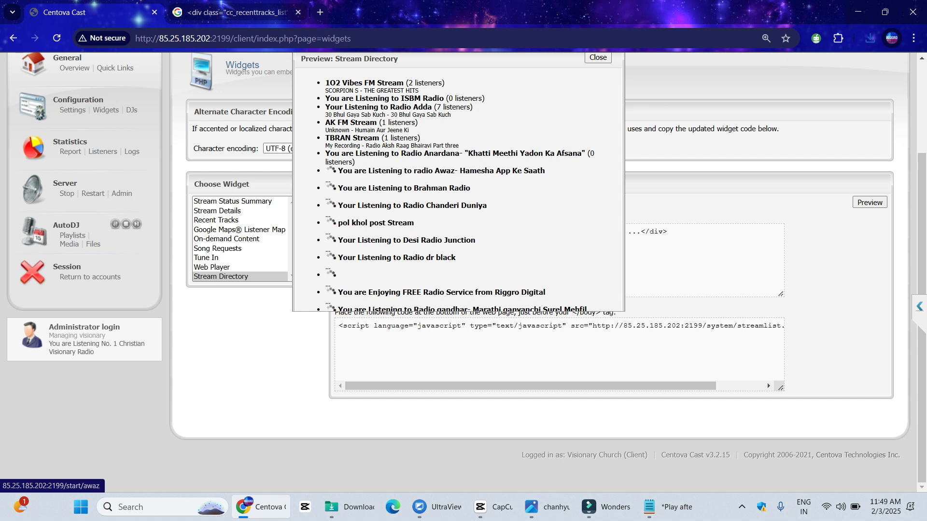
pyautogui.scroll(4, 441, 170)
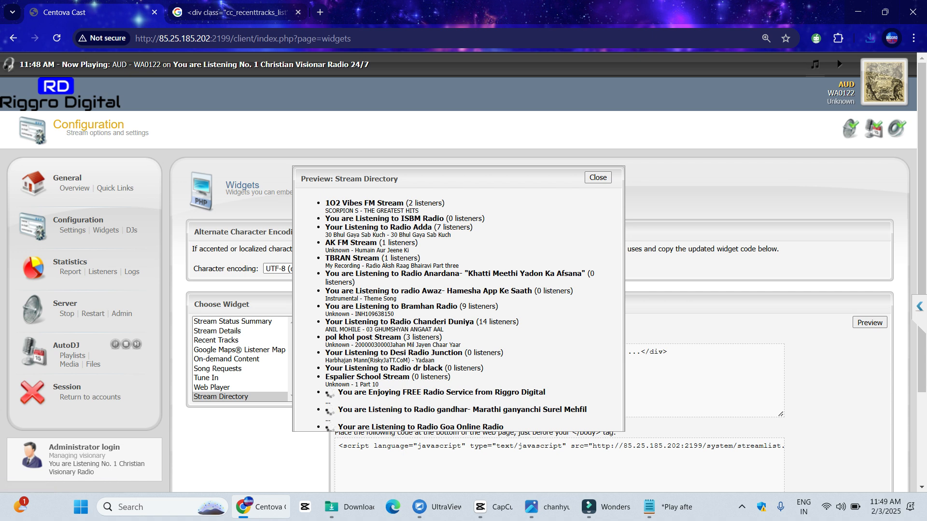
pyautogui.scroll(-3, 449, 282)
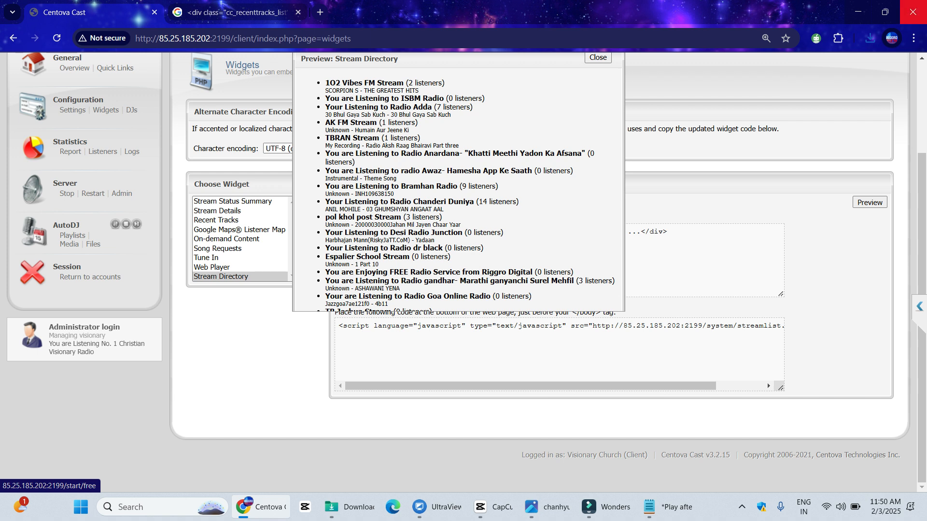
pyautogui.moveTo(885, 12)
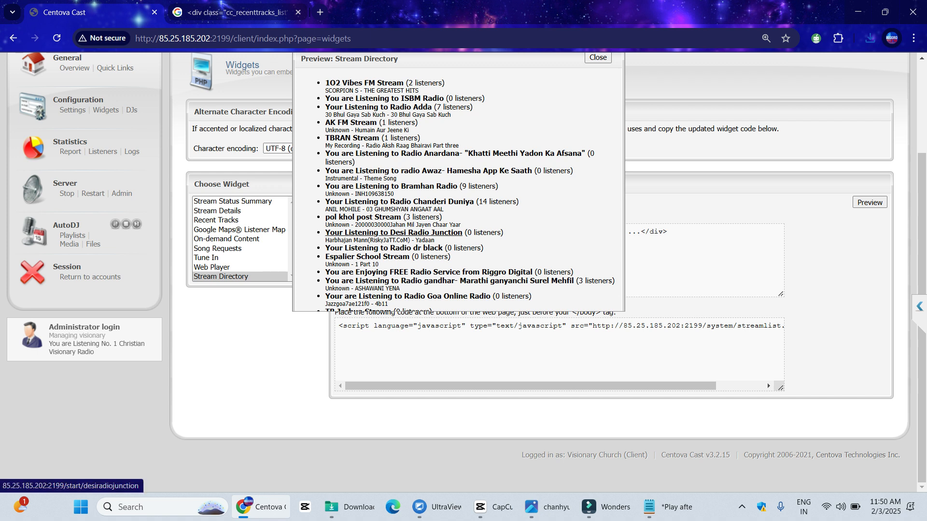
# Open Desi Radio Junction's page, select its bitrate and now-playing text, then return to Account Overview
pyautogui.click(394, 232)
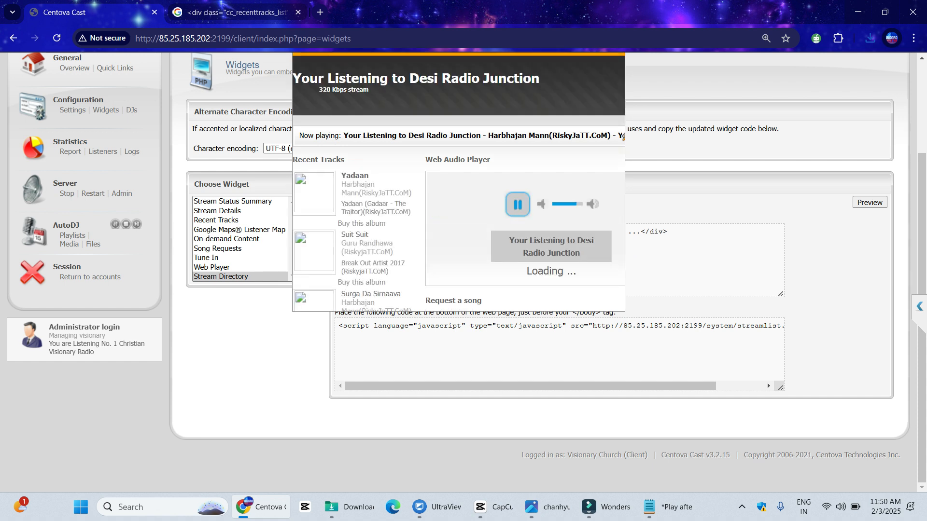
pyautogui.moveTo(317, 90); pyautogui.dragTo(596, 136)
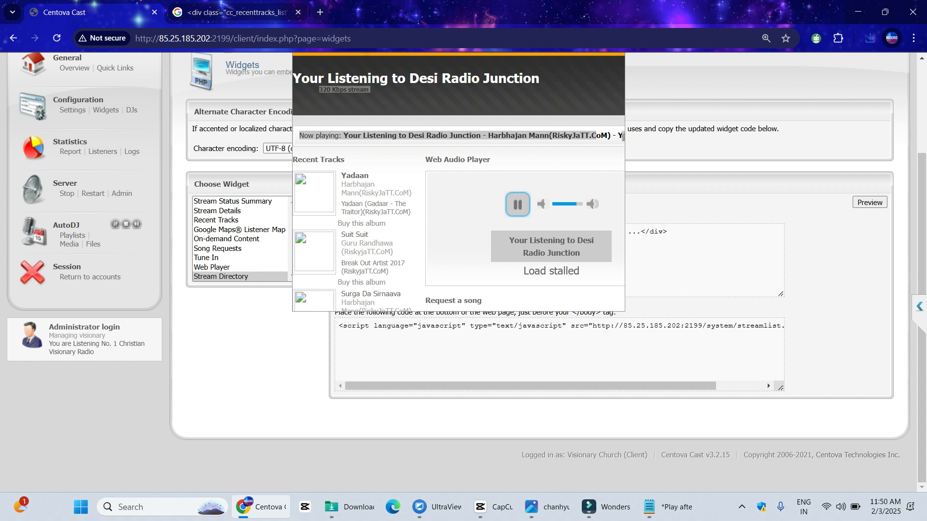
pyautogui.scroll(3, 464, 271)
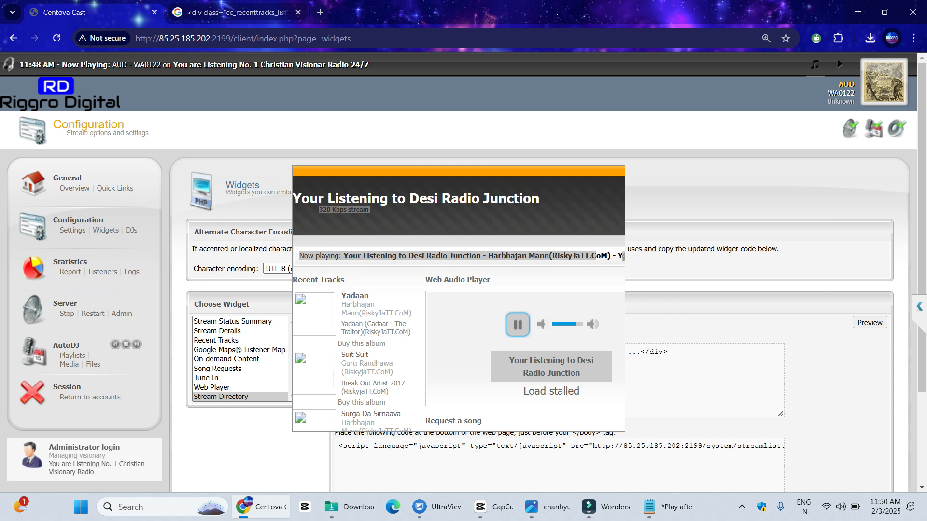
pyautogui.click(74, 188)
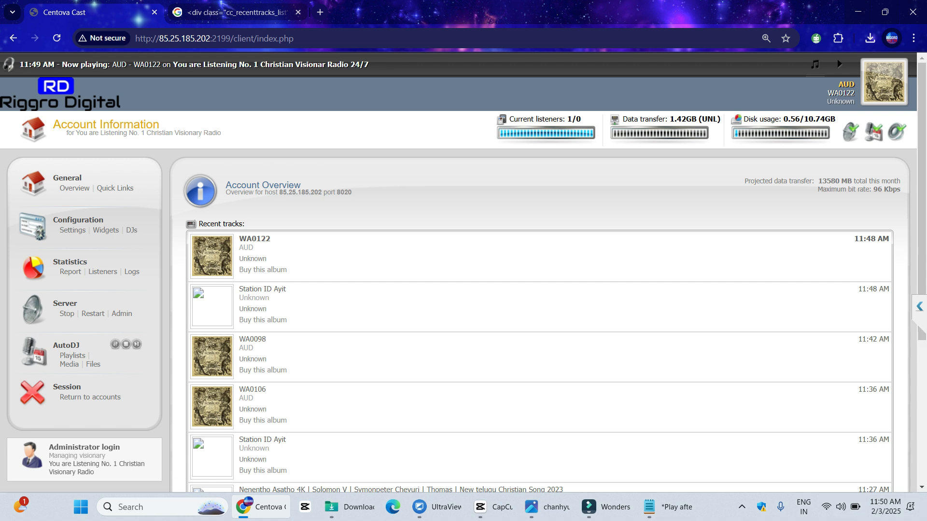
# Go from Widgets to DJ Management and start a blank new DJ account
pyautogui.click(105, 230)
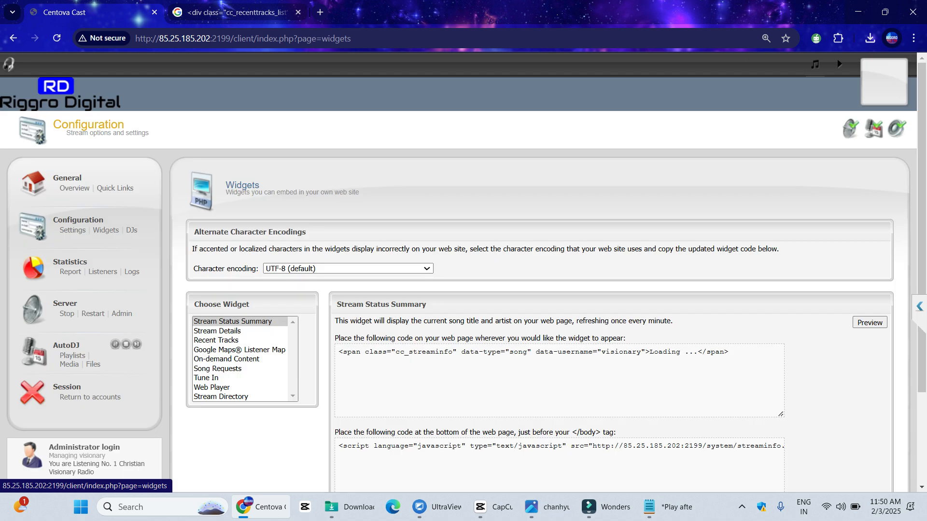
pyautogui.scroll(-3, 463, 270)
pyautogui.scroll(3, 131, 230)
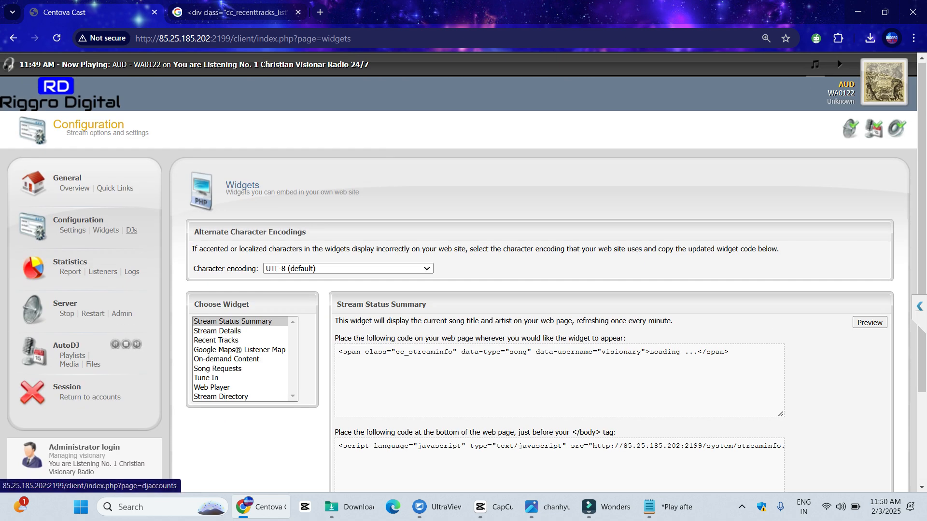
pyautogui.click(131, 230)
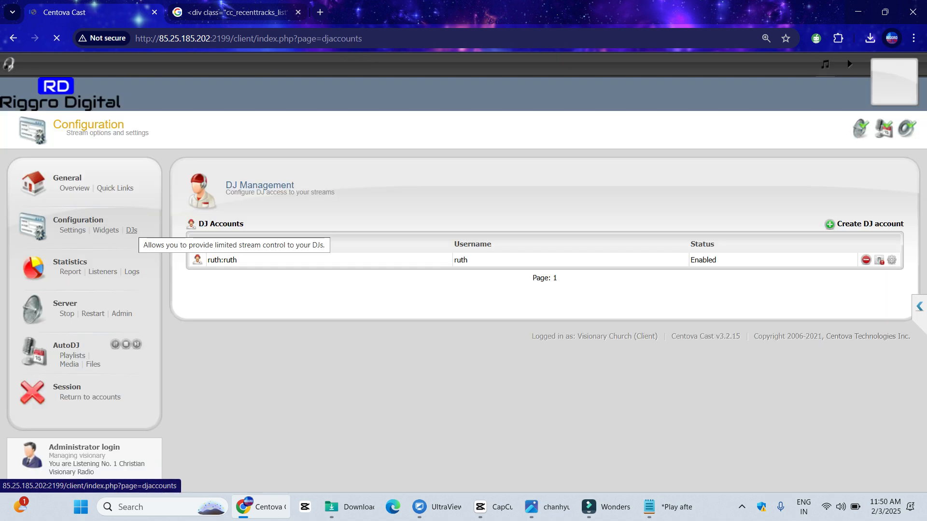
pyautogui.click(870, 224)
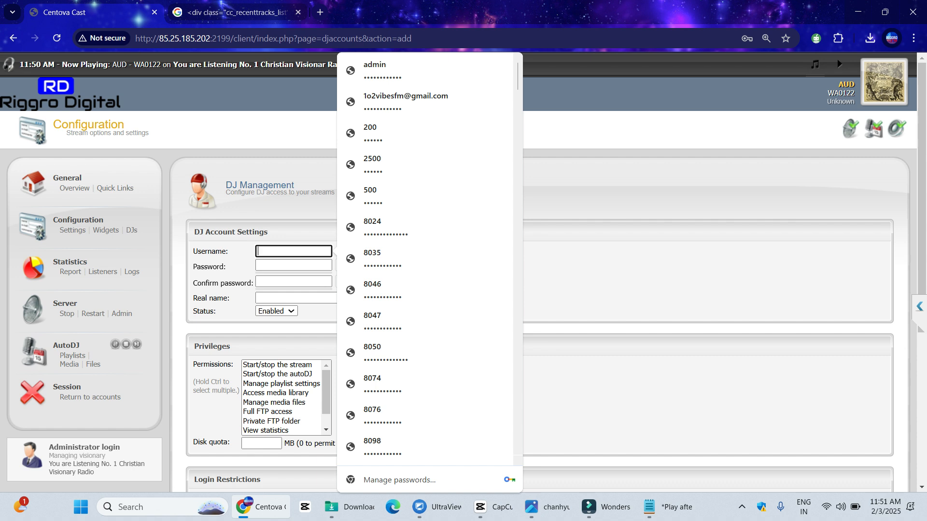
# Enter the DJ's username and password, then reveal and copy the password
pyautogui.write('Emmanual')
pyautogui.press('Tab')
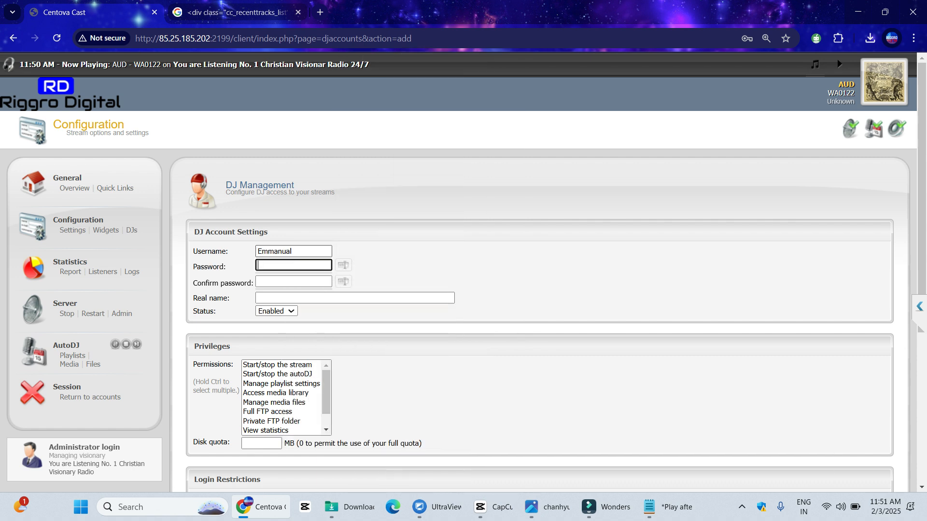
pyautogui.write('********')
pyautogui.press('Tab')
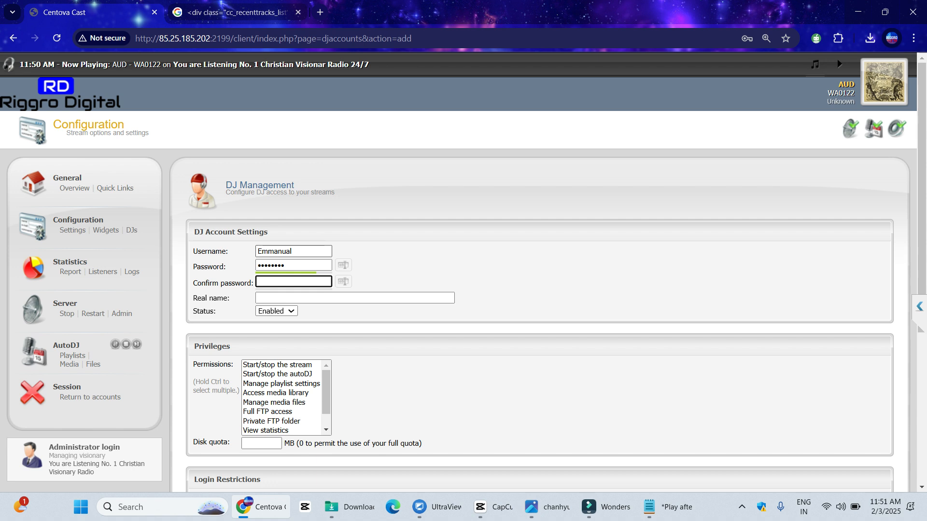
pyautogui.click(301, 265)
pyautogui.write('***')
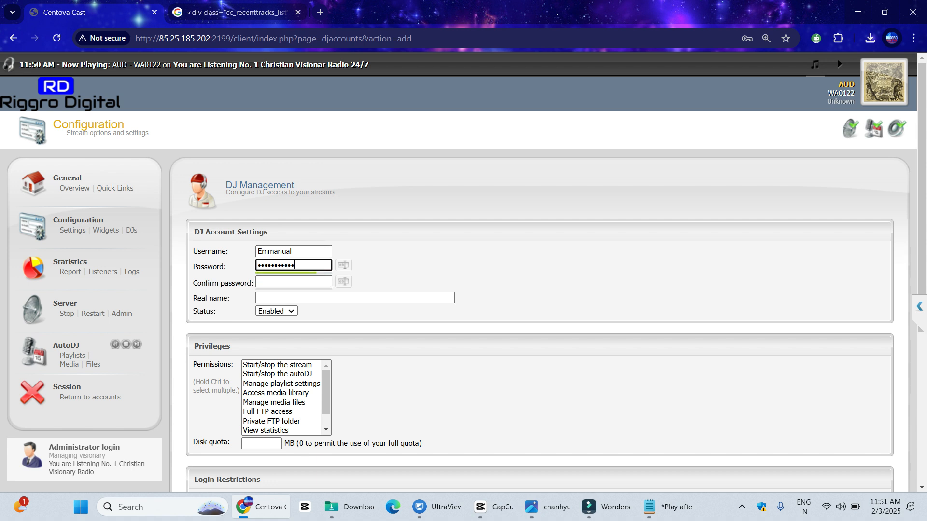
pyautogui.click(343, 265)
pyautogui.hotkey('ctrl', 'a')
pyautogui.hotkey('ctrl', 'c')
# Paste the password into the confirmation and build the real name from pasted text and a colon
pyautogui.click(294, 282)
pyautogui.hotkey('ctrl', 'v')
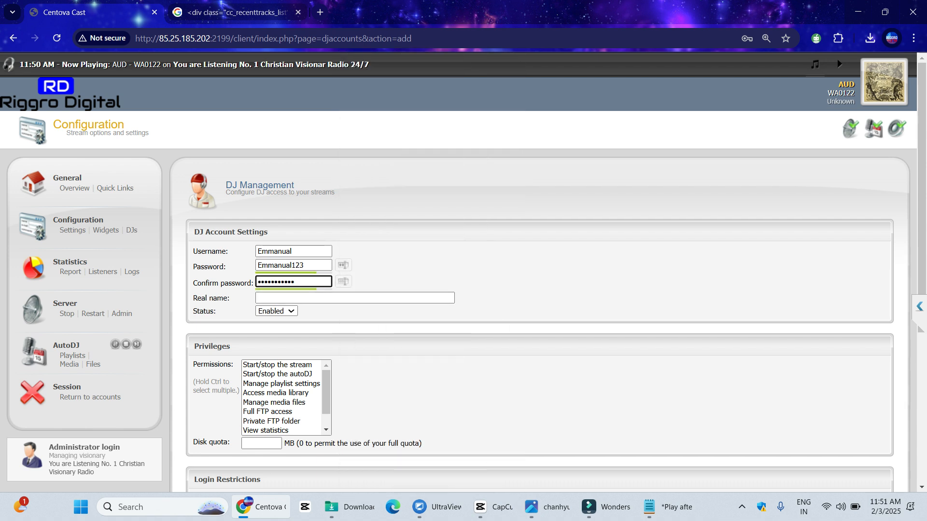
pyautogui.click(295, 297)
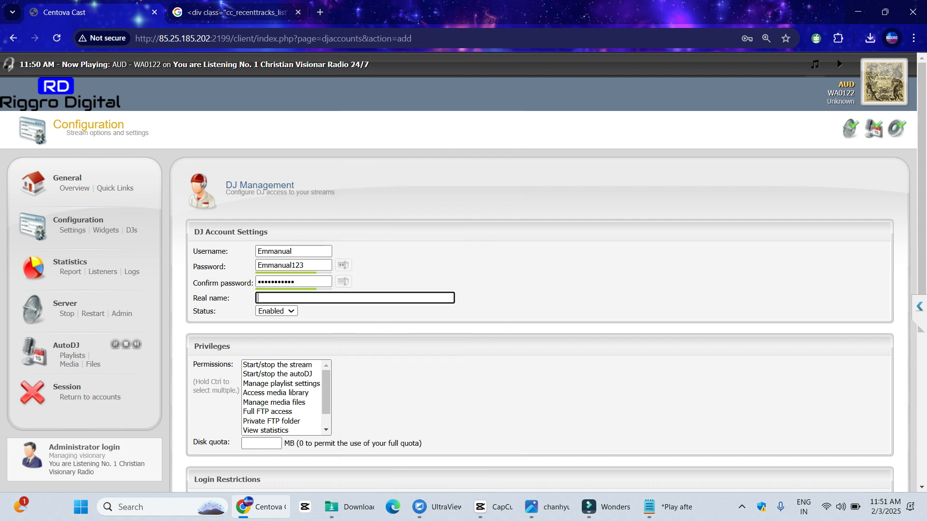
pyautogui.hotkey('ctrl', 'v')
pyautogui.write(':')
pyautogui.hotkey('ctrl', 'v')
pyautogui.press('BackSpace')
pyautogui.press('BackSpace')
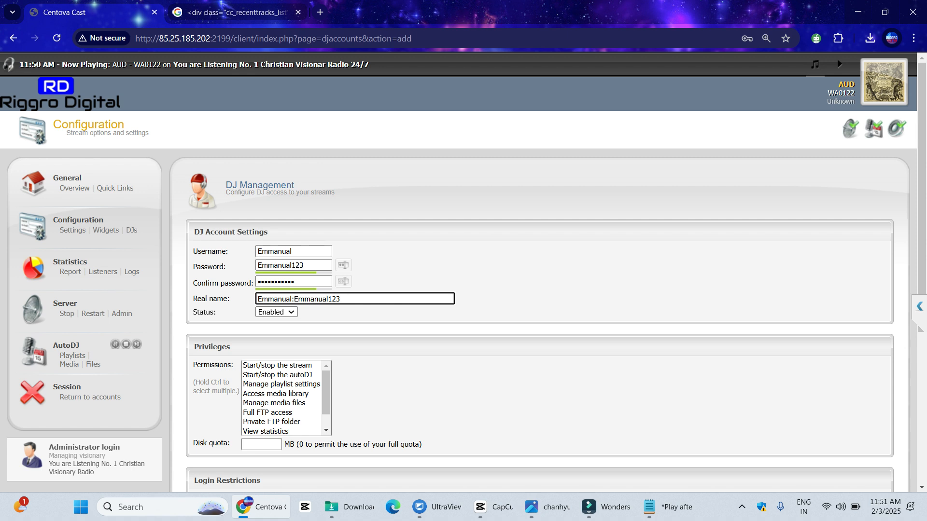
# Select the username, real name and password values to compare them
pyautogui.doubleClick(274, 251)
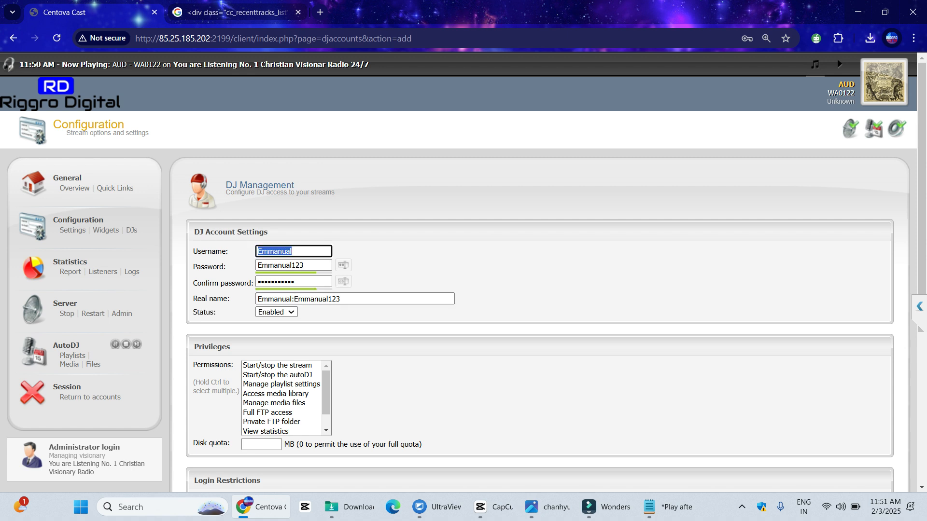
pyautogui.doubleClick(274, 299)
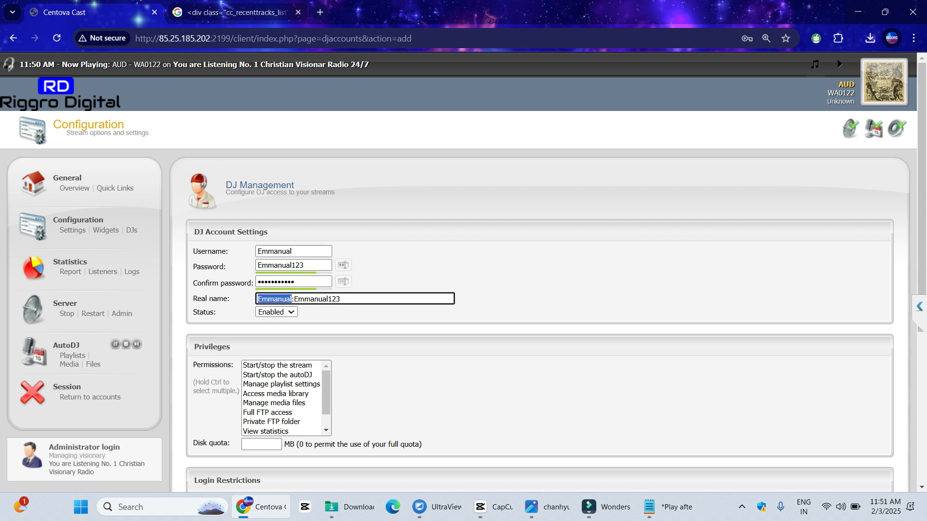
pyautogui.click(293, 299)
pyautogui.doubleClick(296, 299)
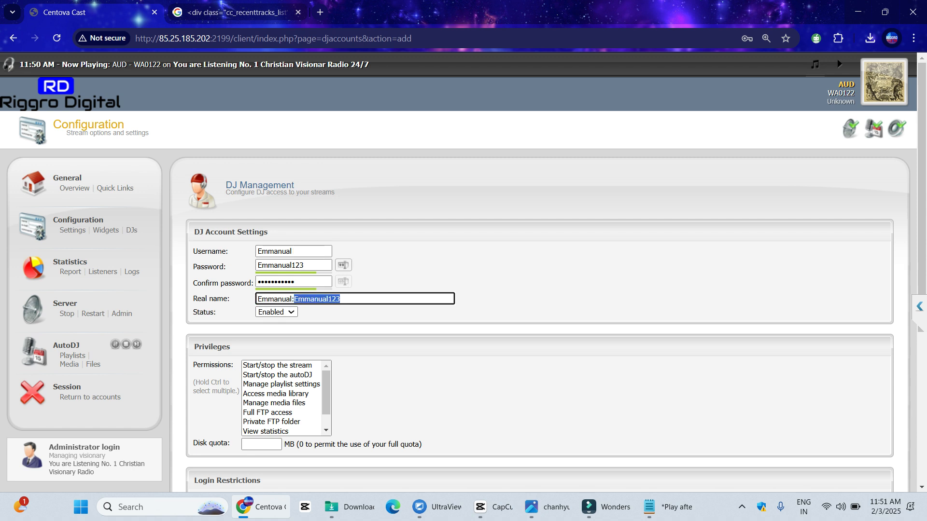
pyautogui.doubleClick(280, 265)
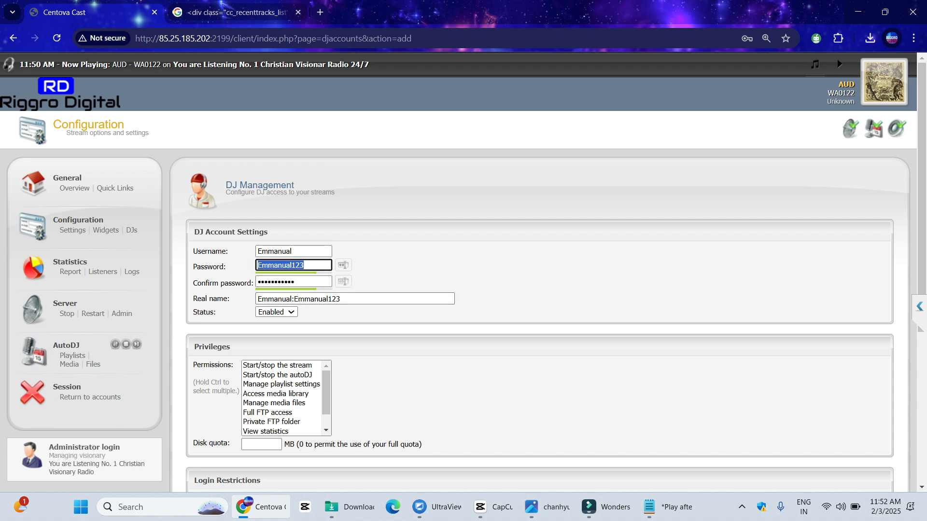
pyautogui.click(355, 299)
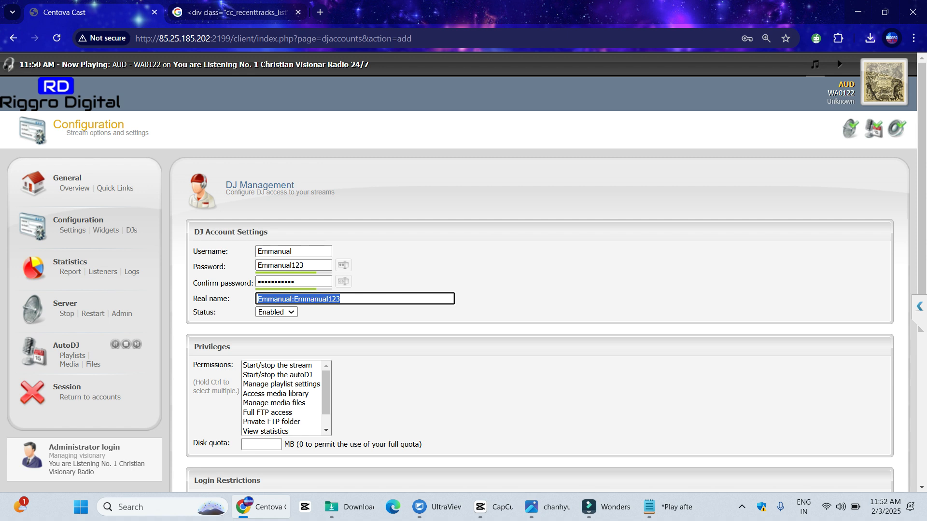
# Try several permission combinations, finishing with only Start/stop the stream selected
pyautogui.press('Tab')
pyautogui.press('Tab')
pyautogui.press('Down')
pyautogui.press('Down')
pyautogui.press('Down')
pyautogui.press('Down')
pyautogui.press('Down')
pyautogui.press('Down')
pyautogui.press('Up')
pyautogui.press('Up')
pyautogui.press('Up')
pyautogui.press('Up')
pyautogui.hotkey('ctrl', 'Down')
pyautogui.hotkey('ctrl', 'Down')
pyautogui.hotkey('ctrl', 'space')
pyautogui.hotkey('ctrl', 'Down')
pyautogui.hotkey('ctrl', 'Down')
pyautogui.hotkey('ctrl', 'space')
pyautogui.hotkey('ctrl', 'Down')
pyautogui.hotkey('ctrl', 'Down')
pyautogui.hotkey('ctrl', 'space')
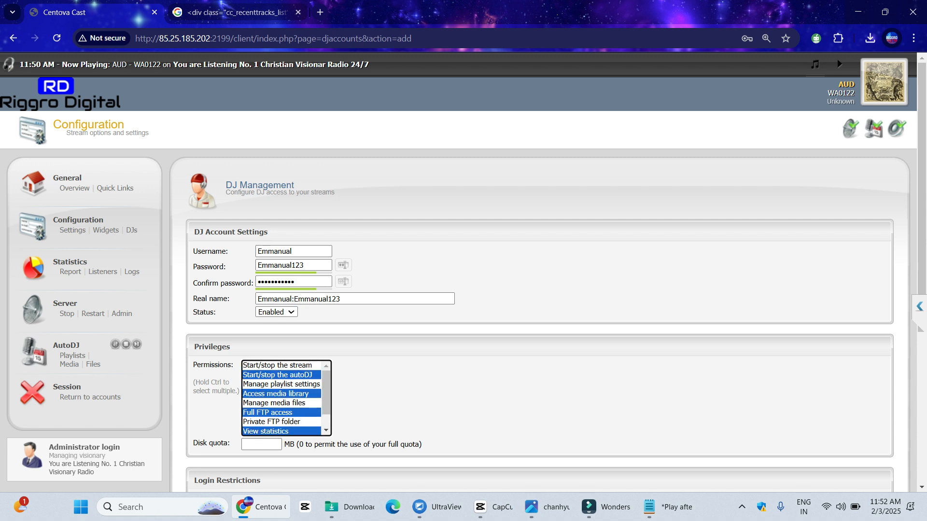
pyautogui.press('Up')
pyautogui.press('Up')
pyautogui.press('Up')
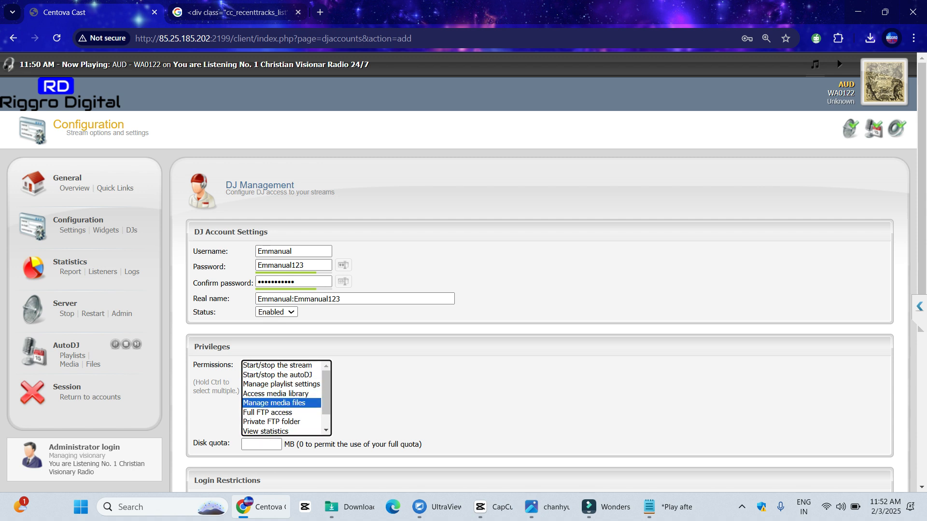
pyautogui.press('Down')
pyautogui.press('Down')
pyautogui.press('Down')
pyautogui.press('Home')
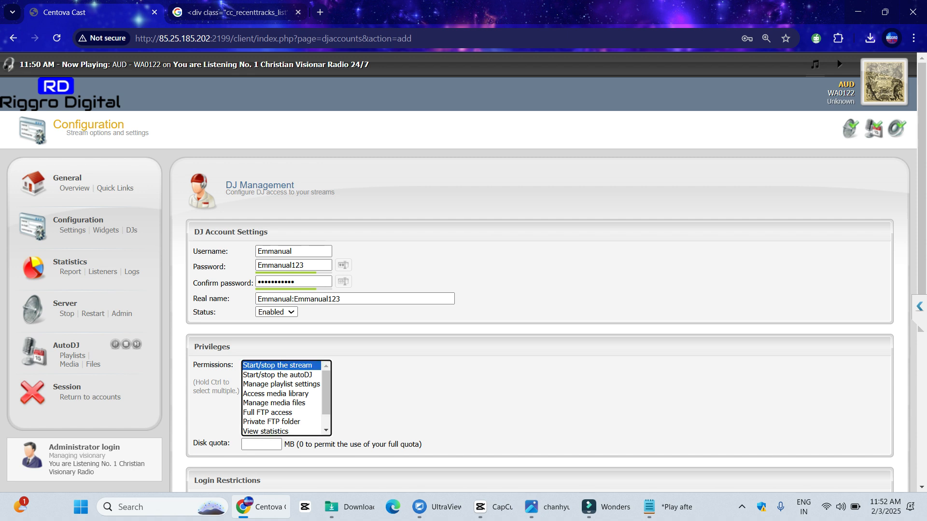
# Select every permission and pick the allowed login days
pyautogui.hotkey('shift', 'End')
pyautogui.scroll(-3, 463, 270)
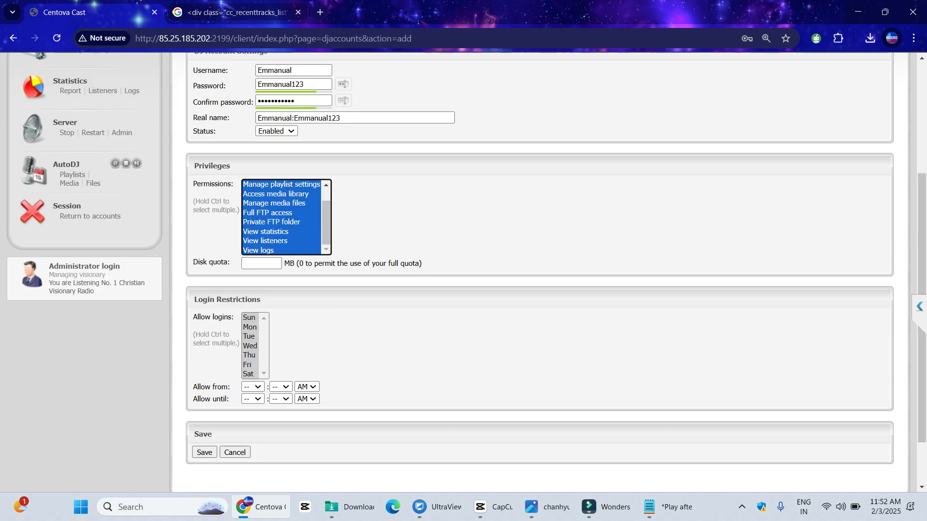
pyautogui.click(249, 317)
pyautogui.keyDown('ctrl'); pyautogui.click(249, 336); pyautogui.keyUp('ctrl')
pyautogui.keyDown('ctrl'); pyautogui.click(249, 355); pyautogui.keyUp('ctrl')
pyautogui.keyDown('ctrl'); pyautogui.click(248, 373); pyautogui.keyUp('ctrl')
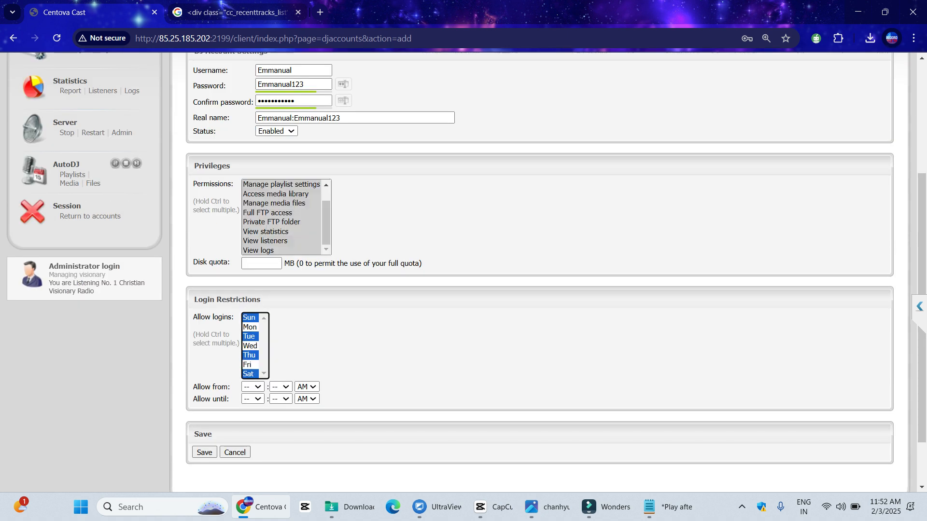
pyautogui.keyDown('ctrl'); pyautogui.click(249, 336); pyautogui.keyUp('ctrl')
pyautogui.keyDown('ctrl'); pyautogui.click(250, 327); pyautogui.keyUp('ctrl')
pyautogui.keyDown('ctrl'); pyautogui.click(250, 346); pyautogui.keyUp('ctrl')
pyautogui.keyDown('ctrl'); pyautogui.click(249, 336); pyautogui.keyUp('ctrl')
pyautogui.keyDown('ctrl'); pyautogui.click(249, 355); pyautogui.keyUp('ctrl')
pyautogui.keyDown('ctrl'); pyautogui.click(247, 364); pyautogui.keyUp('ctrl')
pyautogui.keyDown('ctrl'); pyautogui.click(249, 355); pyautogui.keyUp('ctrl')
pyautogui.keyDown('ctrl'); pyautogui.click(249, 317); pyautogui.keyUp('ctrl')
# Allow logins from 11 AM until 02 PM and save the new DJ account
pyautogui.click(252, 386)
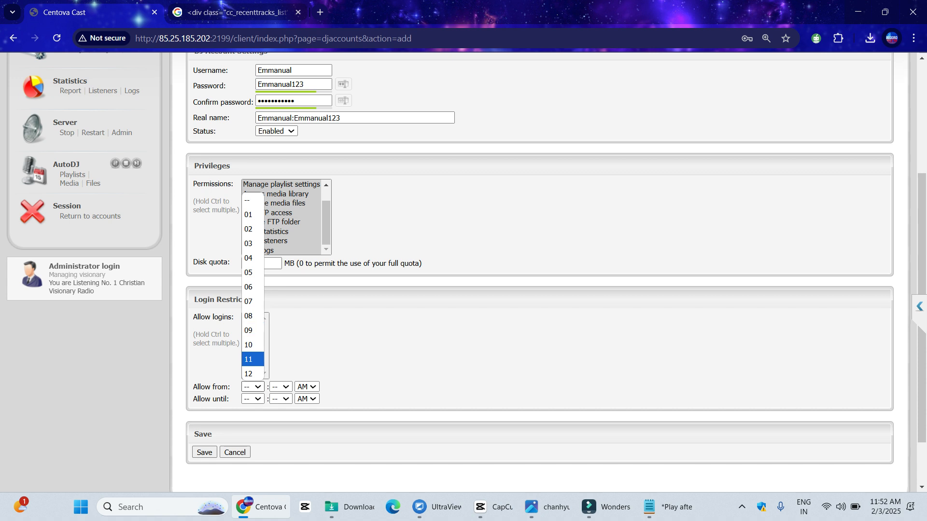
pyautogui.click(248, 359)
pyautogui.click(252, 386)
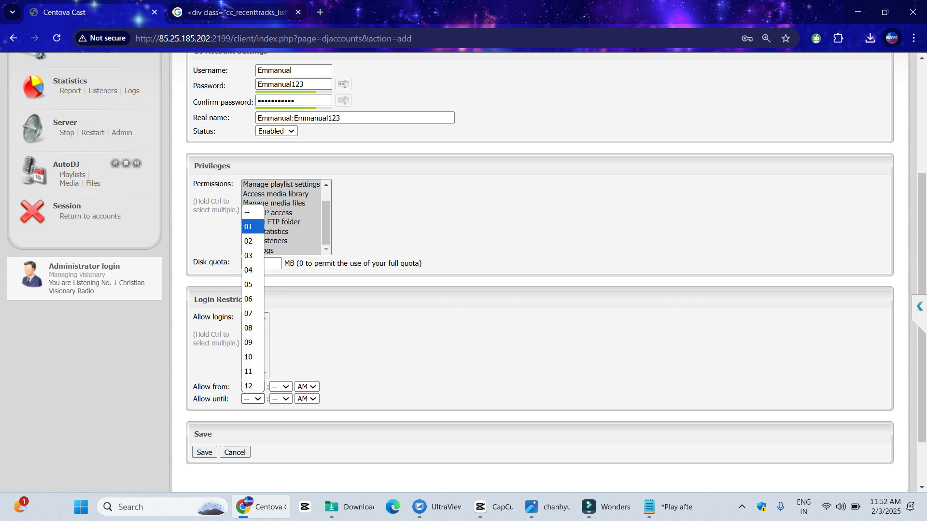
pyautogui.click(249, 241)
pyautogui.click(306, 399)
pyautogui.click(304, 425)
pyautogui.scroll(-1, 304, 425)
pyautogui.scroll(-1, 304, 425)
pyautogui.click(204, 387)
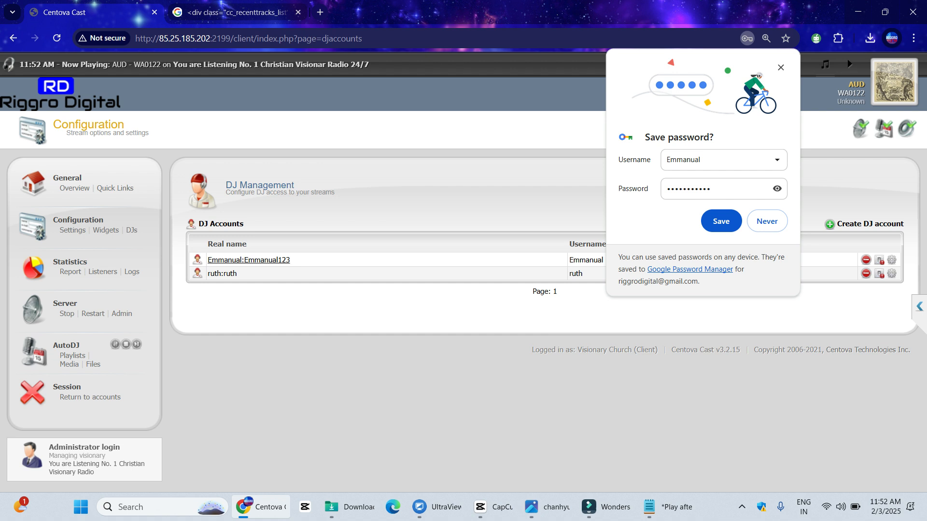
# Dismiss the save-password prompt and review the new DJ's settings before returning to DJs
pyautogui.click(721, 221)
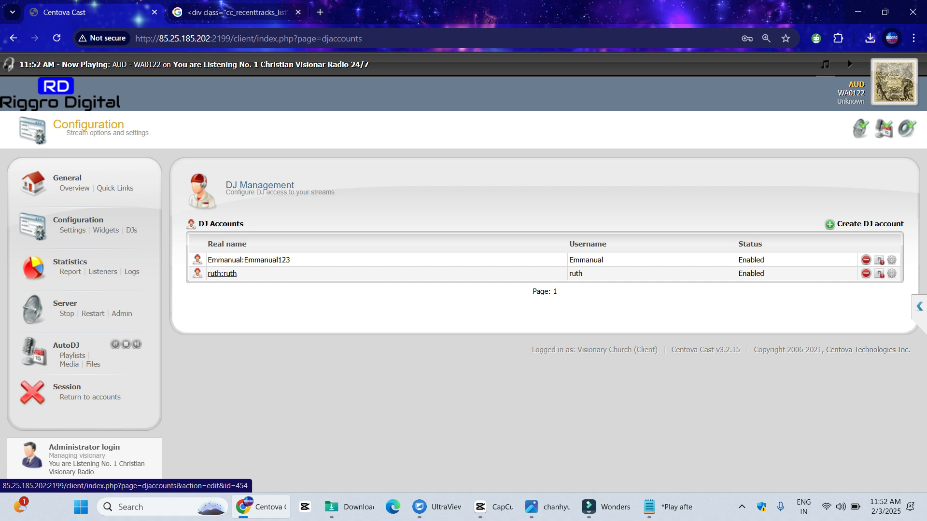
pyautogui.click(248, 261)
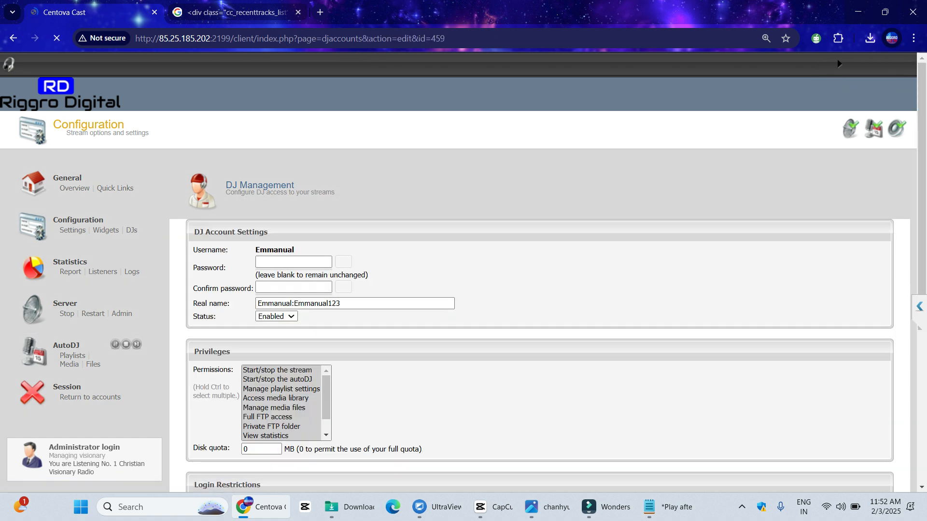
pyautogui.scroll(-5, 483, 289)
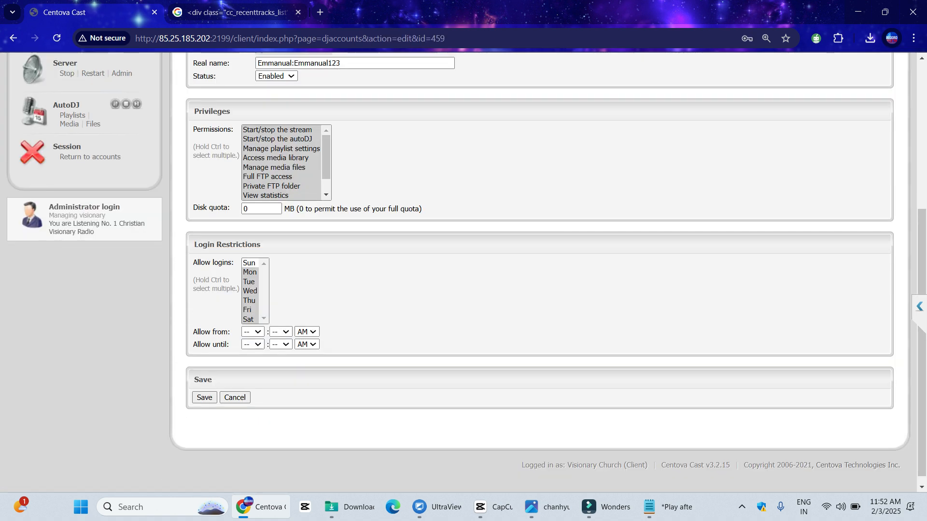
pyautogui.scroll(5, 483, 289)
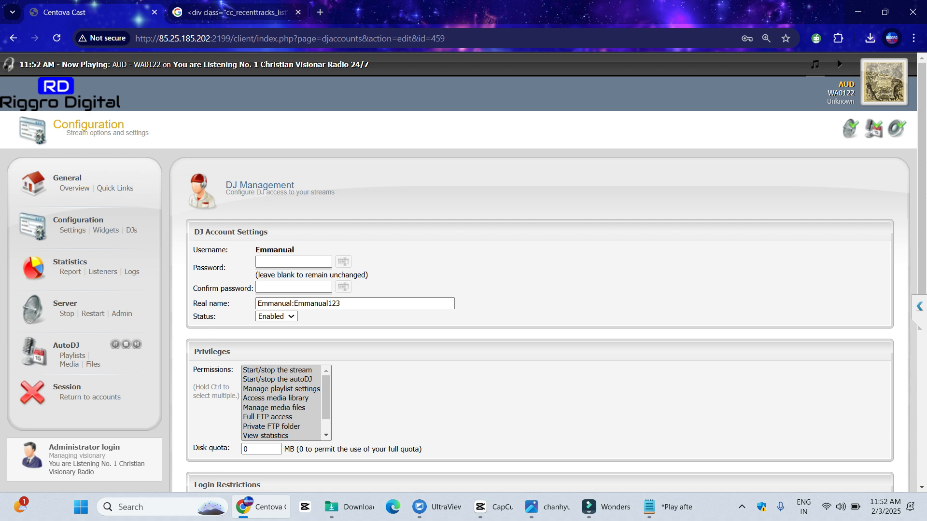
pyautogui.click(132, 230)
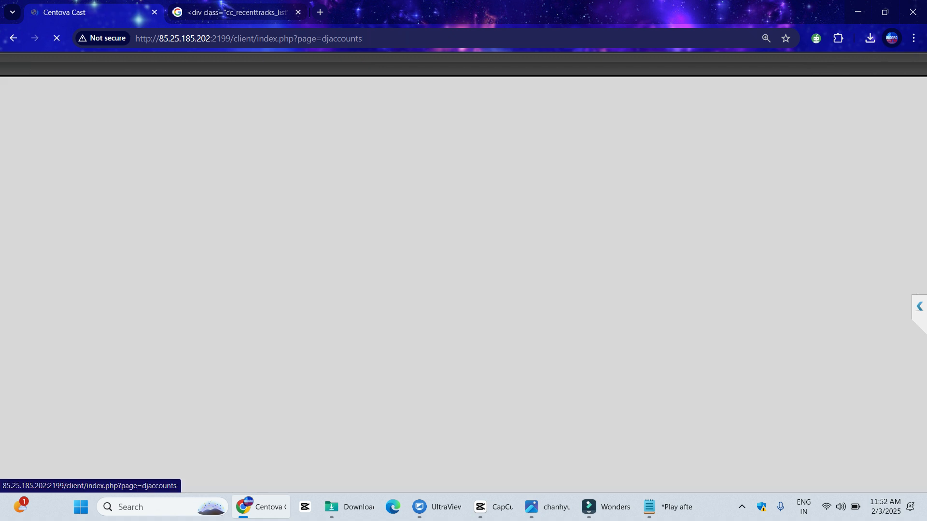
# Delete the older DJ account and copy the remaining DJ's real name
pyautogui.click(866, 274)
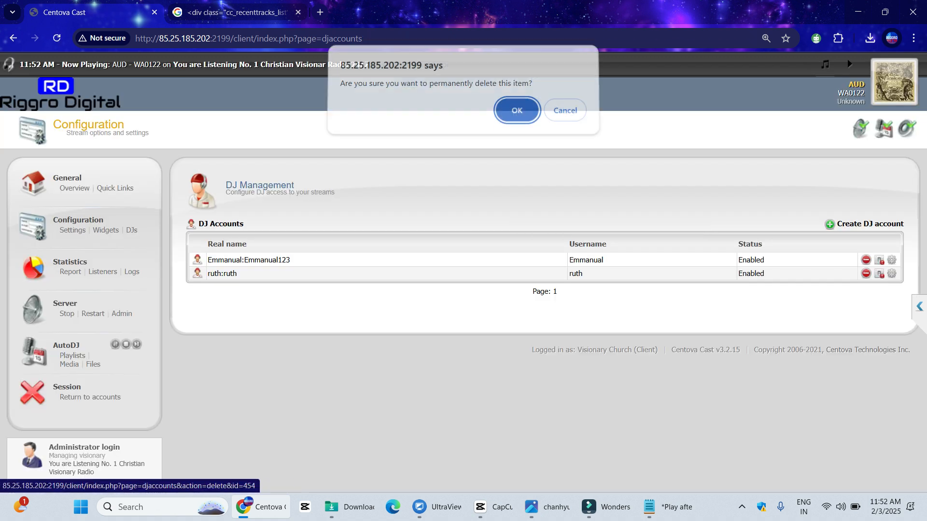
pyautogui.press('Return')
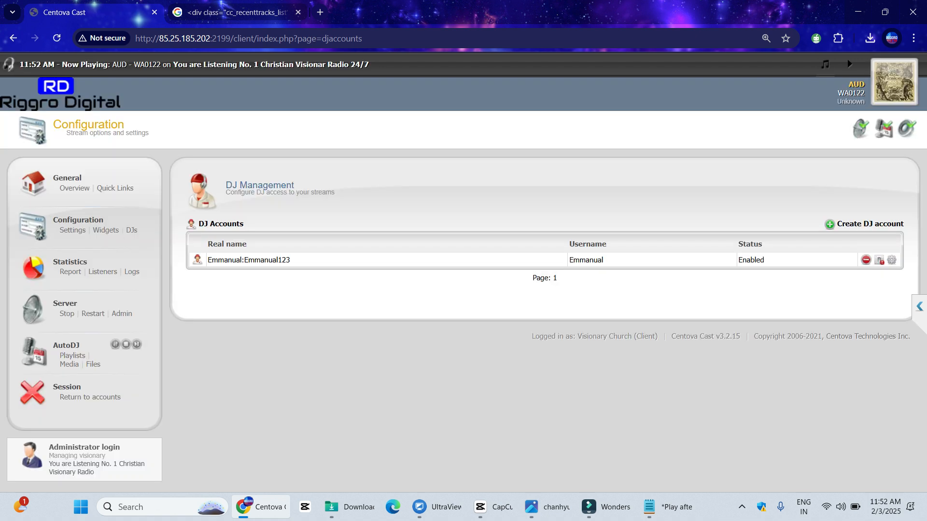
pyautogui.moveTo(292, 260); pyautogui.dragTo(207, 260)
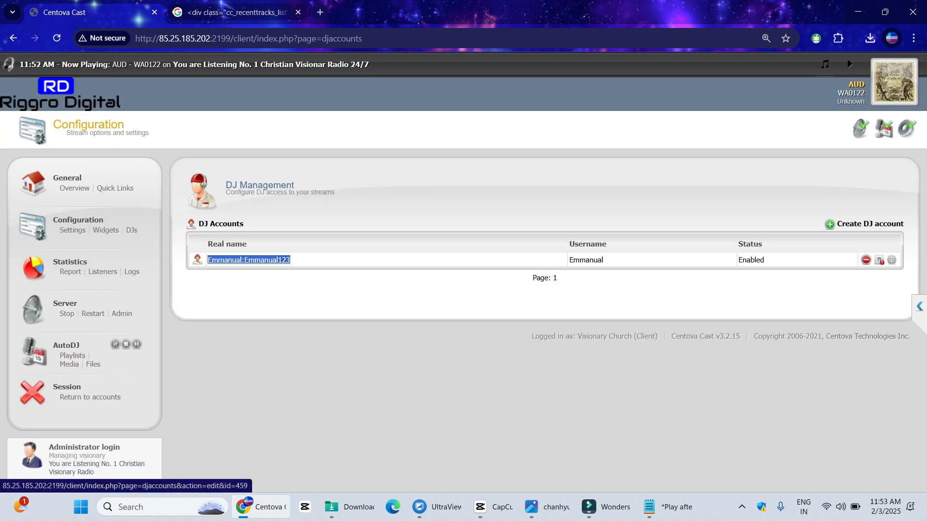
pyautogui.rightClick(209, 260)
pyautogui.click(247, 338)
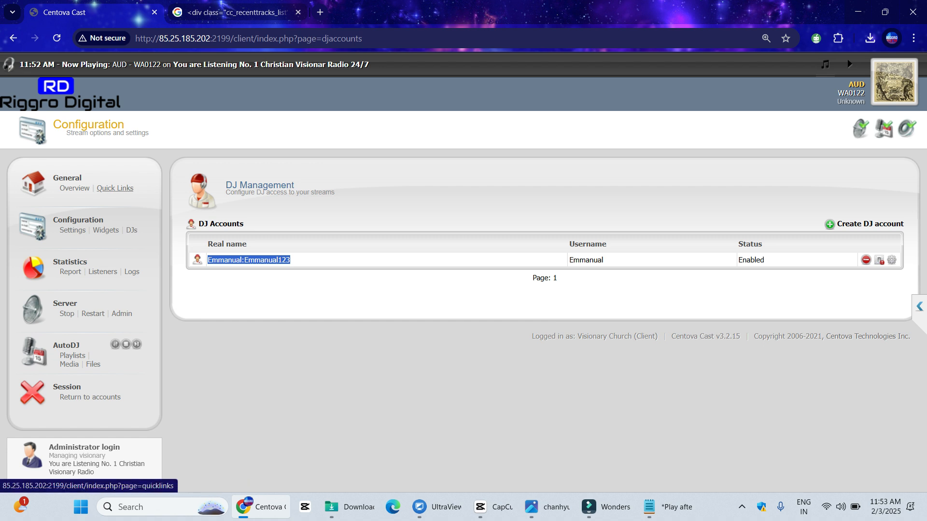
pyautogui.click(115, 188)
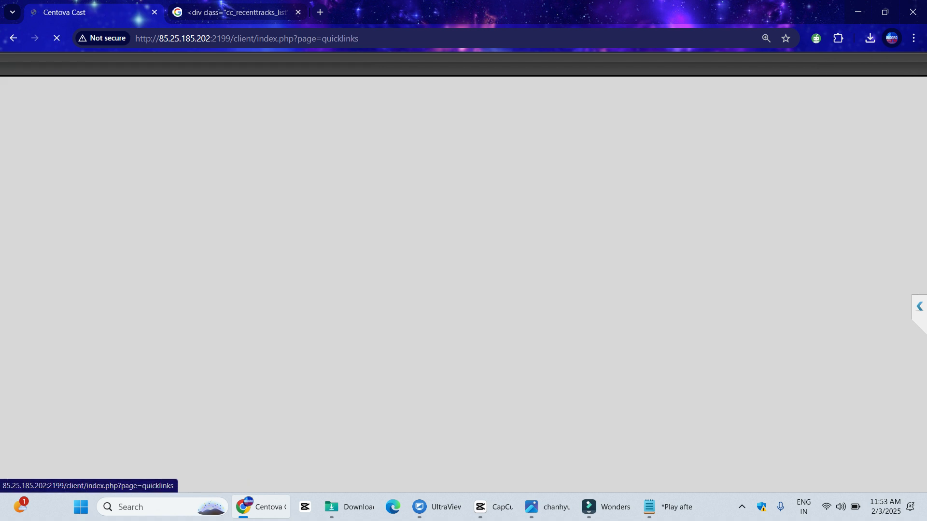
pyautogui.scroll(-1, 272, 220)
pyautogui.scroll(-5, 271, 220)
pyautogui.moveTo(345, 305); pyautogui.dragTo(263, 294)
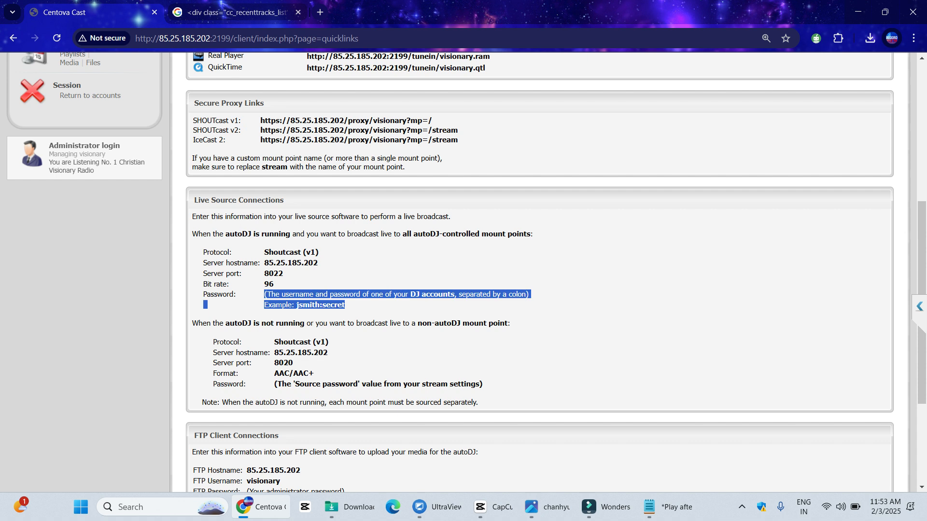
pyautogui.click(374, 305)
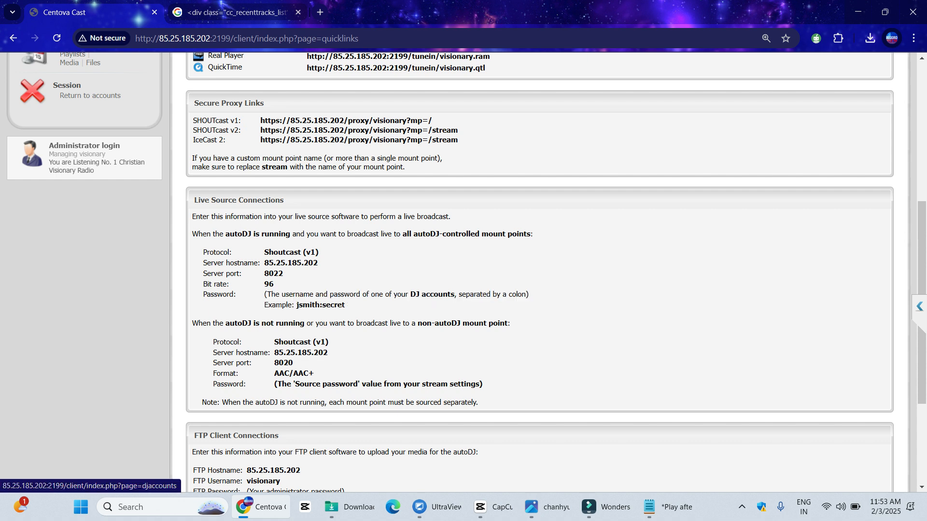
pyautogui.moveTo(346, 305); pyautogui.dragTo(264, 305)
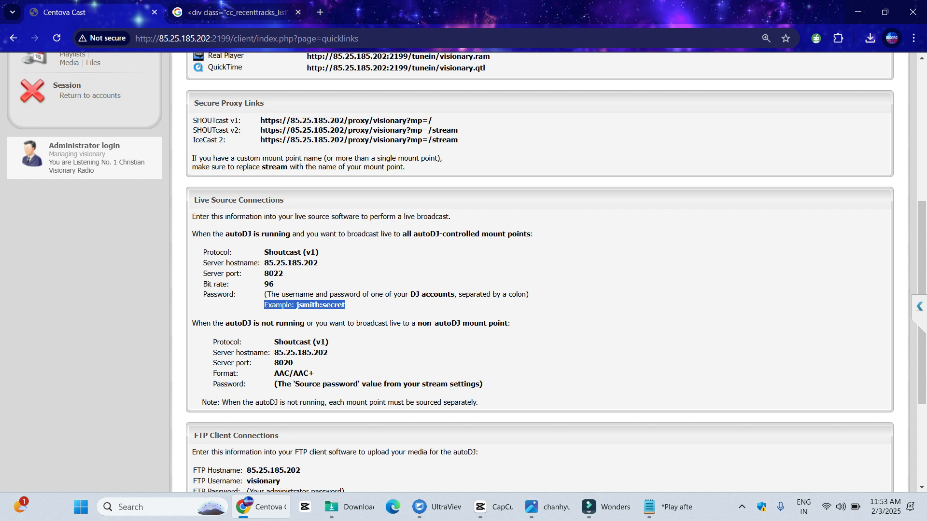
pyautogui.click(320, 12)
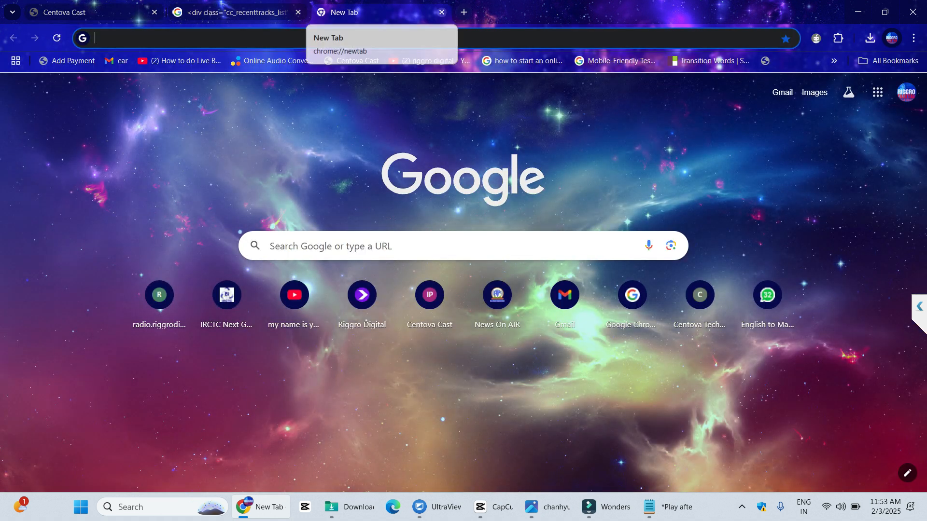
pyautogui.click(442, 12)
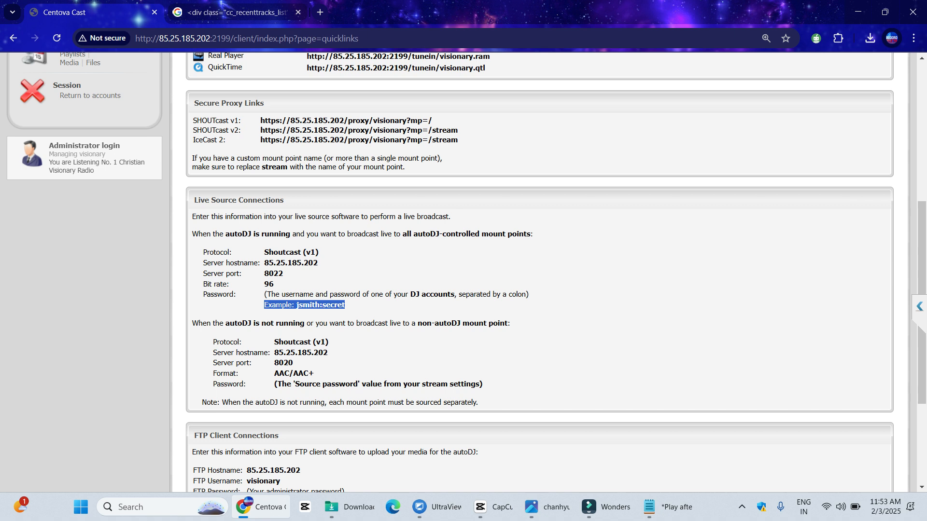
pyautogui.tripleClick(291, 252)
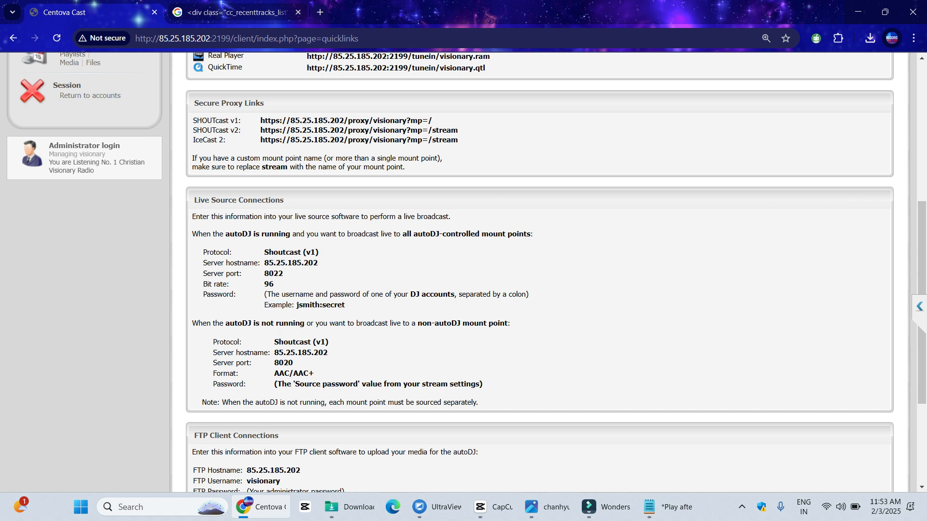
pyautogui.tripleClick(291, 263)
pyautogui.doubleClick(242, 263)
pyautogui.doubleClick(273, 274)
pyautogui.doubleClick(269, 284)
pyautogui.moveTo(331, 305); pyautogui.dragTo(346, 305)
pyautogui.scroll(6, 346, 305)
pyautogui.click(131, 230)
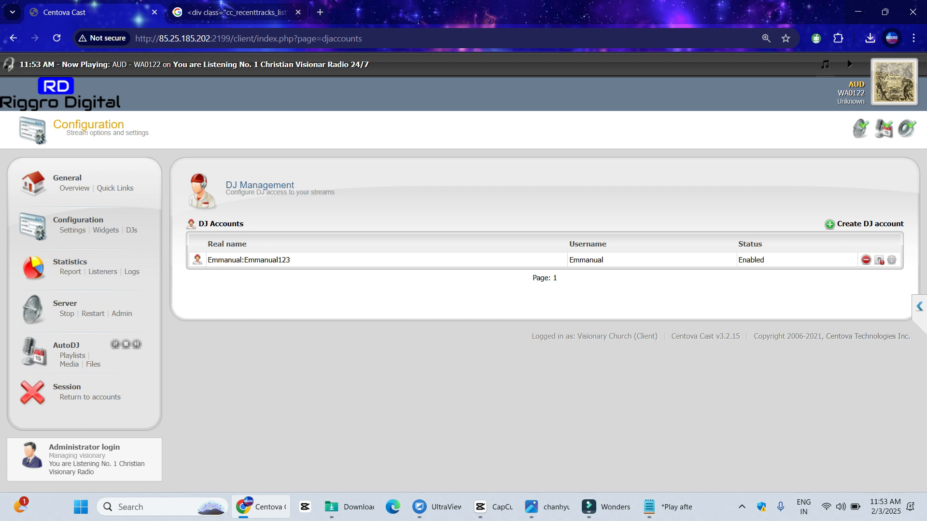
# Restart the streaming server, then reload the DJ accounts page
pyautogui.moveTo(291, 260); pyautogui.dragTo(195, 260)
pyautogui.click(232, 289)
pyautogui.click(93, 314)
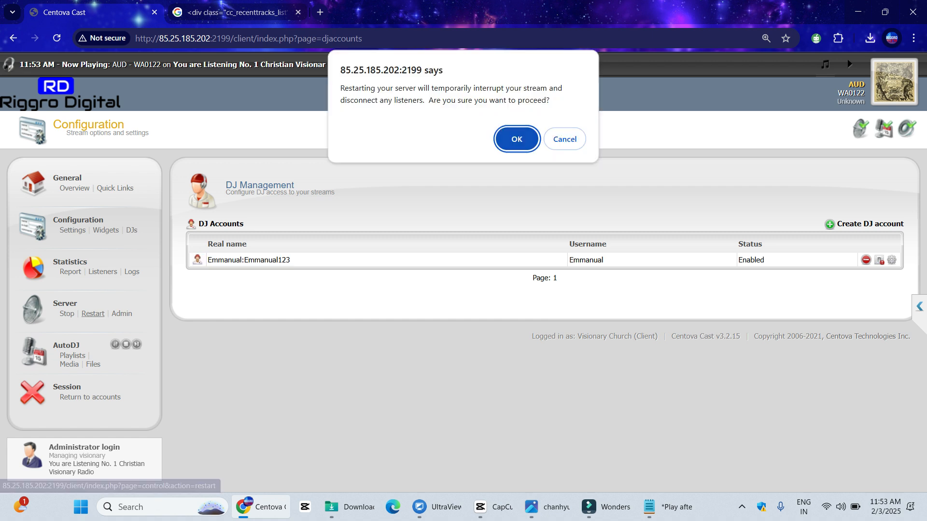
pyautogui.click(517, 139)
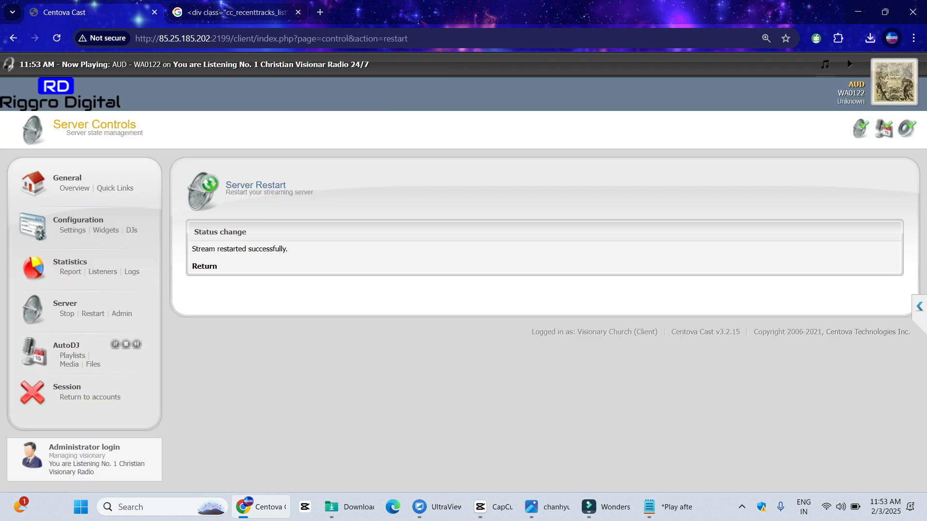
pyautogui.click(132, 231)
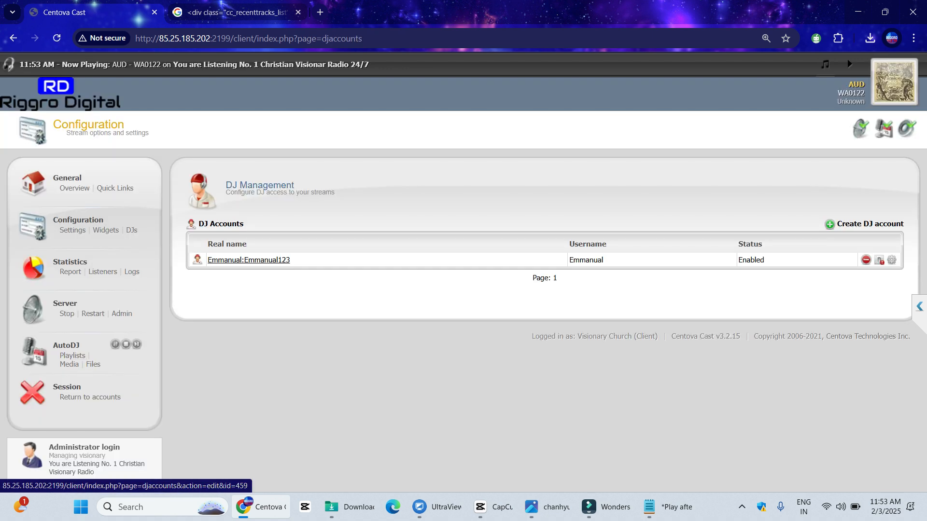
# Restrict Emmanual's logins to 11 AM until 02 PM and save the DJ account
pyautogui.click(248, 260)
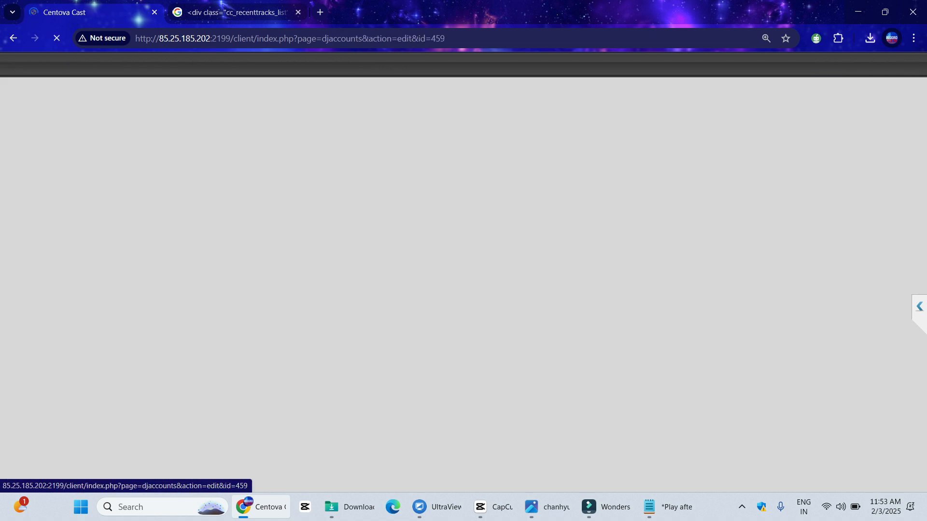
pyautogui.scroll(-6, 285, 403)
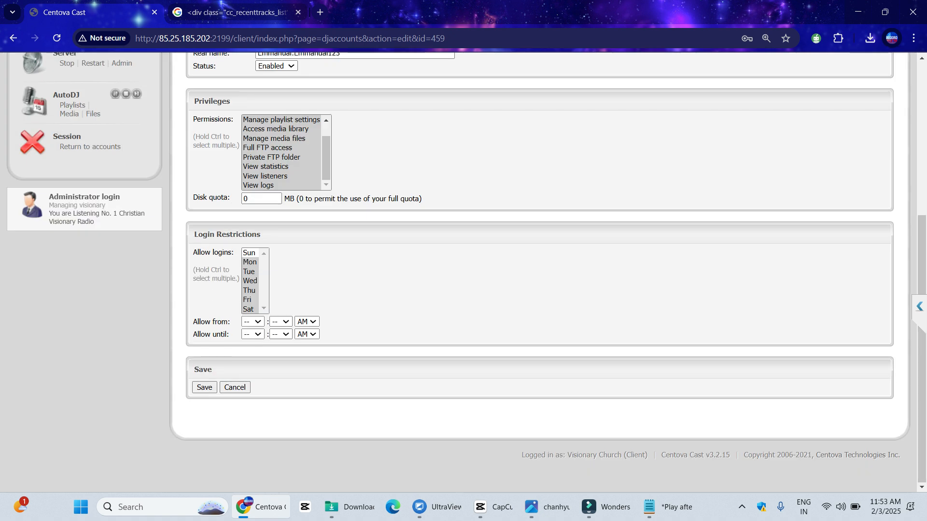
pyautogui.click(253, 321)
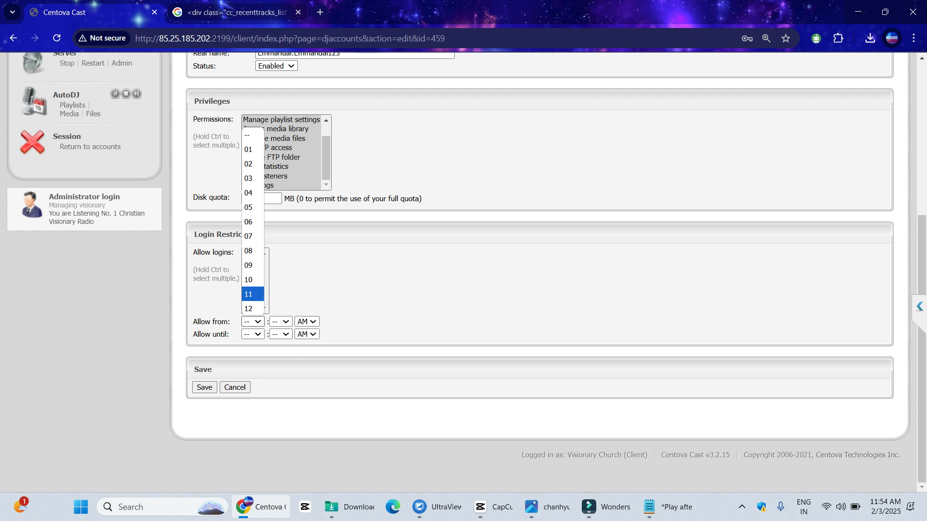
pyautogui.click(248, 294)
pyautogui.click(253, 321)
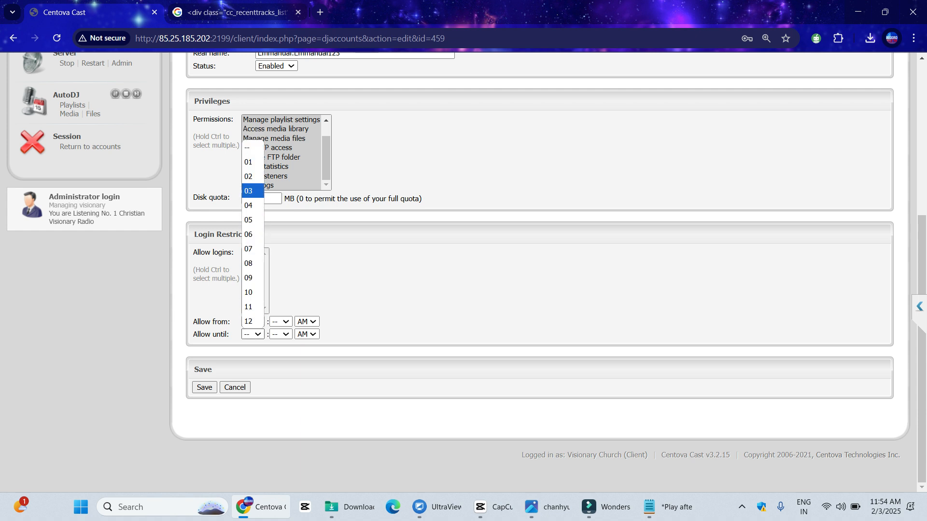
pyautogui.click(248, 176)
pyautogui.click(307, 334)
pyautogui.click(304, 362)
pyautogui.click(205, 387)
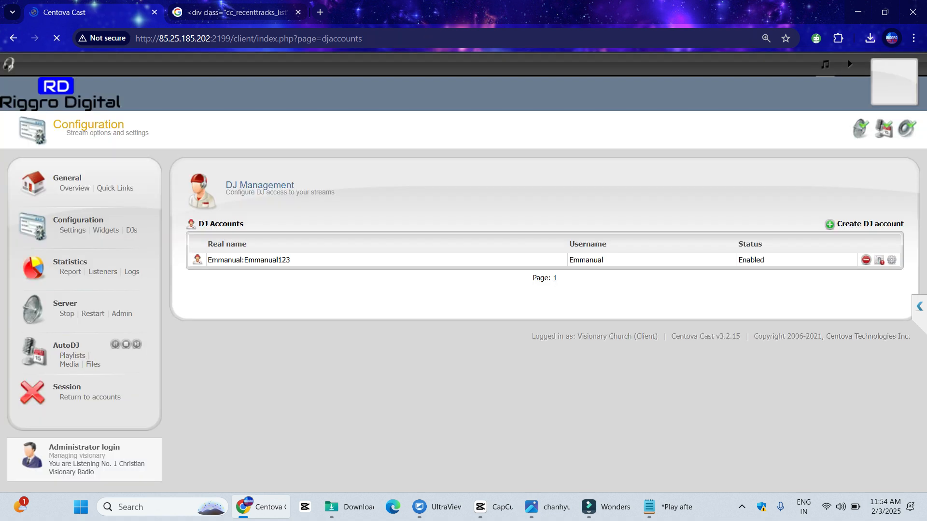
pyautogui.click(249, 260)
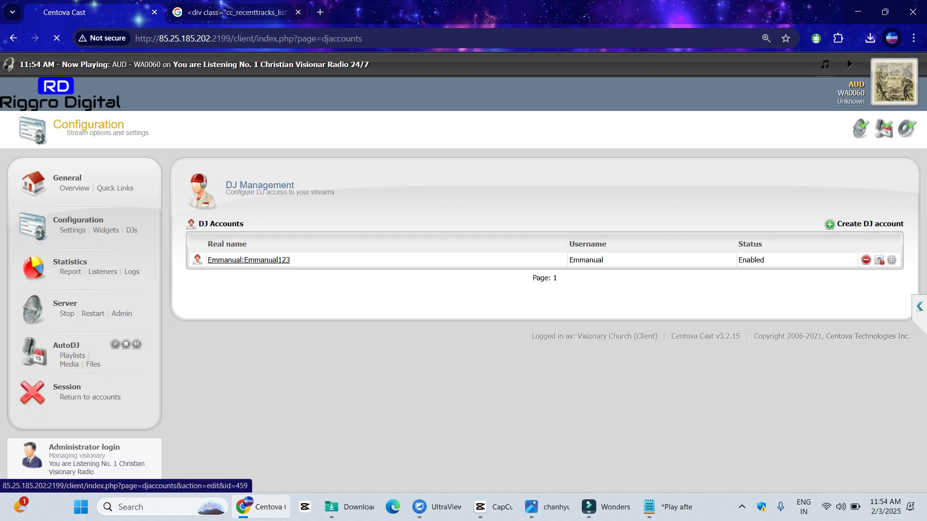
pyautogui.scroll(-3, 270, 333)
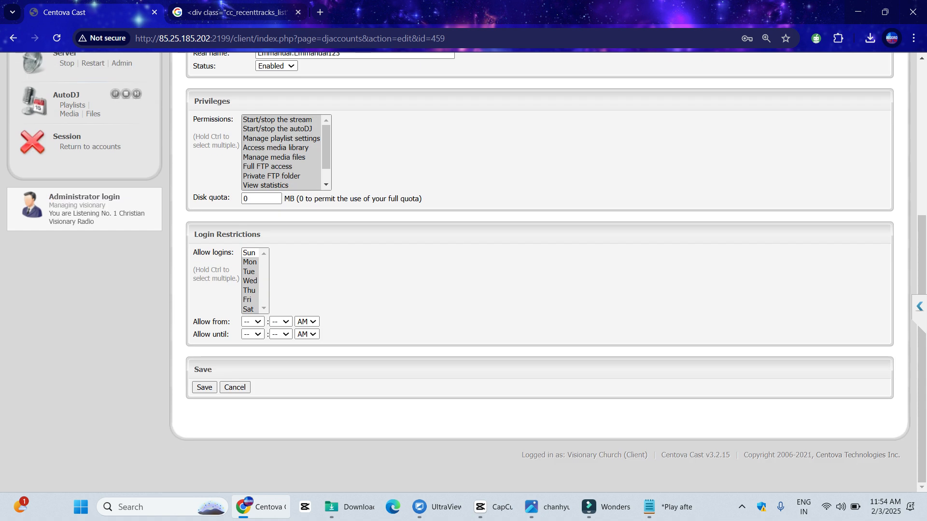
pyautogui.click(250, 272)
pyautogui.hotkey('ctrl', 'a')
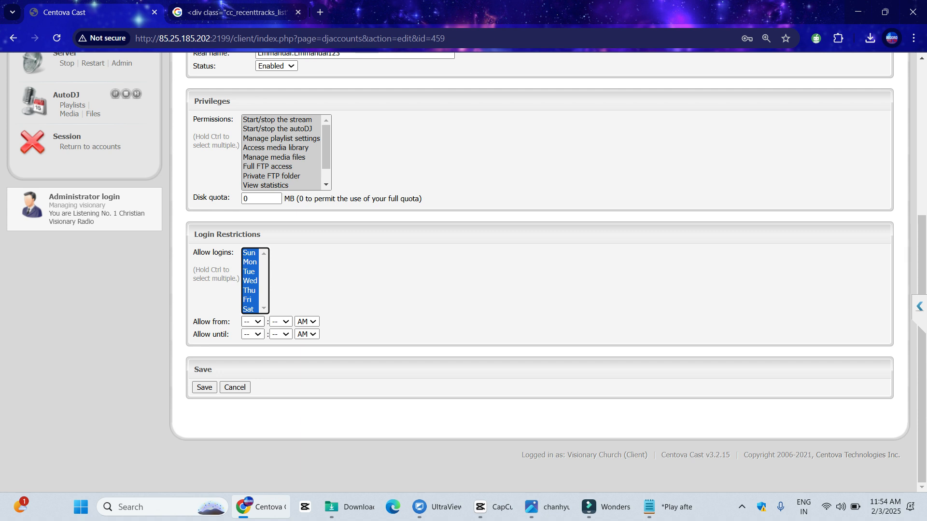
pyautogui.scroll(4, 463, 272)
pyautogui.scroll(-3, 463, 272)
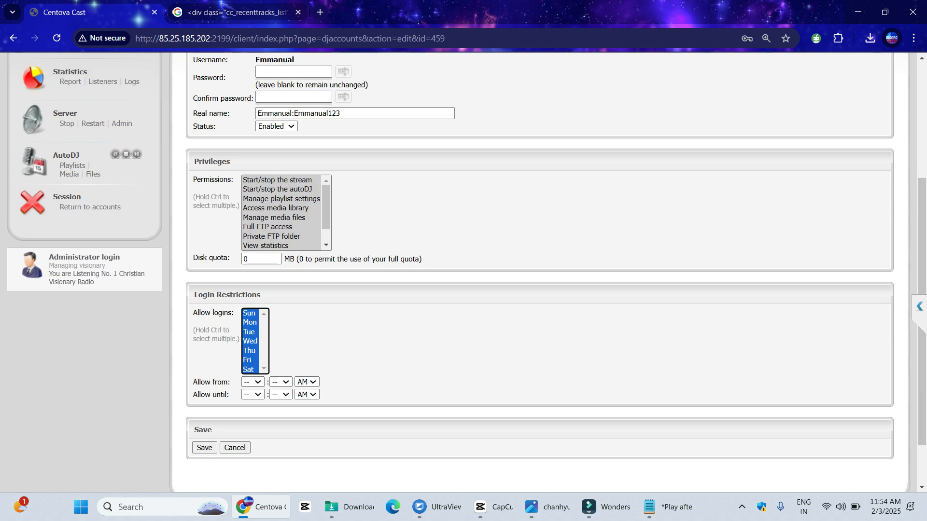
pyautogui.scroll(2, 464, 272)
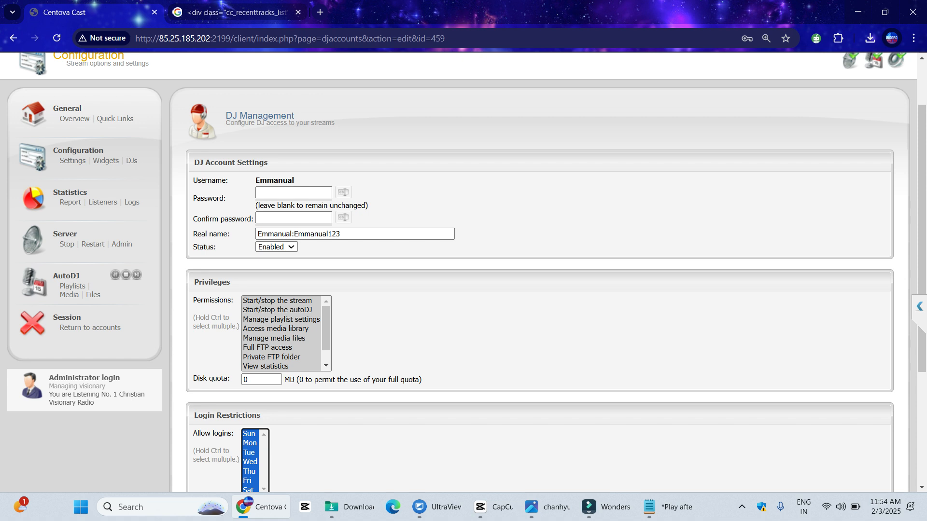
pyautogui.scroll(-3, 463, 272)
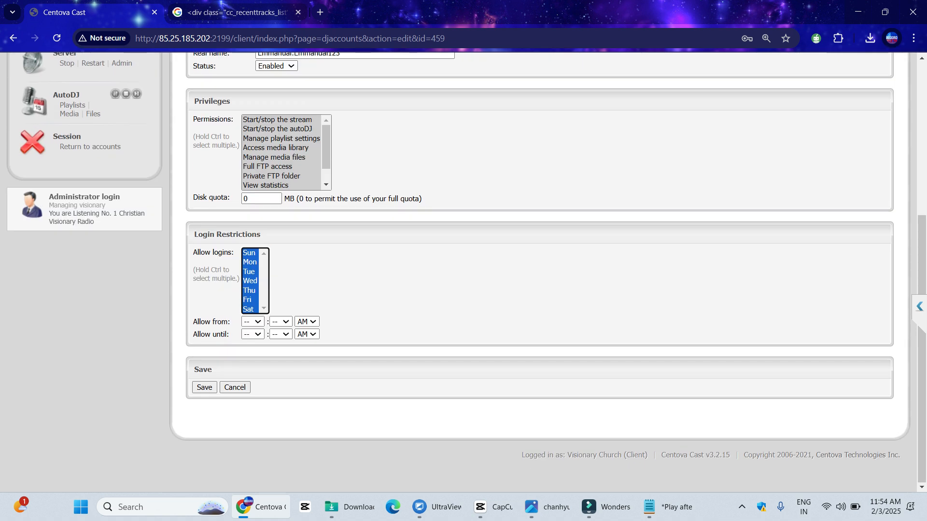
pyautogui.scroll(5, 463, 272)
# Fill the Password field with the account password and submit the form
pyautogui.click(293, 262)
pyautogui.doubleClick(275, 250)
pyautogui.click(294, 262)
pyautogui.hotkey('ctrl', 'v')
pyautogui.write('123')
pyautogui.press('Return')
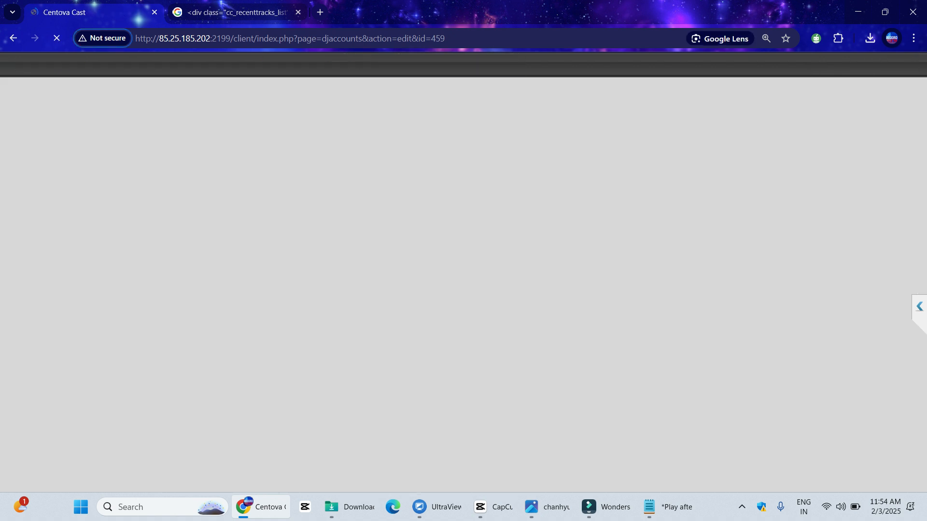
# Enter the account password and copy the same value into Confirm password
pyautogui.click(300, 321)
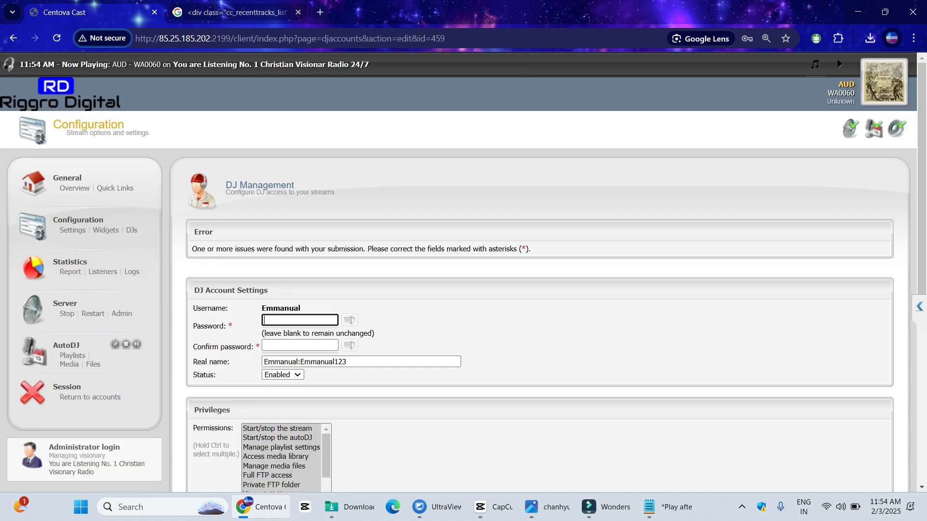
pyautogui.hotkey('ctrl', 'v')
pyautogui.write('123')
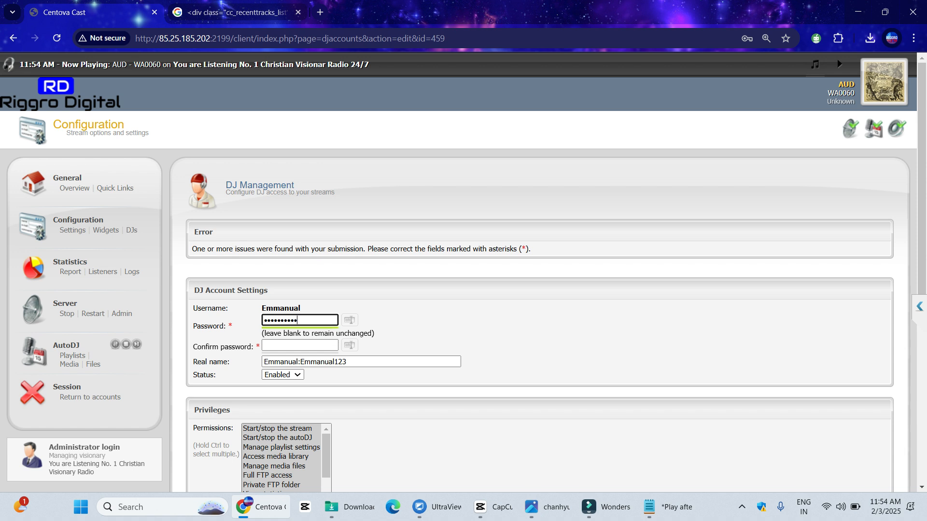
pyautogui.click(349, 320)
pyautogui.hotkey('ctrl', 'a')
pyautogui.hotkey('ctrl', 'c')
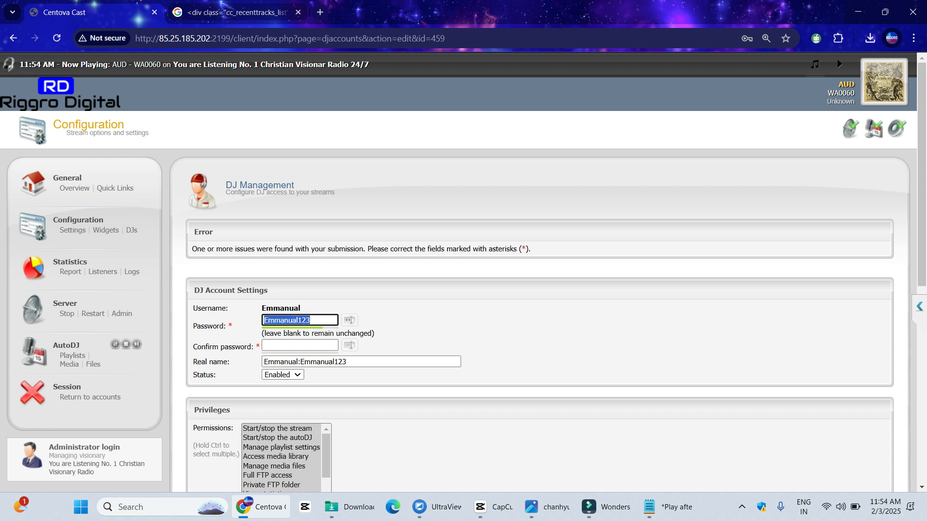
pyautogui.press('Escape')
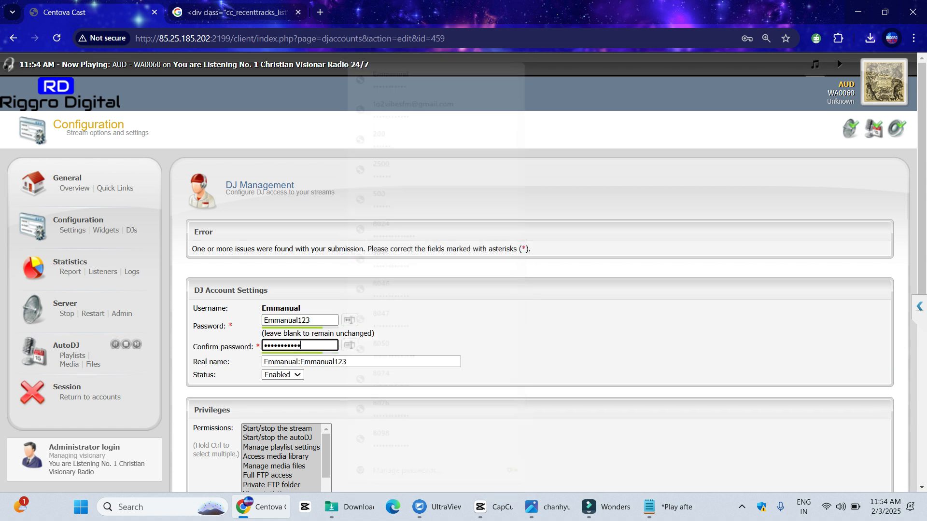
pyautogui.hotkey('ctrl', 'v')
# Set the login window from 11 AM until 02 PM and save the DJ account
pyautogui.scroll(-5, 531, 271)
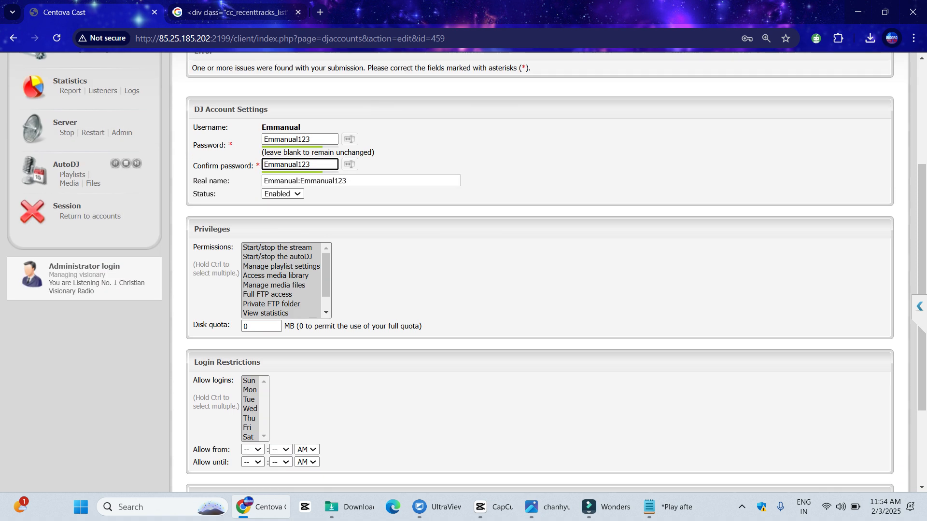
pyautogui.click(253, 321)
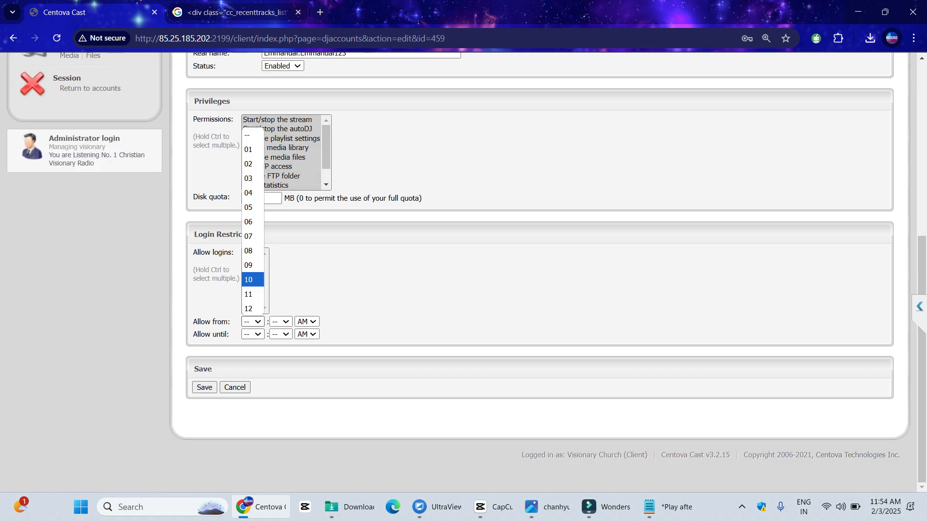
pyautogui.click(252, 294)
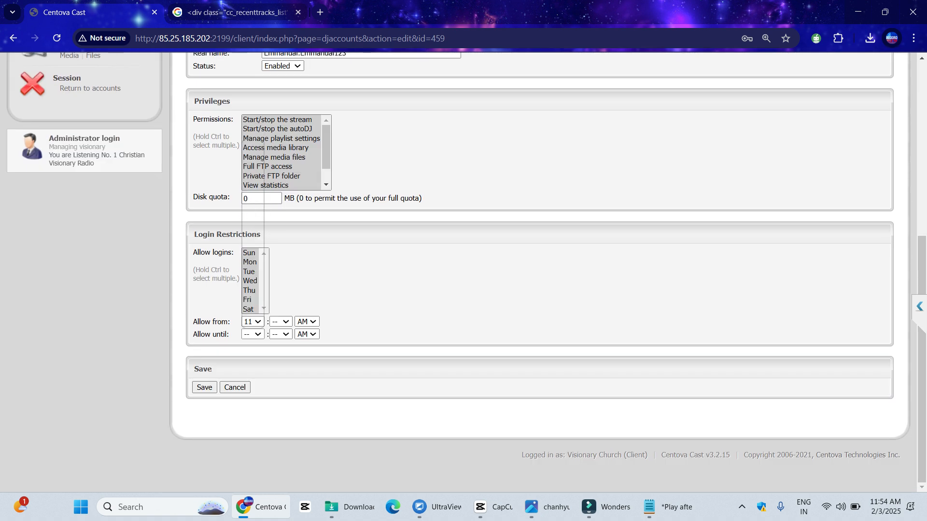
pyautogui.click(253, 321)
pyautogui.click(253, 176)
pyautogui.click(307, 334)
pyautogui.click(305, 360)
pyautogui.click(204, 387)
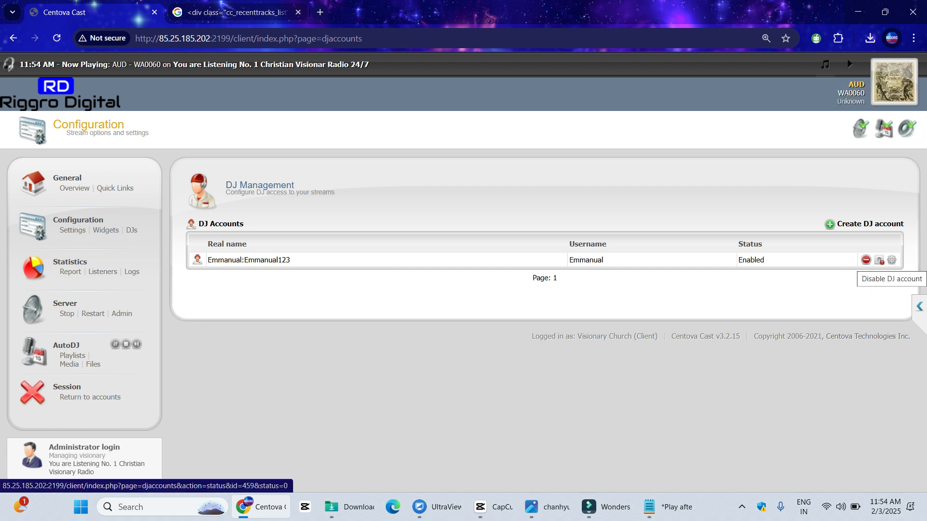
# Reopen the Emmanual DJ account and fill matching Password and Confirm password
pyautogui.click(892, 260)
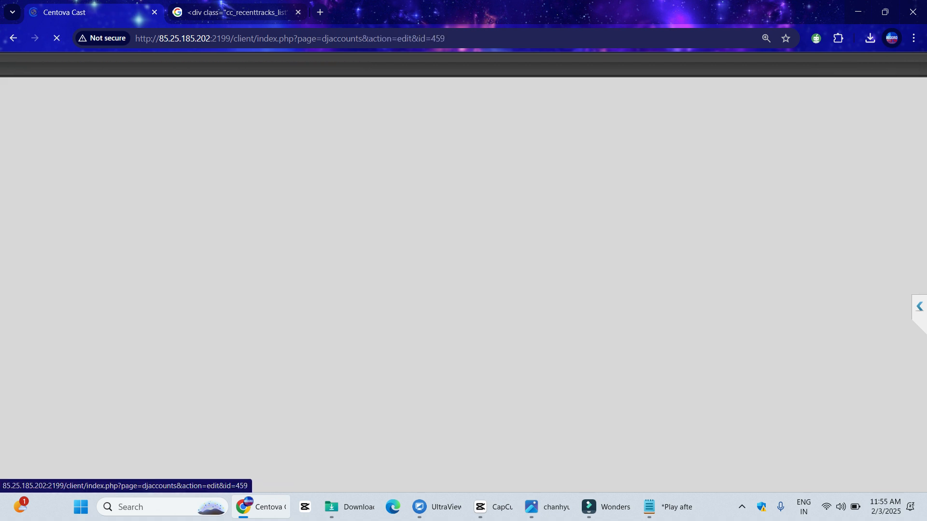
pyautogui.scroll(-5, 464, 272)
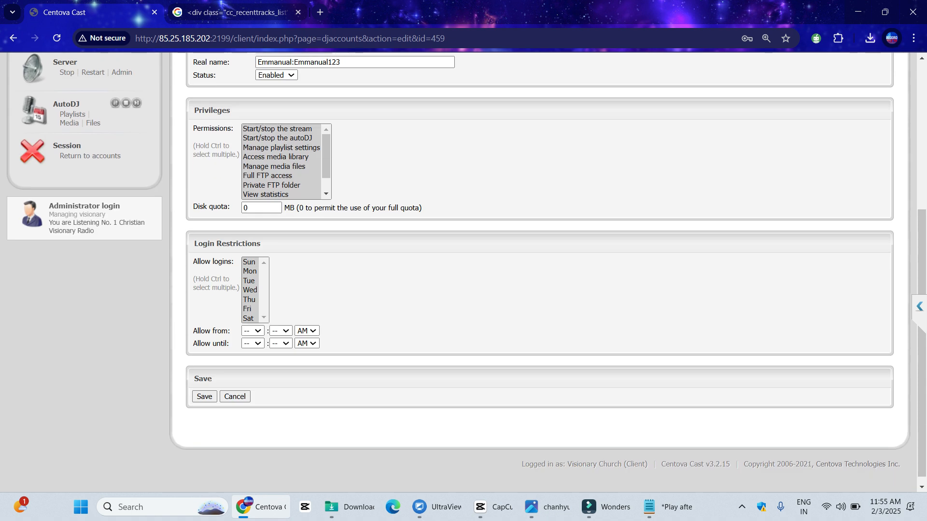
pyautogui.scroll(5, 289, 343)
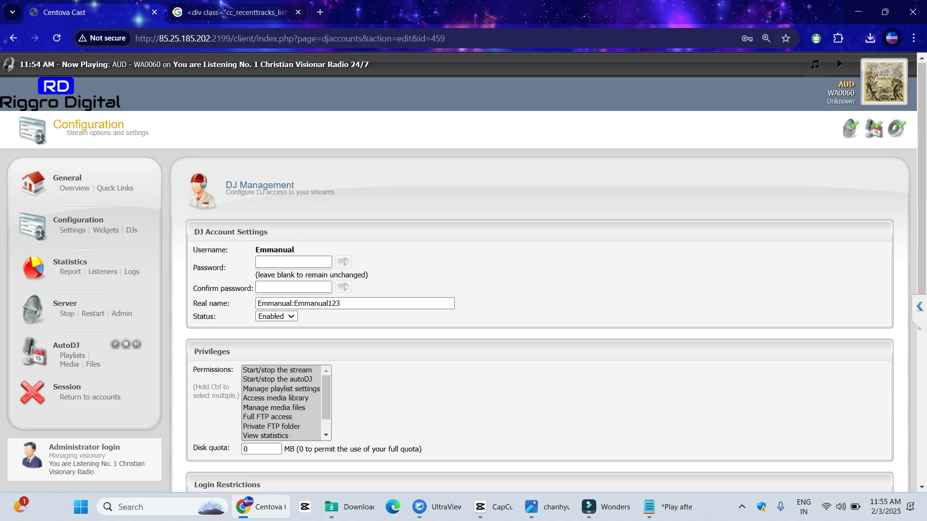
pyautogui.click(294, 262)
pyautogui.hotkey('ctrl', 'v')
pyautogui.click(343, 261)
pyautogui.click(294, 288)
pyautogui.hotkey('ctrl', 'v')
# Allow logins on every day, save the DJ account, and restart the streaming server
pyautogui.scroll(-3, 531, 270)
pyautogui.click(250, 349)
pyautogui.hotkey('ctrl', 'a')
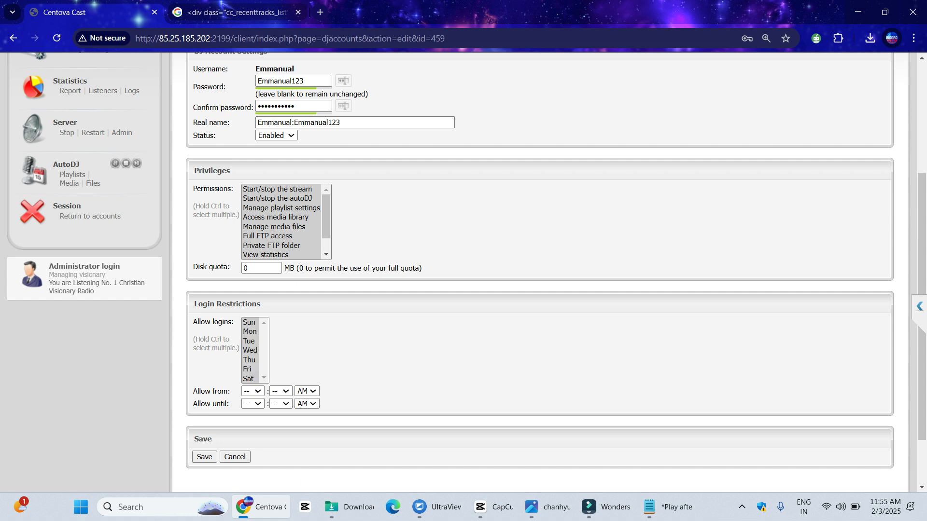
pyautogui.click(252, 391)
pyautogui.press('Escape')
pyautogui.click(204, 457)
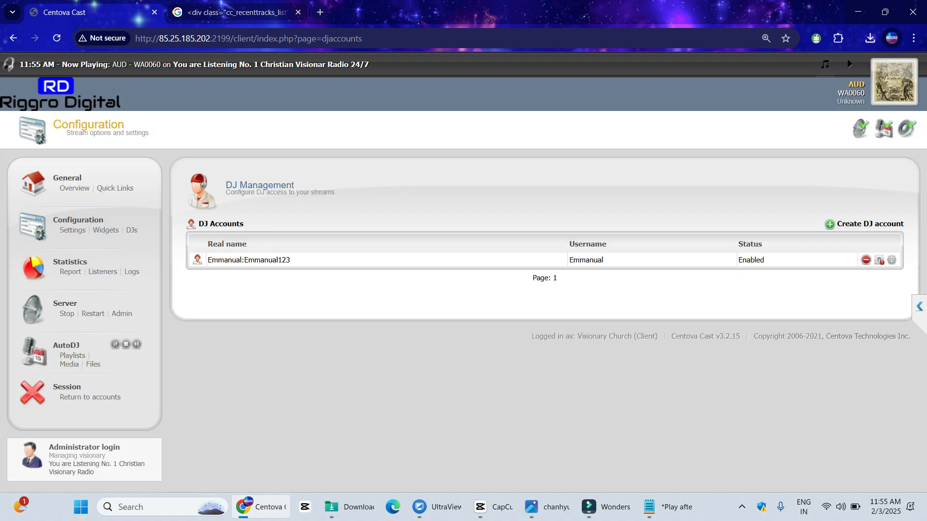
pyautogui.click(93, 314)
pyautogui.click(516, 135)
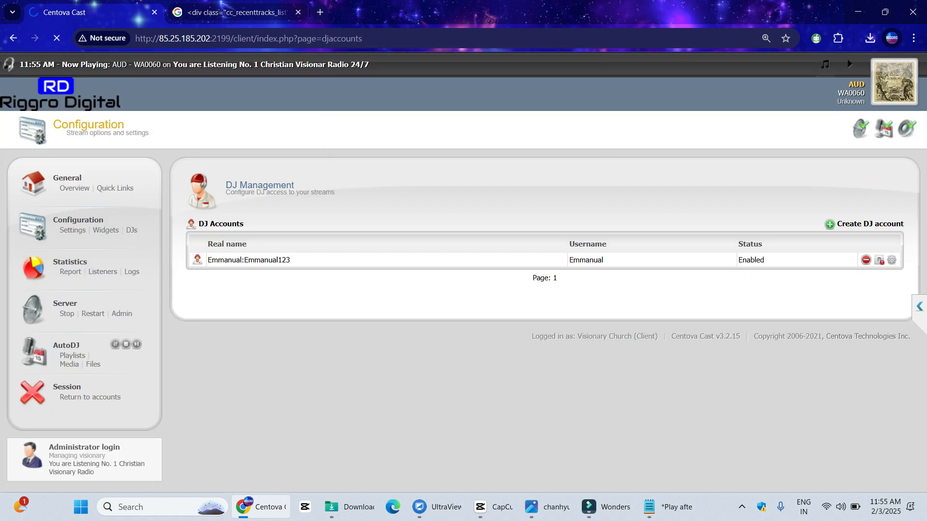
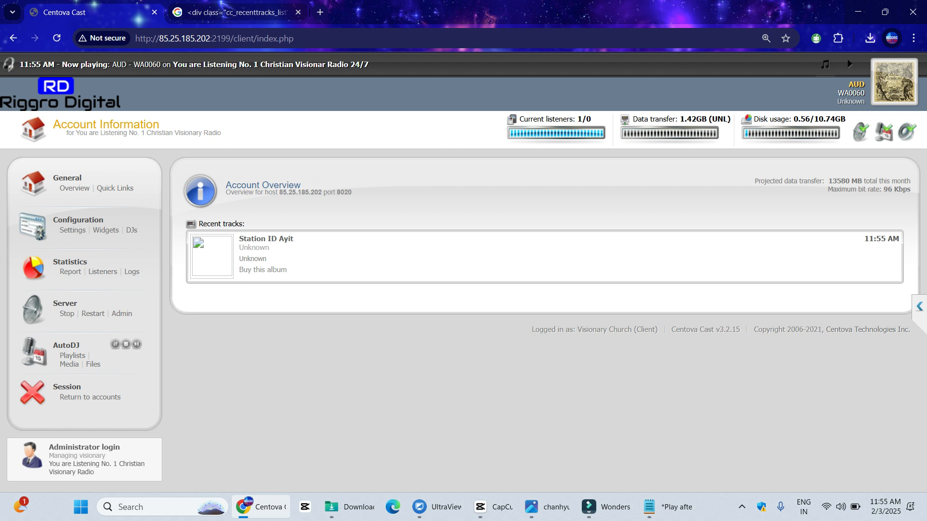
# Permanently delete the single DJ account from Configuration > DJs, confirming with OK
pyautogui.click(131, 231)
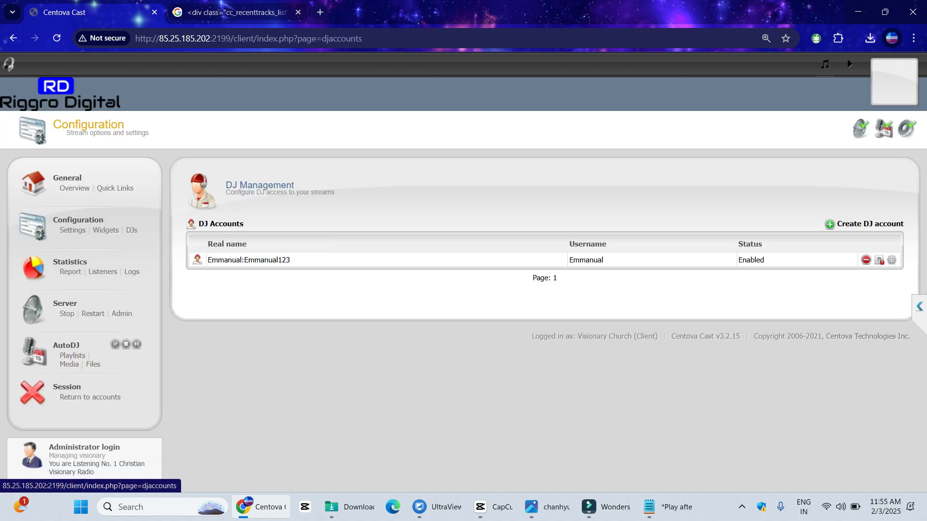
pyautogui.click(866, 259)
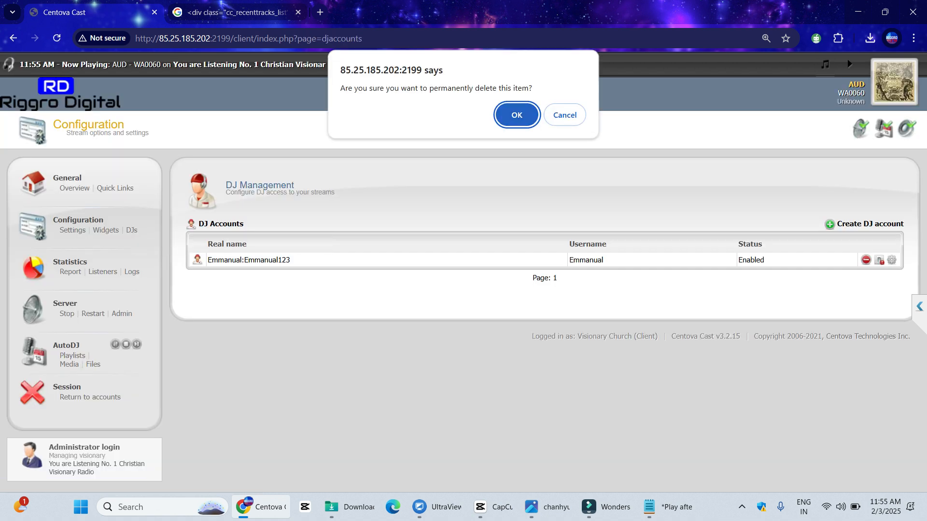
pyautogui.press('Return')
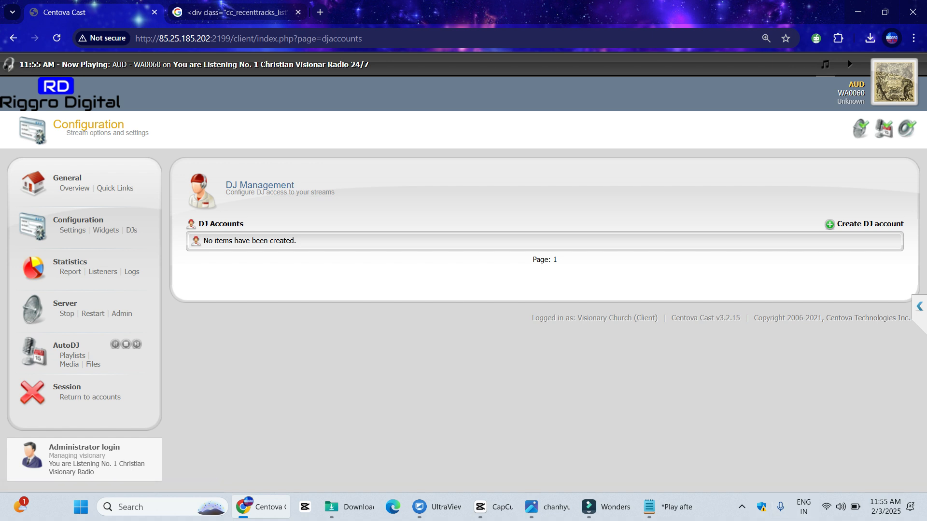
# Load riggrodigital.com in a new tab and scroll through its Pricing plans
pyautogui.hotkey('ctrl', 't')
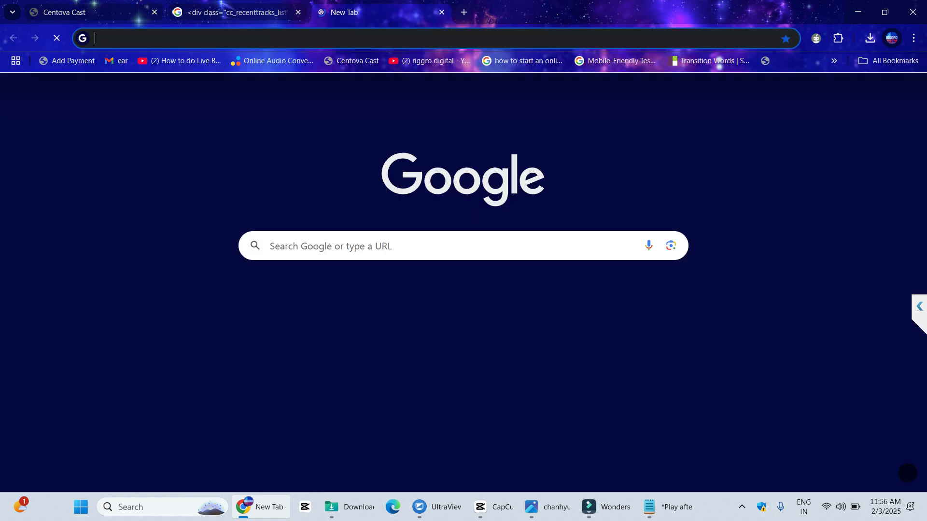
pyautogui.write('rigg')
pyautogui.press('Return')
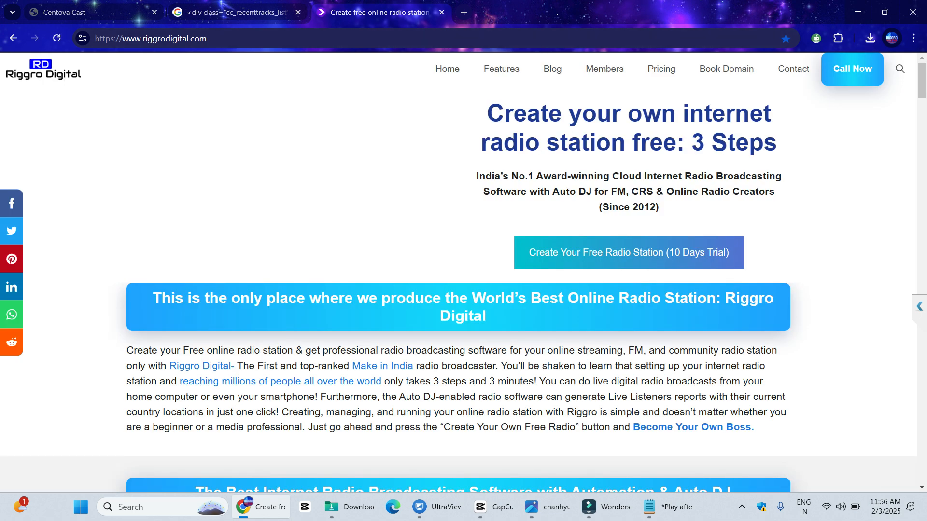
pyautogui.click(661, 69)
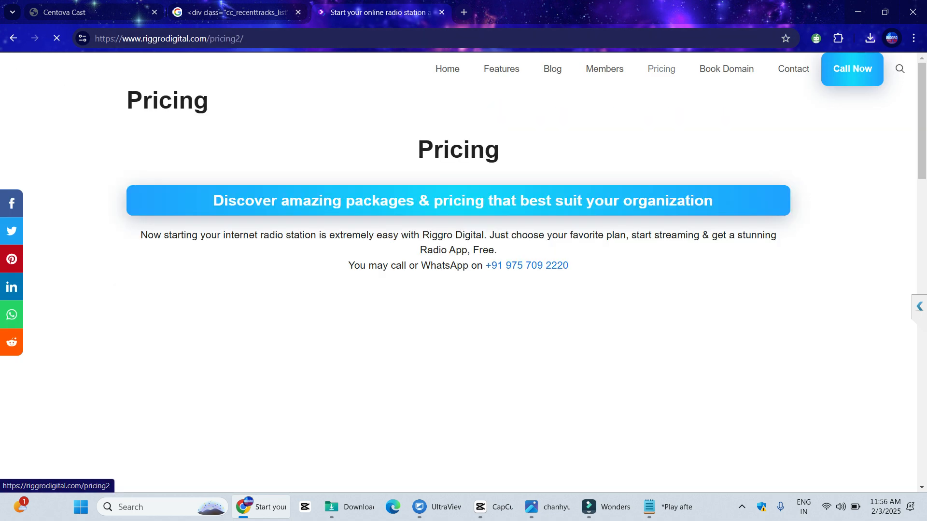
pyautogui.scroll(-5, 541, 241)
pyautogui.scroll(-15, 541, 241)
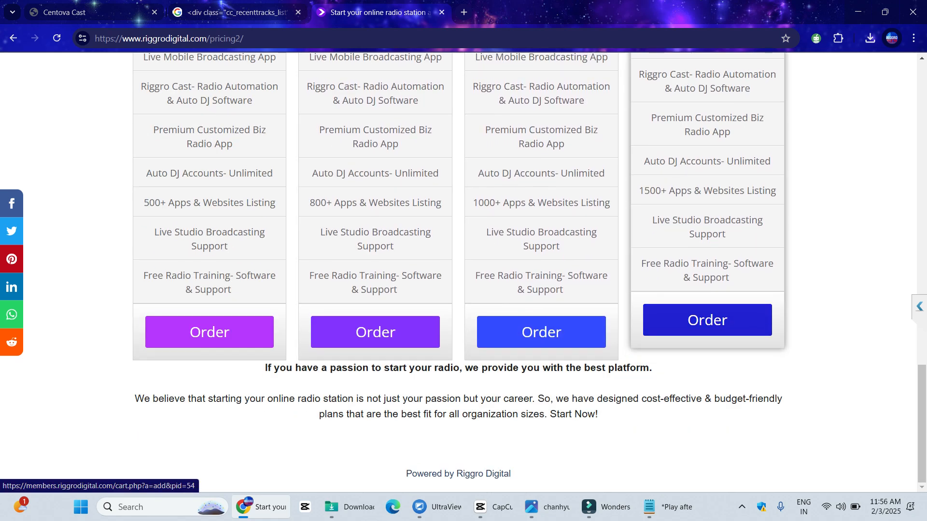
pyautogui.scroll(20, 707, 320)
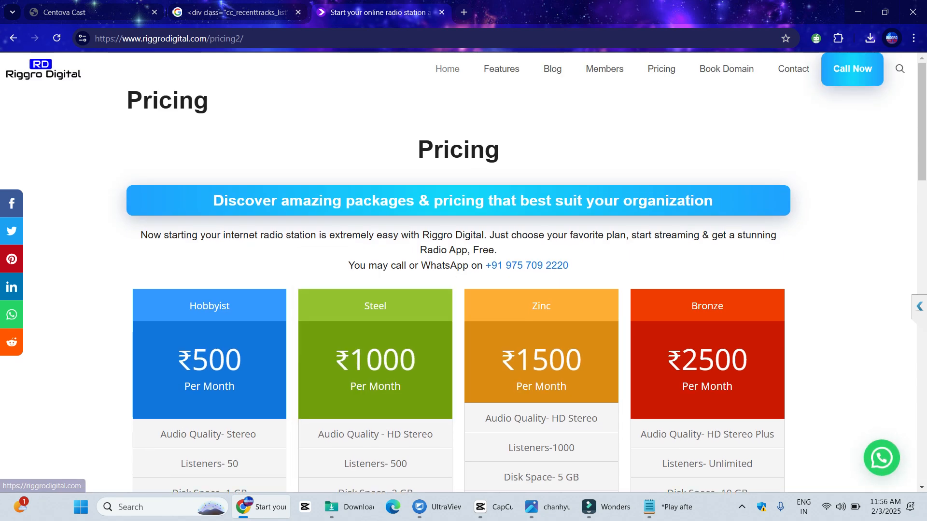
# From Home, start the Create Your Free Radio Station 10-day trial for Free Icecast at ₹0.00
pyautogui.click(447, 69)
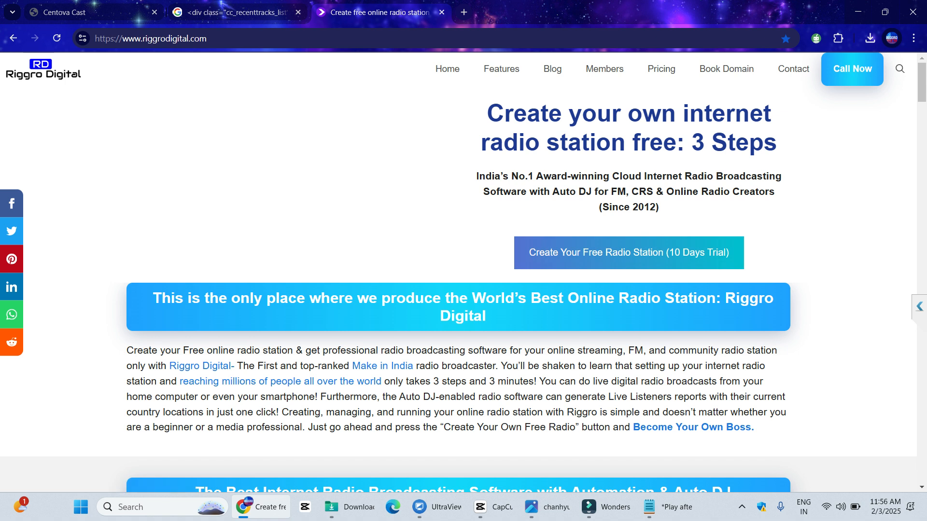
pyautogui.click(628, 253)
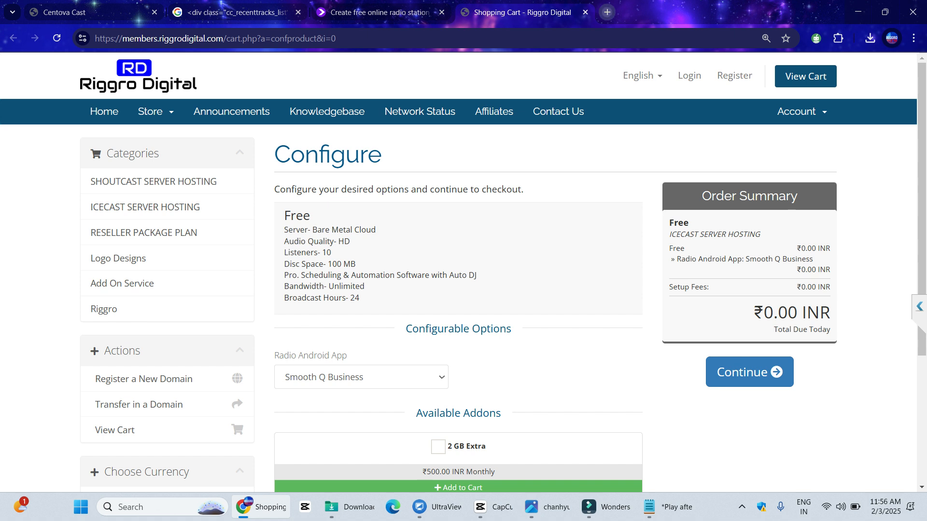
pyautogui.click(607, 12)
# Search the web for 'riggro digital on google play'
pyautogui.write('riggro f')
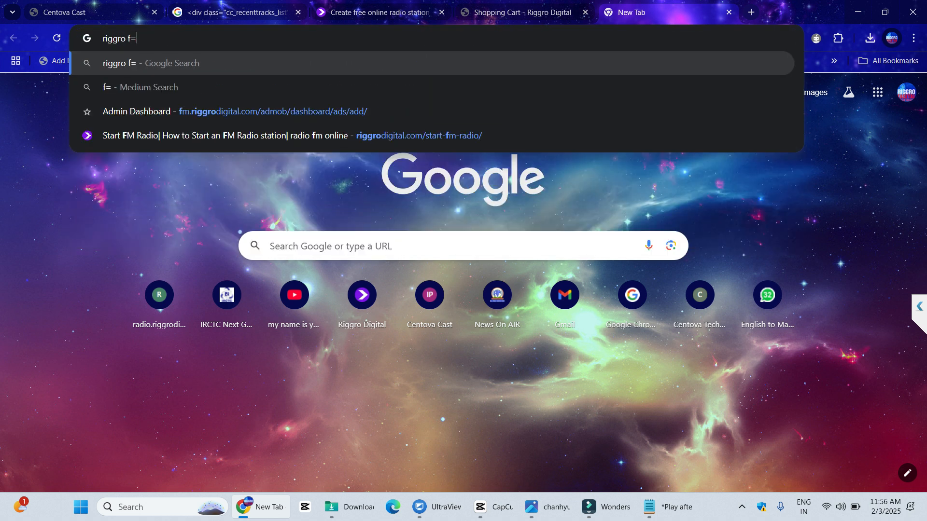
pyautogui.press('BackSpace')
pyautogui.write('digita')
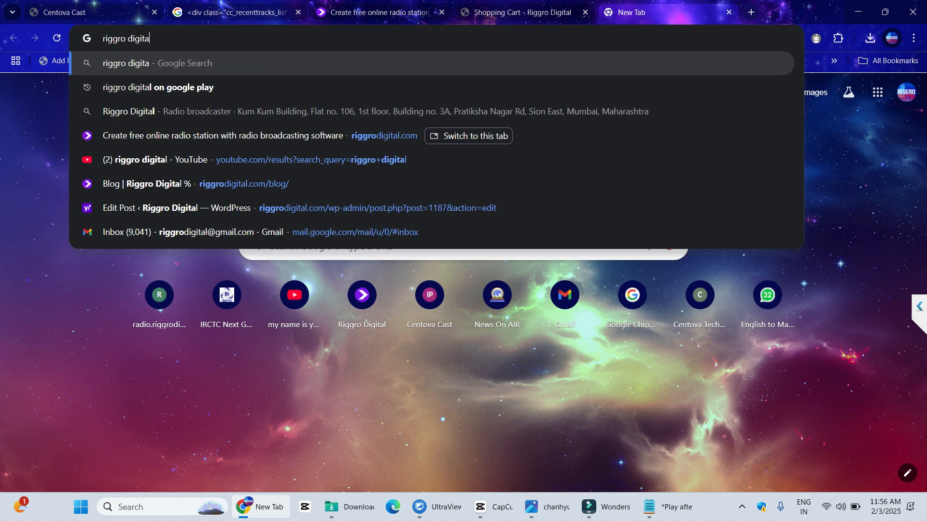
pyautogui.write('l on google play')
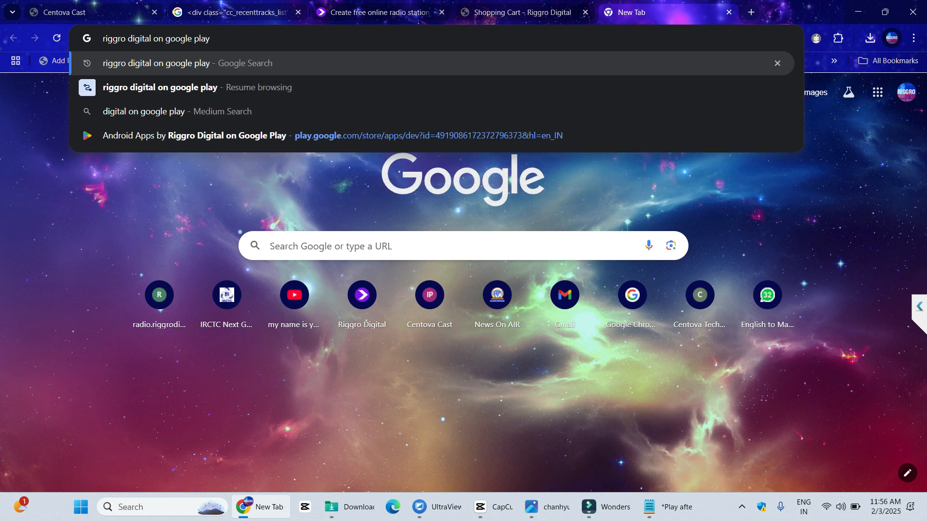
pyautogui.press('Return')
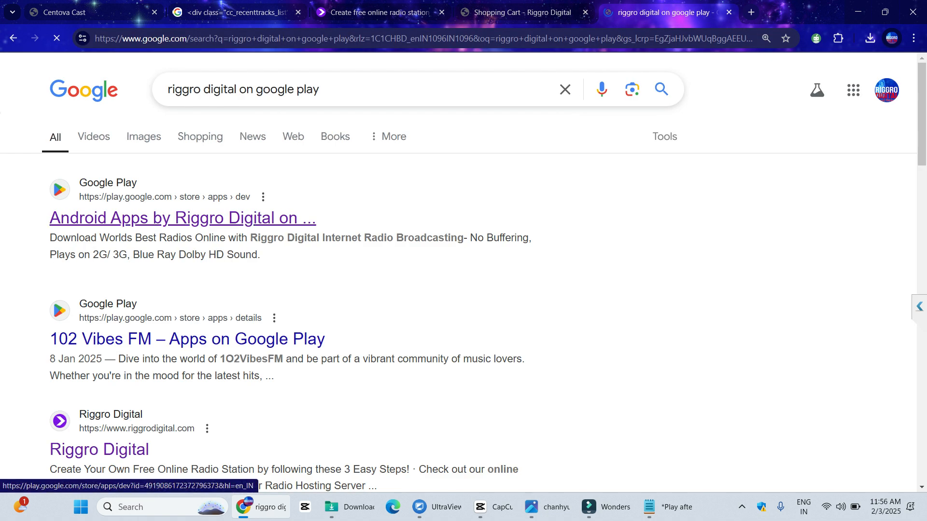
# Open Riggro Digital's Google Play developer page and browse its grid of radio apps
pyautogui.click(183, 219)
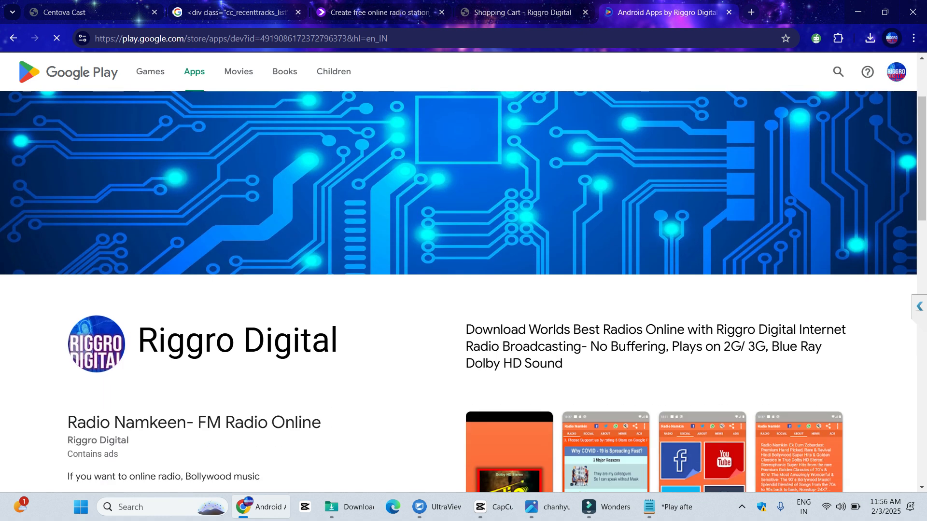
pyautogui.scroll(-5, 193, 241)
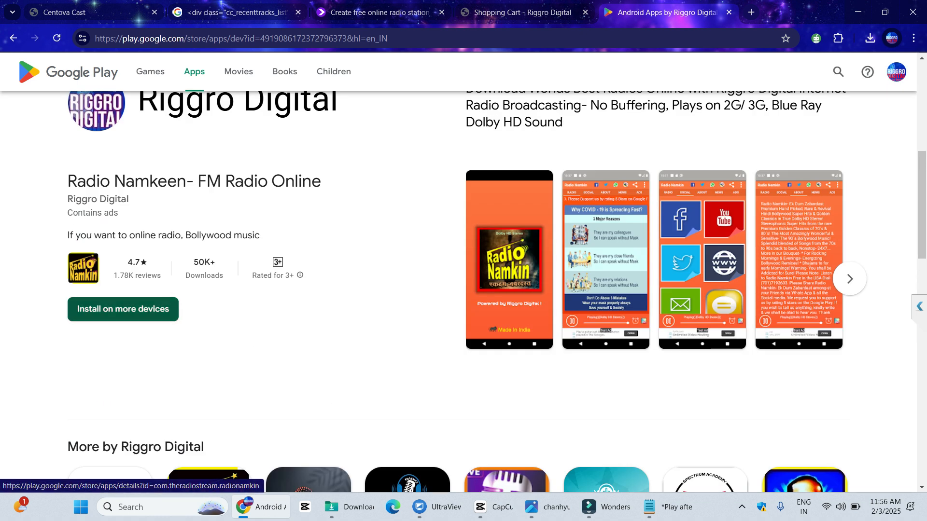
pyautogui.scroll(-2, 464, 261)
pyautogui.scroll(-2, 309, 290)
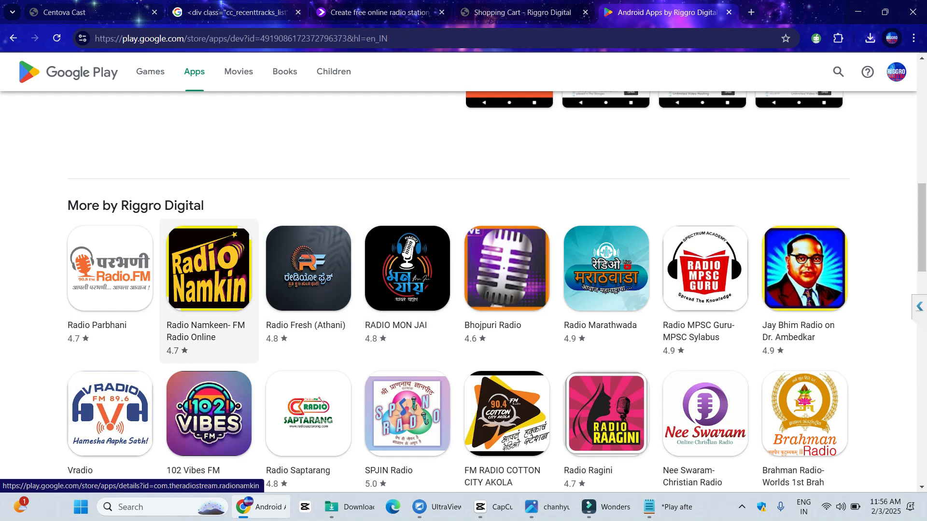
pyautogui.scroll(-3, 207, 290)
pyautogui.scroll(3, 207, 290)
pyautogui.scroll(-3, 207, 289)
pyautogui.scroll(-5, 208, 289)
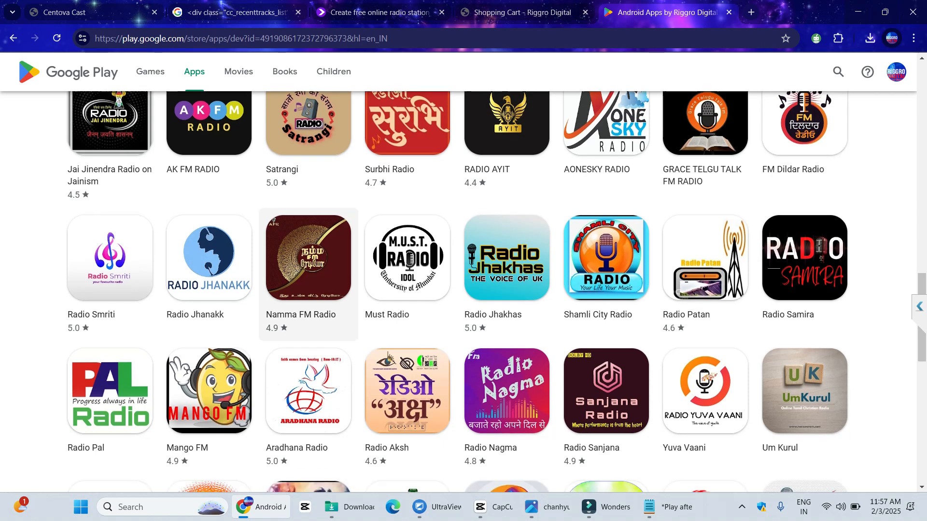
pyautogui.scroll(3, 208, 290)
pyautogui.scroll(2, 208, 290)
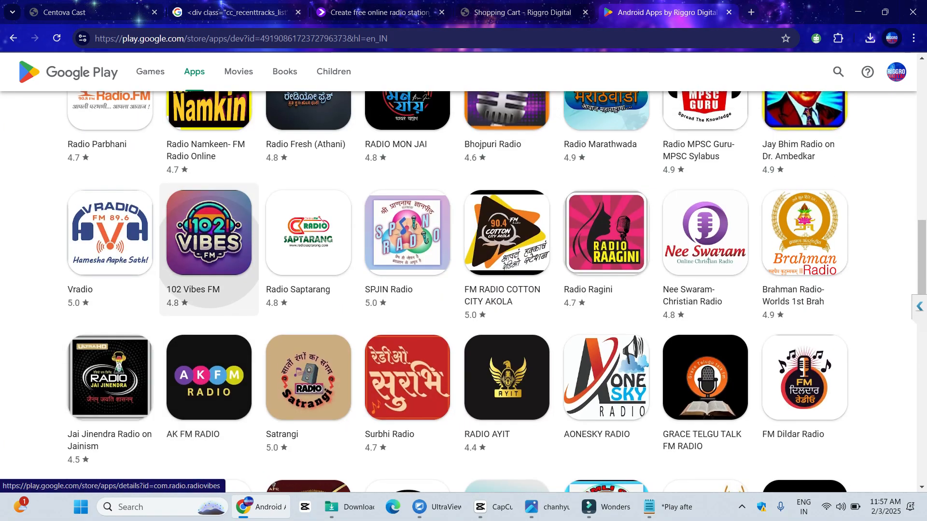
# Open the 102 Vibes FM app page and view its enlarged screenshots
pyautogui.click(208, 290)
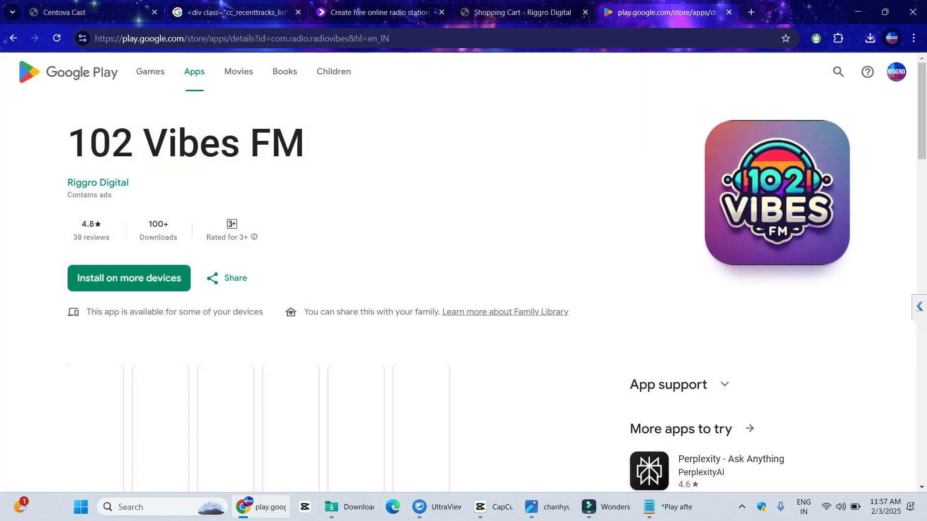
pyautogui.scroll(-4, 207, 289)
pyautogui.click(108, 272)
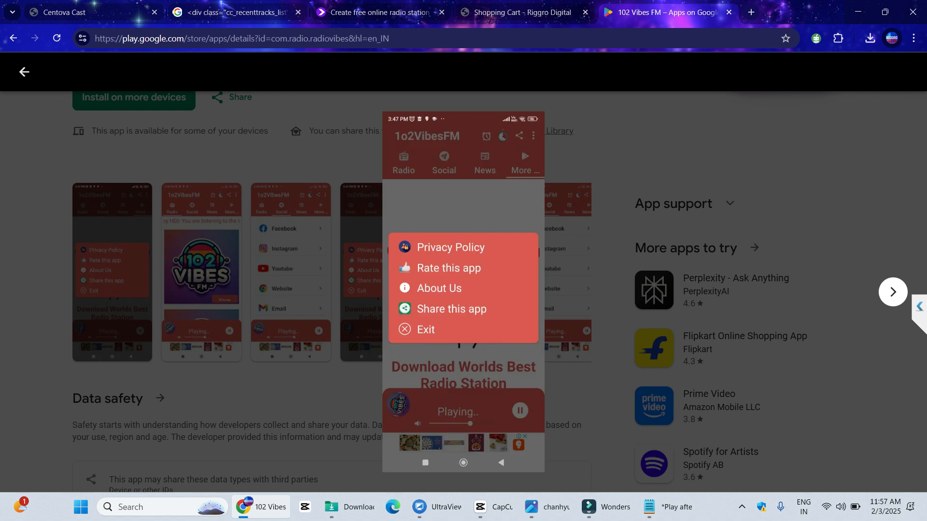
pyautogui.click(892, 292)
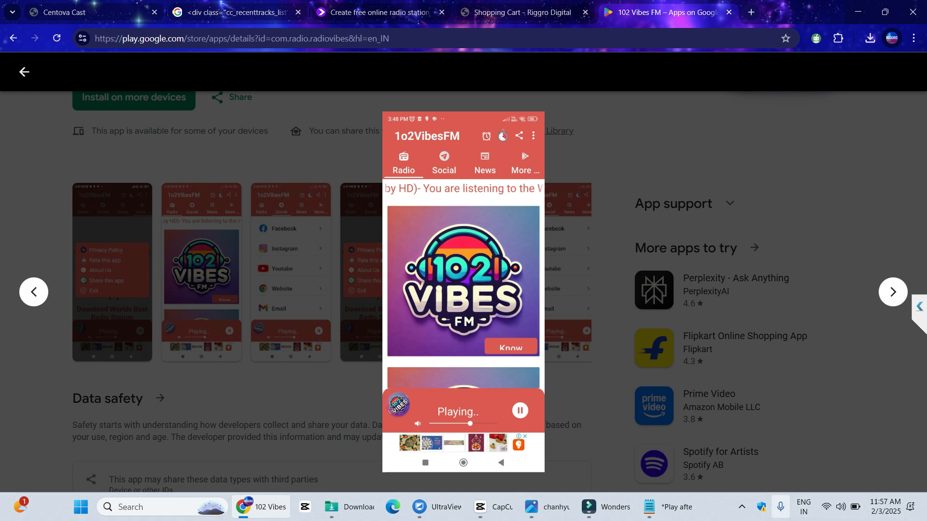
# Snip the enlarged phone screenshot with the tray capture tool, then close the viewer
pyautogui.click(741, 507)
pyautogui.click(694, 469)
pyautogui.moveTo(382, 106); pyautogui.dragTo(545, 469)
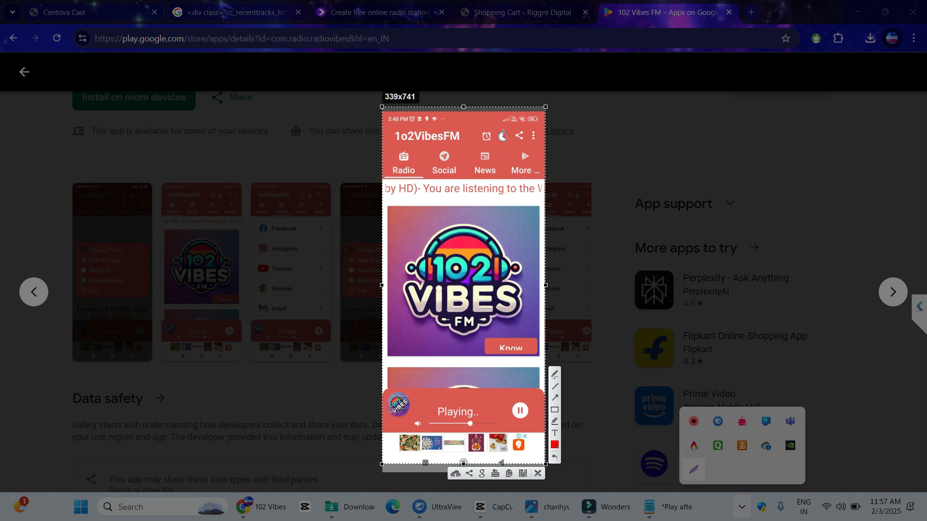
pyautogui.hotkey('ctrl', 'c')
pyautogui.press('Escape')
pyautogui.scroll(3, 327, 289)
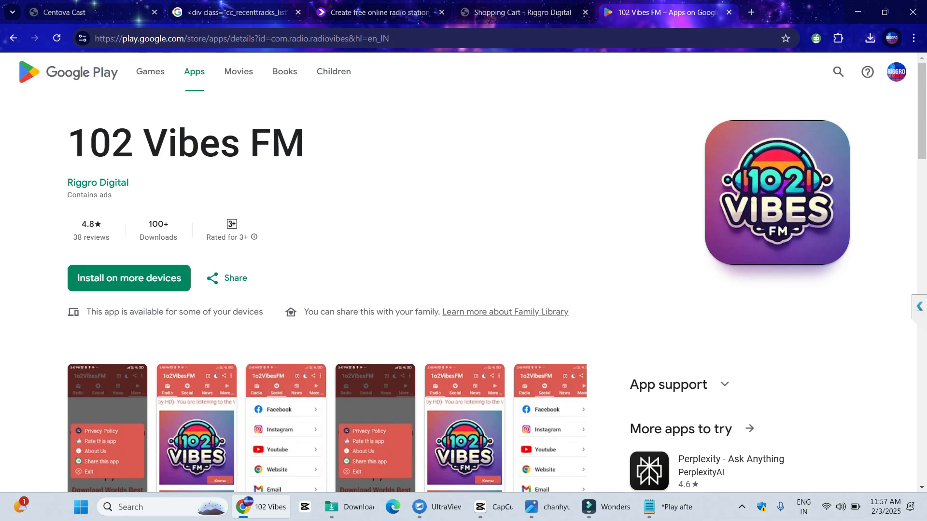
# Go back to the developer list and view the Radio Namkeen app's enlarged screenshots
pyautogui.click(14, 38)
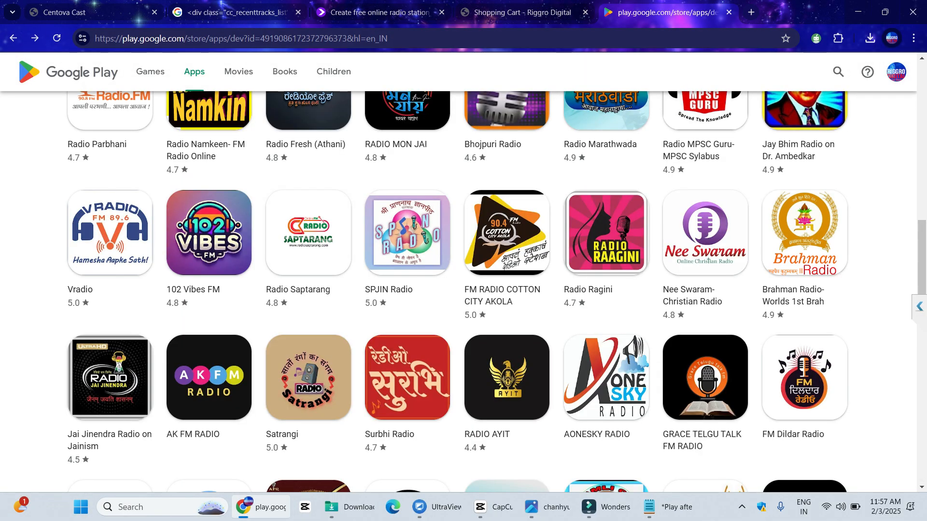
pyautogui.click(208, 116)
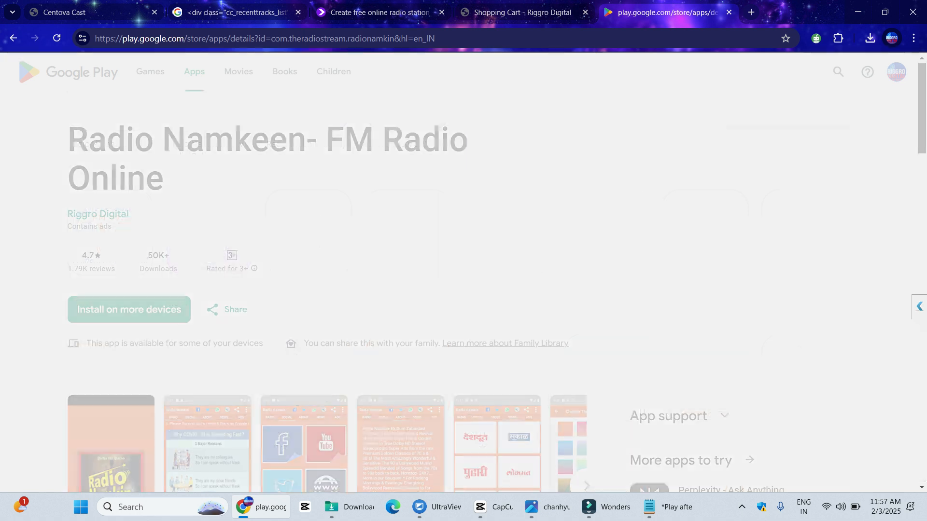
pyautogui.scroll(-3, 326, 290)
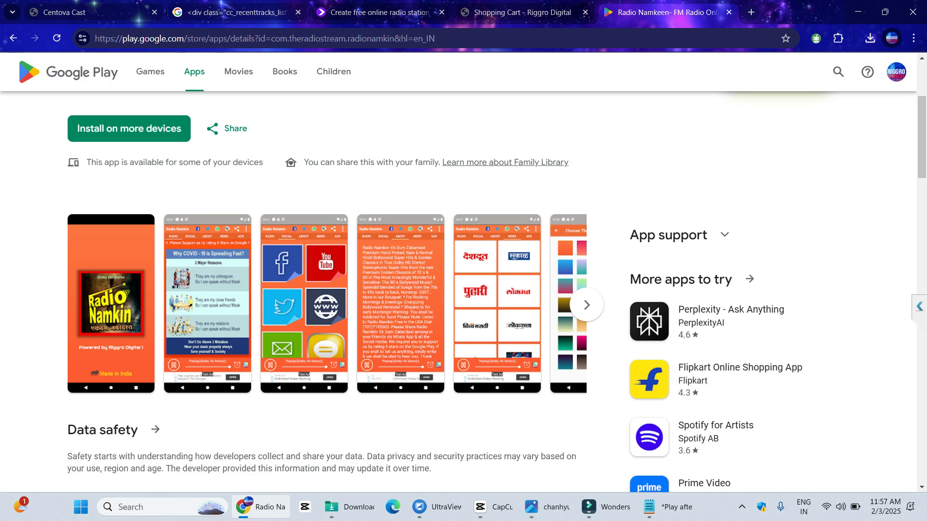
pyautogui.click(207, 304)
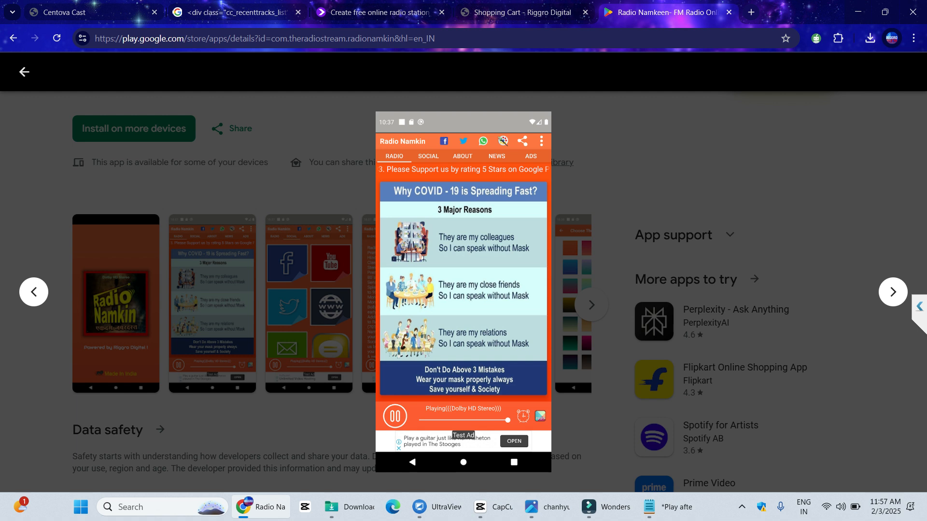
pyautogui.click(893, 292)
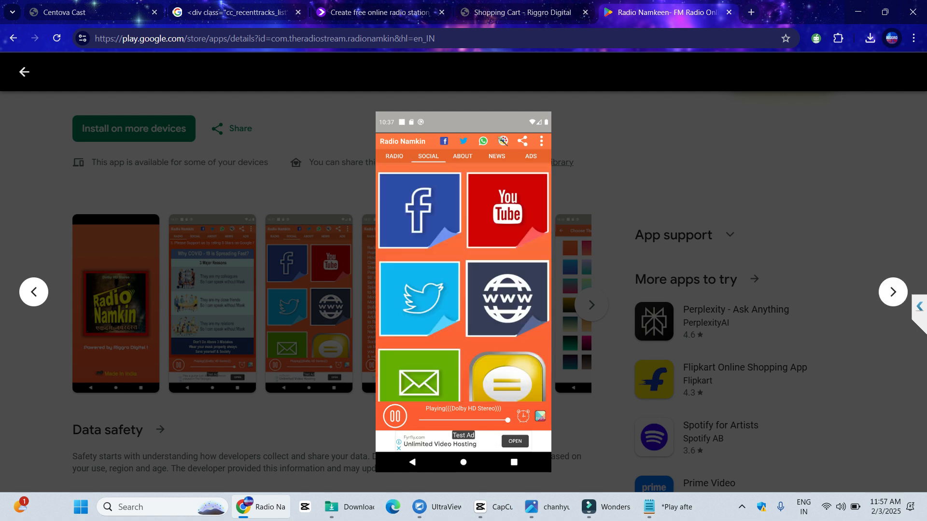
pyautogui.doubleClick(893, 292)
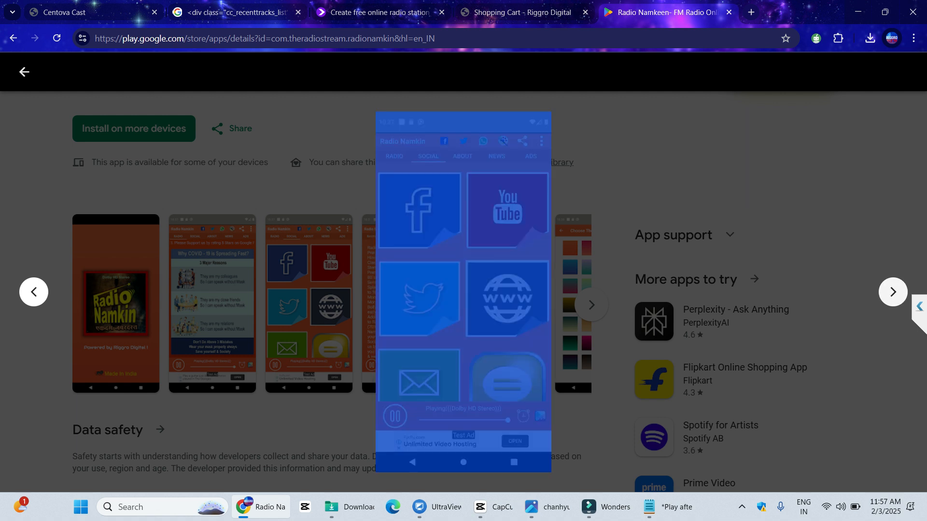
pyautogui.press('Escape')
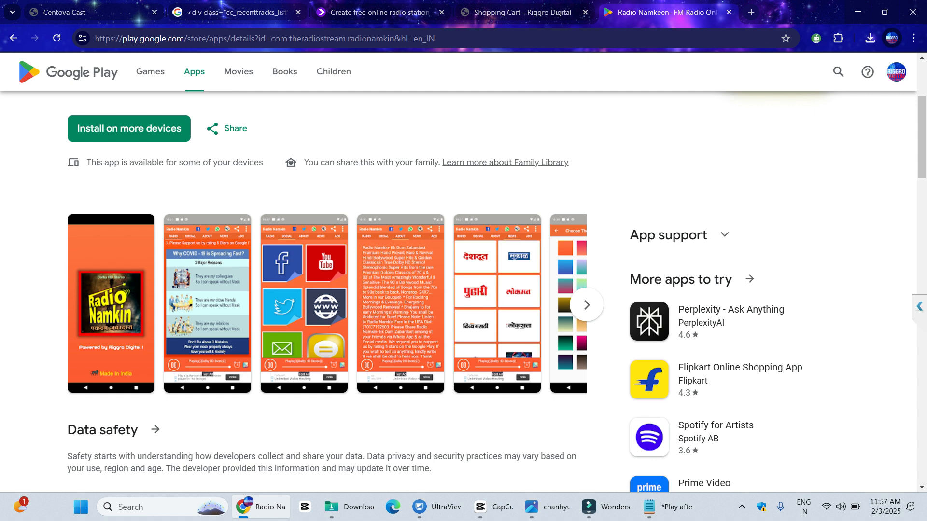
# Capture the SOCIAL screenshot, mark its tab row with a red arrow, then discard the capture
pyautogui.click(304, 304)
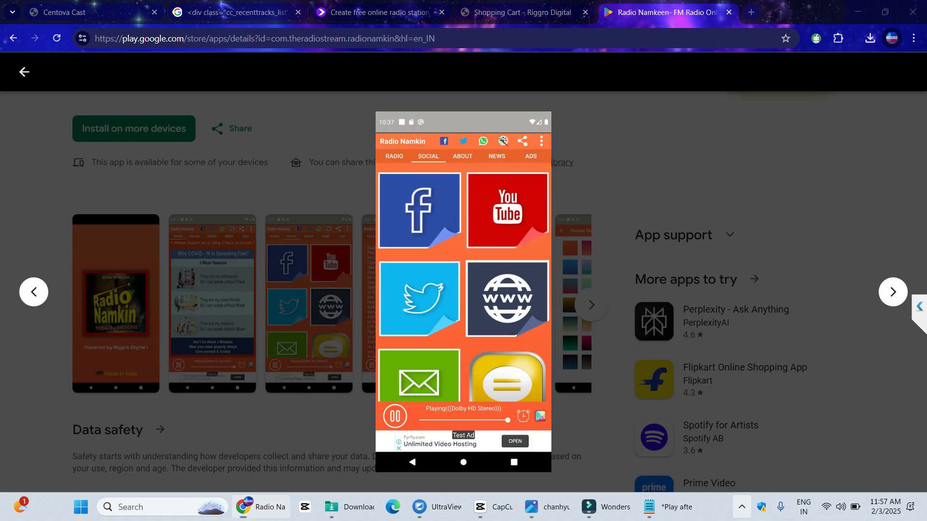
pyautogui.click(742, 507)
pyautogui.press('Print')
pyautogui.moveTo(373, 110); pyautogui.dragTo(552, 469)
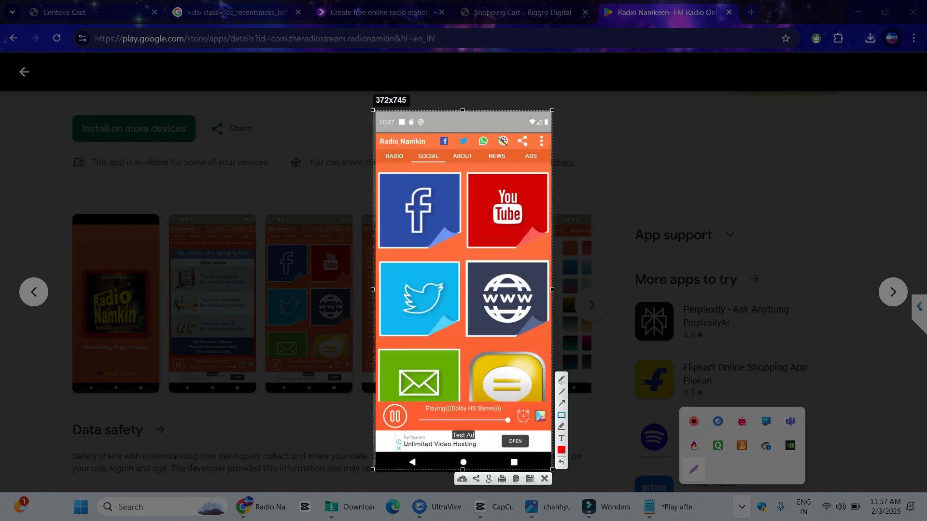
pyautogui.moveTo(491, 331); pyautogui.dragTo(488, 164)
pyautogui.click(545, 479)
# Try opening the fm.riggrodigital.com ads dashboard, then close the blocked tab
pyautogui.hotkey('ctrl', 't')
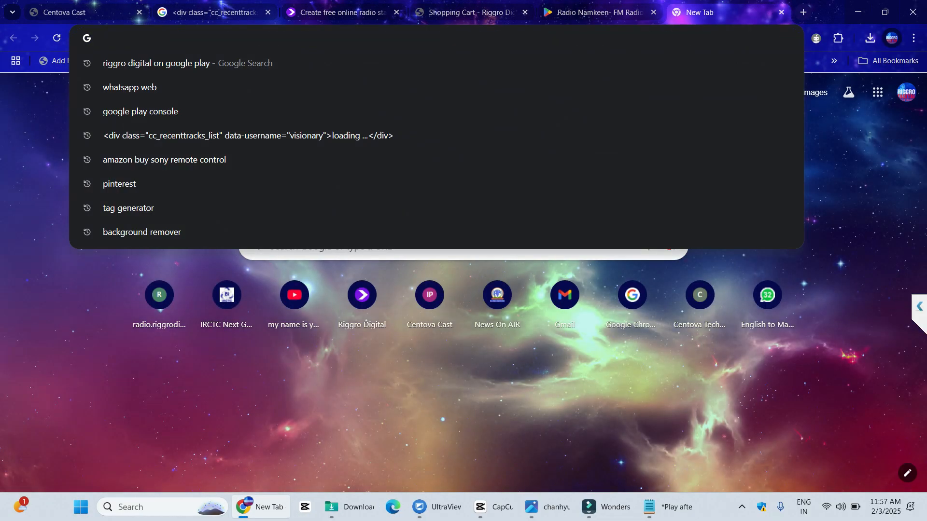
pyautogui.write('fm')
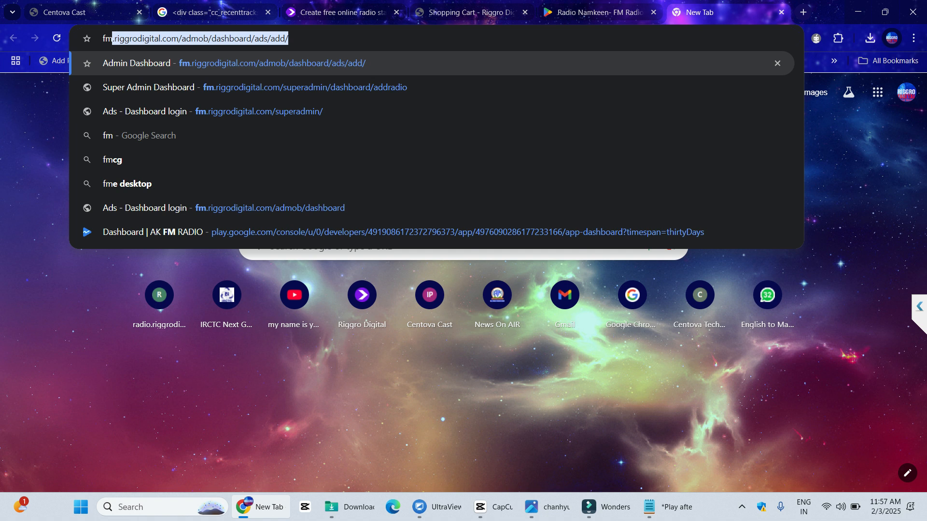
pyautogui.press('Return')
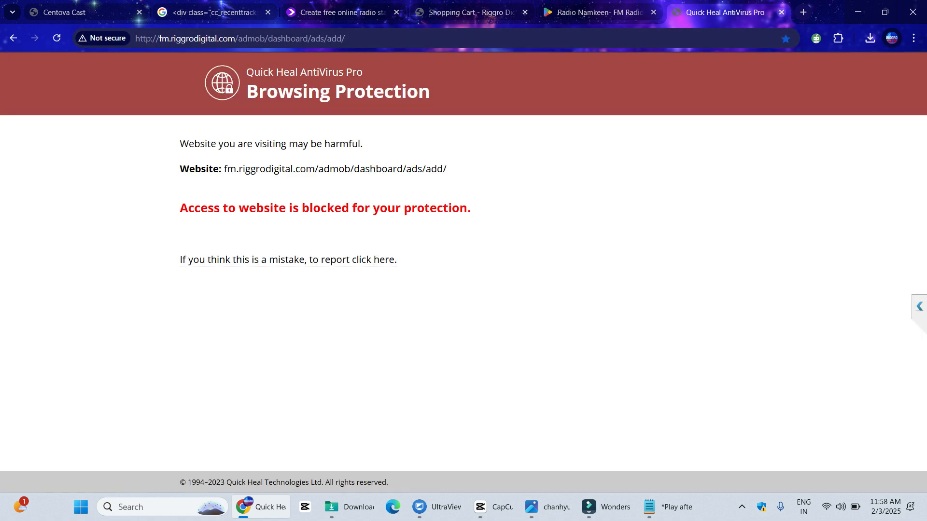
pyautogui.click(781, 12)
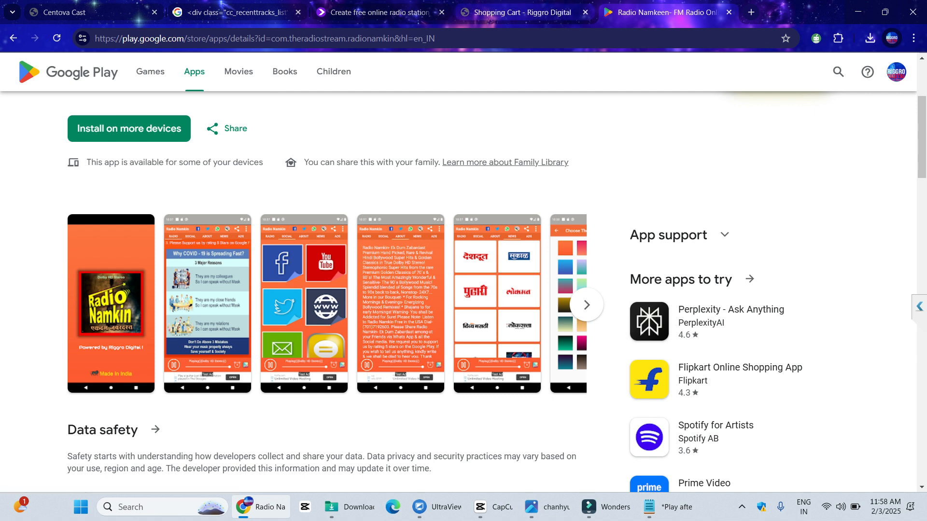
# Return to the Radio Namkeen listing and open Riggro Digital's developer page
pyautogui.click(517, 12)
pyautogui.click(666, 12)
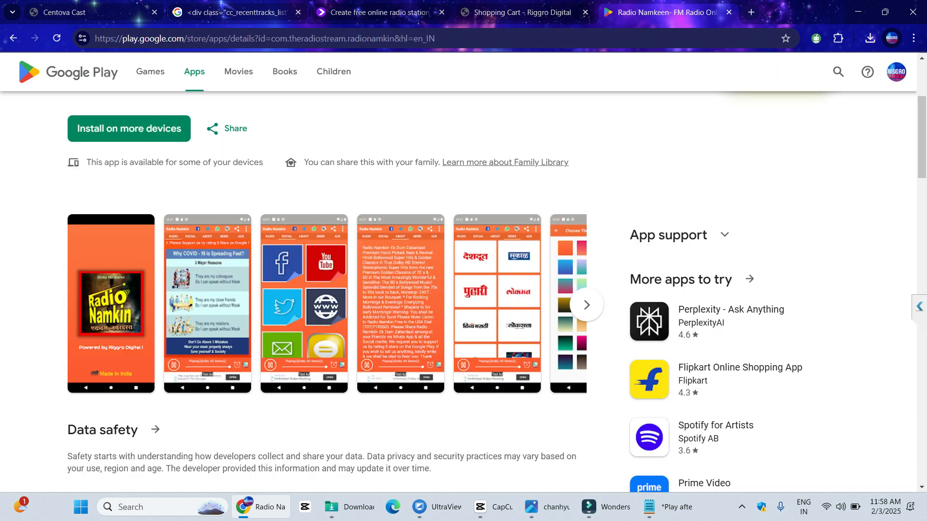
pyautogui.scroll(3, 98, 214)
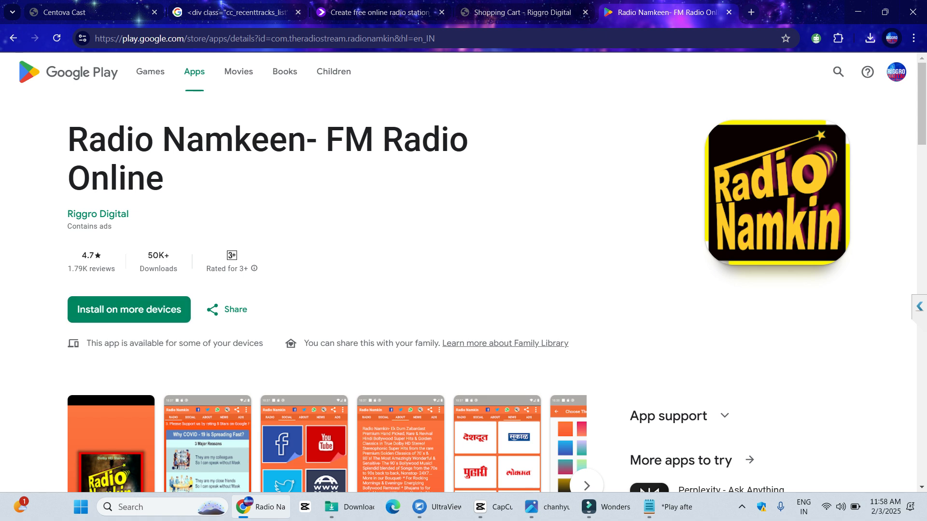
pyautogui.click(98, 214)
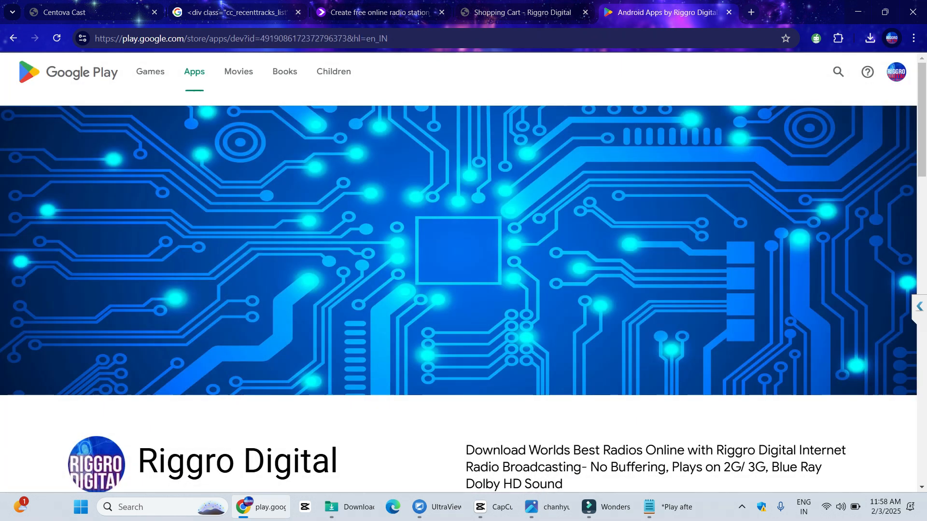
pyautogui.scroll(-5, 98, 214)
pyautogui.click(913, 38)
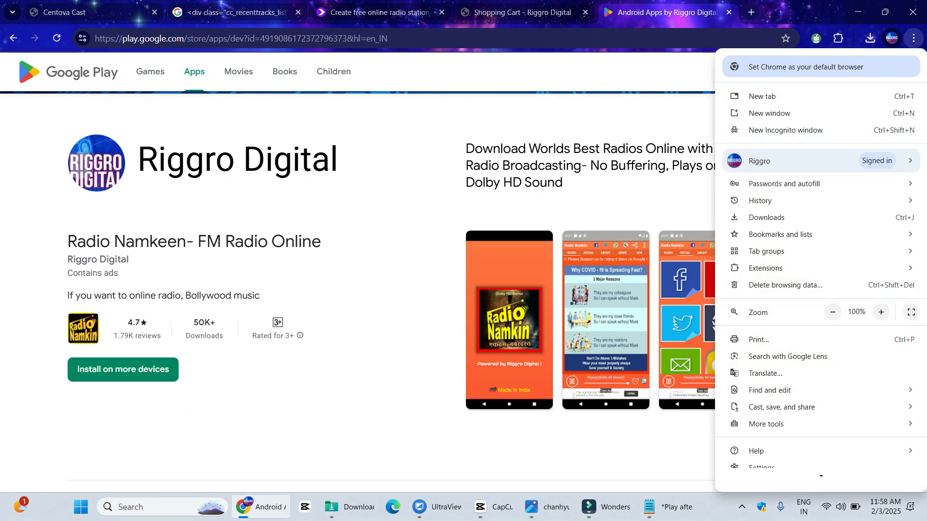
pyautogui.click(913, 38)
pyautogui.write('s')
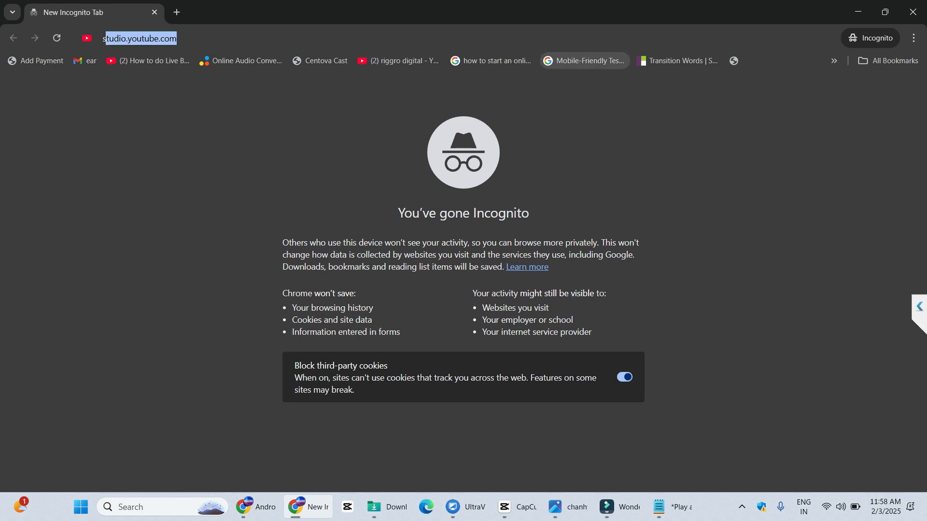
pyautogui.write('tart online ')
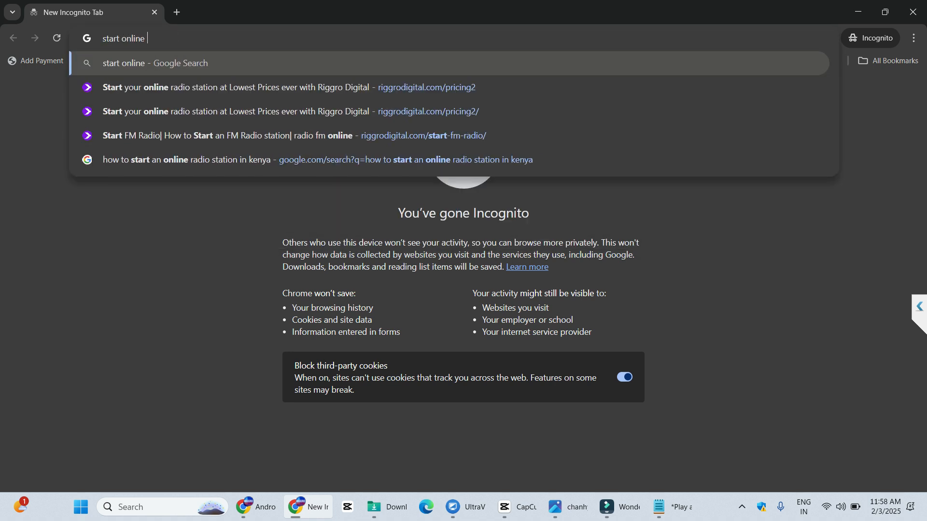
pyautogui.write('radio india')
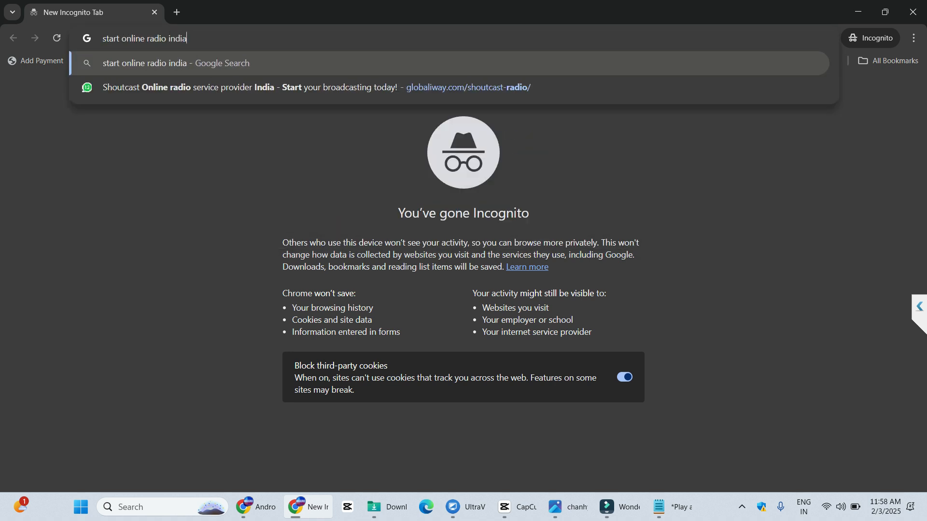
pyautogui.press('Return')
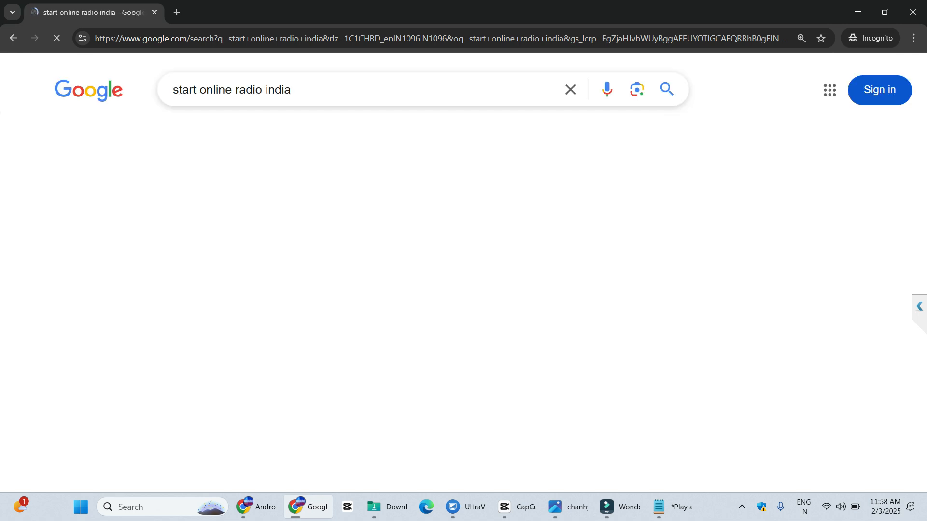
pyautogui.scroll(-2, 193, 305)
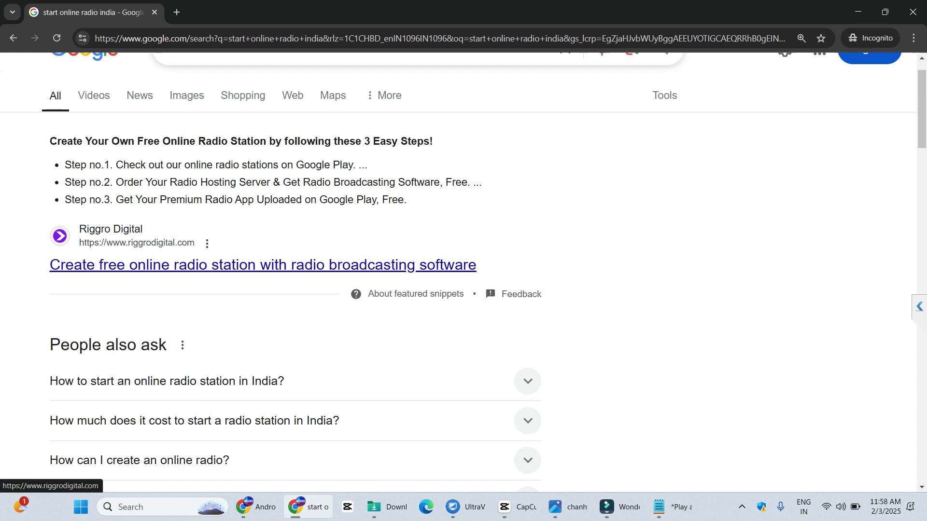
pyautogui.click(193, 303)
pyautogui.scroll(-2, 458, 272)
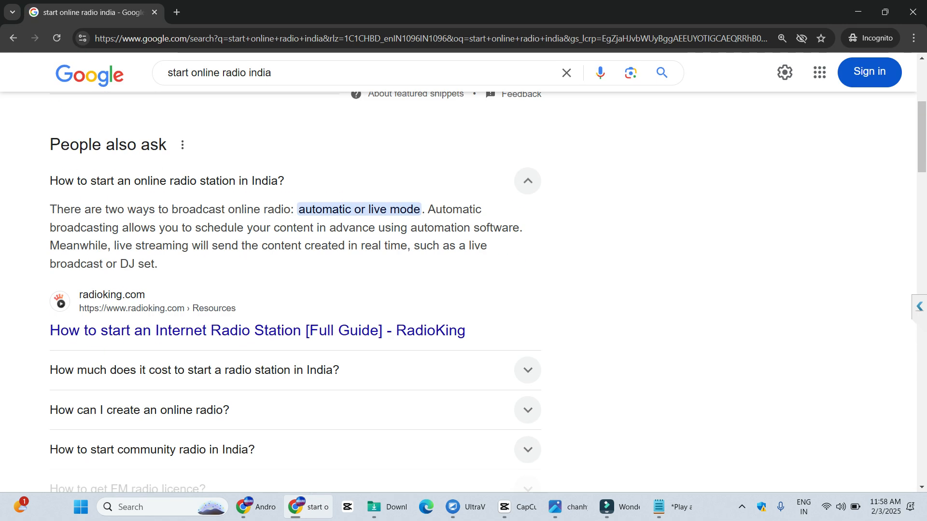
pyautogui.click(193, 180)
pyautogui.scroll(5, 193, 290)
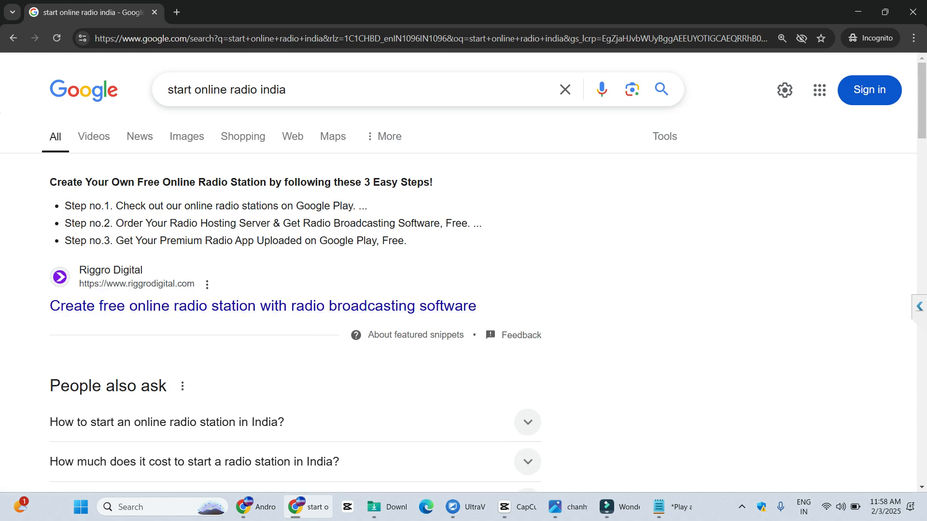
pyautogui.scroll(-3, 459, 290)
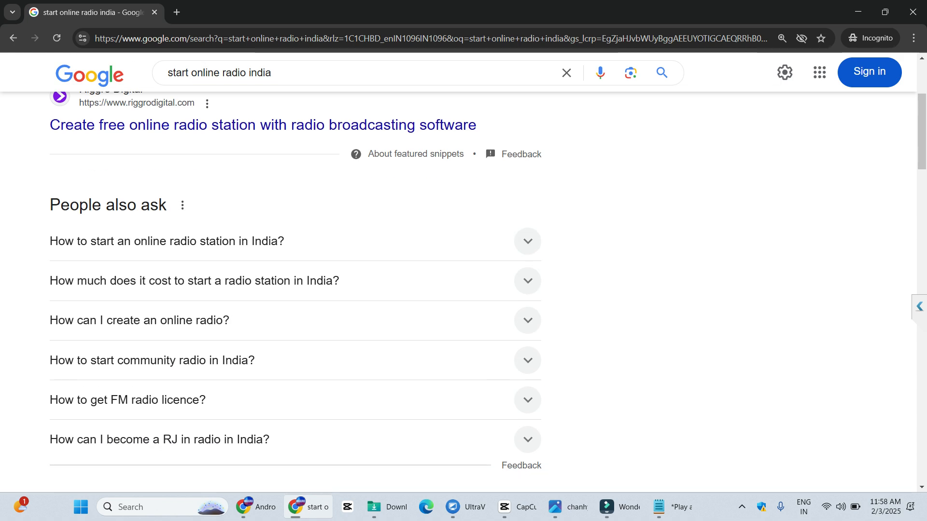
pyautogui.scroll(3, 102, 304)
pyautogui.scroll(-4, 102, 436)
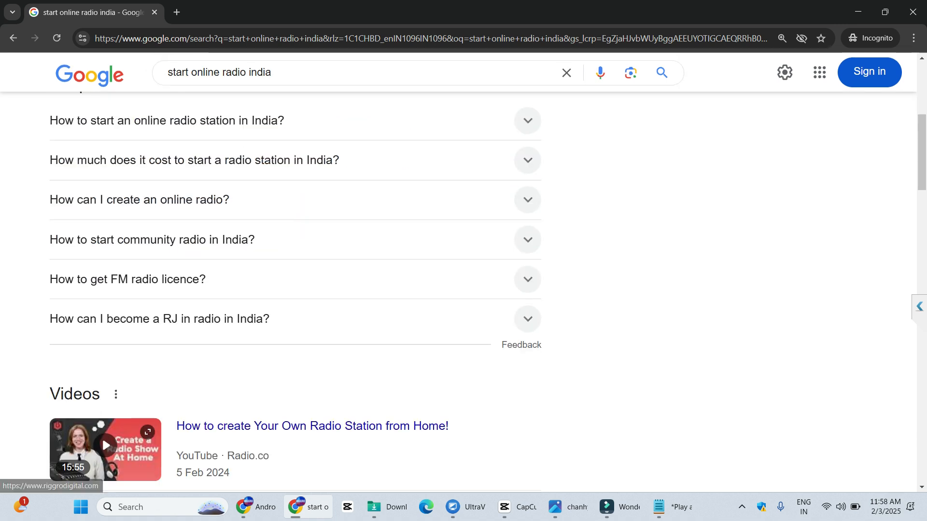
pyautogui.scroll(-10, 103, 436)
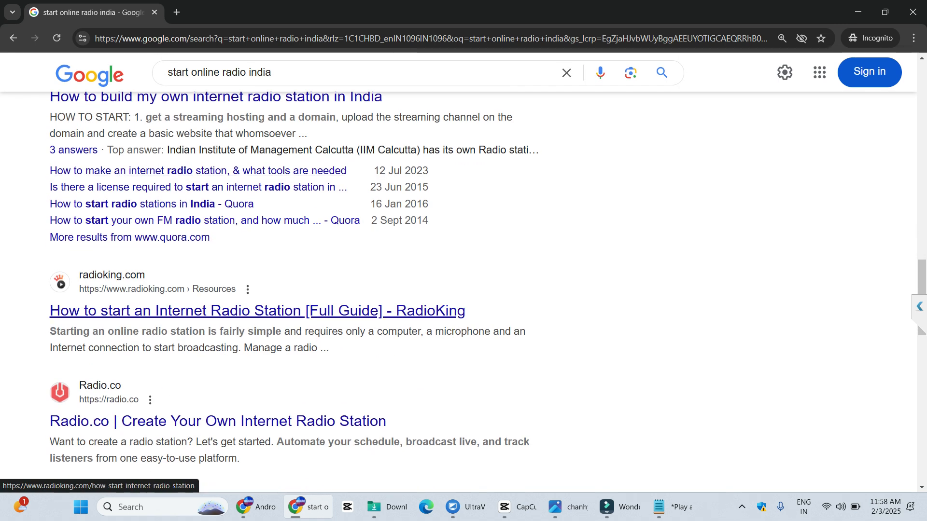
pyautogui.scroll(-4, 102, 311)
pyautogui.scroll(9, 102, 145)
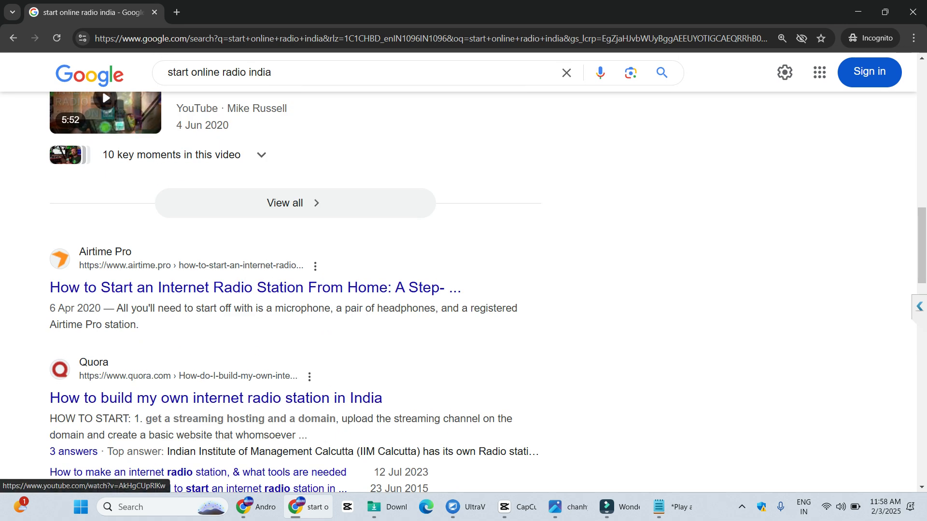
pyautogui.moveTo(285, 73); pyautogui.dragTo(140, 73)
pyautogui.write('S')
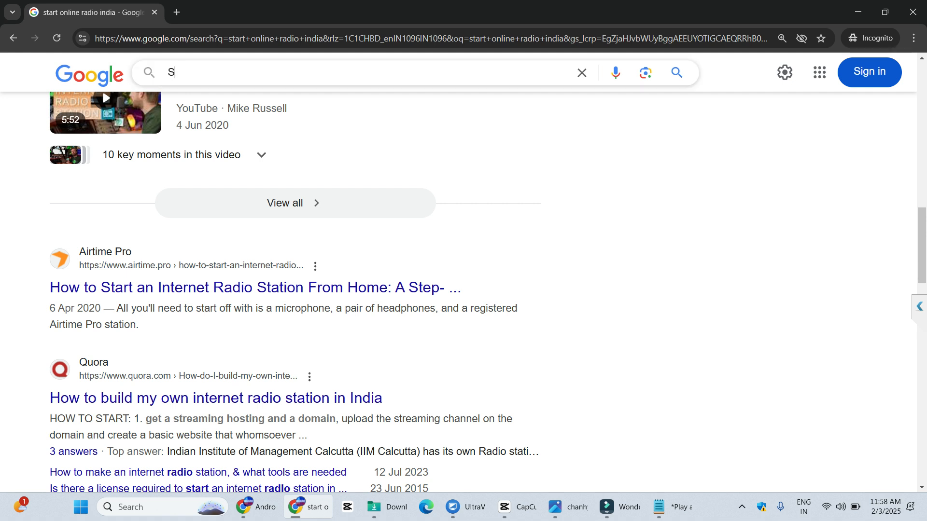
pyautogui.write('tart communi')
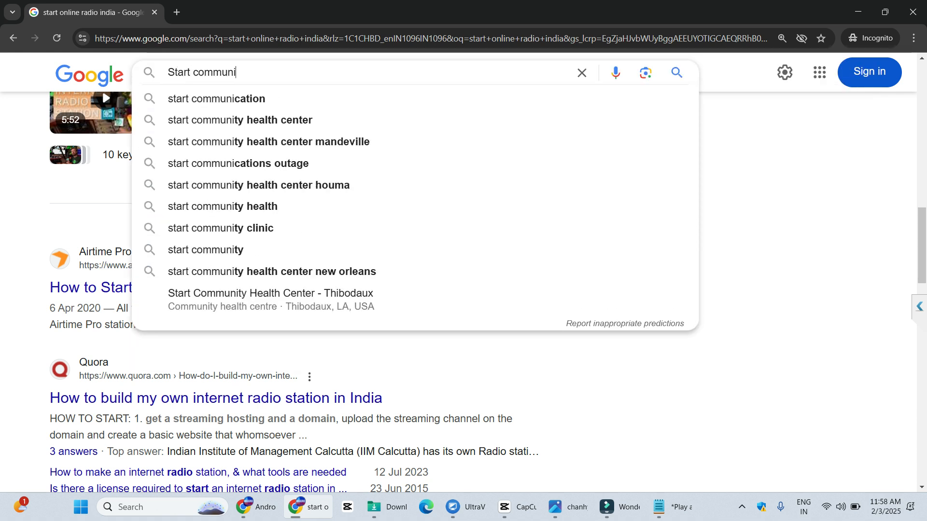
pyautogui.write('ty radio')
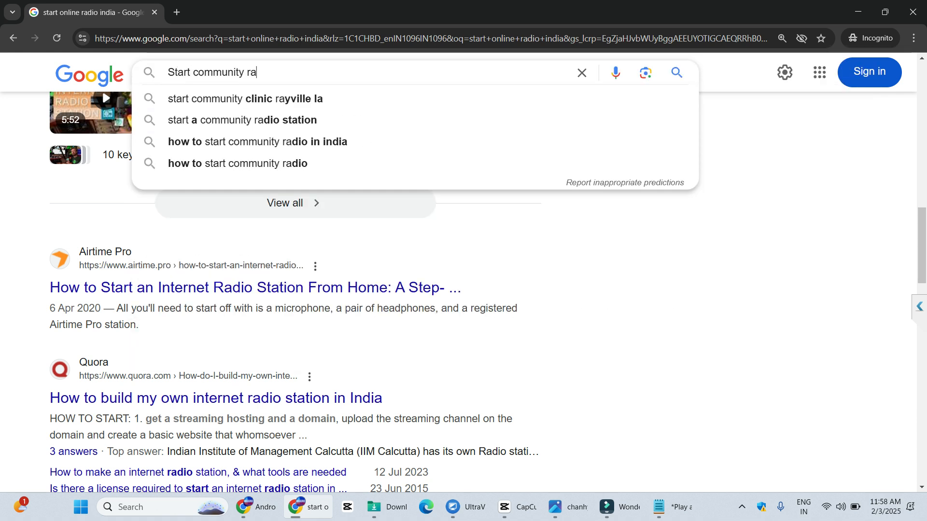
pyautogui.press('Down')
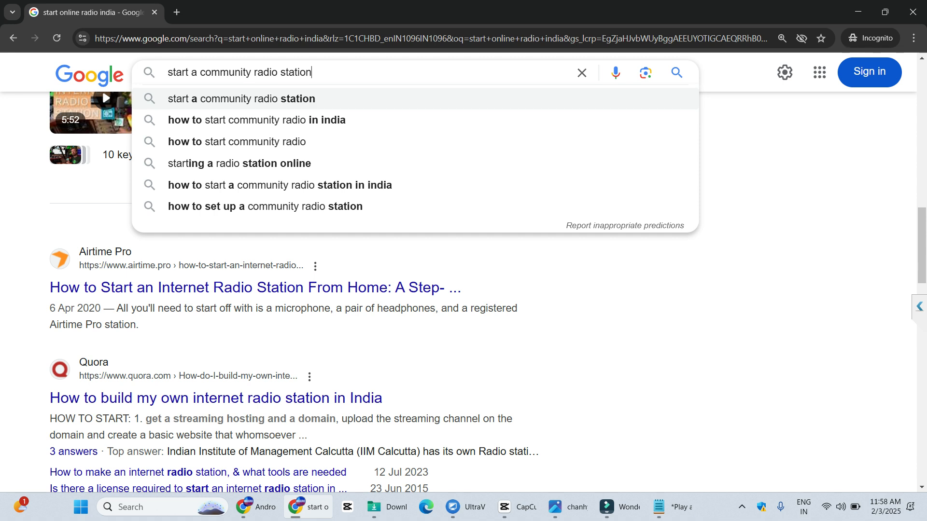
pyautogui.press('Escape')
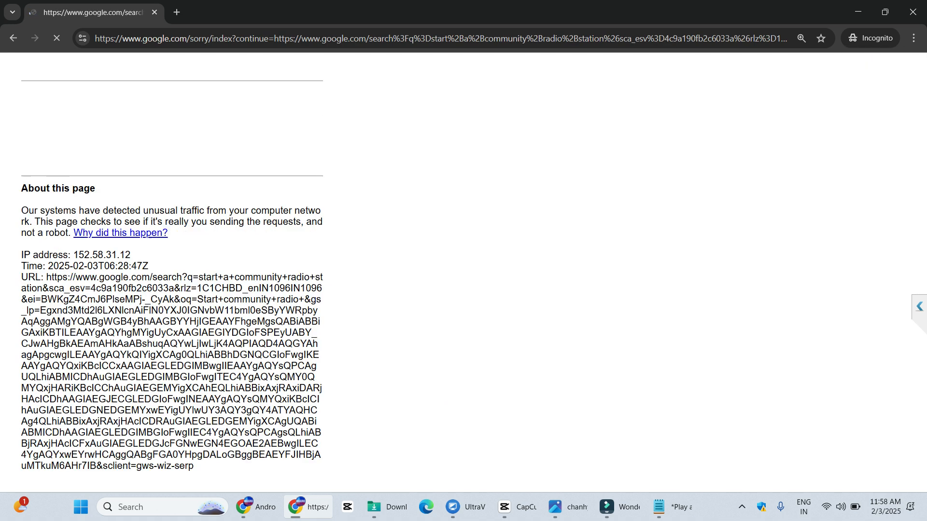
pyautogui.click(41, 131)
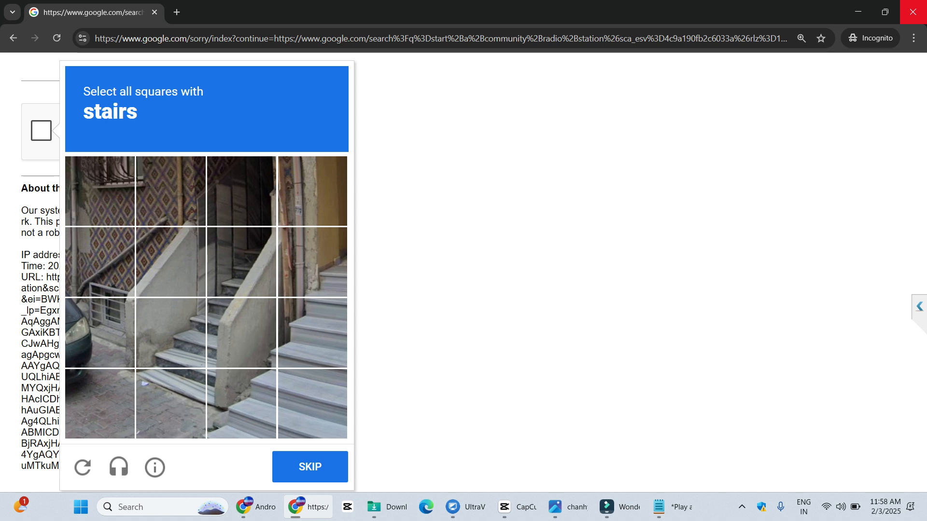
pyautogui.click(912, 12)
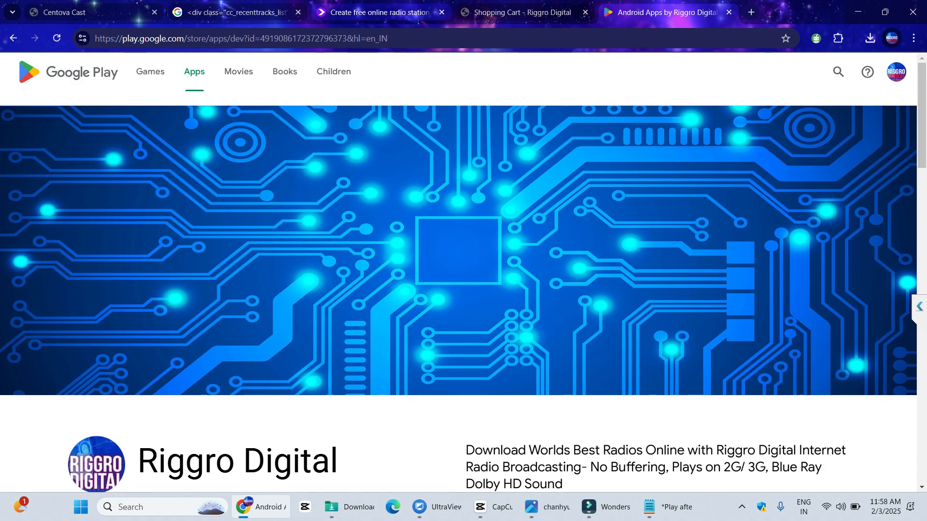
# View the Riggro Digital Contact page, then switch back to the Centova Cast panel
pyautogui.click(380, 12)
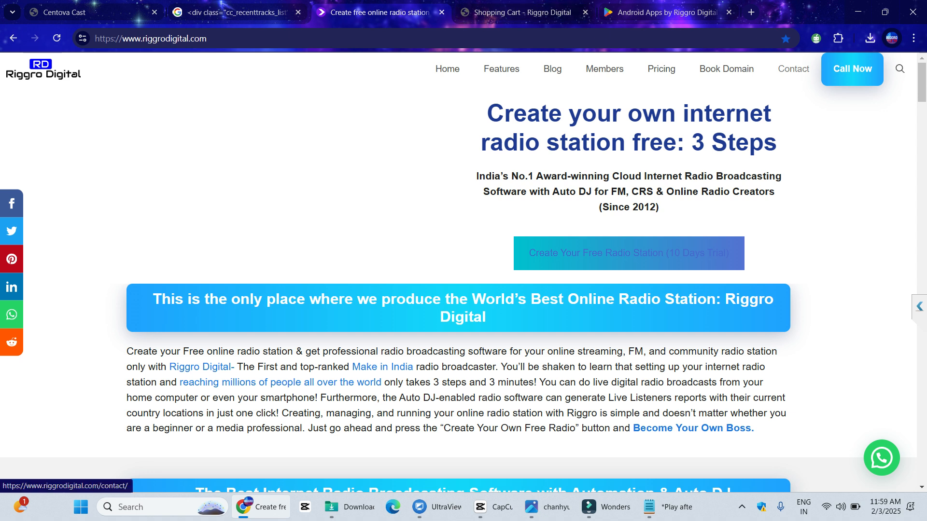
pyautogui.click(793, 68)
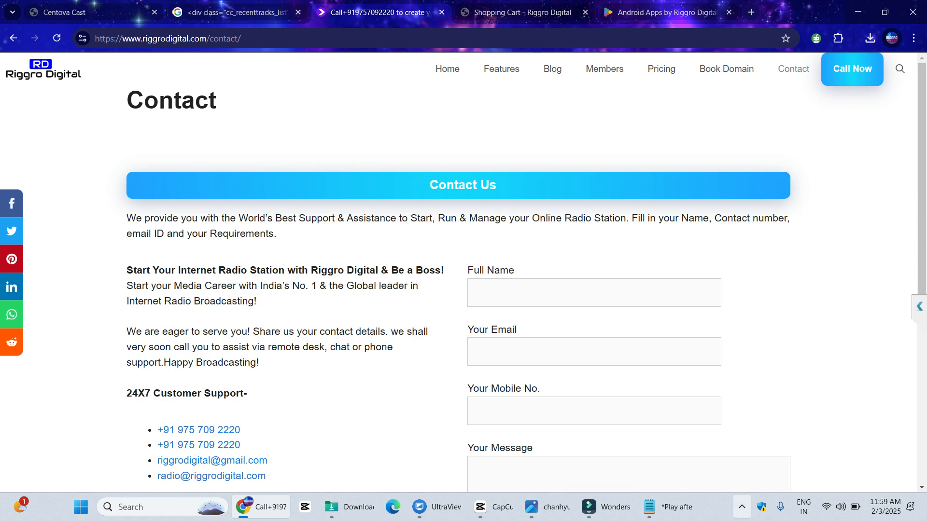
pyautogui.click(91, 12)
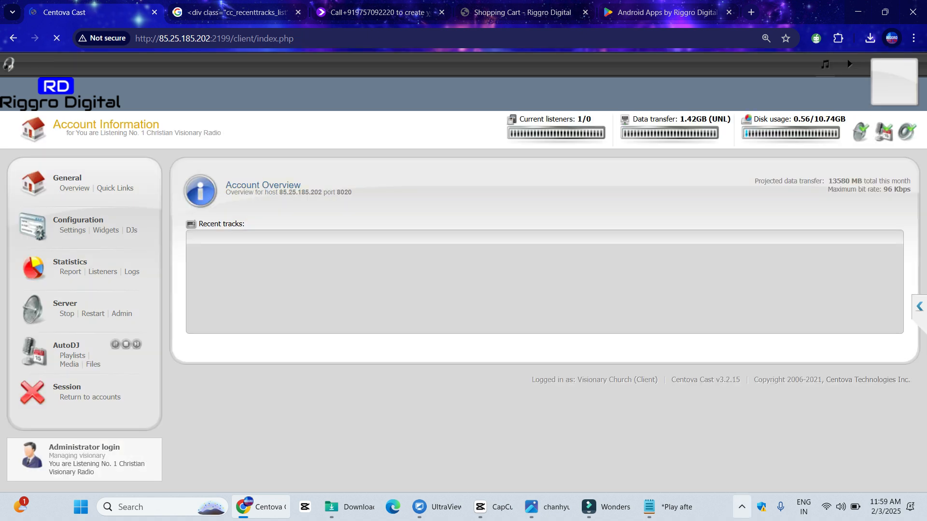
pyautogui.click(742, 507)
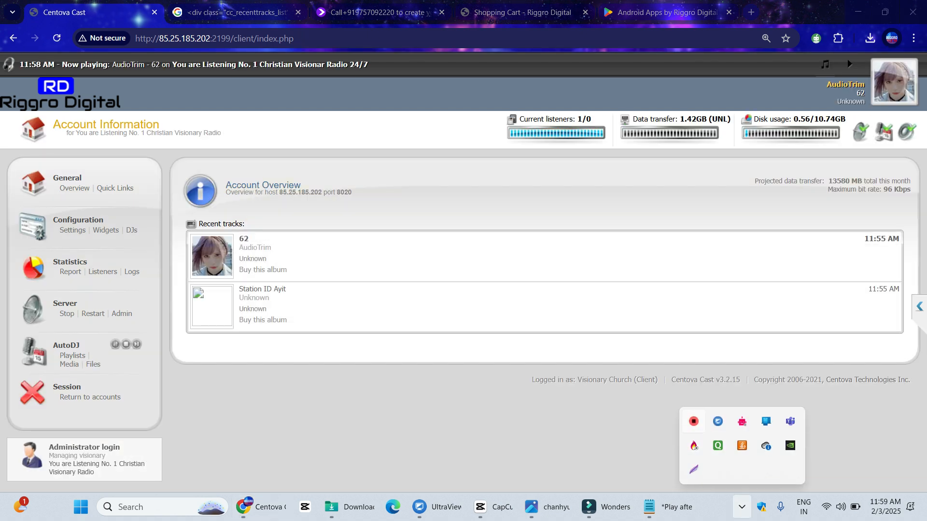